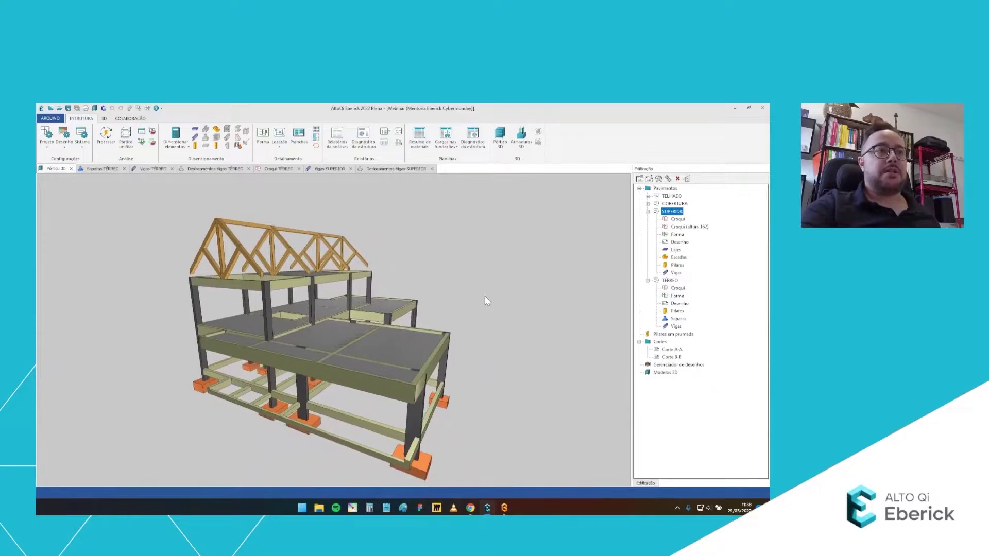
middle_click_drag(489, 295, 412, 264)
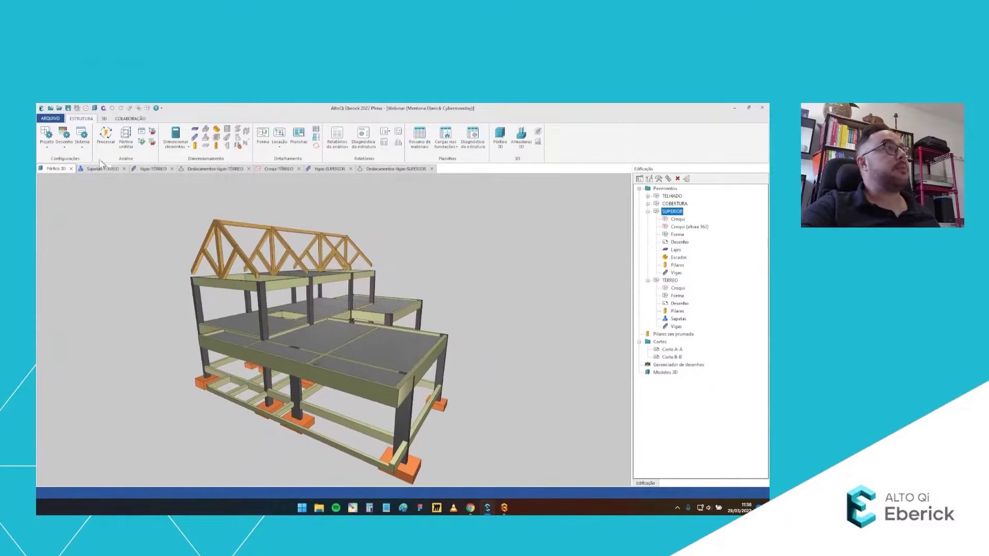
middle_click_drag(449, 276, 464, 267)
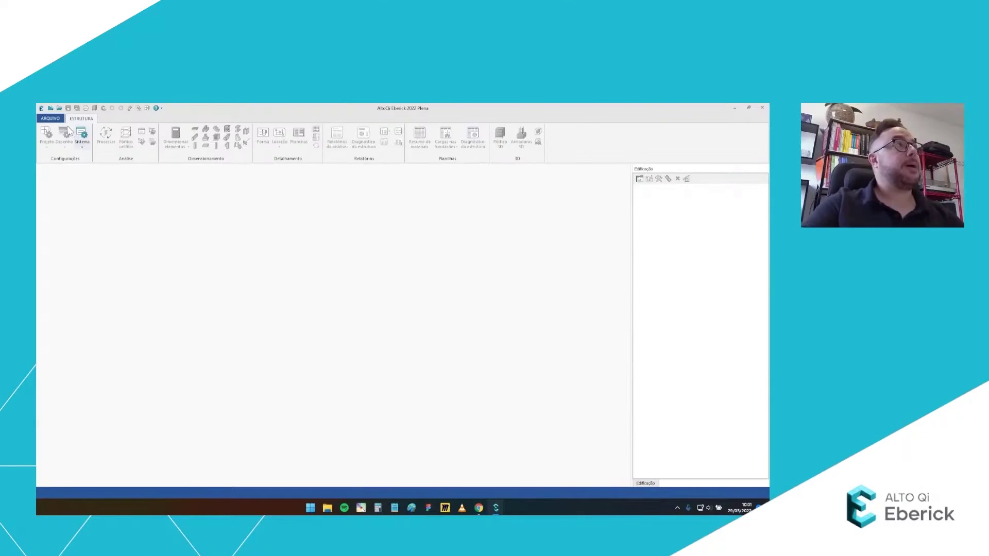
Start a new building based on an external 3D model and browse the Webinar Eberick folder for its IFC file
left_click(55, 120)
mouse_move(71, 138)
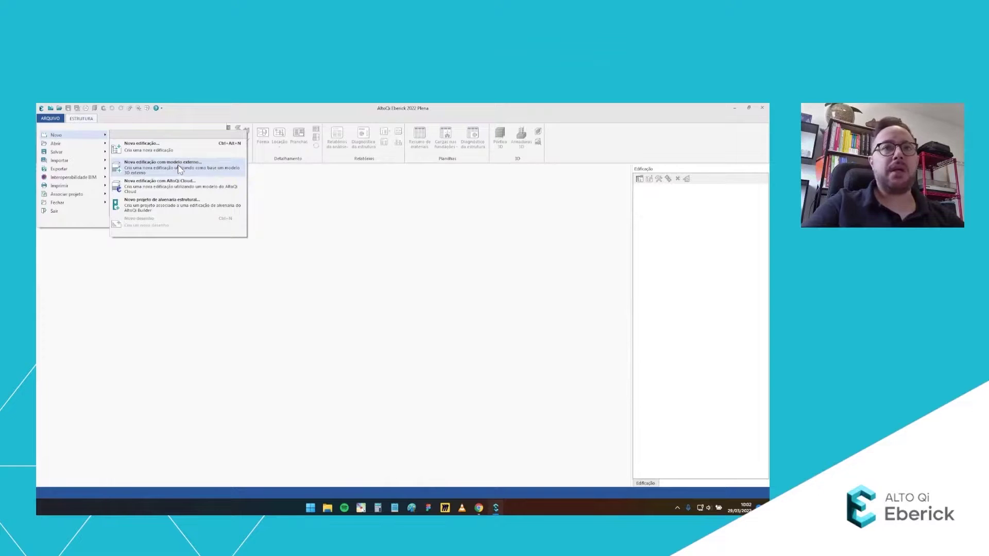
left_click(179, 169)
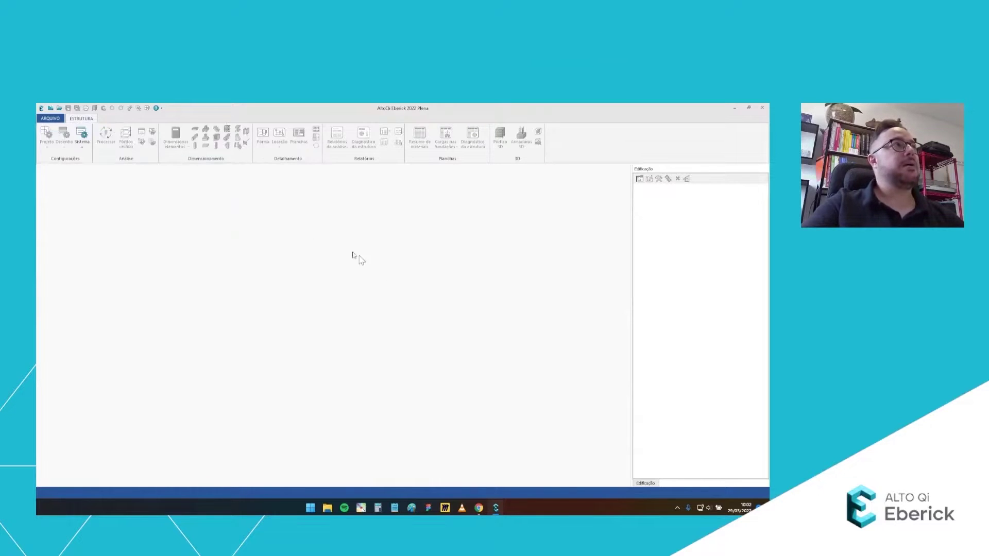
left_click(116, 174)
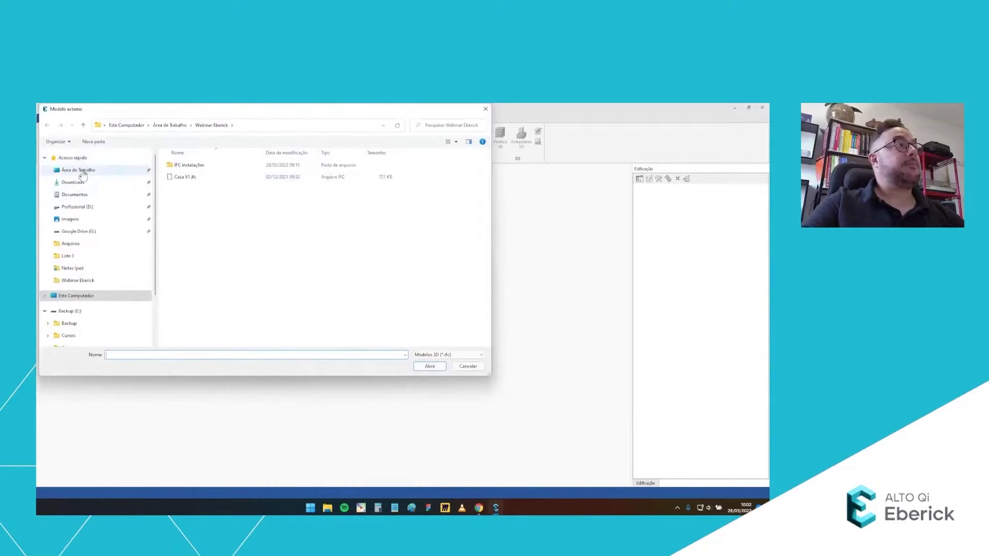
double_click(307, 181)
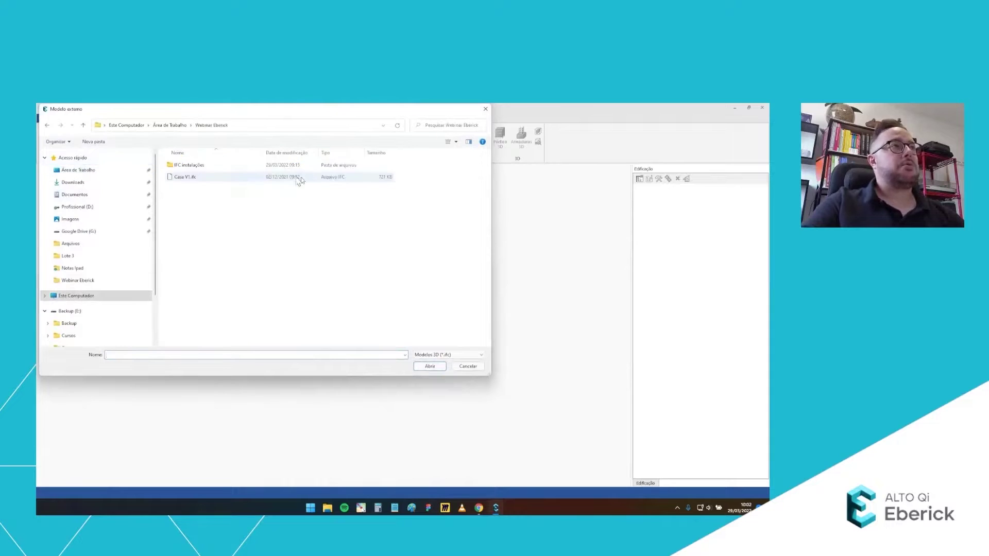
left_click(193, 181)
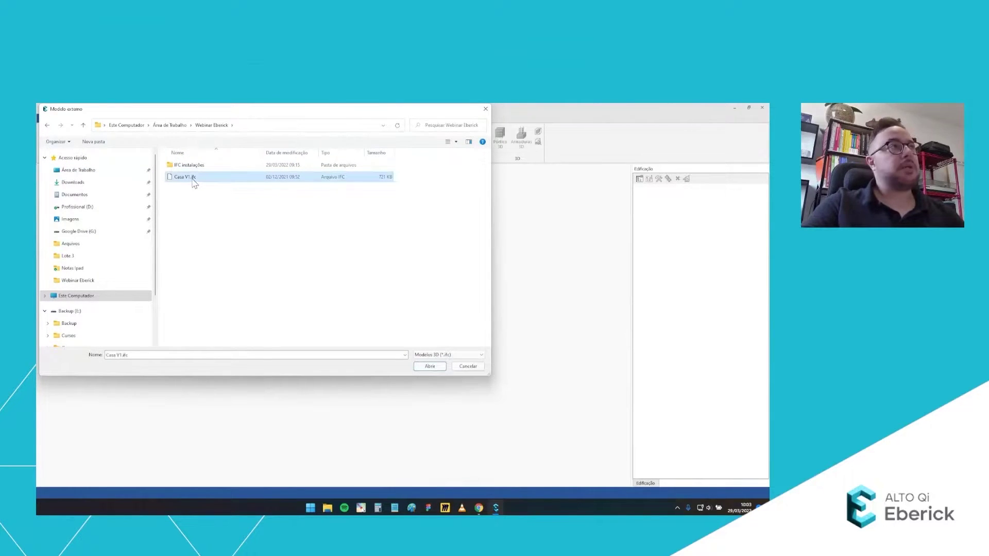
Look through the ELE, EST, HID and SAN project files in the IFC instalações folder, returning to the parent folder
left_click(198, 169)
double_click(198, 169)
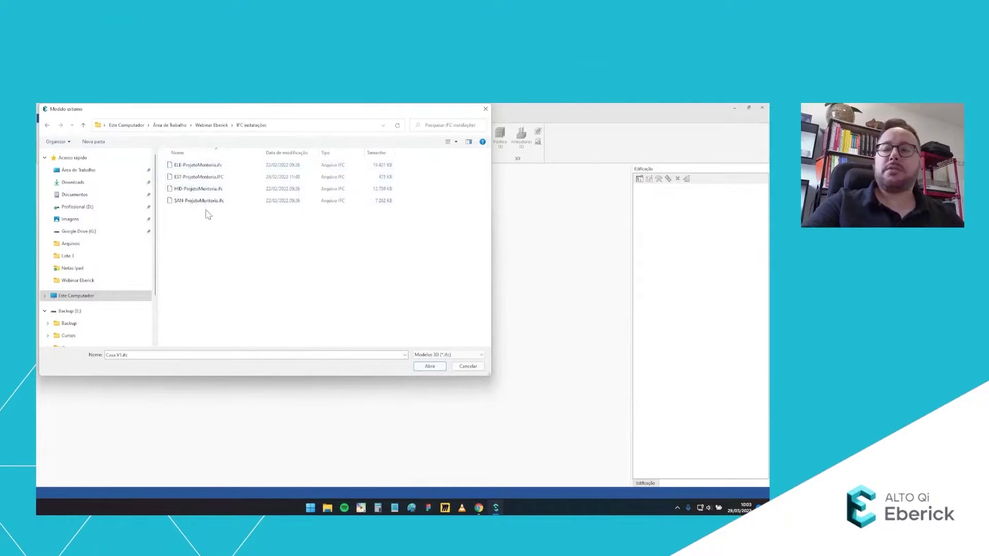
left_click(197, 165)
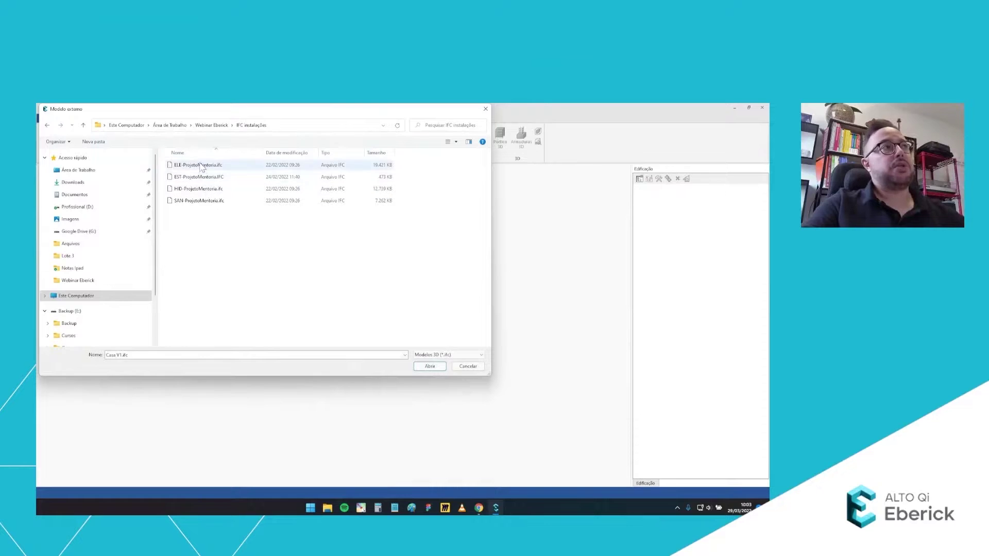
left_click(202, 177)
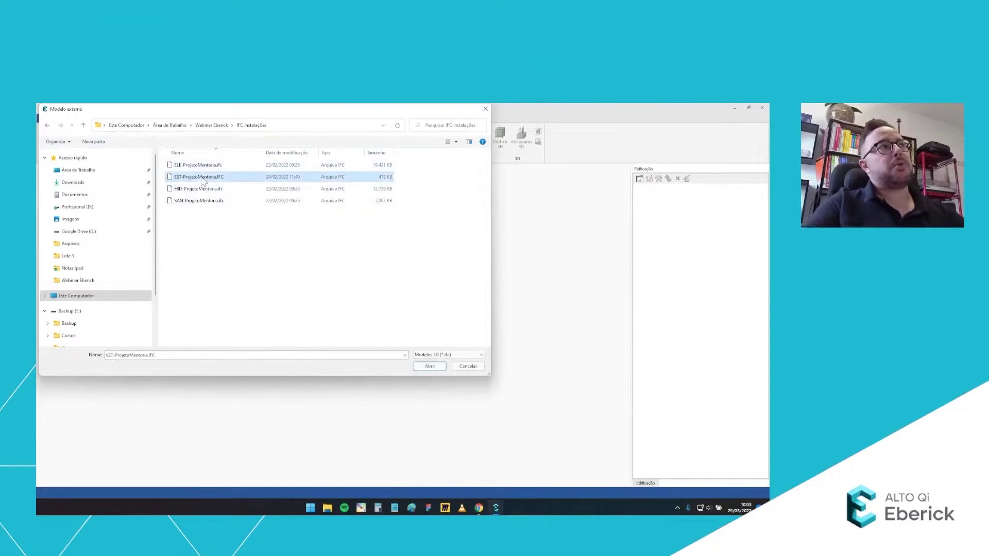
left_click(200, 189)
left_click(202, 204)
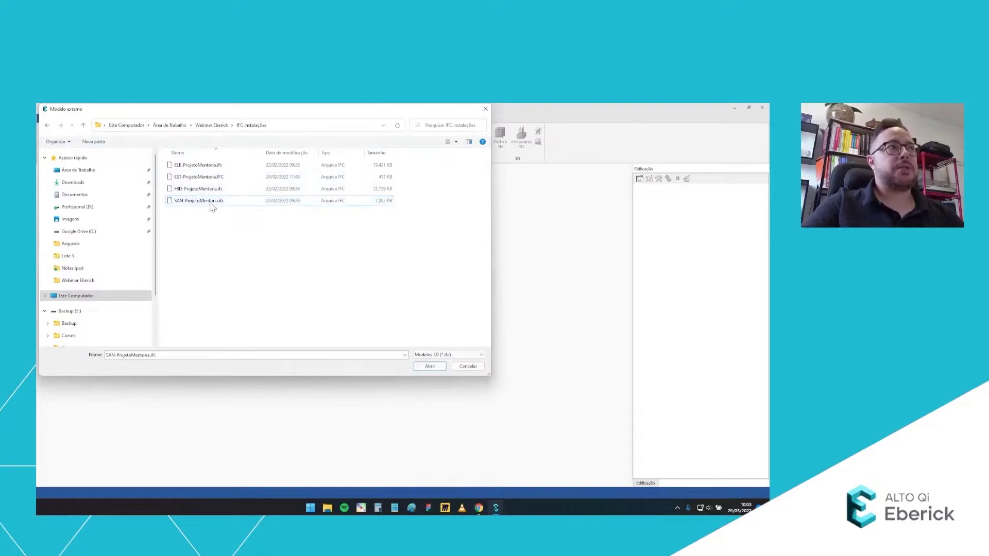
left_click(47, 125)
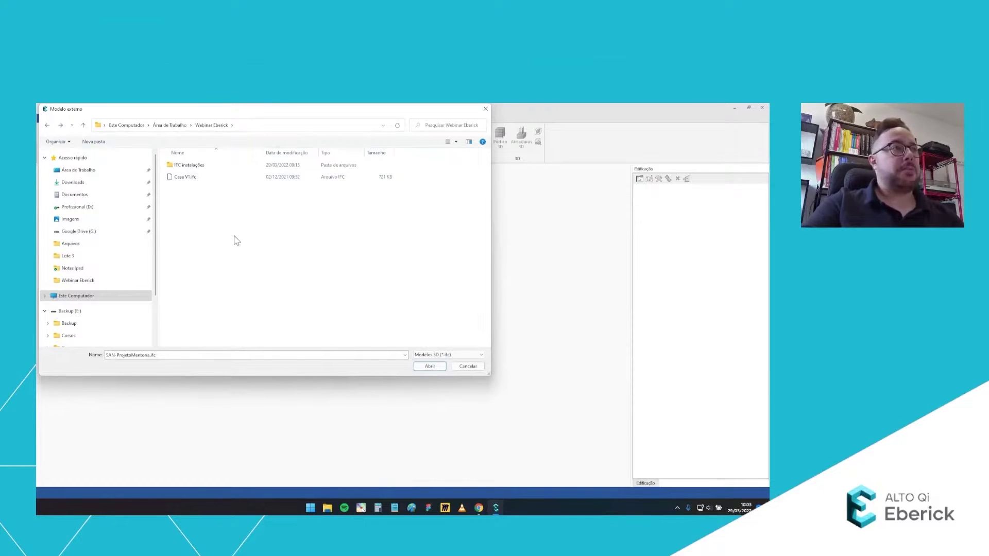
Load Casa V1.ifc as the external model and name the new building "Webinar Eberick 2022 - Casa"
left_click(195, 182)
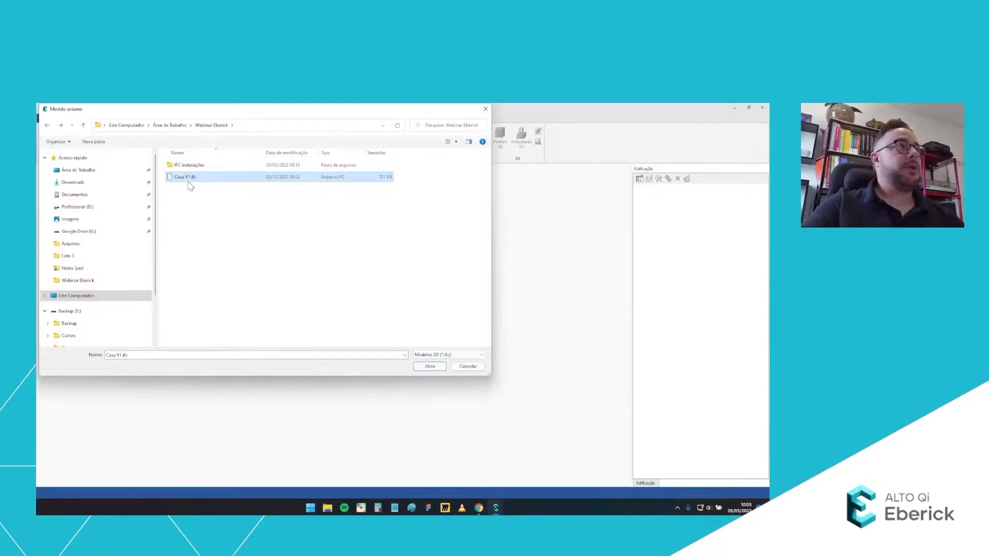
left_click(430, 366)
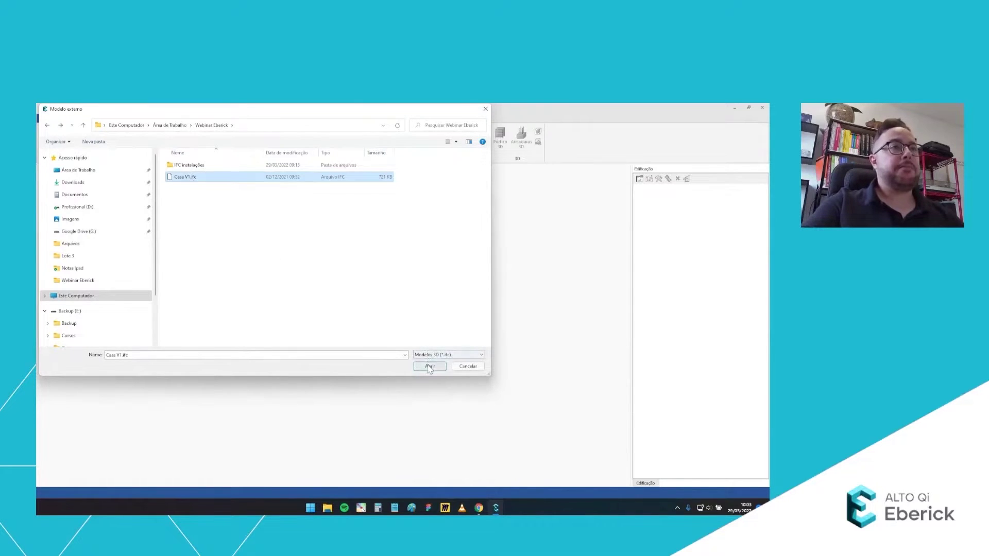
left_click(313, 245)
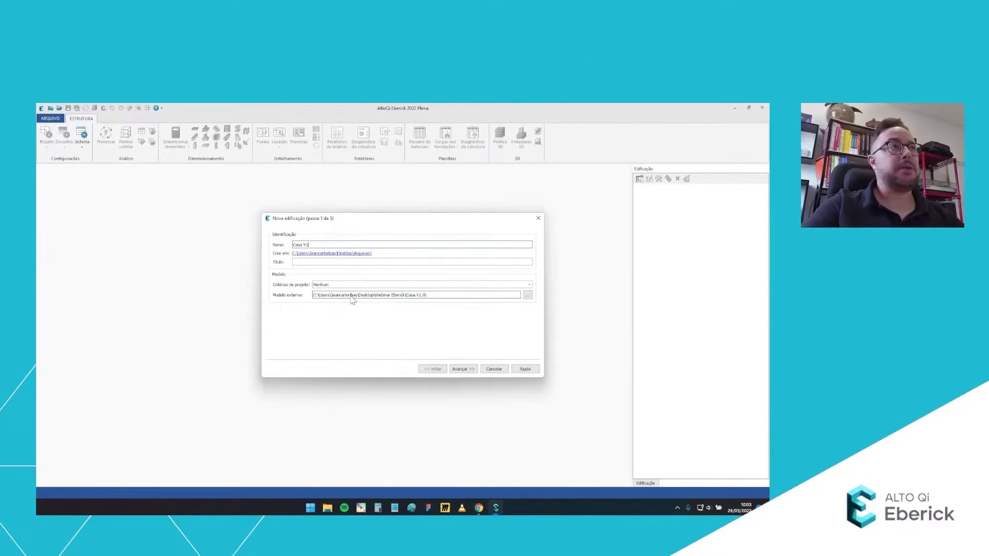
key("BackSpace")
key("BackSpace")
key("BackSpace")
key("BackSpace")
key("BackSpace")
key("BackSpace")
key("BackSpace")
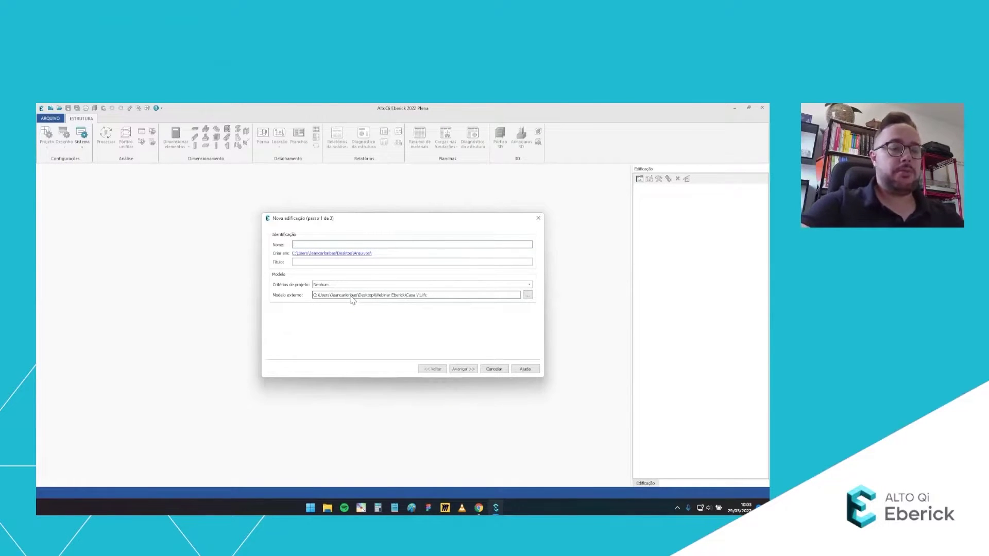
type("Webinar Eberick 2022 - Casa")
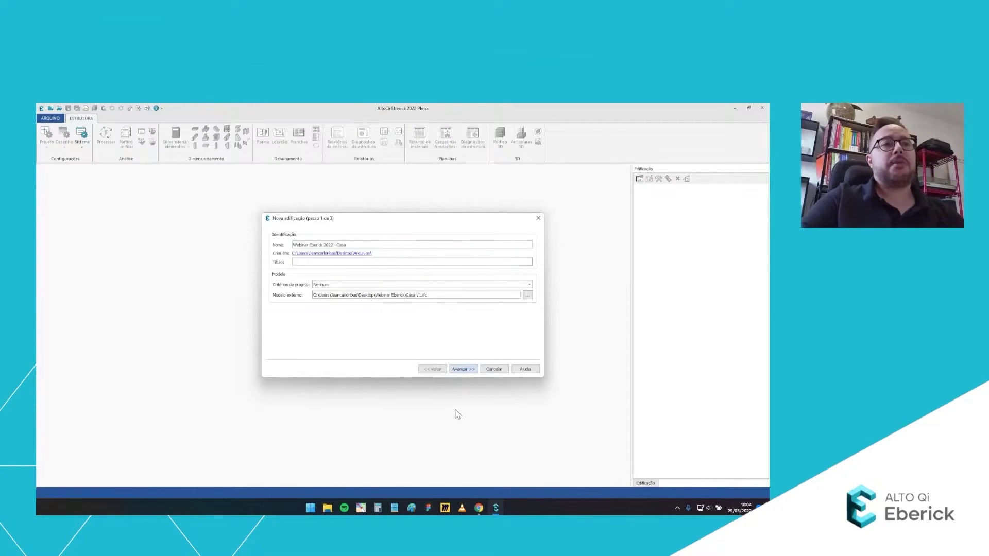
left_click(463, 368)
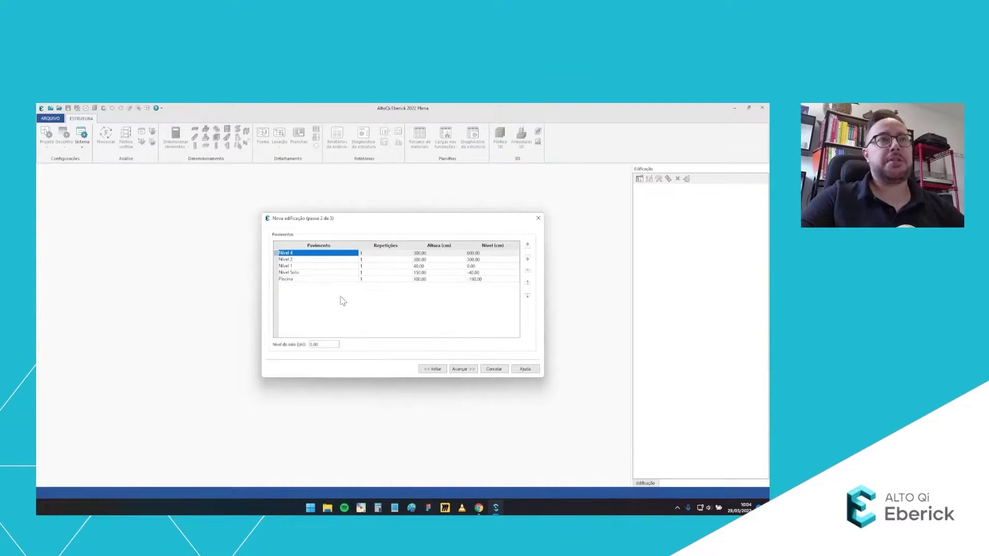
Review the floors read from the external model, checking the name, height and level of Nível Solo
left_click(311, 274)
left_click(329, 314)
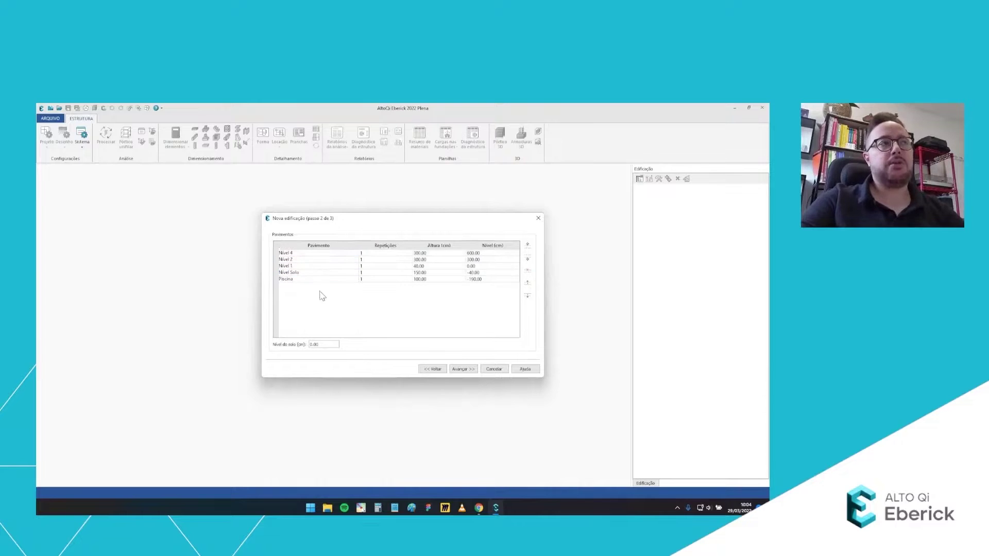
left_click(306, 274)
left_click(331, 315)
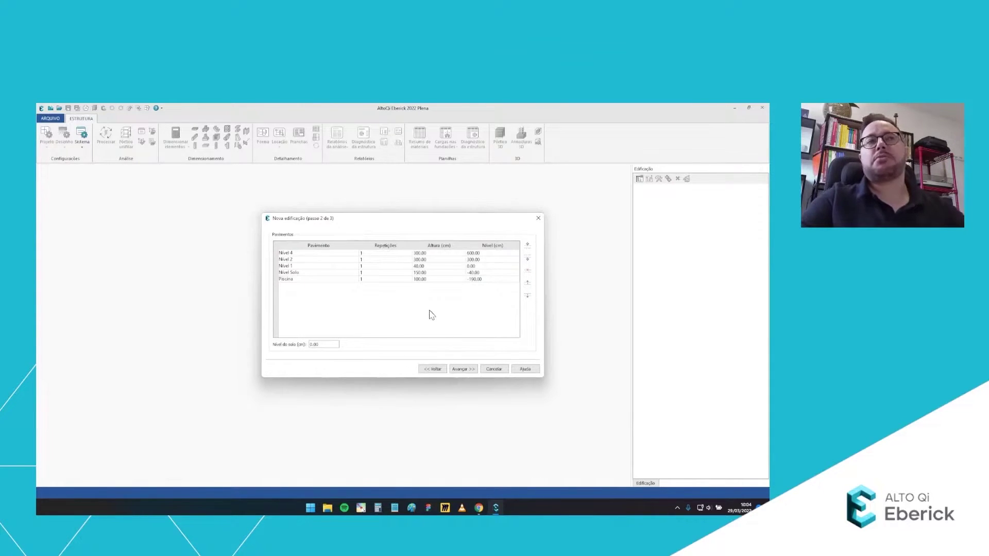
double_click(328, 273)
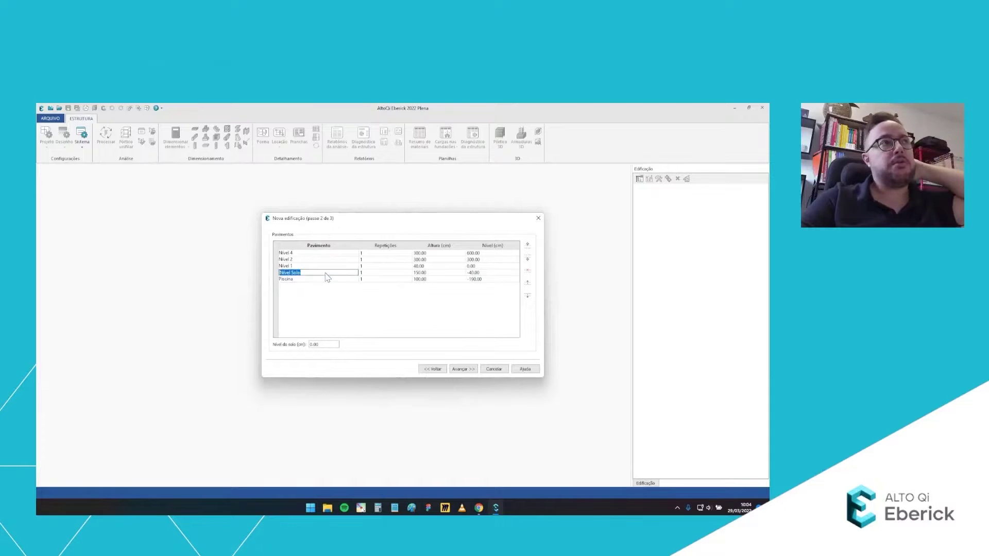
left_click(480, 274)
left_click(443, 274)
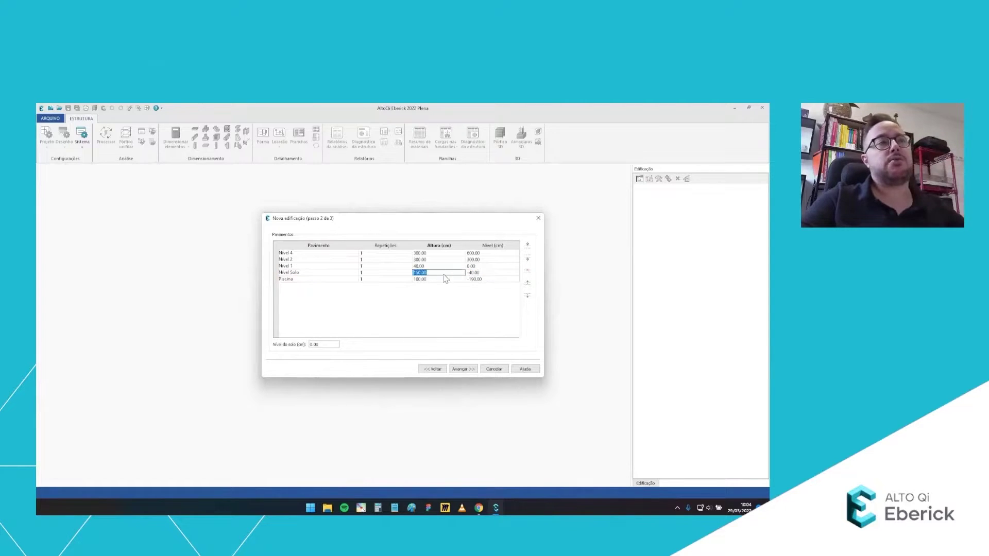
left_click(332, 272)
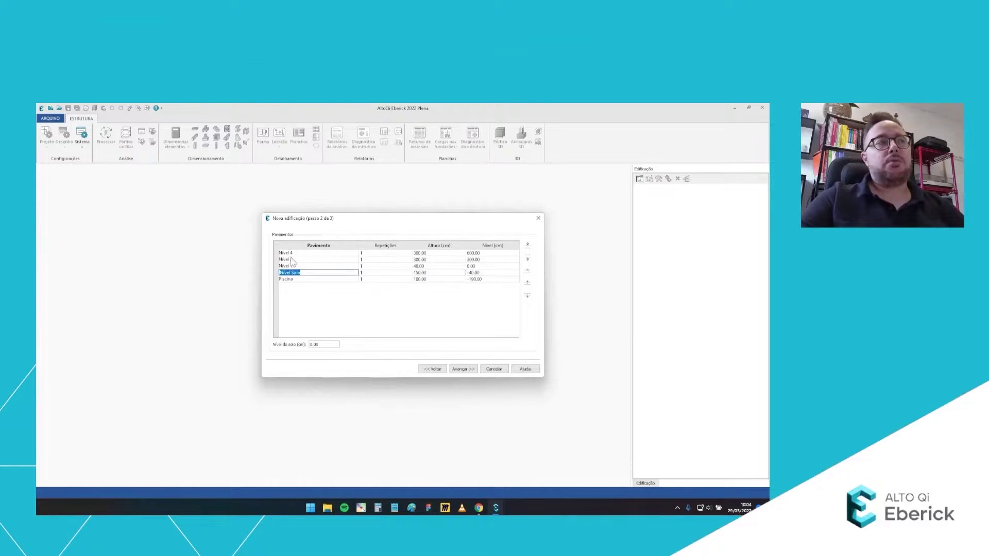
left_click(383, 320)
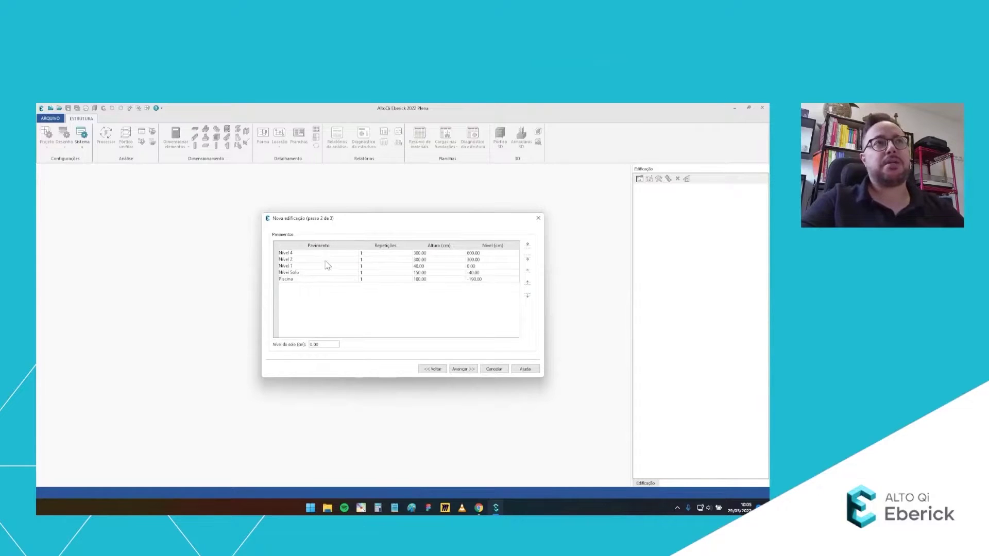
Rename the floor Nível 4 as Nível 3 and finish creating the building with the default cut definitions
left_click(297, 253)
left_click_drag(292, 252, 305, 253)
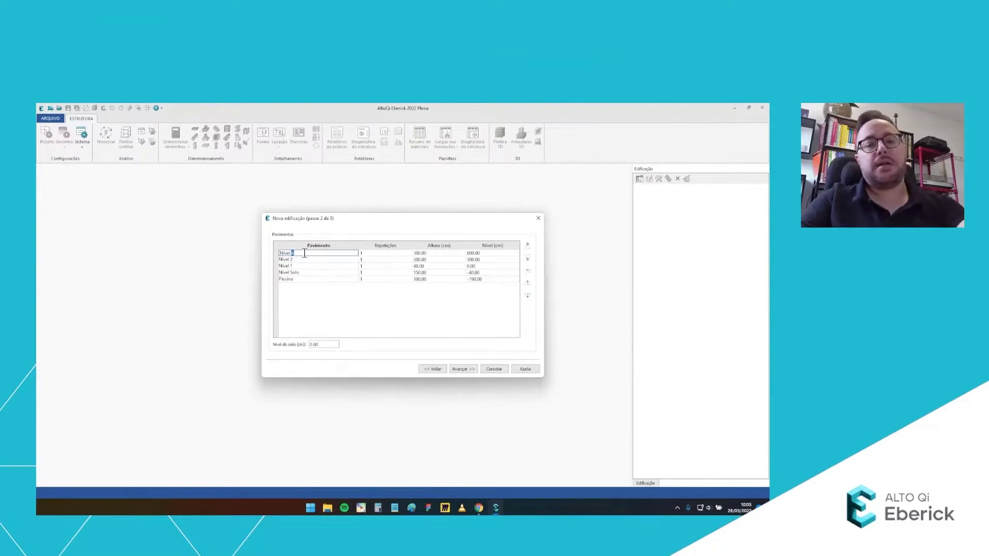
type("3")
key("Return")
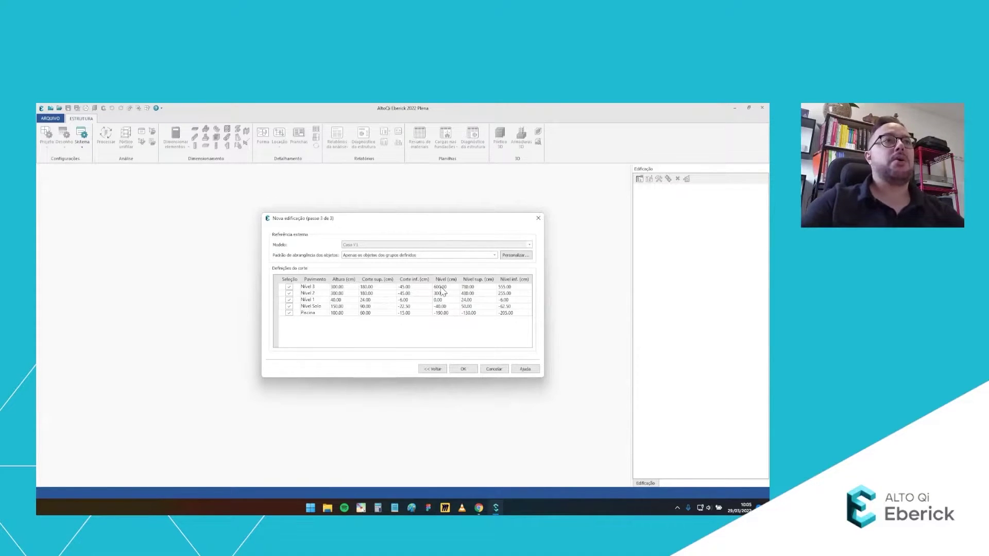
left_click(463, 369)
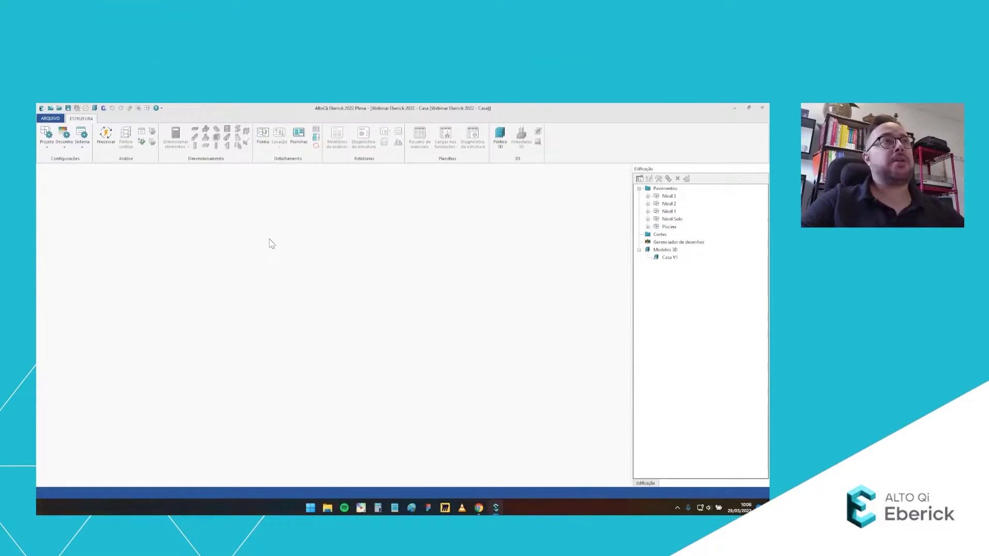
Open the 3D frame view of the new building
left_click(499, 139)
left_click(521, 182)
Examine the imported house model in 3D from several sides, including the façade, roof, upper volume and flat slab
left_click_drag(488, 282, 399, 379)
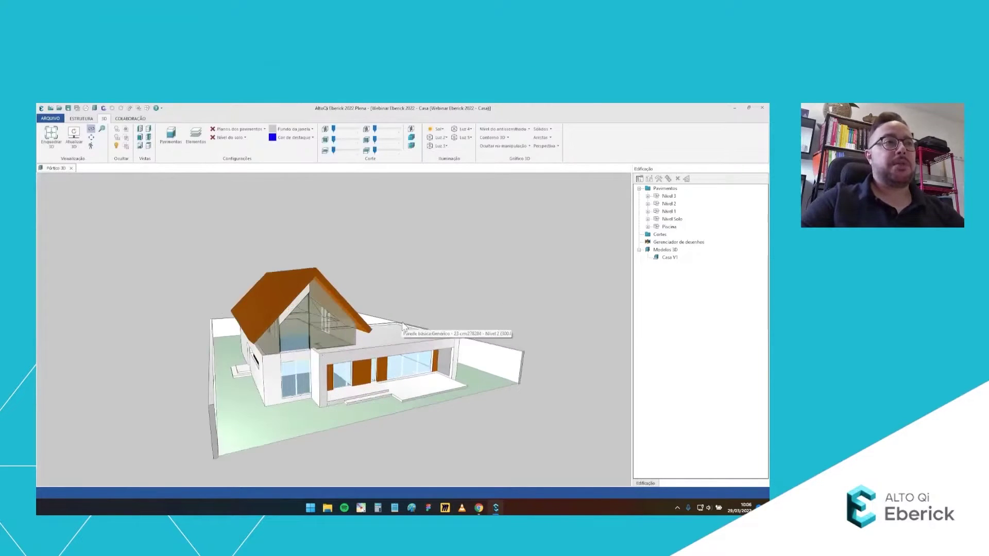
left_click_drag(442, 425, 238, 293)
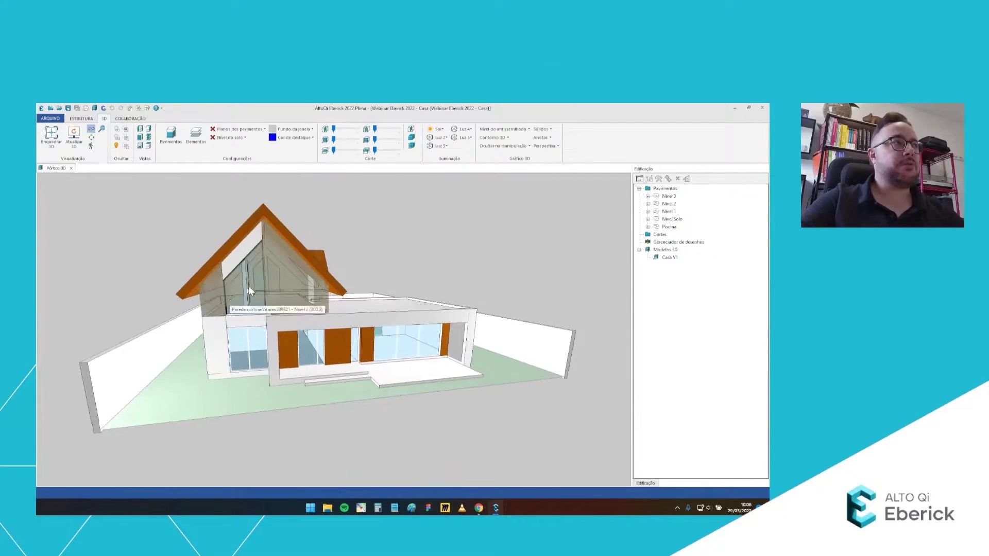
left_click_drag(389, 266, 346, 261)
scroll(335, 256, "up", 2)
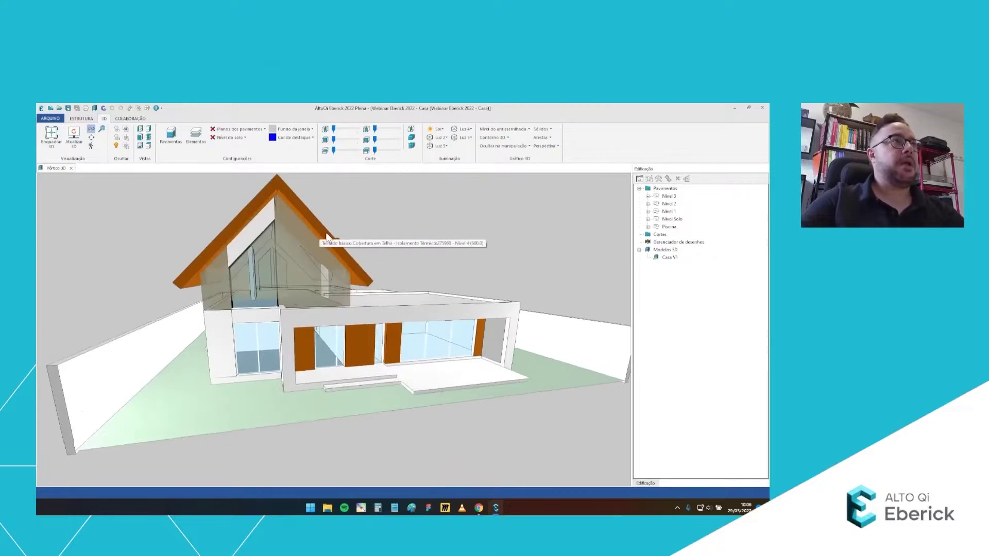
left_click_drag(397, 212, 273, 232)
scroll(382, 238, "down", 4)
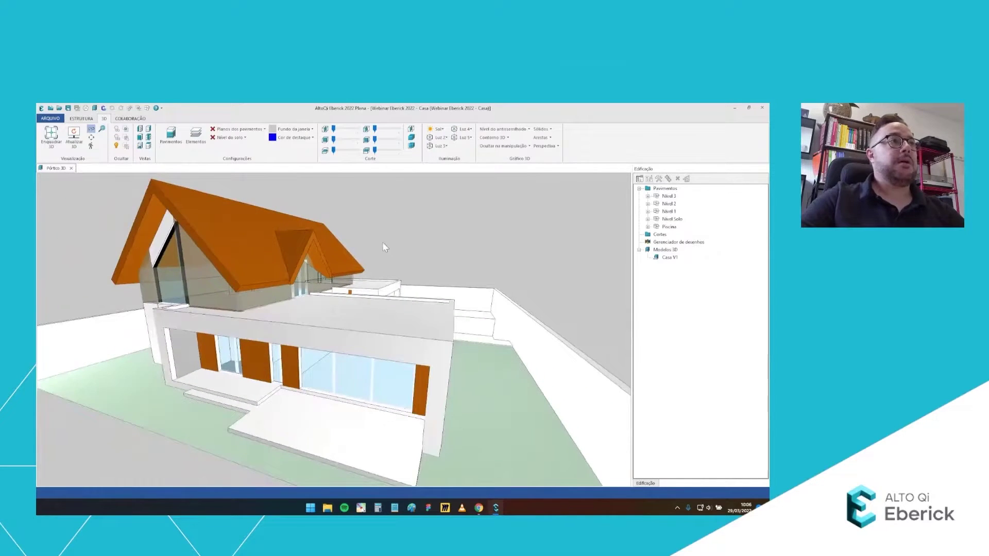
left_click_drag(436, 240, 330, 258)
scroll(288, 274, "up", 4)
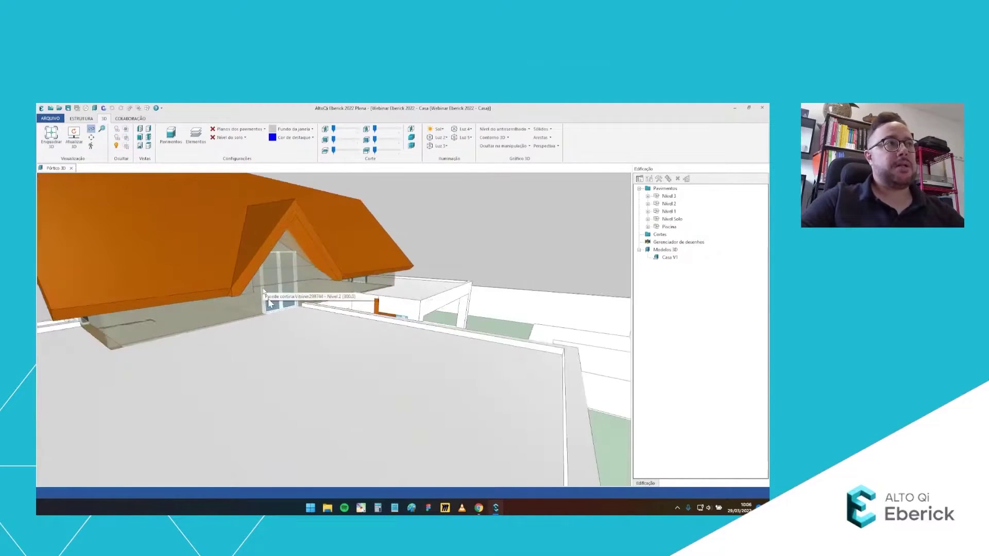
scroll(428, 237, "down", 5)
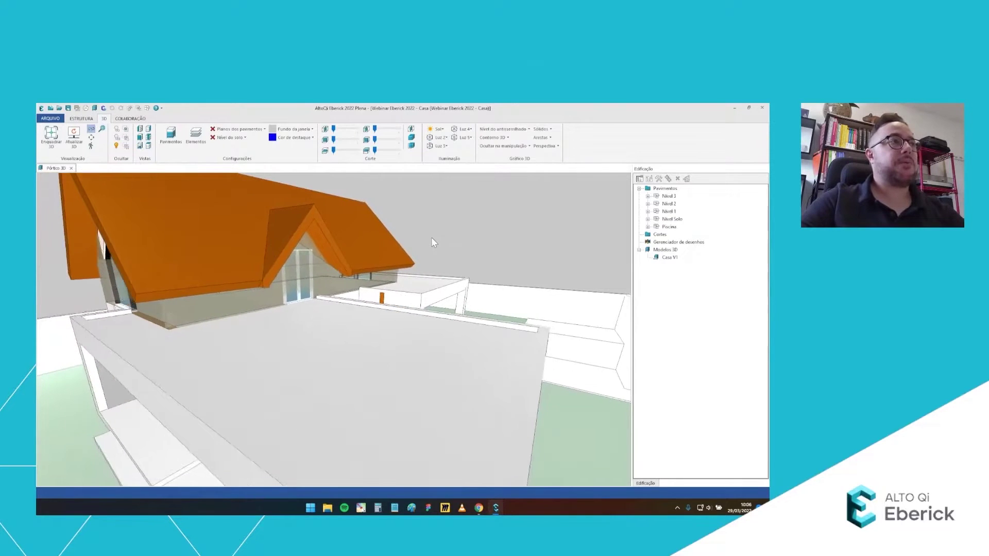
scroll(433, 240, "down", 5)
left_click_drag(443, 251, 302, 312)
scroll(407, 298, "down", 5)
scroll(436, 298, "up", 3)
scroll(435, 327, "up", 3)
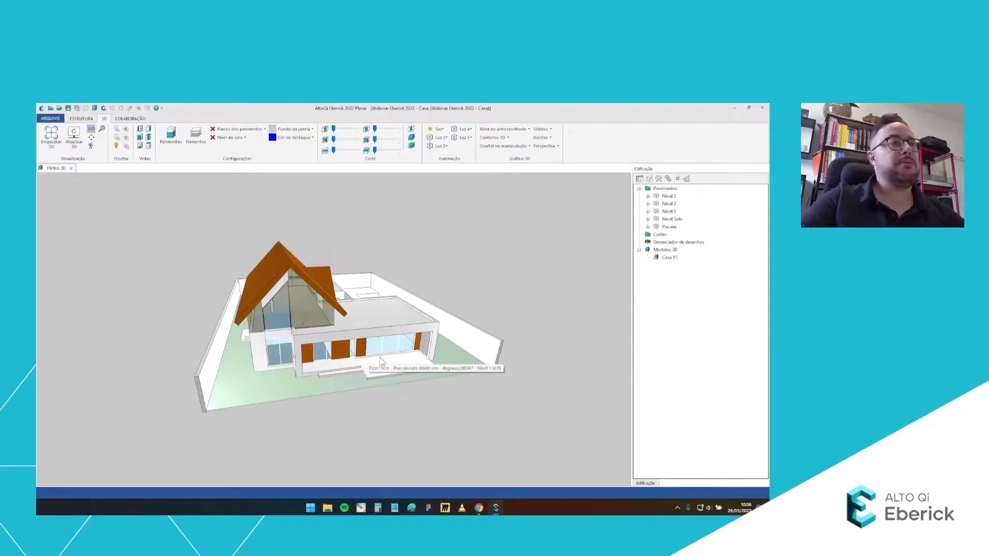
scroll(340, 355, "up", 2)
left_click_drag(340, 356, 370, 328)
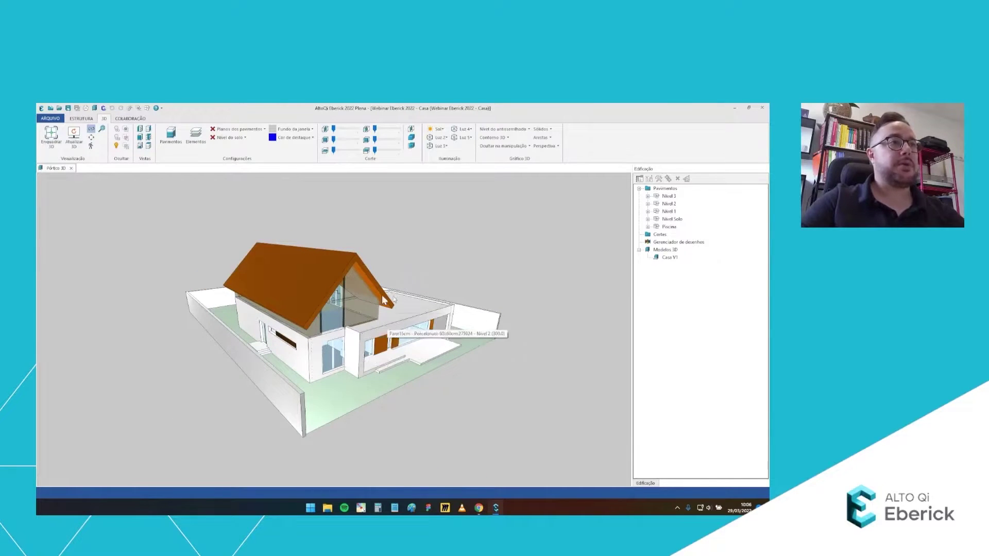
Set the colour of all Modelo IFC elements to grey 193,193,193 and fix that colour with Sim
left_click_drag(422, 281, 306, 326)
left_click_drag(329, 260, 455, 261)
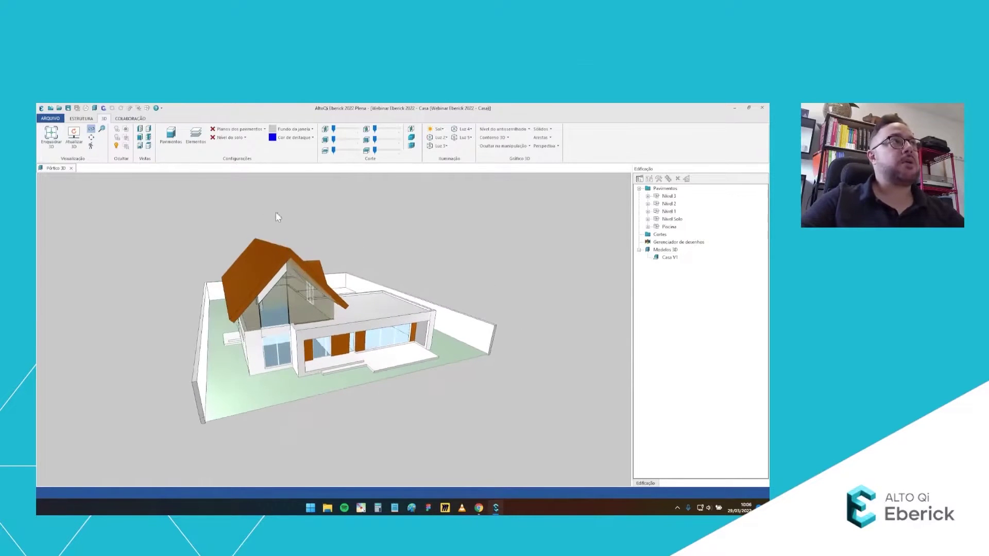
left_click(195, 135)
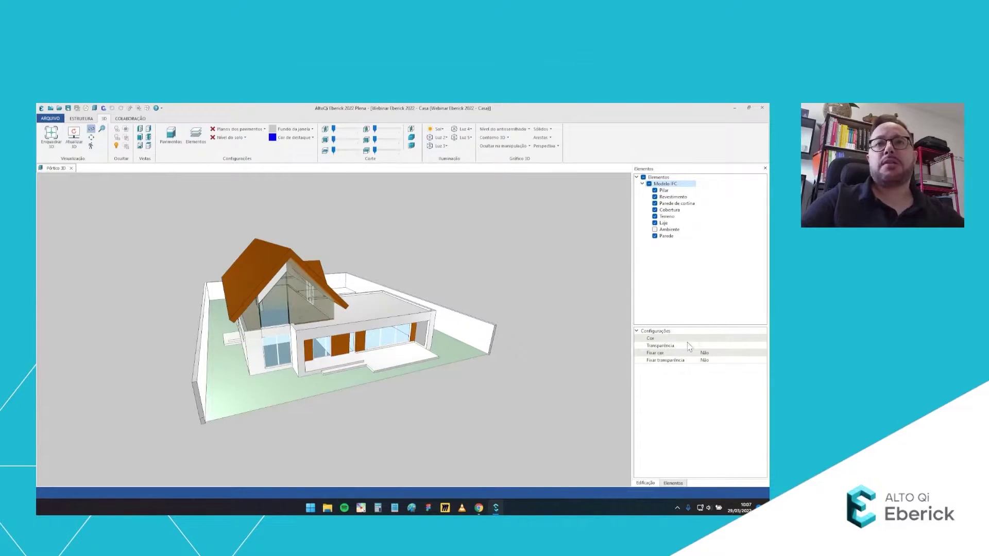
left_click(719, 339)
left_click(763, 339)
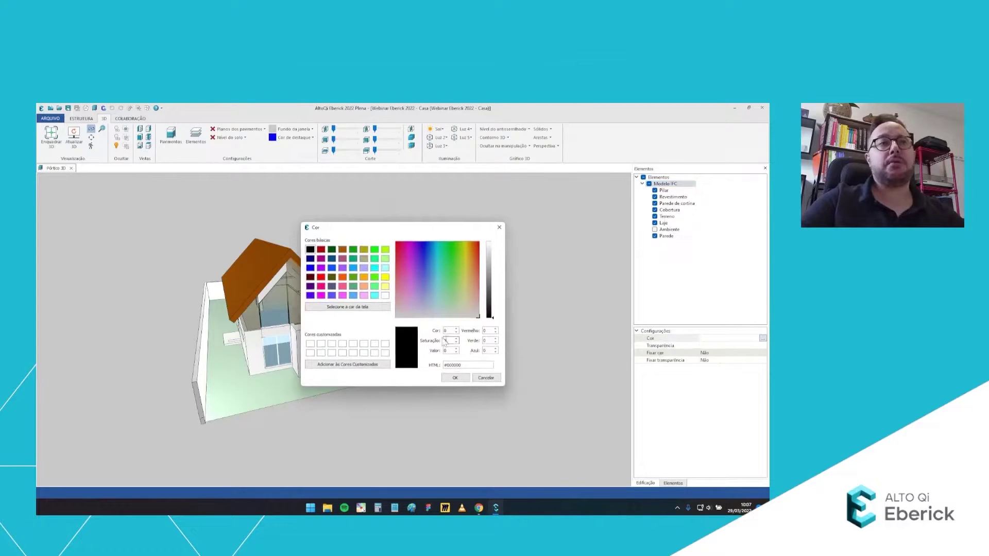
left_click_drag(492, 309, 491, 264)
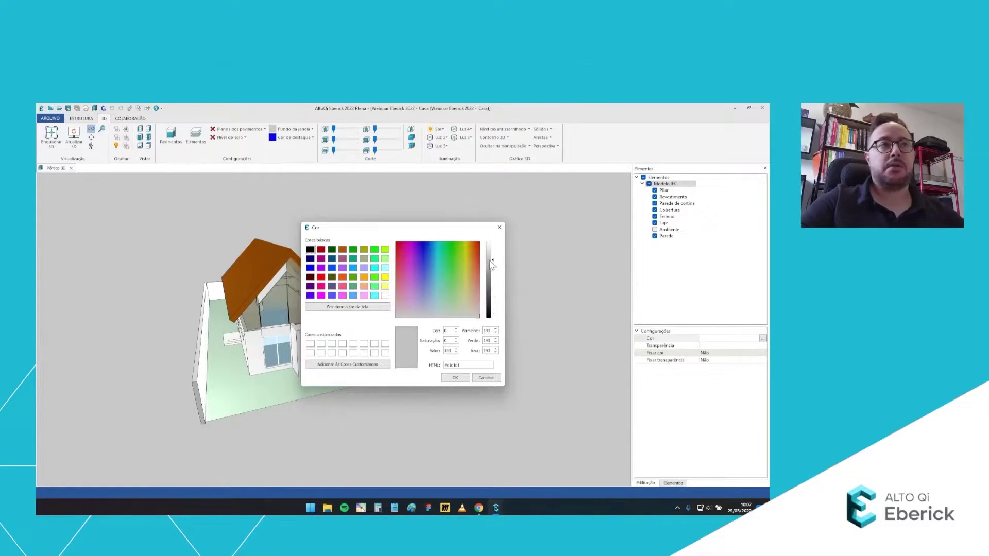
left_click(455, 378)
left_click(717, 354)
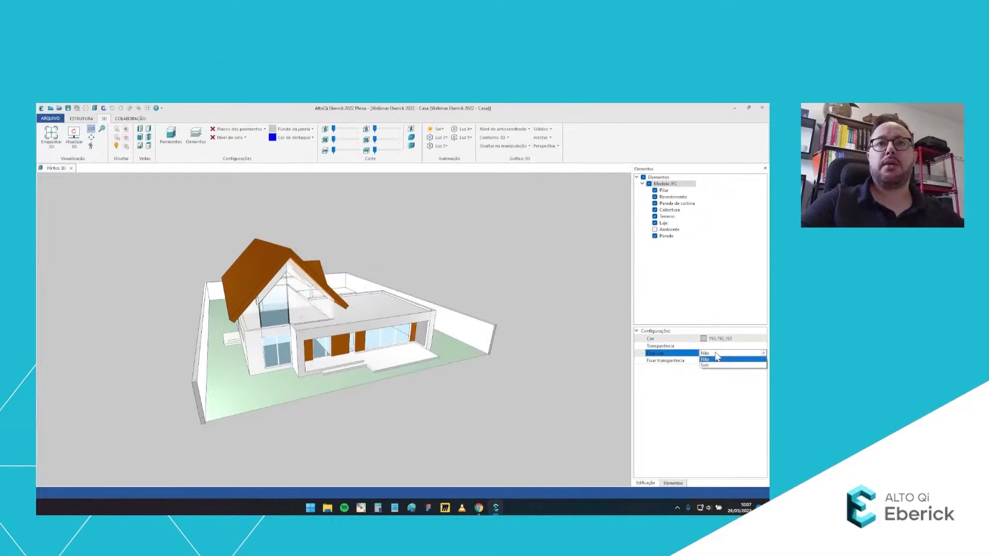
left_click(714, 365)
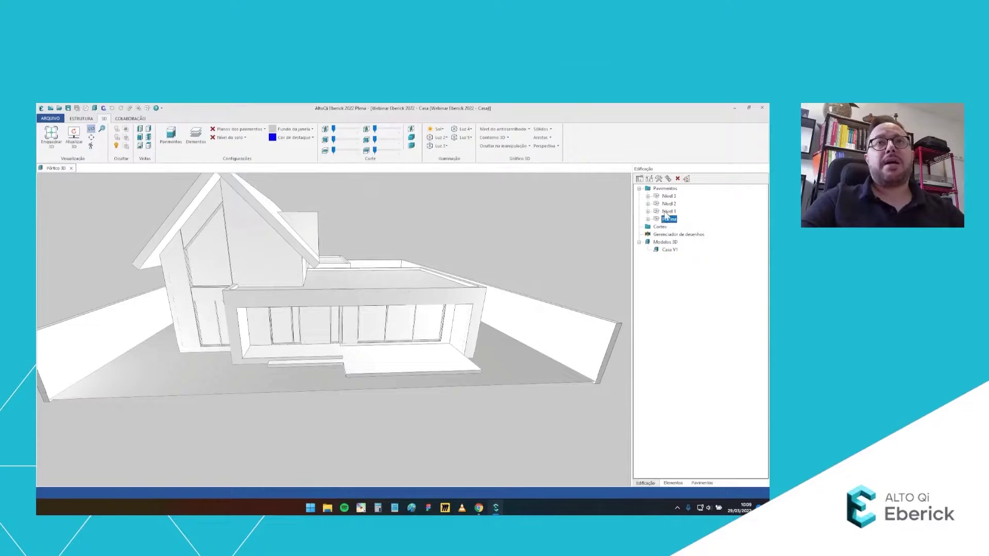
Open the sketch of Nível 1 and set its display profile to Impressão
double_click(668, 212)
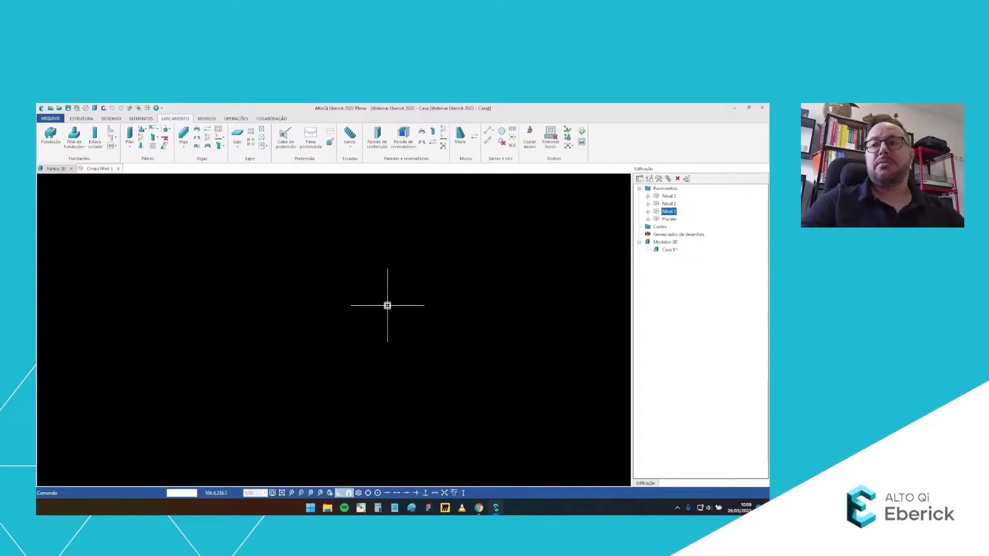
left_click(111, 119)
left_click(485, 135)
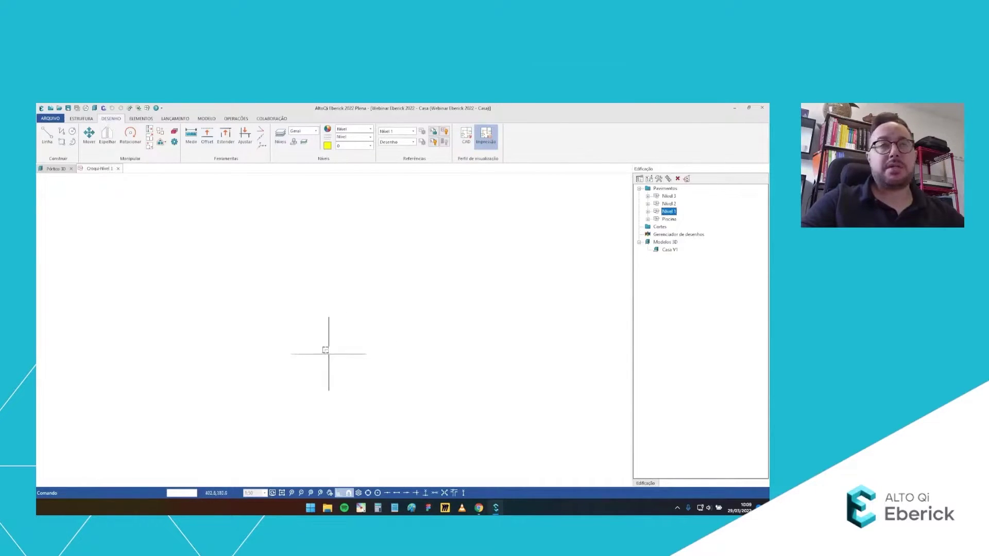
left_click(466, 135)
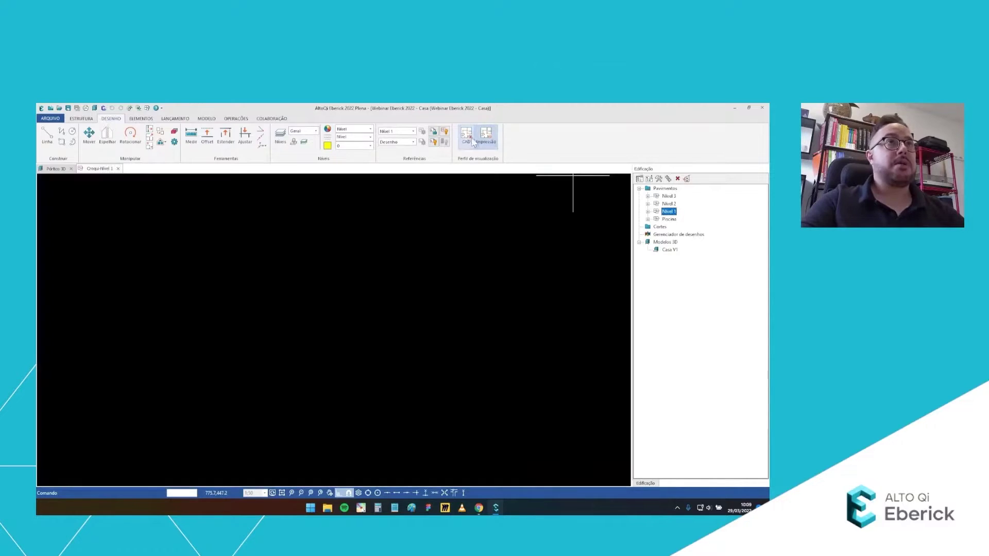
left_click(485, 136)
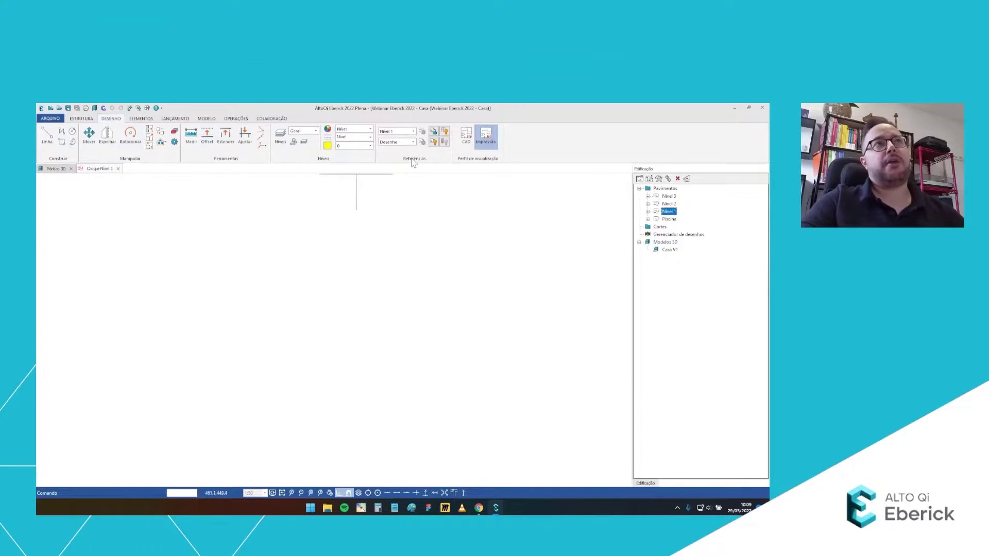
Check the drawings stored under Nível 1 and display Casa V1 as the sketch's reference
left_click(648, 212)
left_click(679, 235)
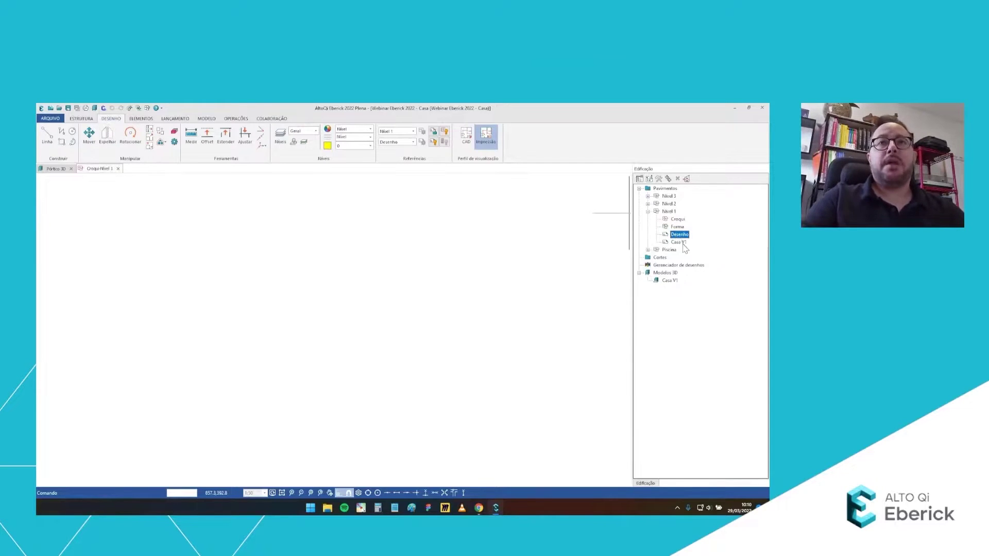
left_click(653, 213)
left_click(648, 211)
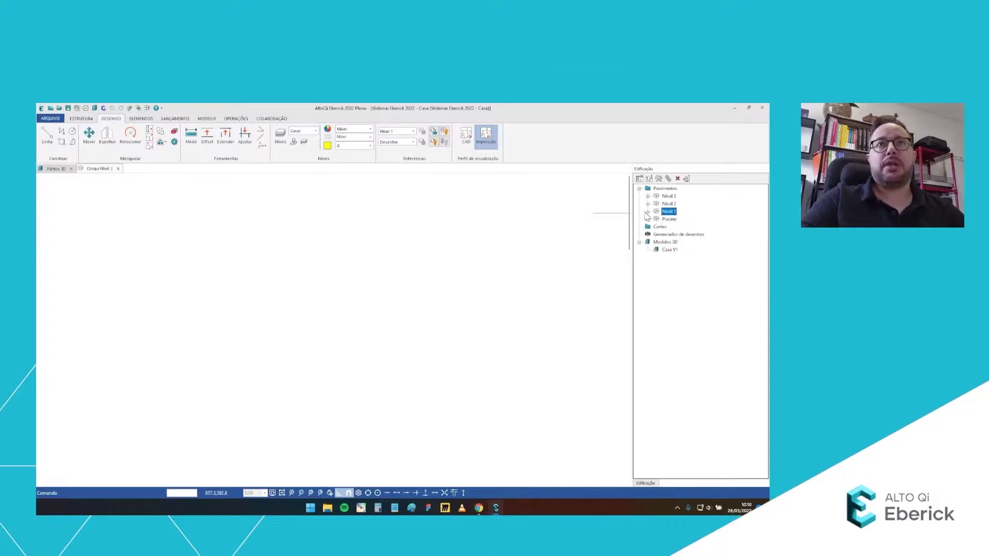
left_click(648, 212)
left_click(681, 241)
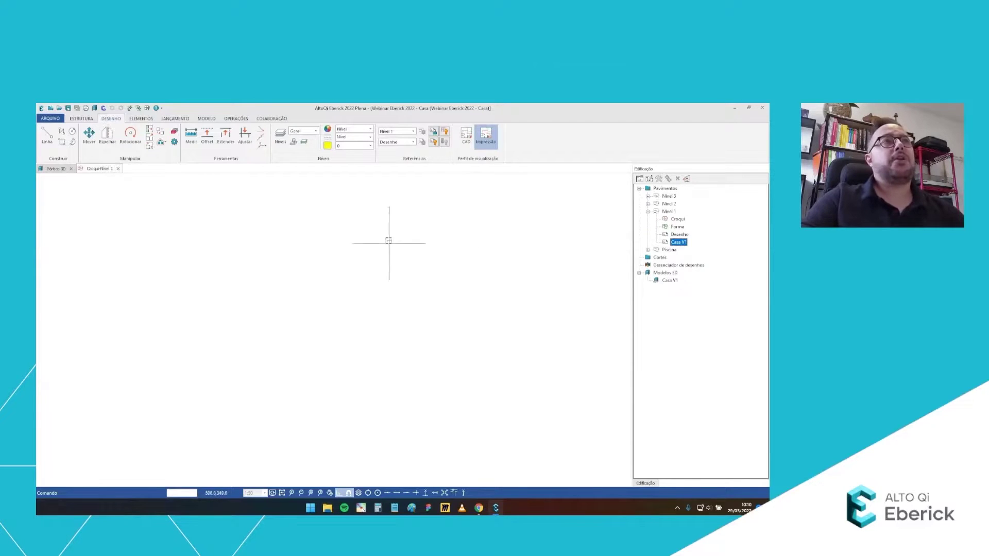
left_click(398, 142)
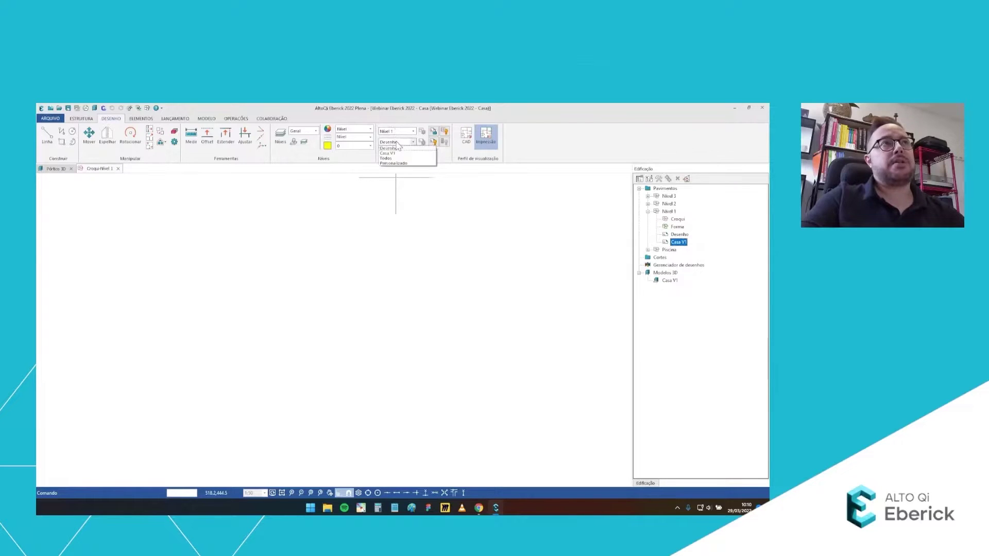
left_click(397, 155)
Examine the Nível 1 architectural plan, including its rooms, walls, openings and surrounding site boundary
scroll(443, 338, "down", 2)
scroll(391, 263, "down", 1)
scroll(275, 320, "up", 2)
scroll(267, 295, "up", 1)
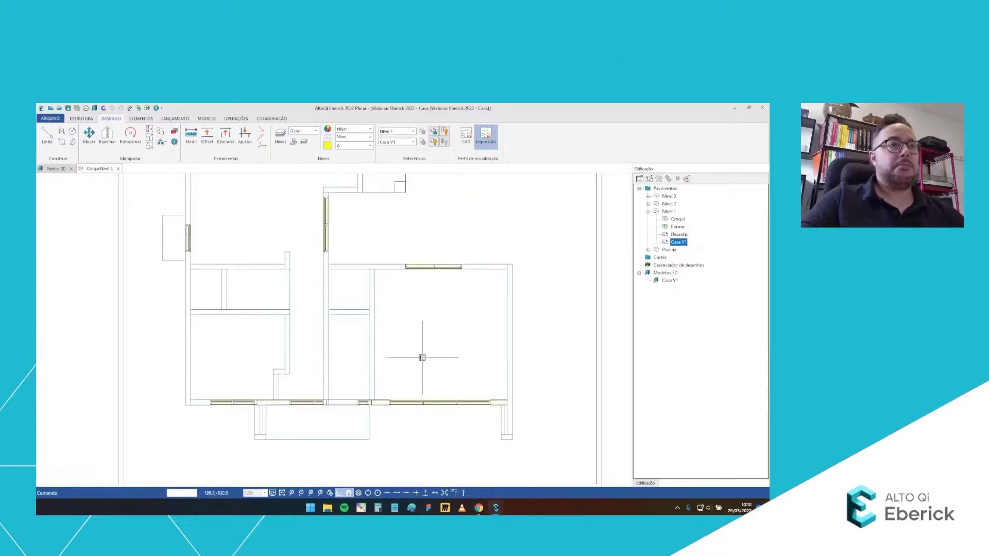
scroll(420, 350, "down", 1)
middle_click_drag(427, 336, 428, 401)
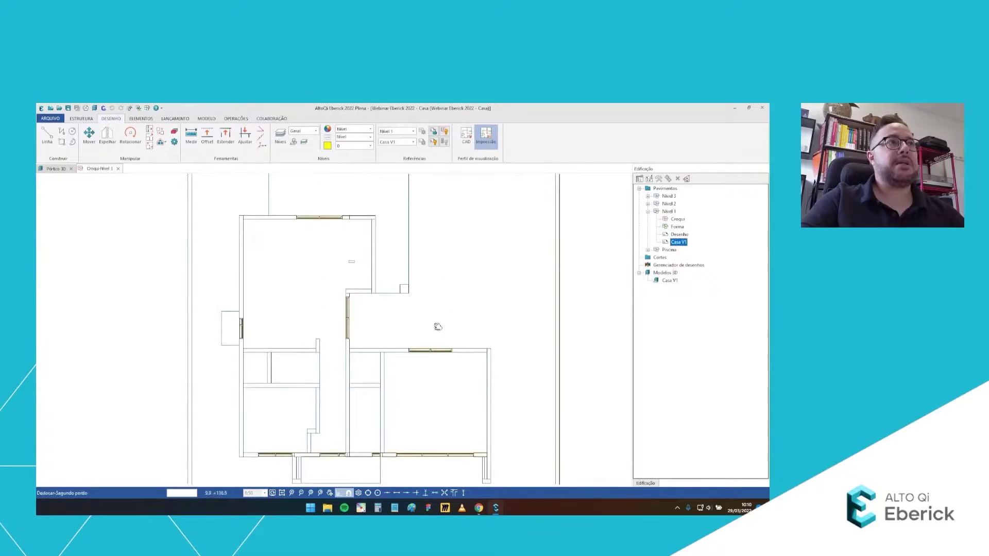
middle_click_drag(434, 327, 429, 295)
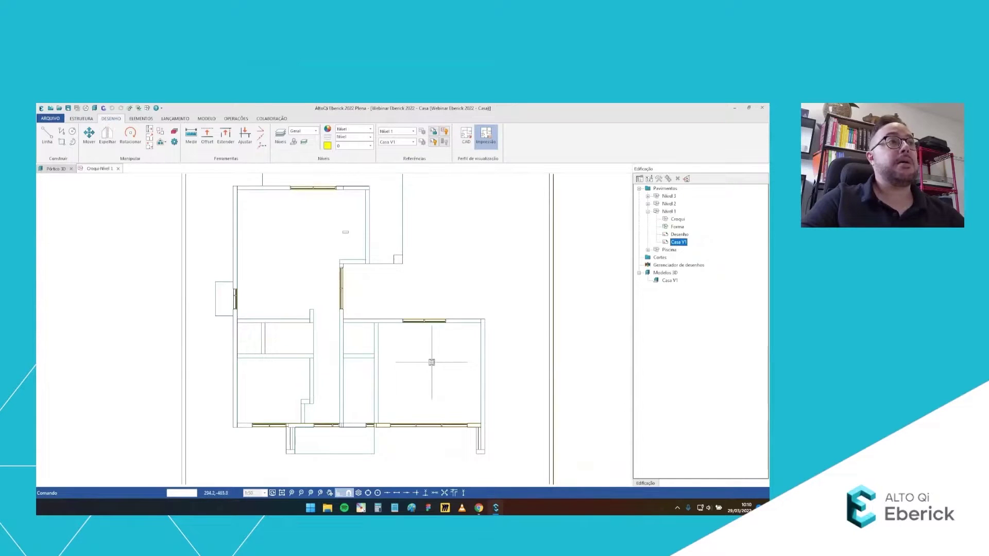
scroll(431, 363, "down", 1)
middle_click_drag(447, 289, 447, 308)
scroll(450, 286, "down", 1)
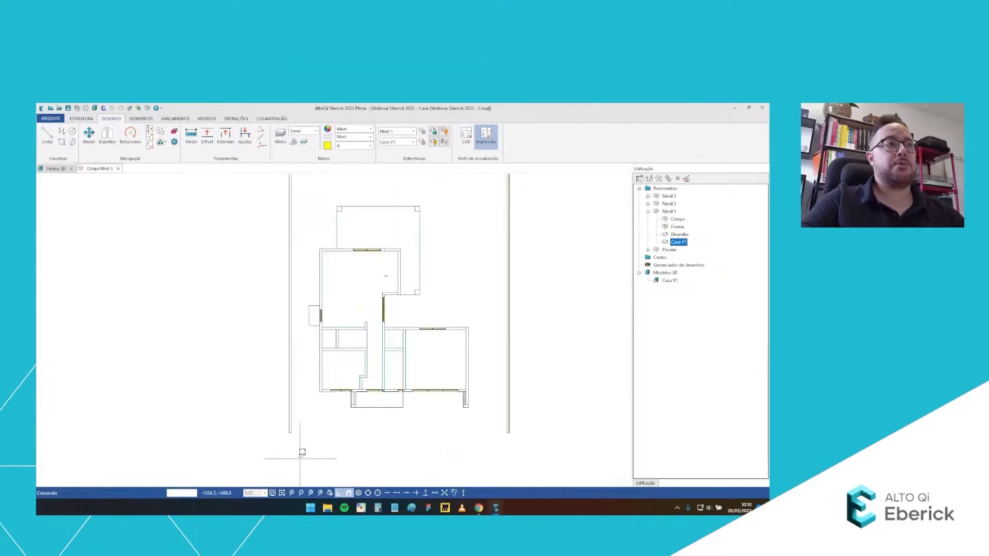
middle_click_drag(288, 413, 285, 441)
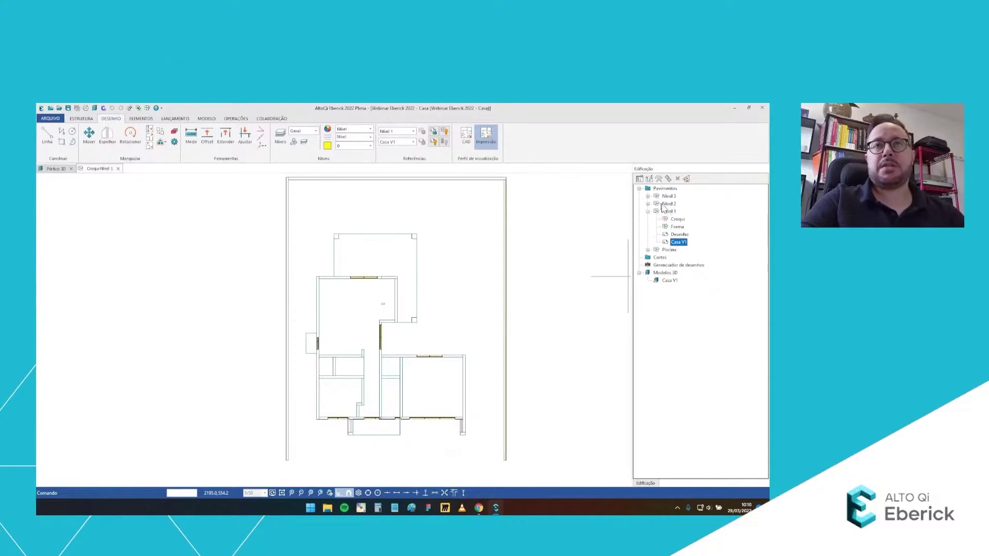
Open the sketch of Nível 2 and display Casa V1 as its reference
left_click(648, 204)
double_click(668, 203)
left_click(112, 119)
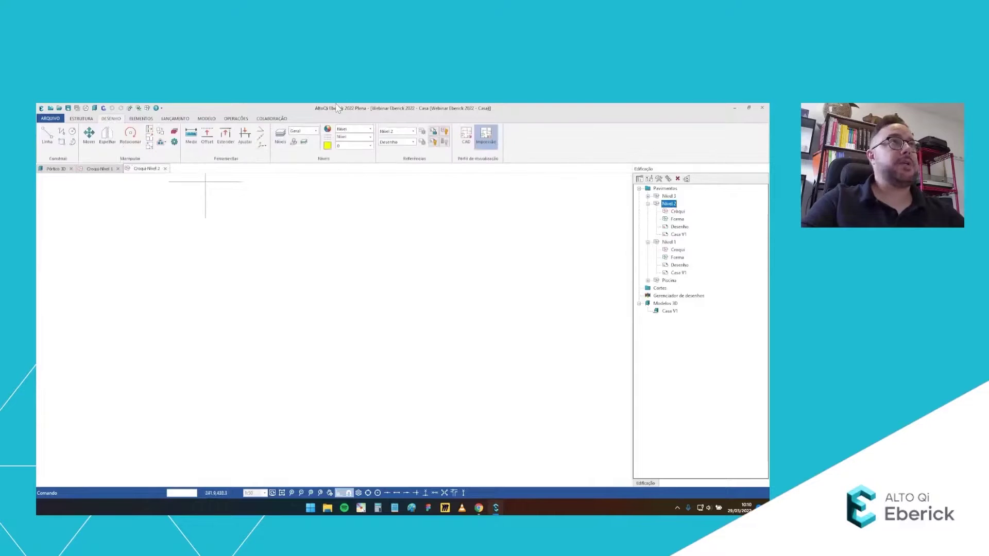
left_click(399, 144)
left_click(394, 159)
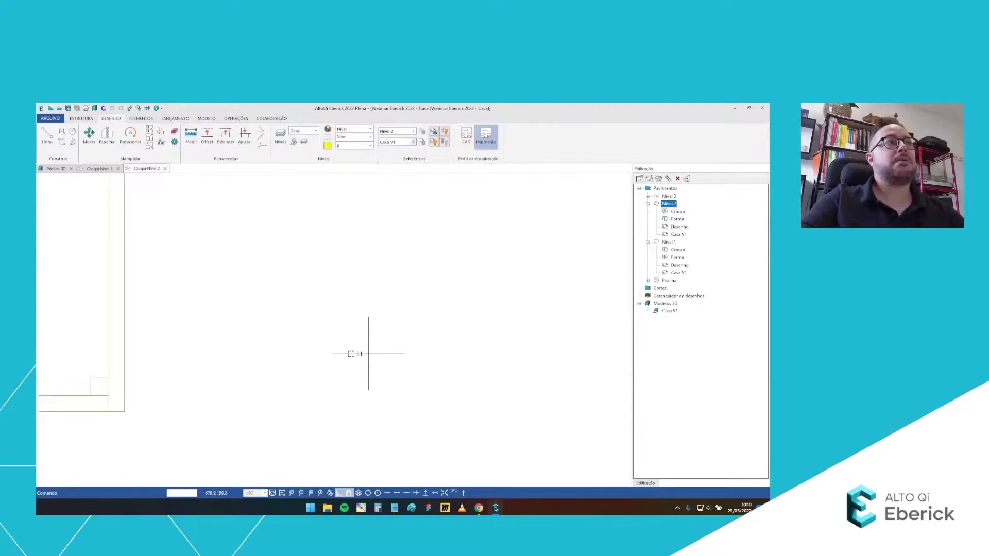
scroll(350, 357, "down", 4)
middle_click_drag(389, 371, 423, 303)
scroll(326, 352, "up", 3)
middle_click_drag(491, 315, 494, 340)
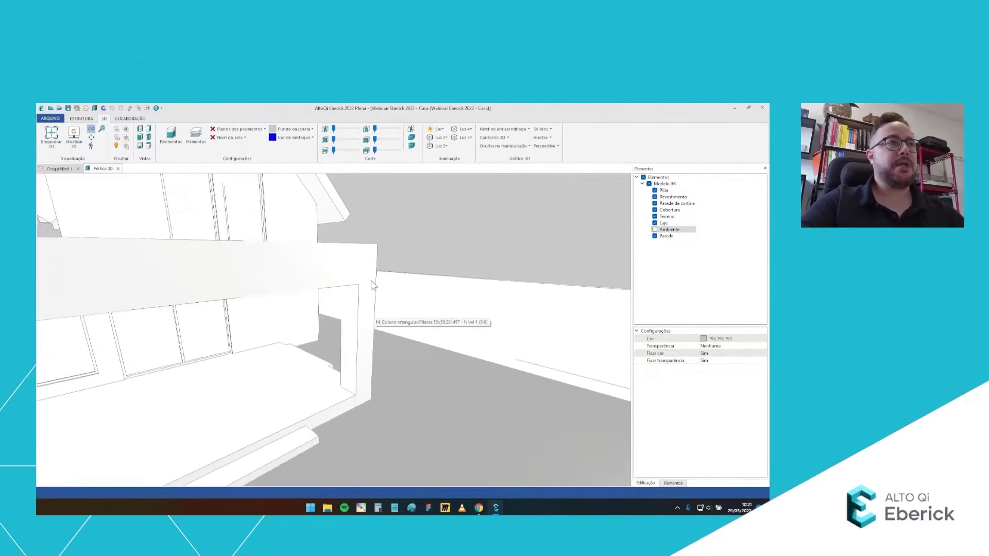
Examine the veranda's columns, edge walls and slab in the 3D model from several sides
scroll(373, 286, "up", 1)
scroll(372, 382, "up", 2)
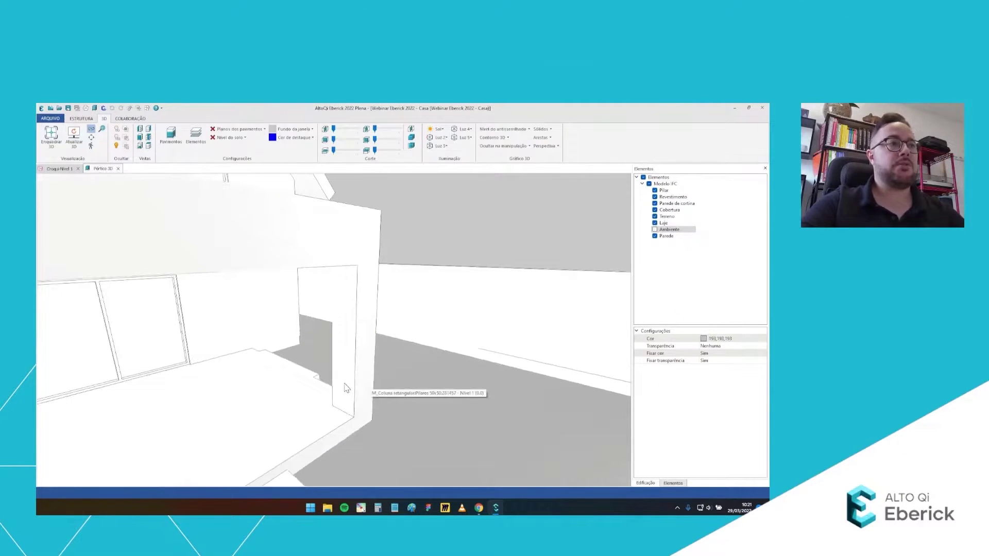
left_click_drag(352, 331, 532, 269)
left_click_drag(430, 299, 407, 330)
scroll(381, 310, "down", 3)
scroll(327, 297, "up", 2)
left_click_drag(461, 314, 433, 314)
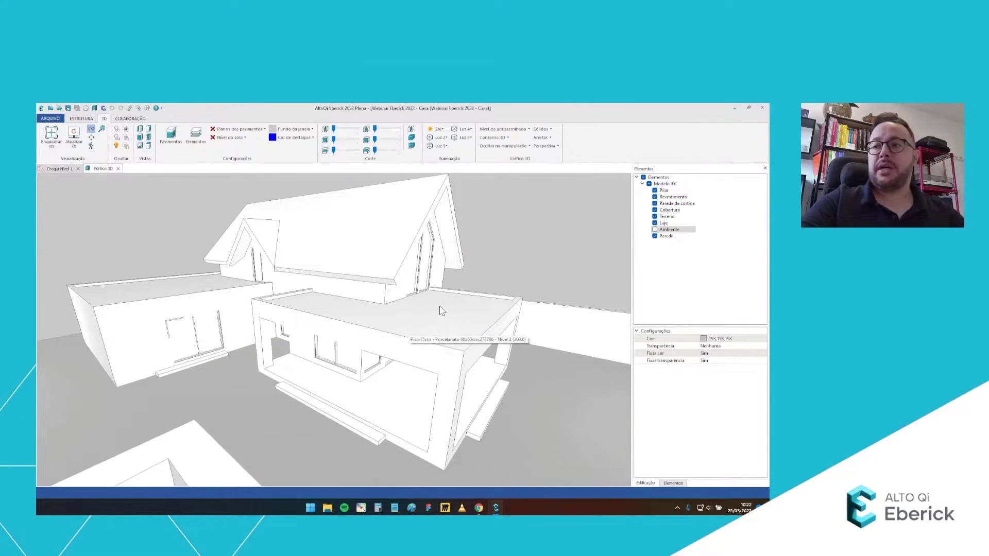
middle_click_drag(348, 355, 350, 302)
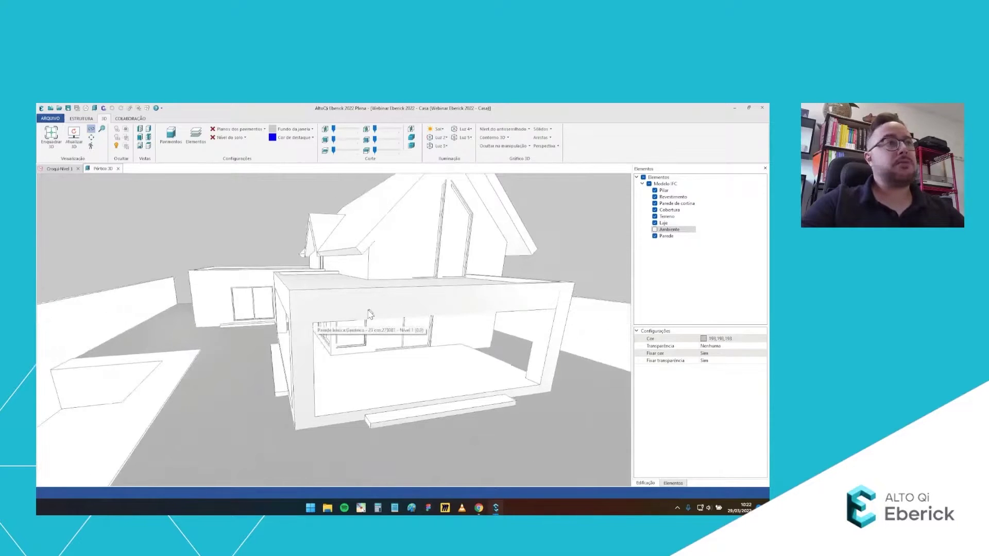
middle_click_drag(347, 308, 412, 296)
middle_click_drag(326, 305, 458, 303)
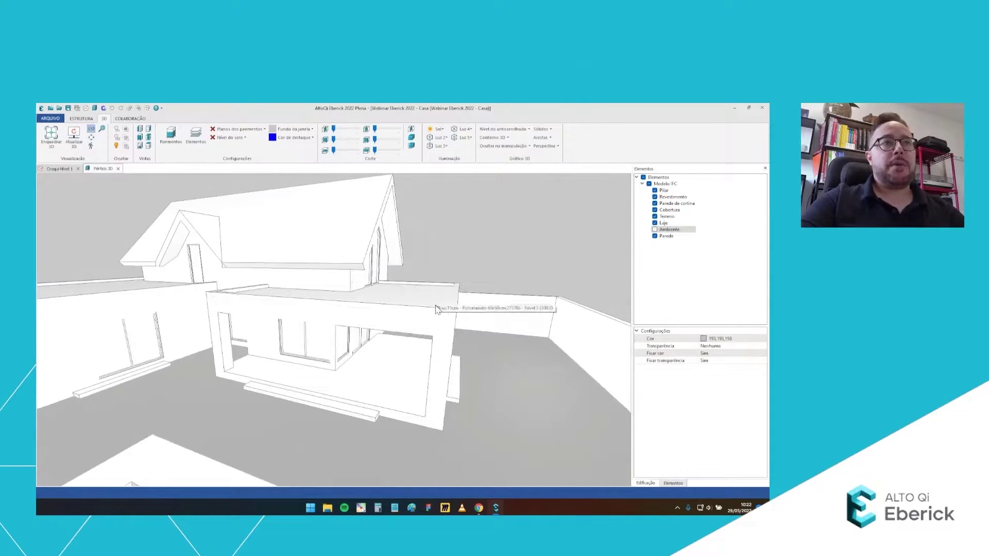
middle_click_drag(446, 267, 475, 311)
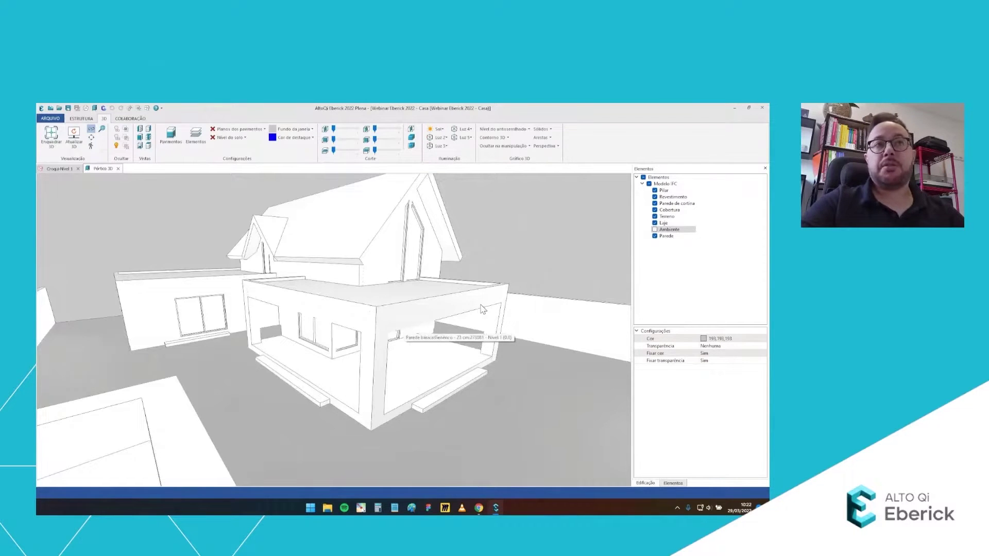
middle_click_drag(449, 308, 358, 319)
scroll(359, 320, "up", 2)
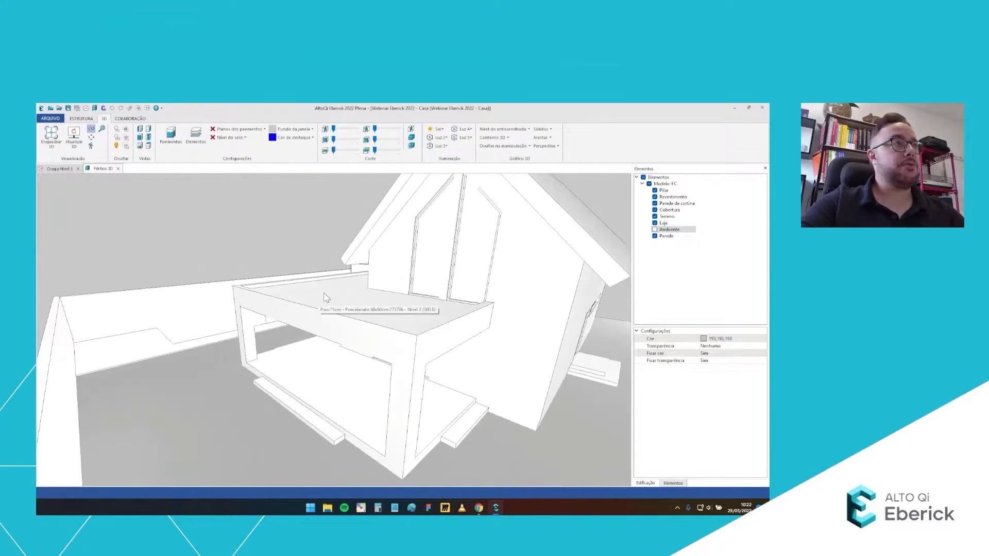
middle_click_drag(311, 283, 300, 244)
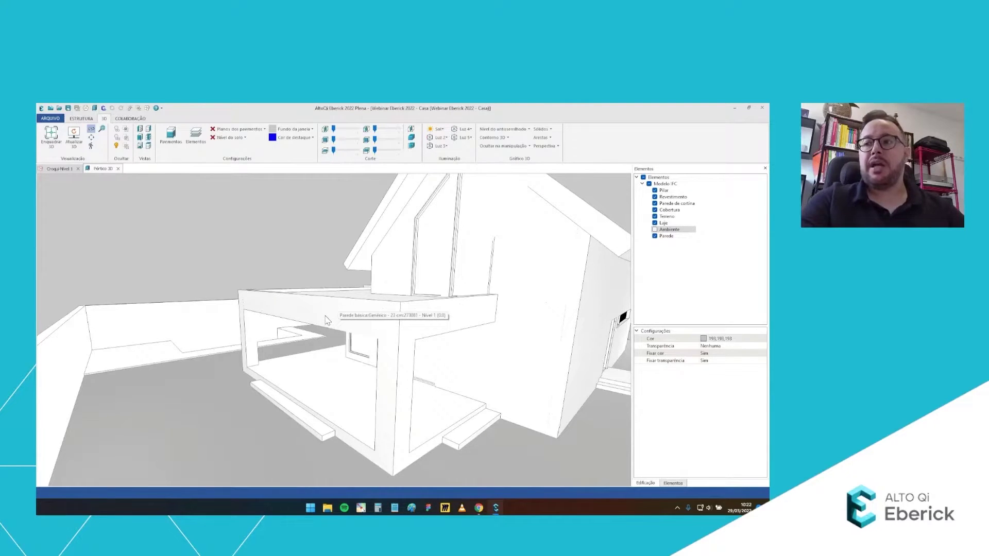
Define a column in the Nível 1 sketch with an L section of 46 by 46 cm and 19 cm thick legs
left_click(59, 169)
scroll(275, 212, "up", 4)
scroll(224, 184, "up", 2)
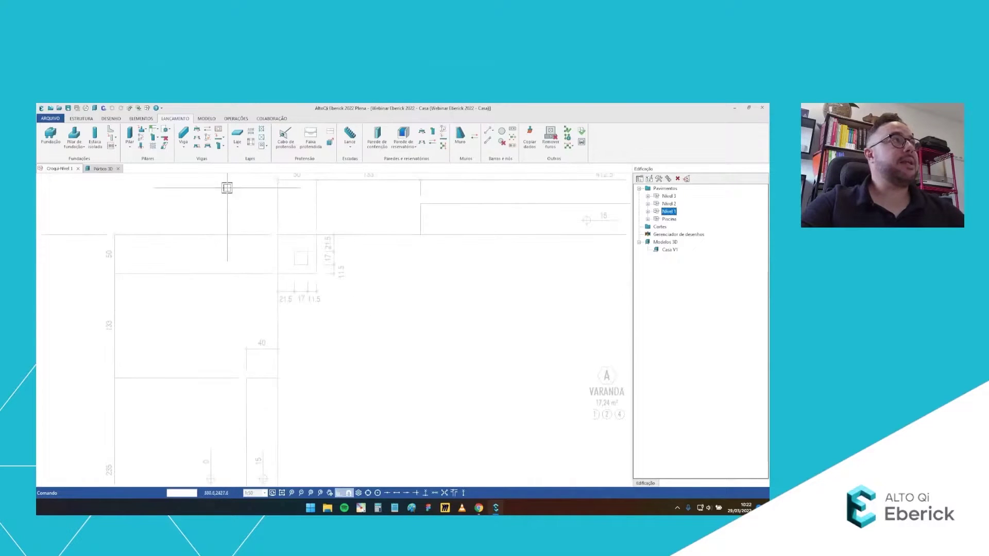
double_click(325, 281)
left_click(390, 275)
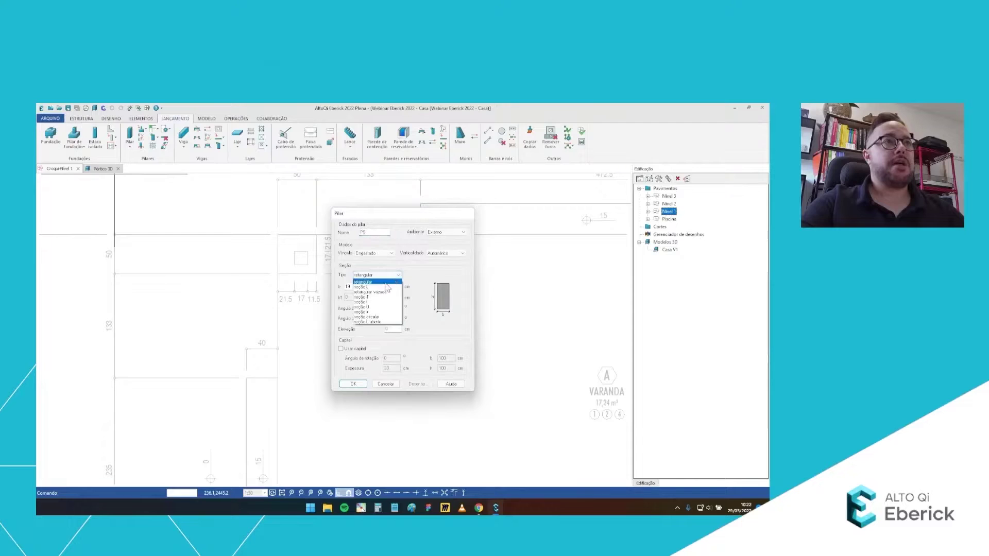
left_click(376, 291)
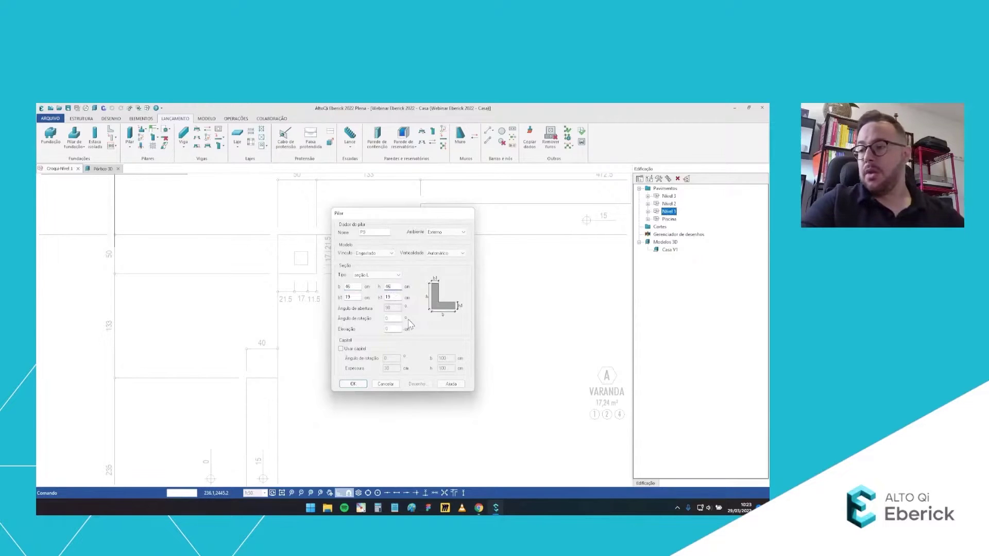
key("Return")
Place the L-shaped column at the veranda's upper-left corner in the Nível 1 sketch, with no offset from the corner
scroll(280, 235, "up", 2)
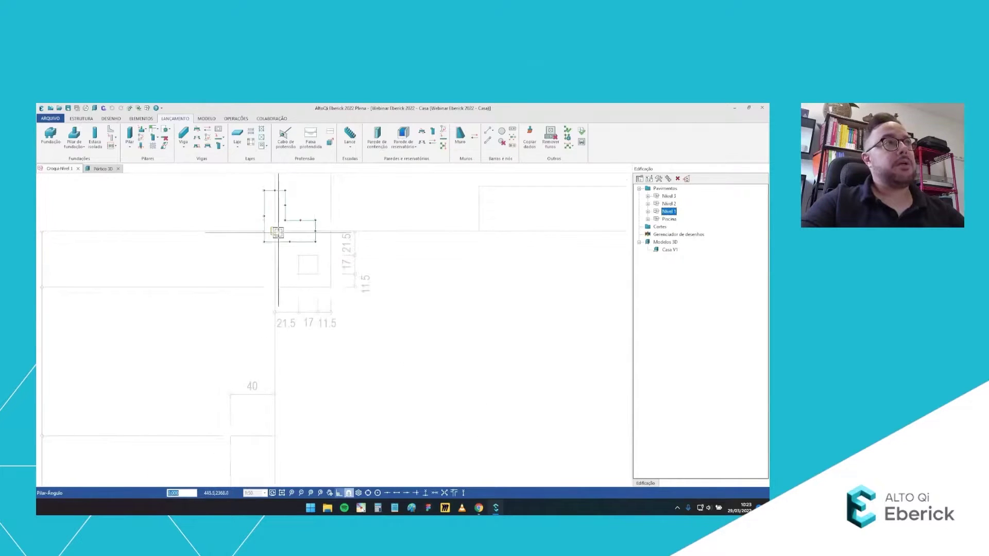
left_click(357, 357)
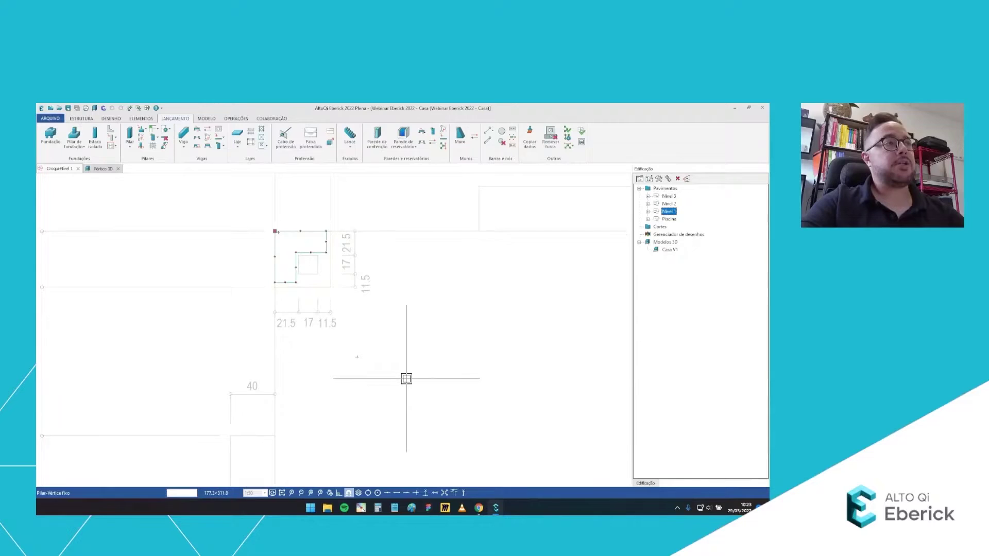
key("Return")
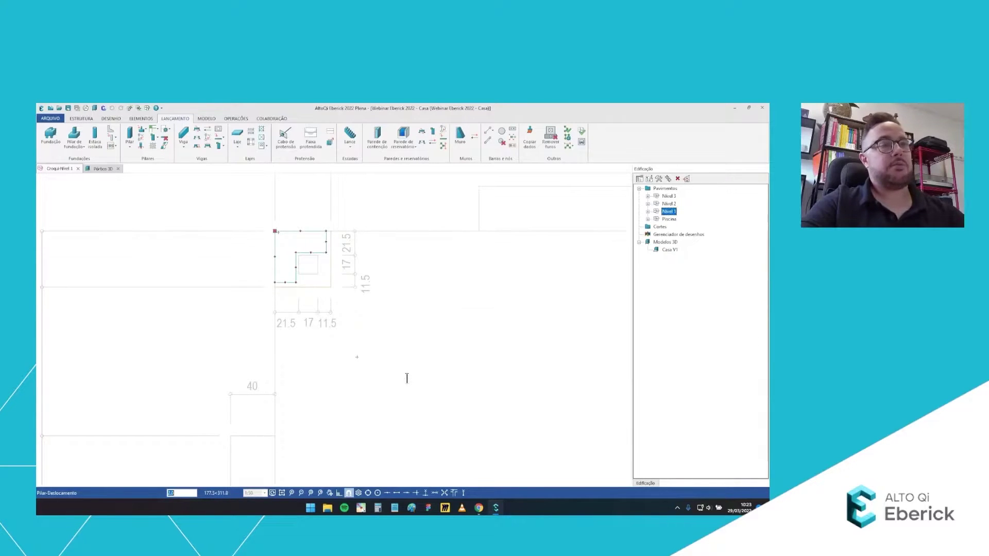
key("Return")
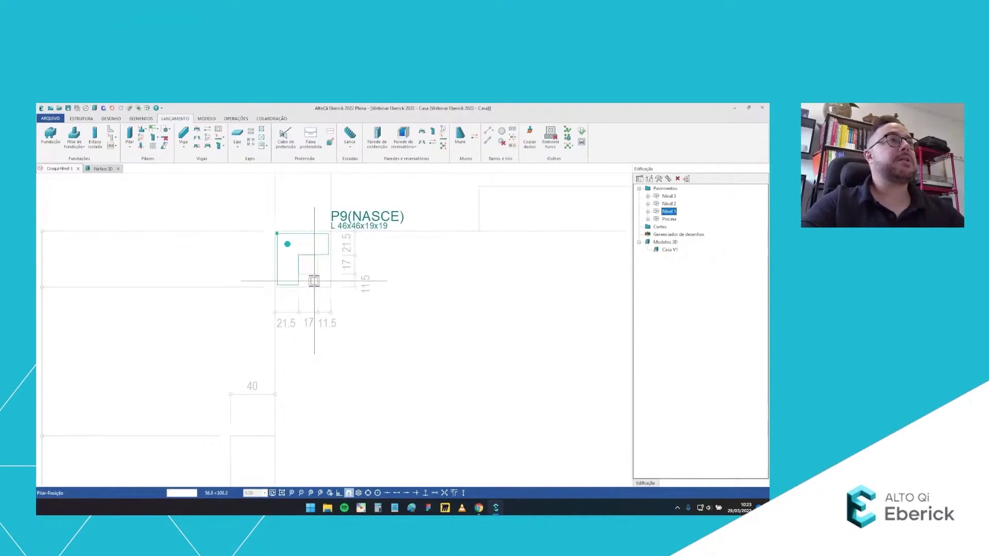
scroll(334, 260, "up", 1)
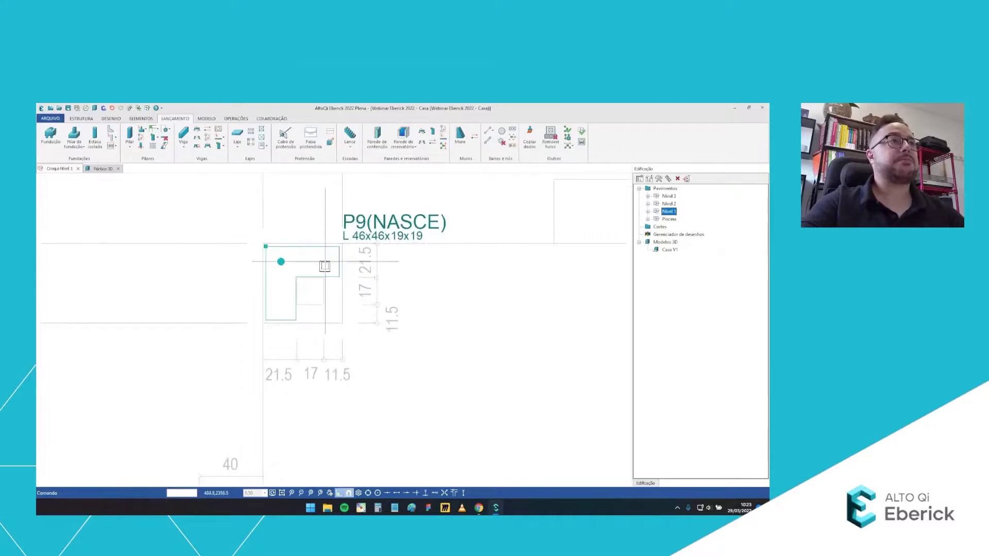
Switch the sketch to a black background and place a matching L column at the veranda's upper-right corner
left_click(111, 118)
left_click(176, 119)
left_click(330, 258)
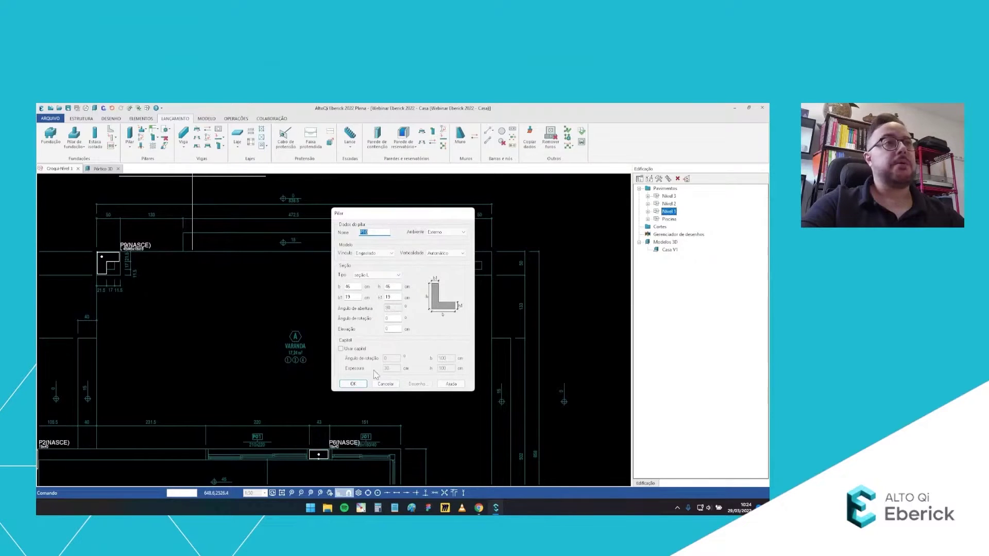
left_click(354, 384)
scroll(504, 243, "up", 2)
left_click(481, 257)
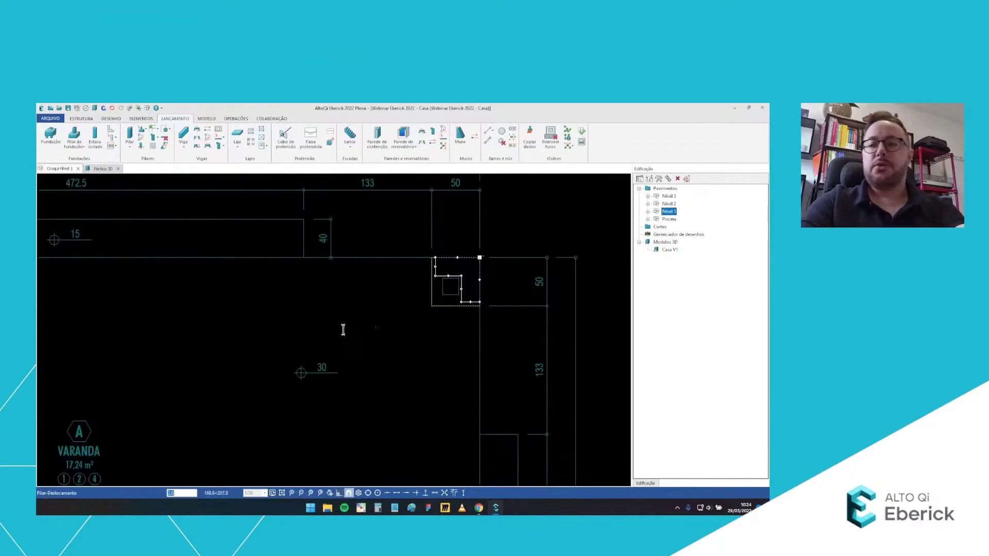
key("Return")
Place another 46 by 46 cm L column at the veranda's lower-right corner and finish the column command
scroll(426, 390, "down", 4)
scroll(426, 389, "up", 4)
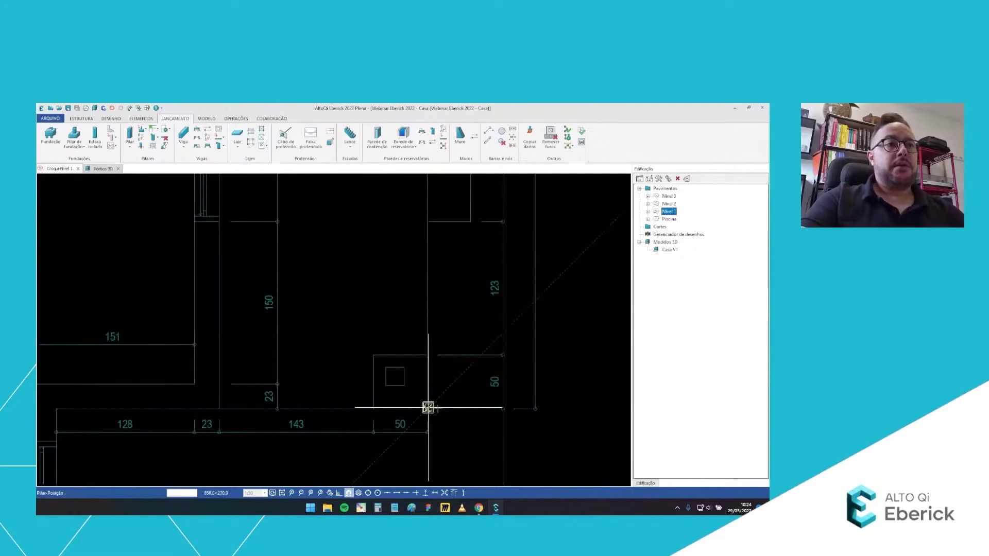
scroll(428, 407, "up", 2)
left_click(428, 408)
key("Return")
scroll(433, 327, "down", 4)
key("Escape")
scroll(457, 320, "down", 3)
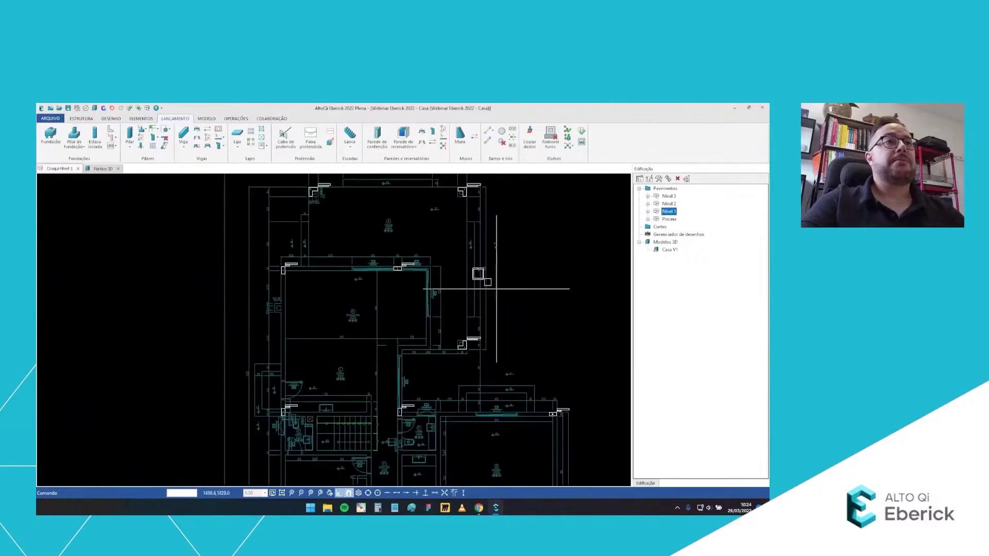
Hide every Modelo IFC element in the 3D view
left_click(94, 170)
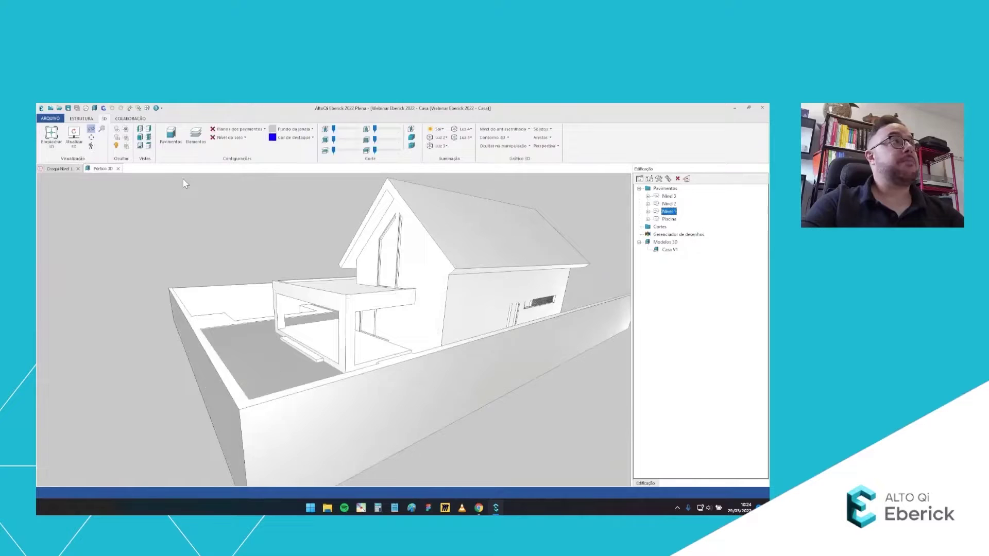
left_click(196, 135)
left_click(648, 183)
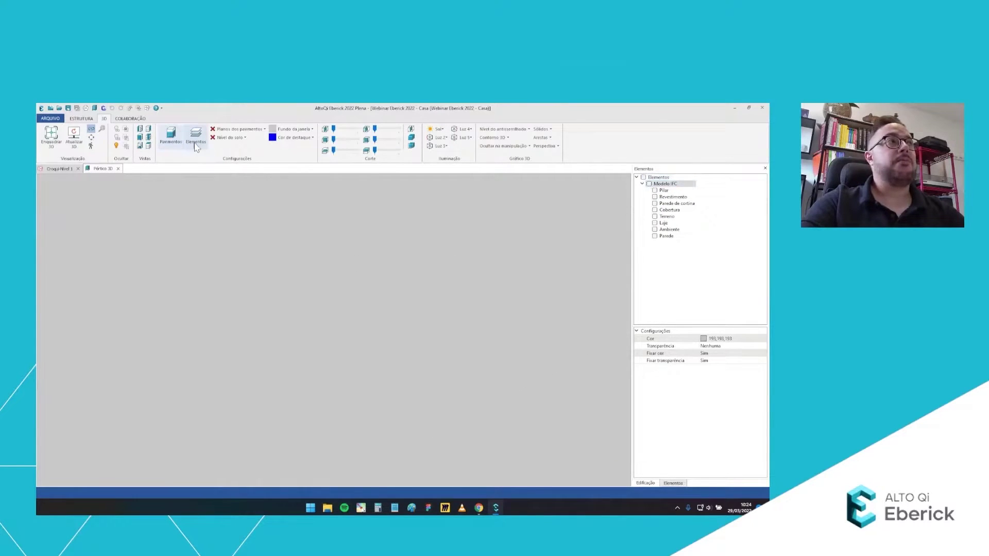
Copy all the columns in the Nível 1 sketch to the Nível 2 floor
left_click(57, 169)
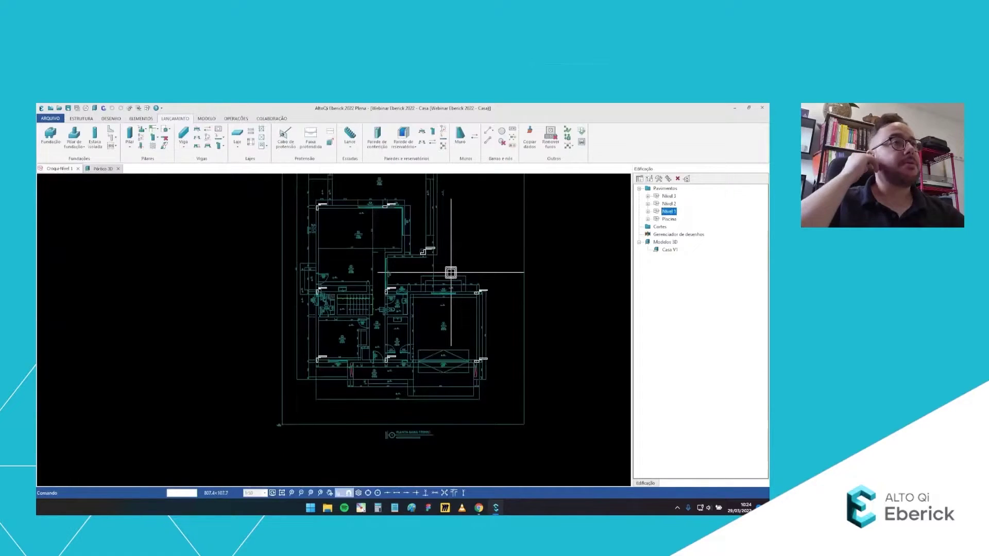
scroll(443, 273, "up", 3)
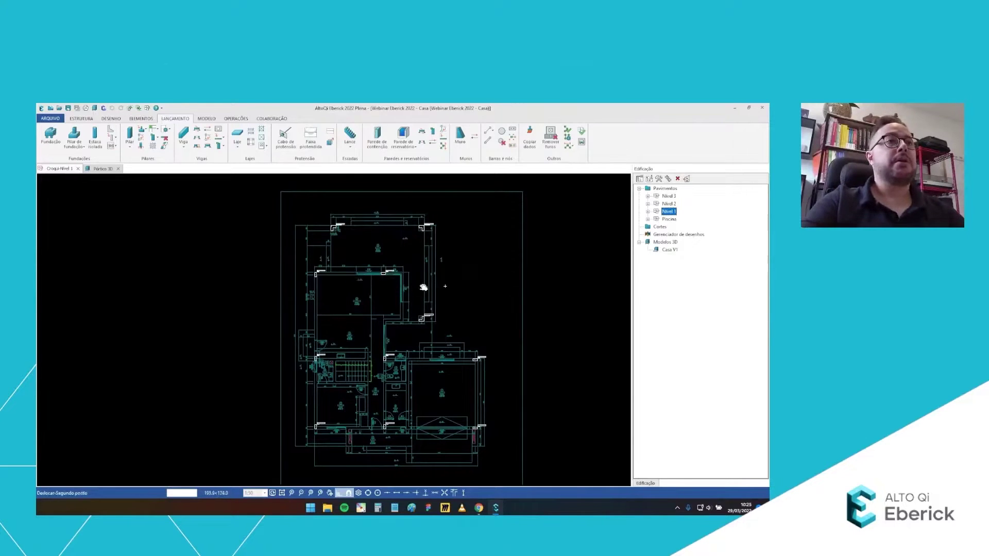
middle_click_drag(441, 287, 410, 284)
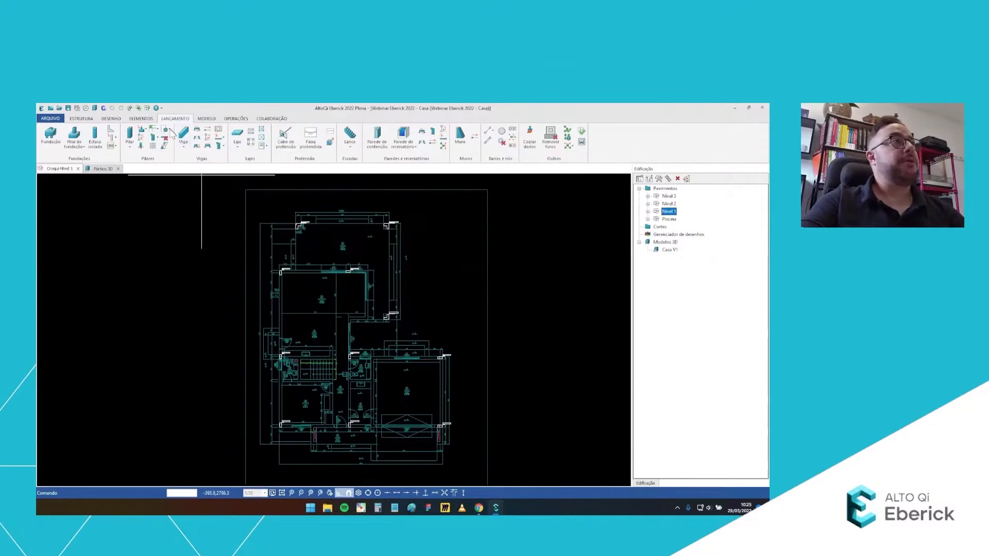
left_click(141, 137)
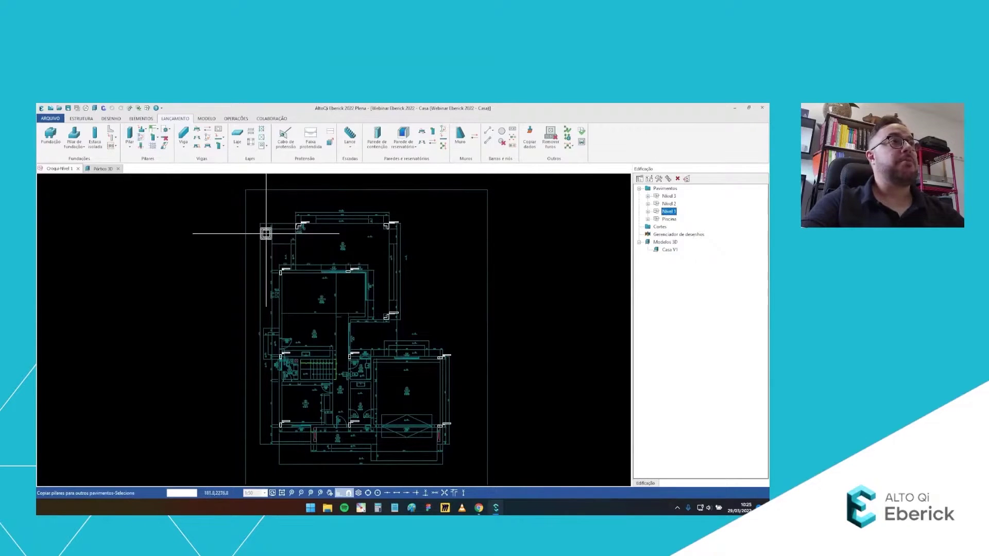
left_click_drag(208, 184, 469, 474)
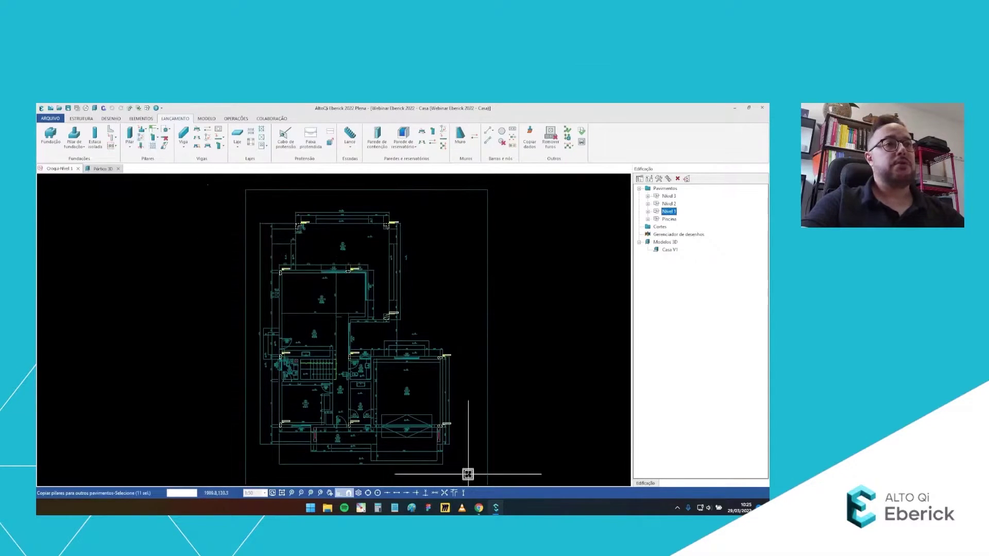
key("Return")
left_click(372, 285)
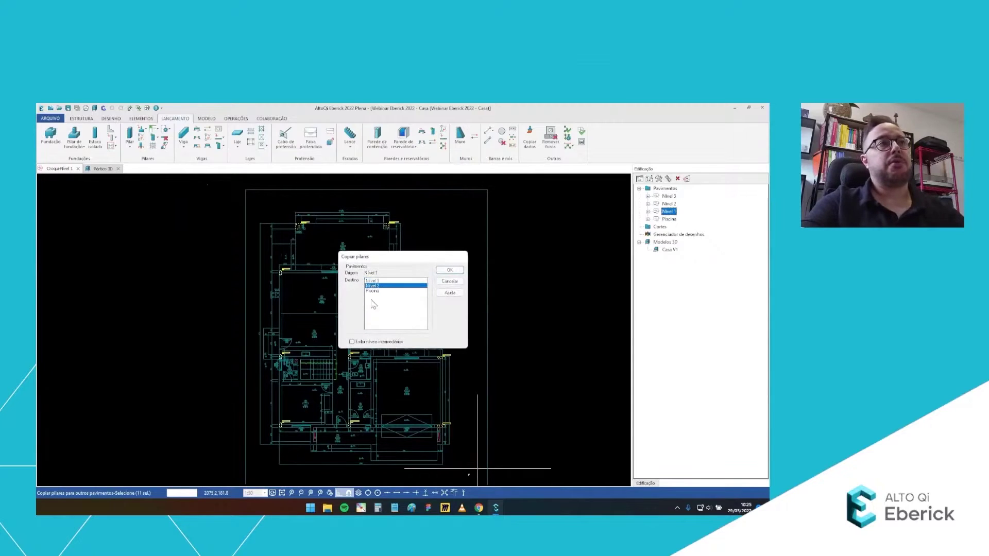
left_click(442, 271)
Update the 3D frame and examine the launched columns from a different angle
left_click(101, 169)
left_click(74, 135)
left_click_drag(181, 287, 344, 342)
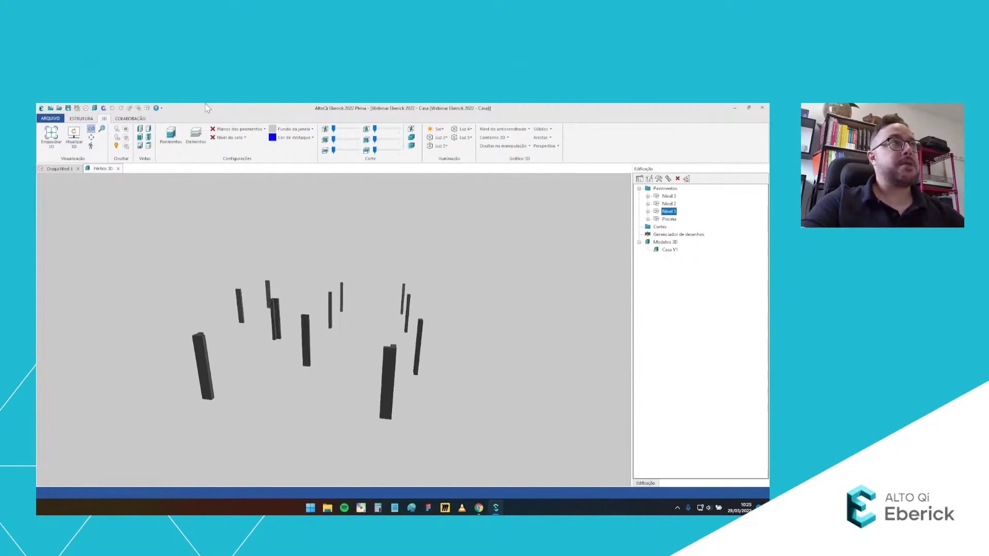
Define a beam with a rectangular section for the Nível 1 sketch, adjusting its width
left_click(58, 168)
scroll(309, 242, "up", 6)
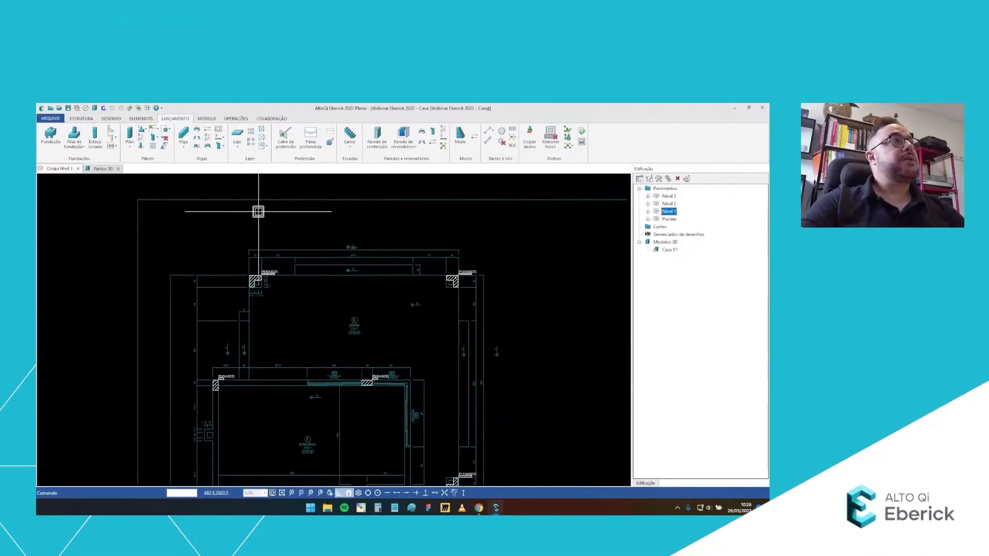
left_click(184, 135)
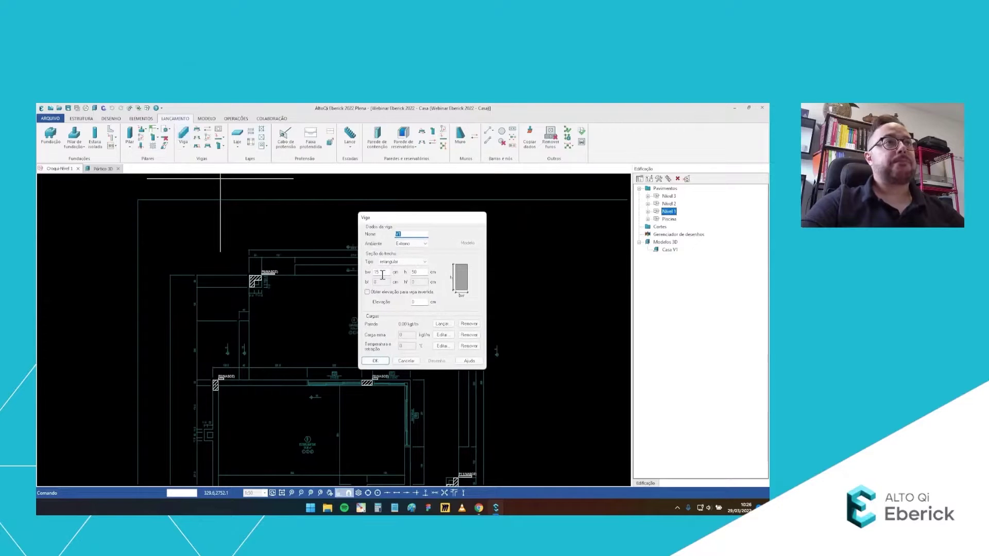
type("1")
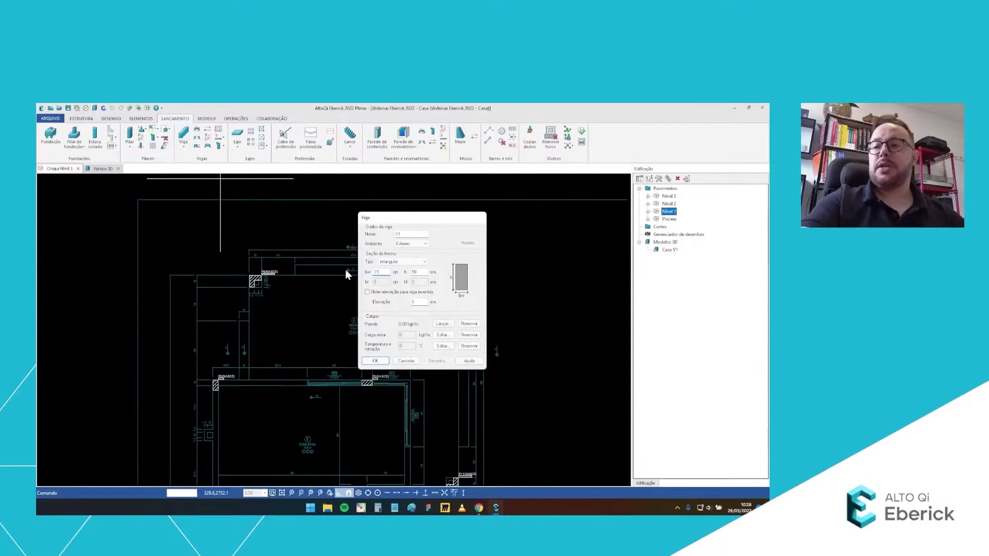
left_click(374, 361)
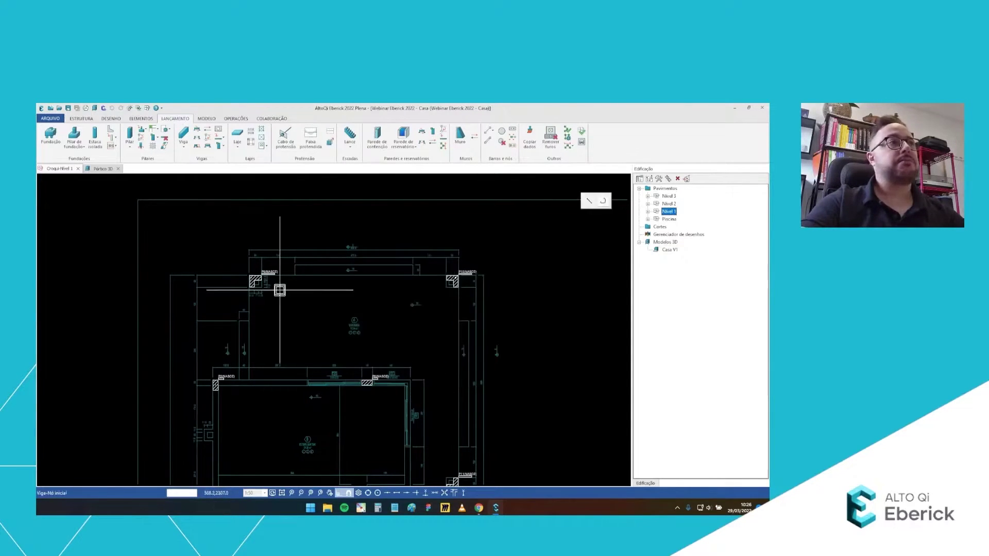
Draw a beam along the veranda's upper edge between the L columns P9 and P10
scroll(279, 289, "up", 4)
left_click(241, 281)
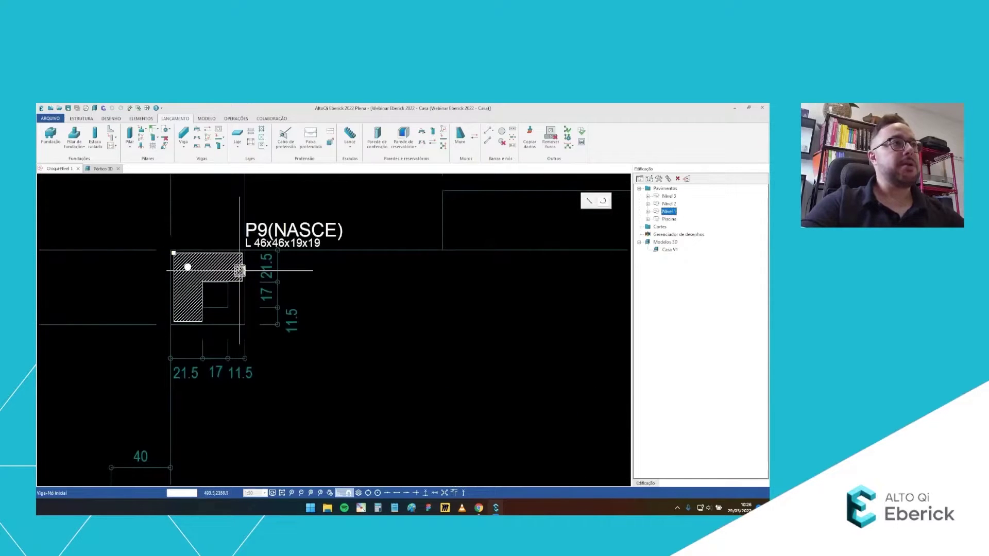
scroll(241, 281, "down", 4)
scroll(451, 268, "up", 4)
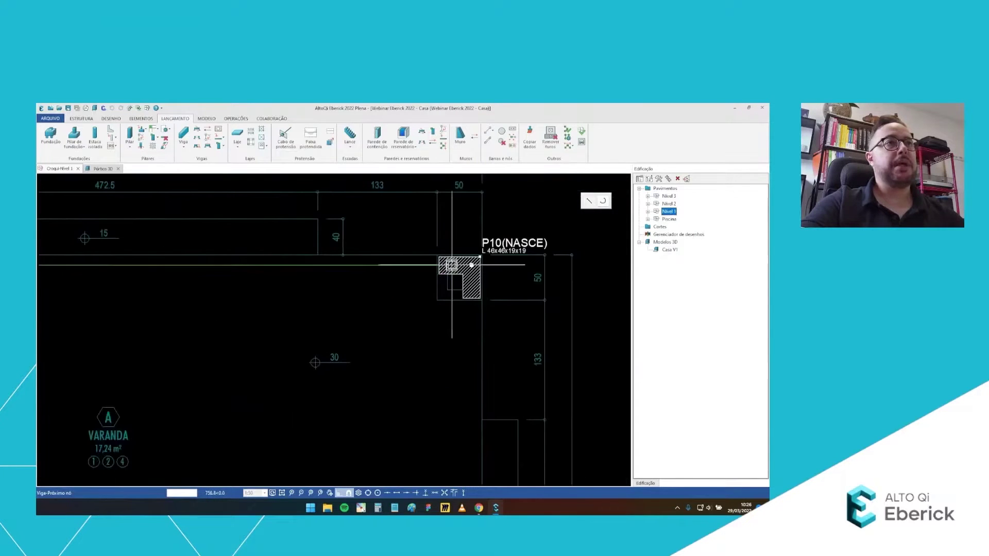
scroll(457, 267, "up", 2)
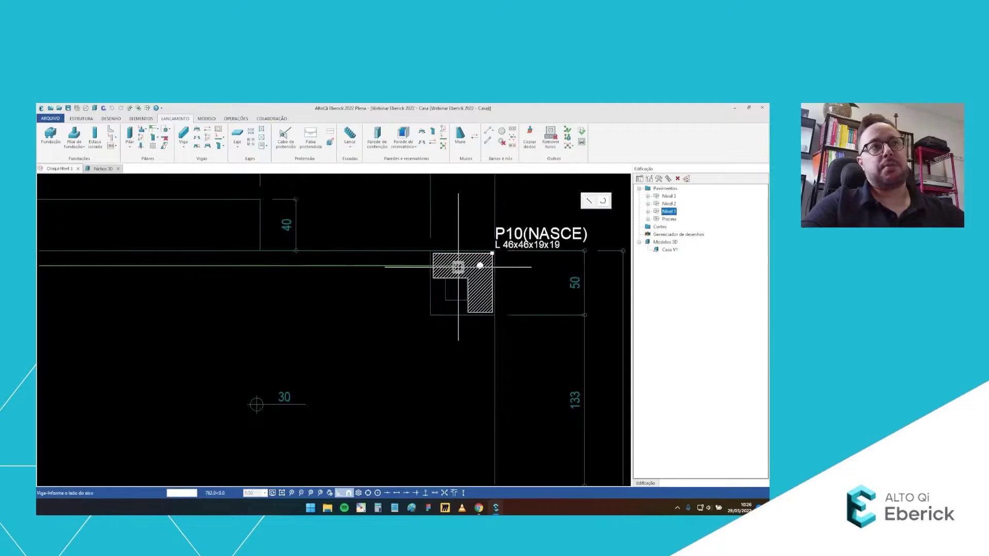
left_click(458, 268)
scroll(459, 265, "down", 3)
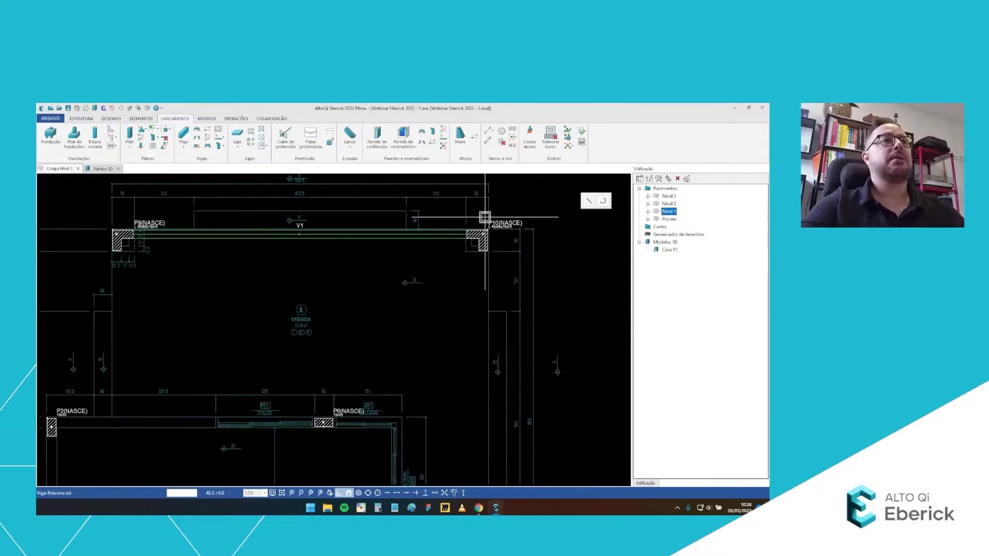
Draw a beam down the veranda's right side from column P10 to column P11
scroll(481, 265, "up", 3)
left_click(486, 253)
scroll(484, 252, "down", 3)
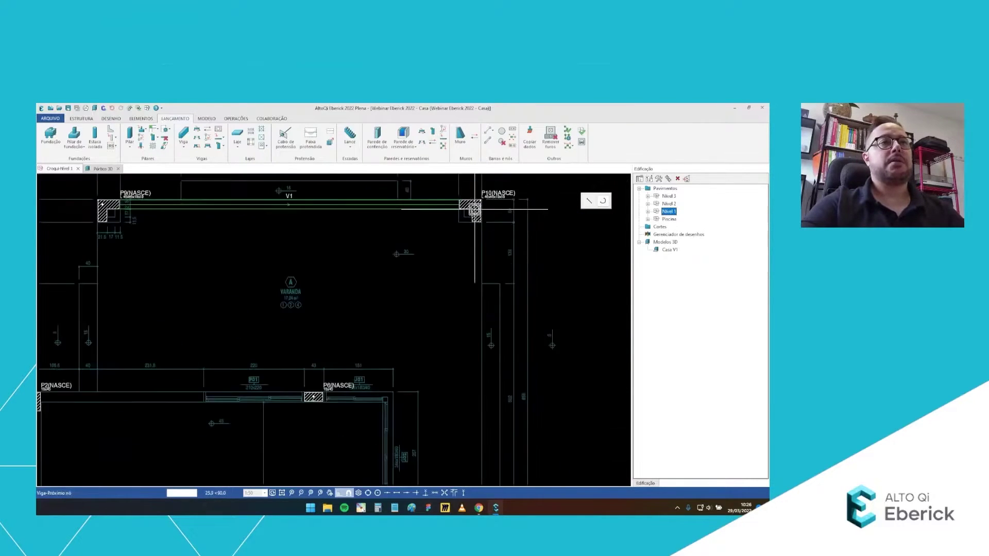
scroll(470, 338, "up", 3)
scroll(476, 384, "up", 2)
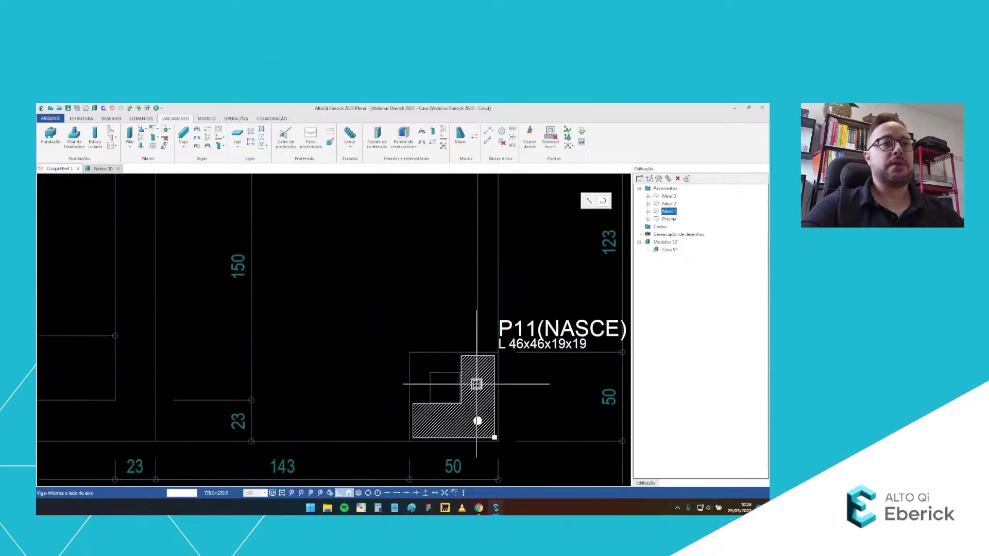
left_click(454, 267)
scroll(463, 275, "down", 4)
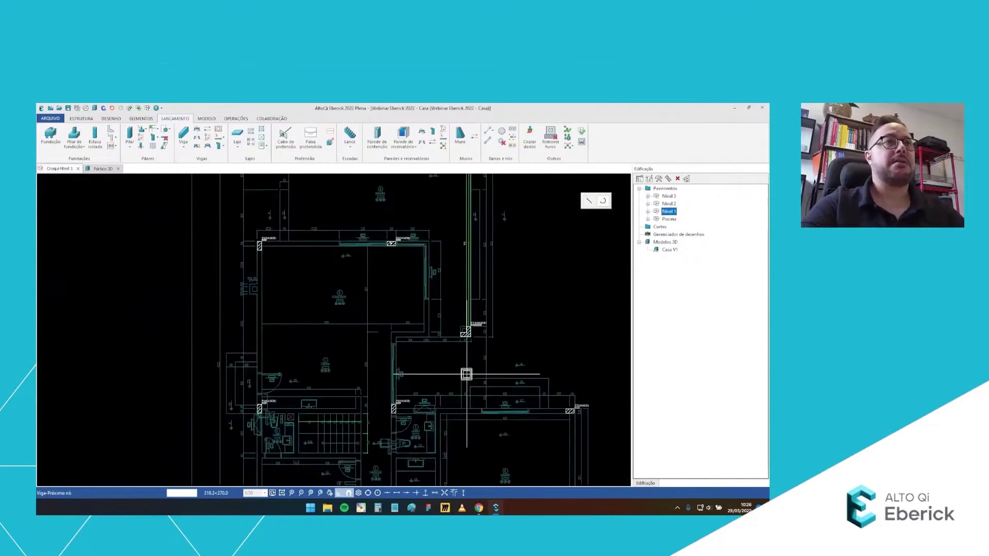
right_click(377, 261)
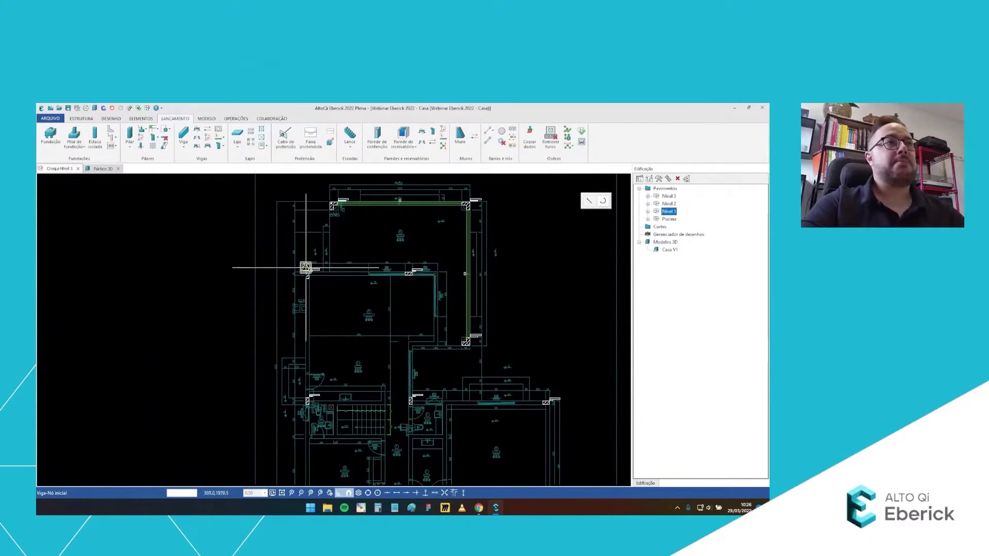
Draw a horizontal beam from column P2 through P6 to the beam on the veranda's right side
scroll(294, 265, "up", 5)
left_click(276, 296)
scroll(276, 296, "down", 5)
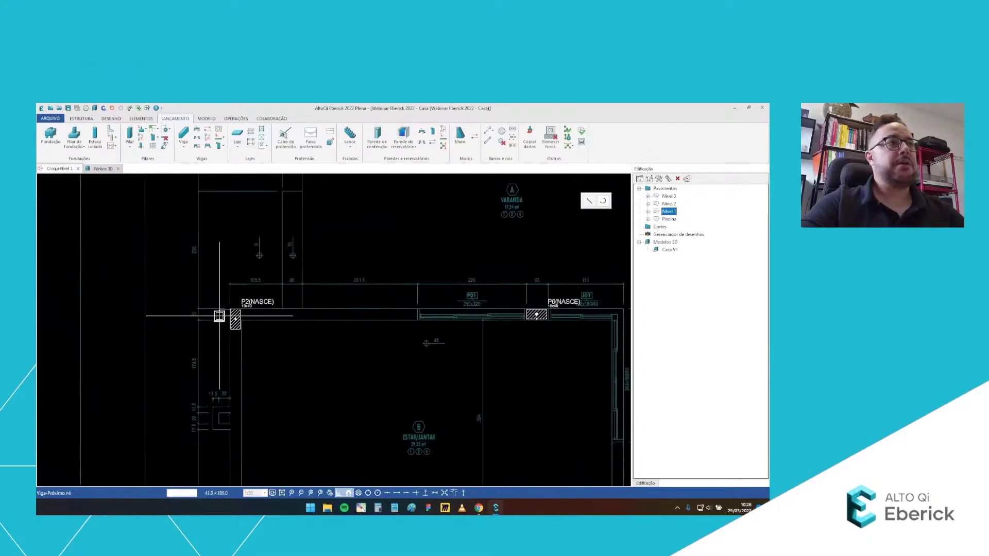
scroll(319, 314, "up", 4)
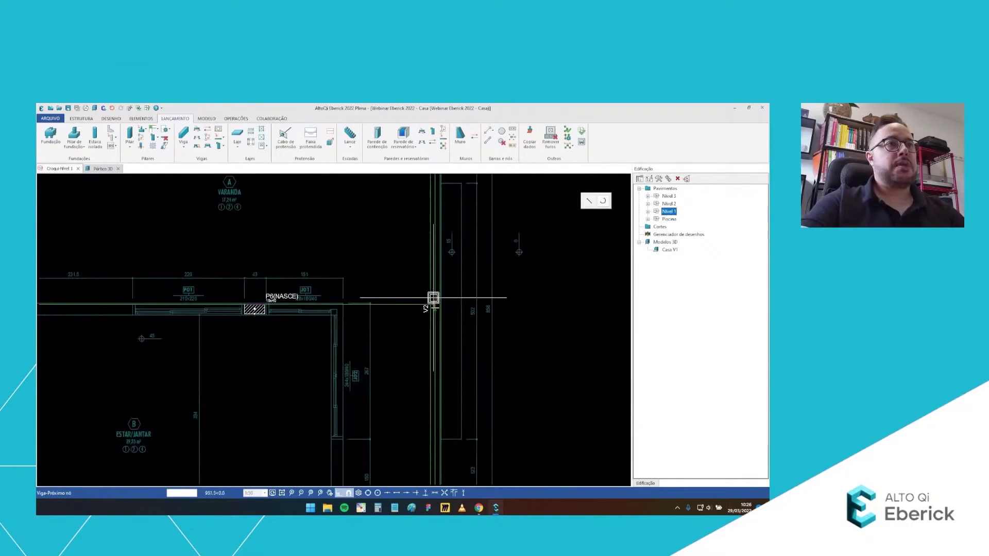
right_click(400, 339)
scroll(413, 210, "down", 4)
Draw a beam along the house's left wall from column P2 down to the lower-left corner column
scroll(244, 252, "up", 7)
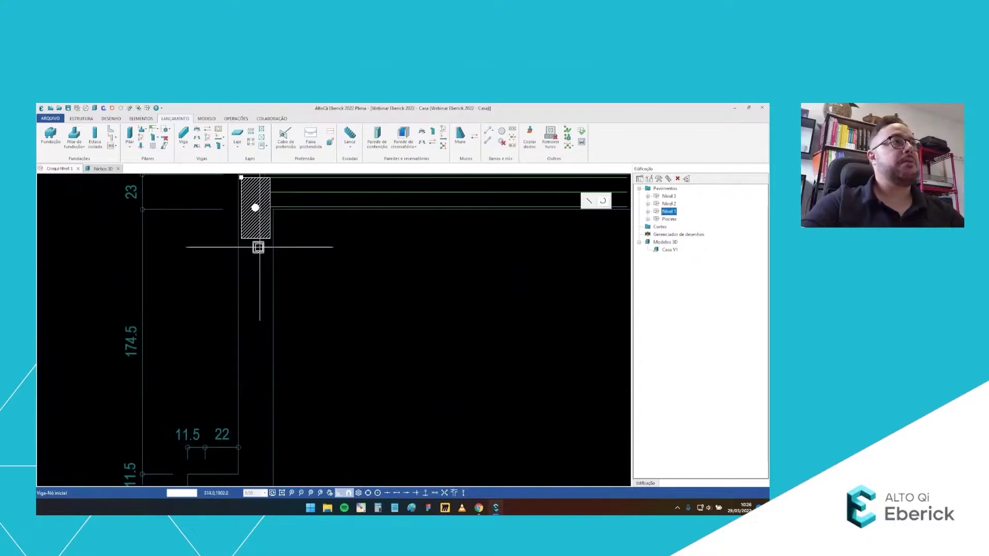
left_click(247, 240)
scroll(246, 240, "down", 4)
scroll(296, 333, "up", 5)
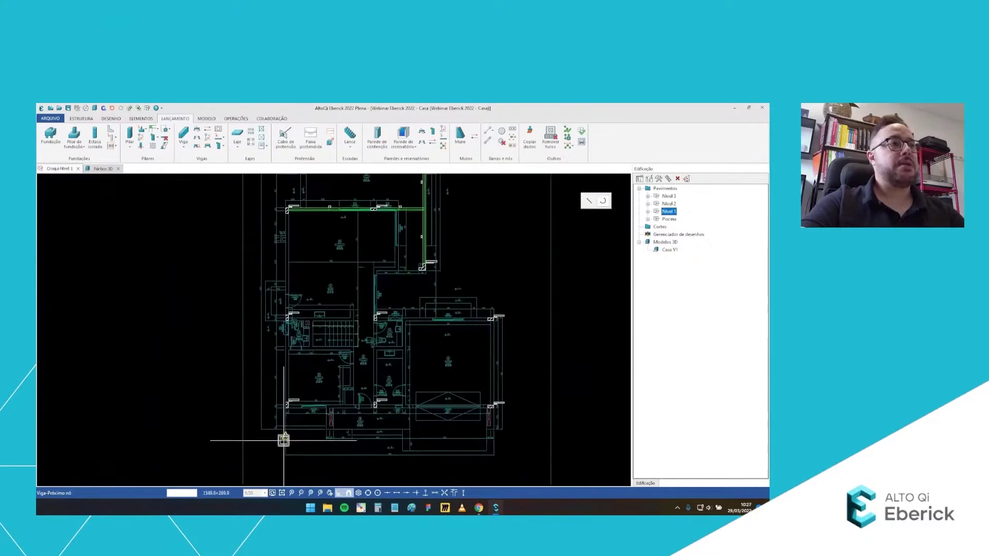
left_click(275, 301)
left_click(328, 302)
right_click(296, 327)
Finish the beam along the house's left wall with its axis side toward the interior
left_click(292, 327)
scroll(221, 335, "down", 5)
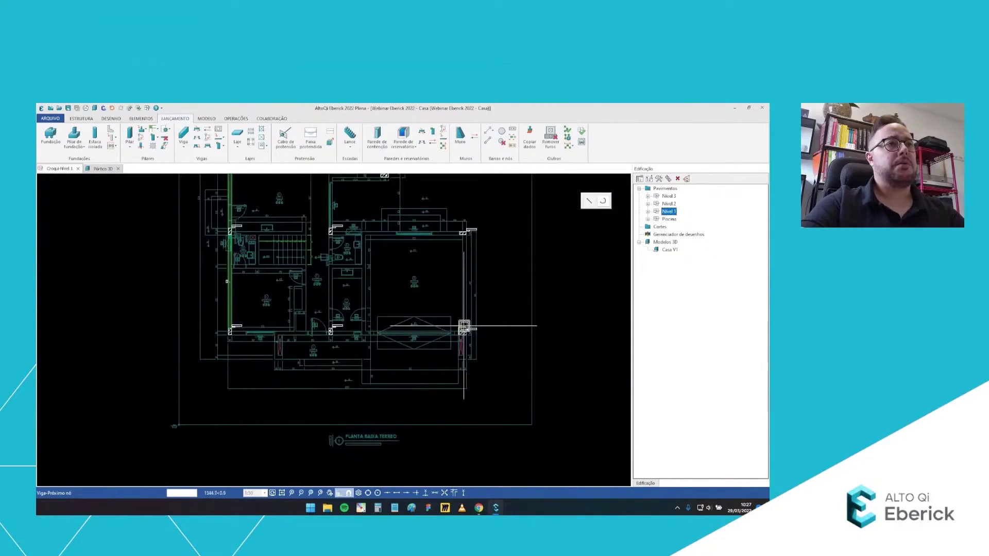
scroll(464, 330, "up", 5)
left_click(416, 383)
scroll(463, 331, "down", 5)
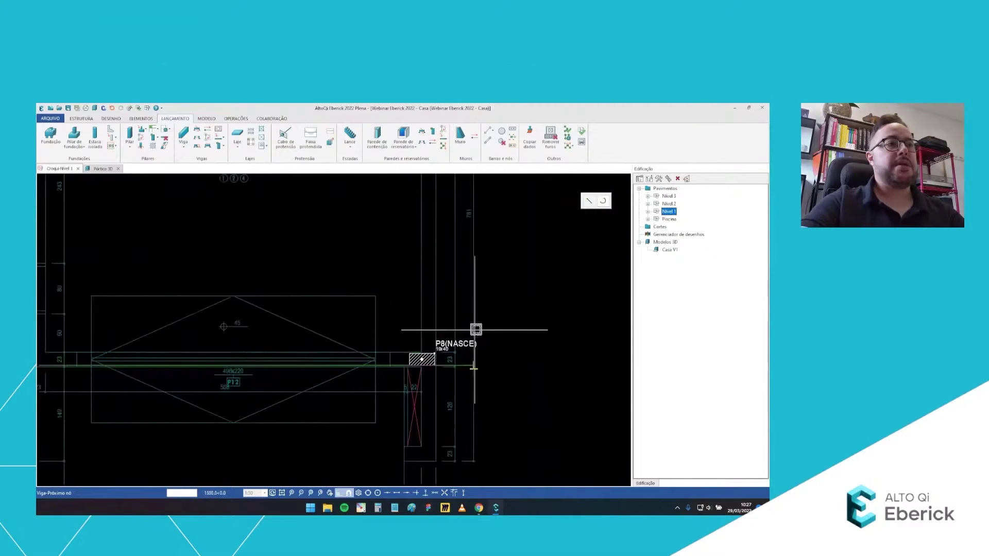
key("Escape")
Draw a beam along the house's lower wall from column P1 to column P8, with its axis side toward the interior
scroll(143, 338, "up", 5)
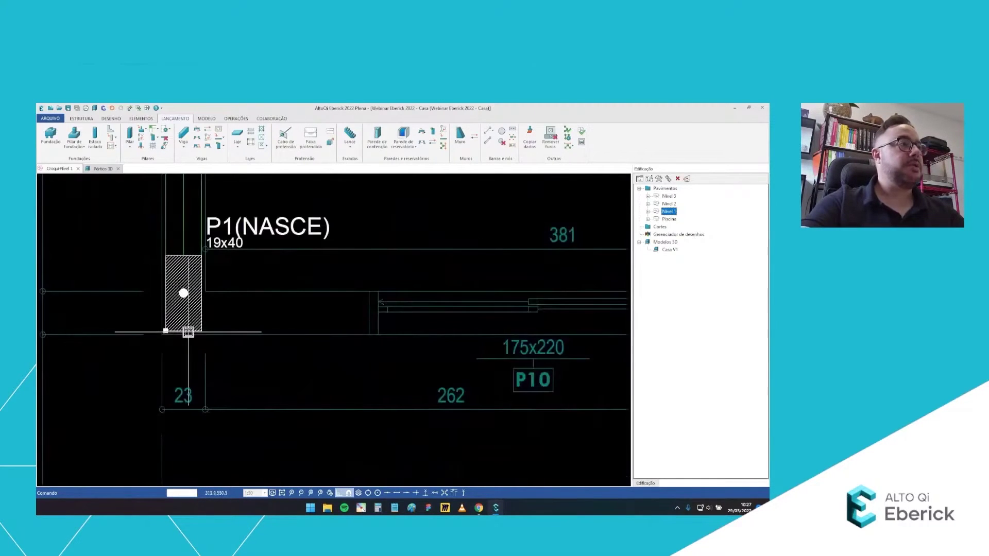
left_click(183, 134)
left_click(360, 367)
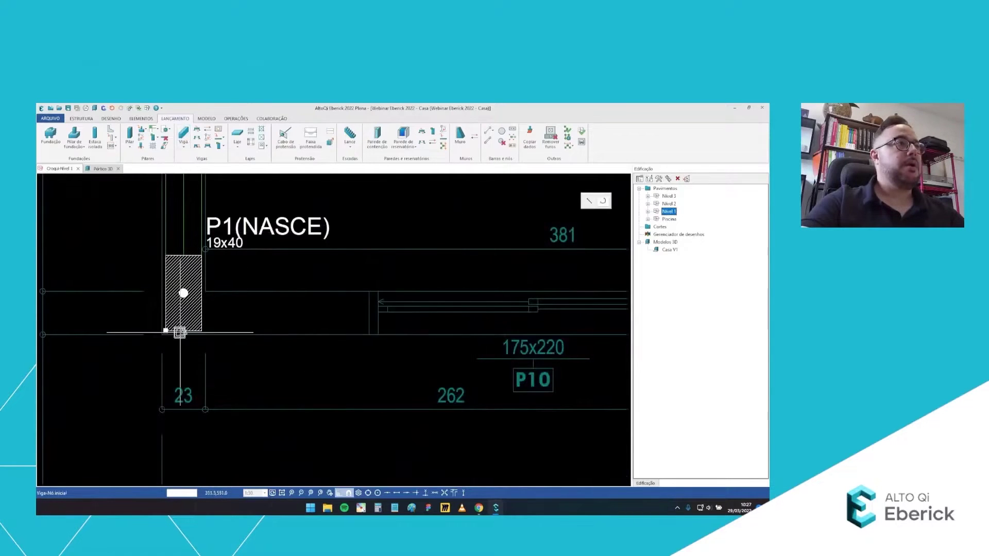
scroll(180, 333, "up", 2)
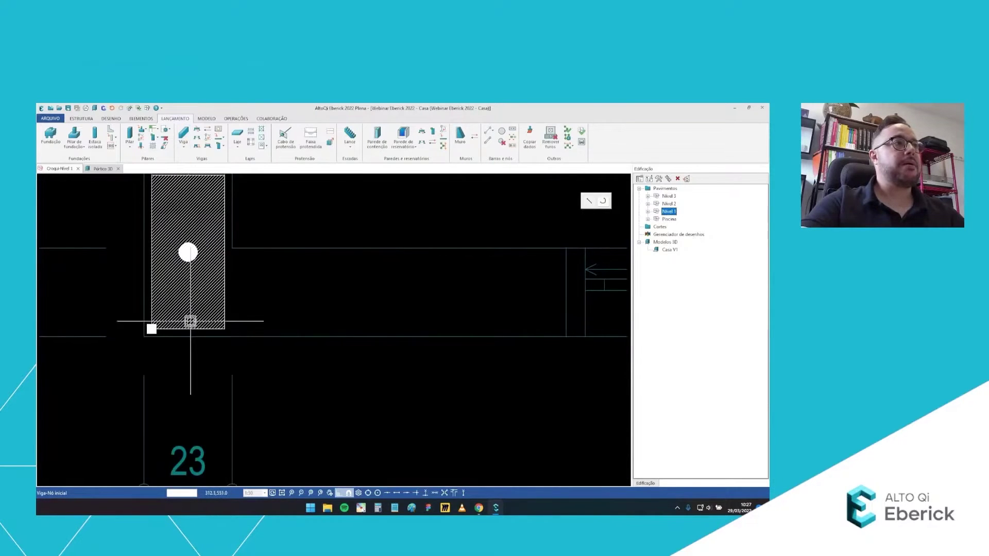
left_click(190, 327)
scroll(268, 315, "down", 5)
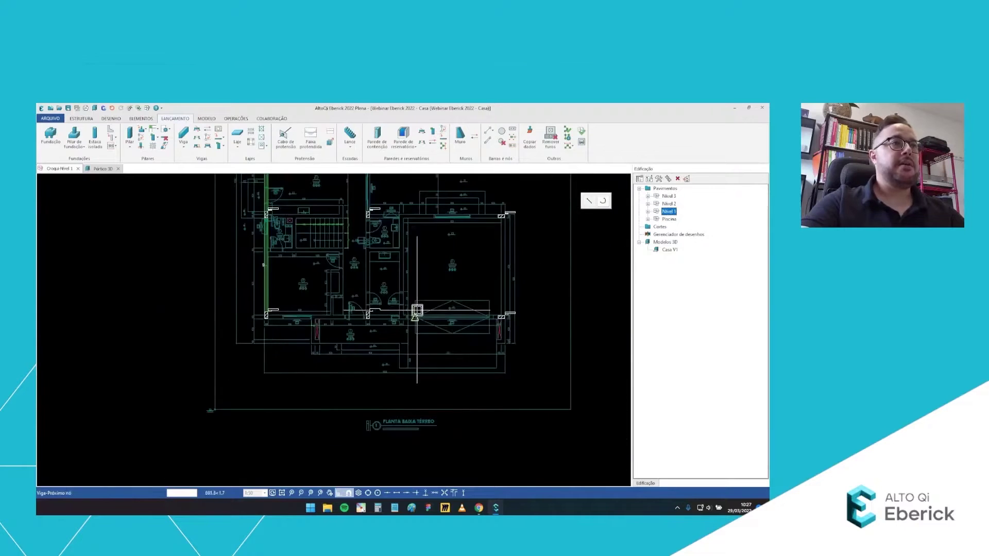
scroll(509, 314, "up", 2)
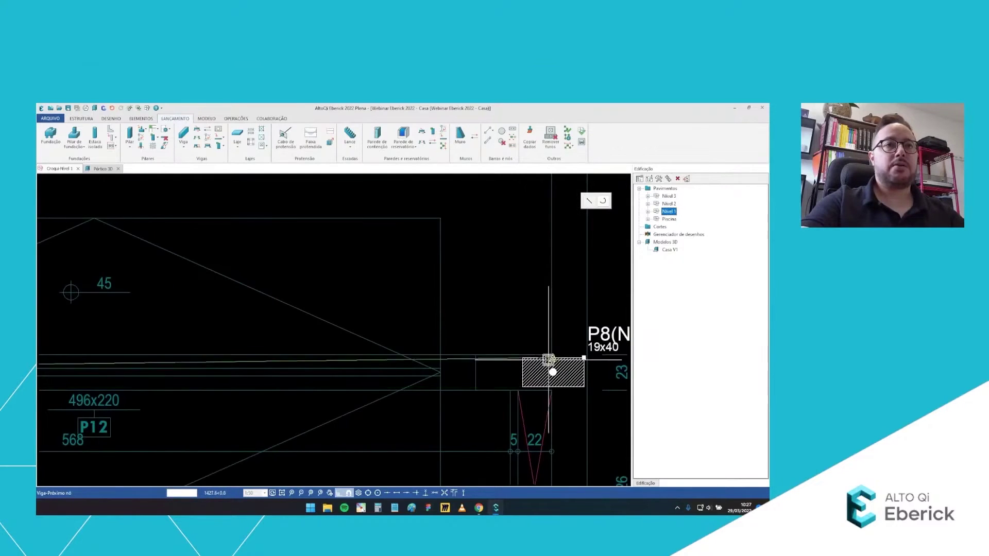
left_click(541, 371)
scroll(540, 370, "down", 2)
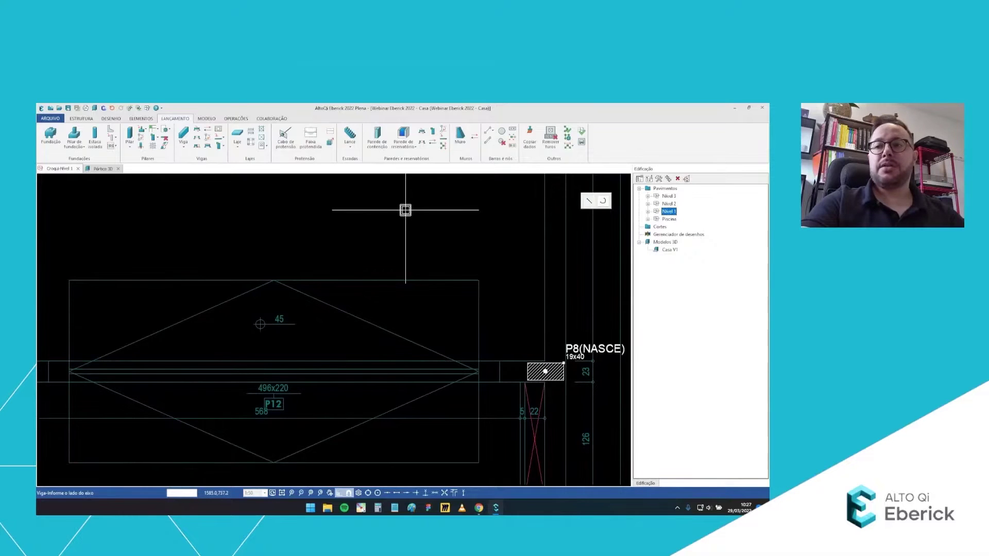
left_click(406, 209)
scroll(419, 353, "down", 4)
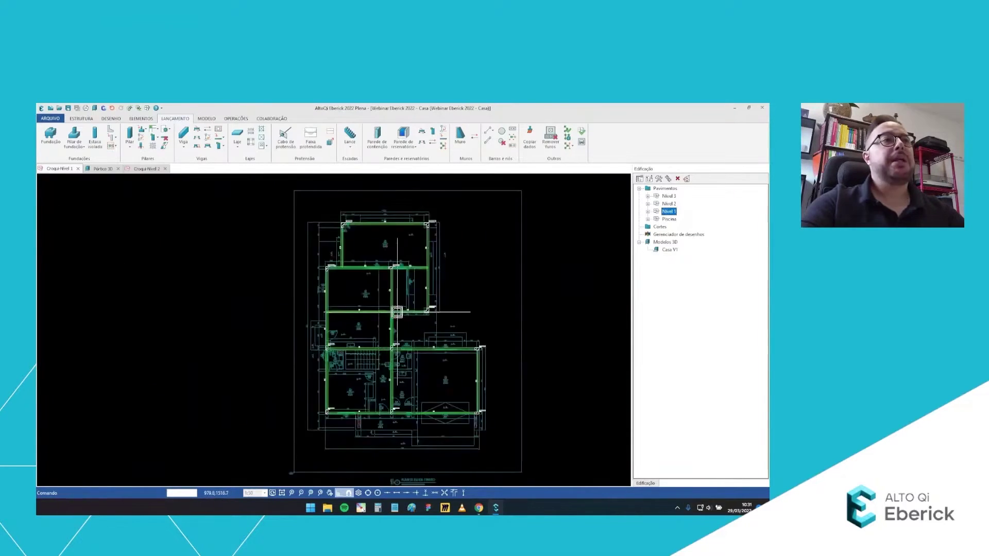
Review the Nível 1 beam layout in plan and inspect the columns and beams in the 3D frame
scroll(397, 309, "up", 3)
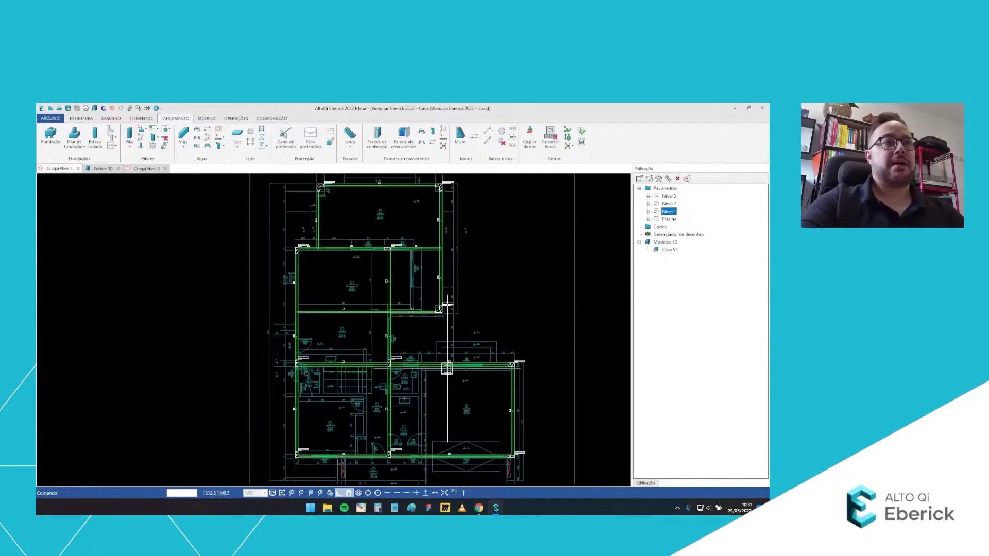
scroll(340, 394, "up", 1)
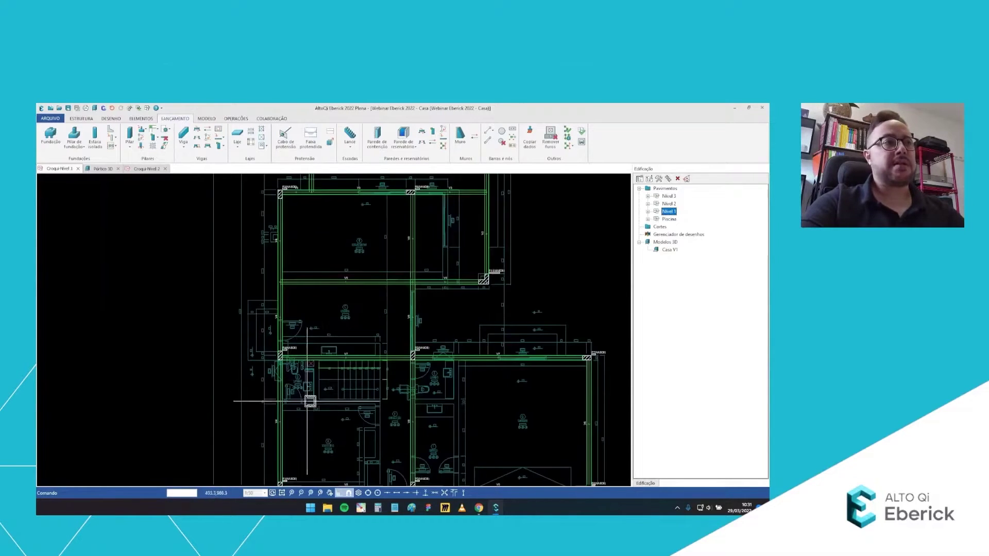
middle_click_drag(408, 413, 396, 358)
scroll(494, 360, "down", 1)
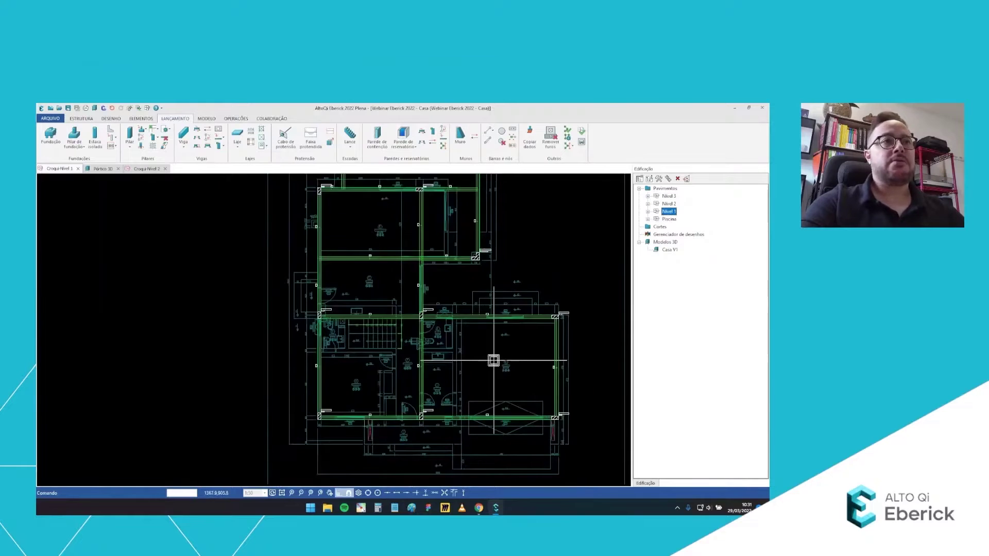
scroll(475, 368, "down", 1)
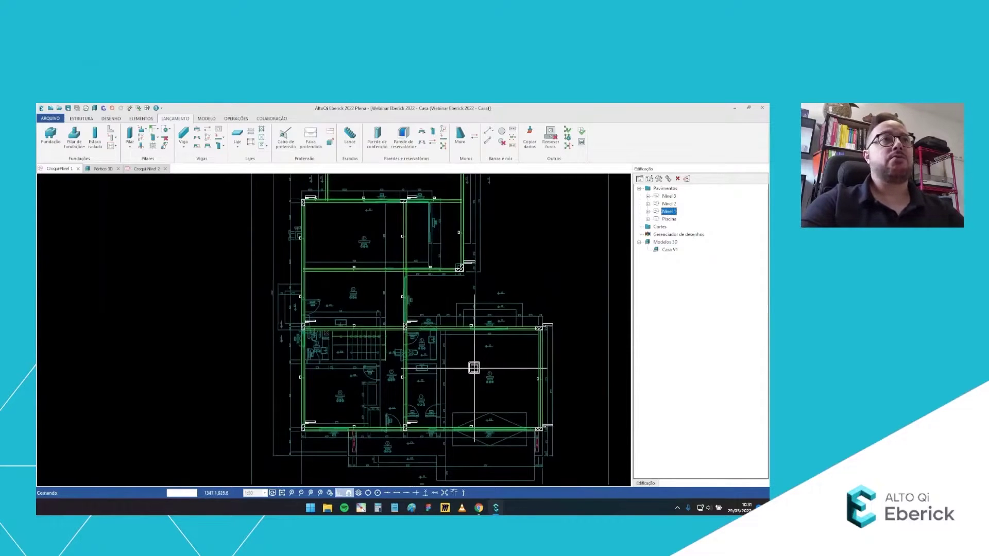
left_click(103, 170)
left_click_drag(207, 329, 366, 334)
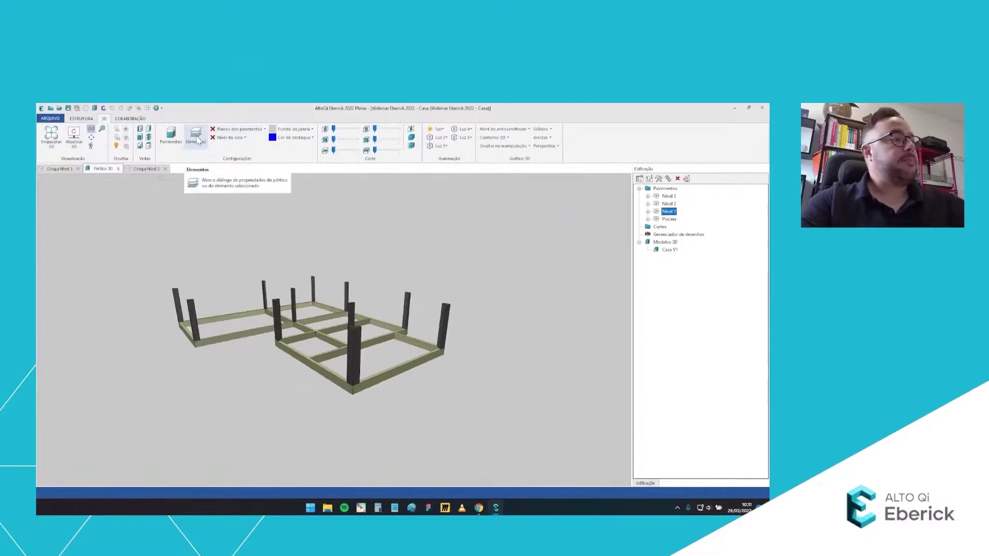
left_click_drag(284, 354, 373, 360)
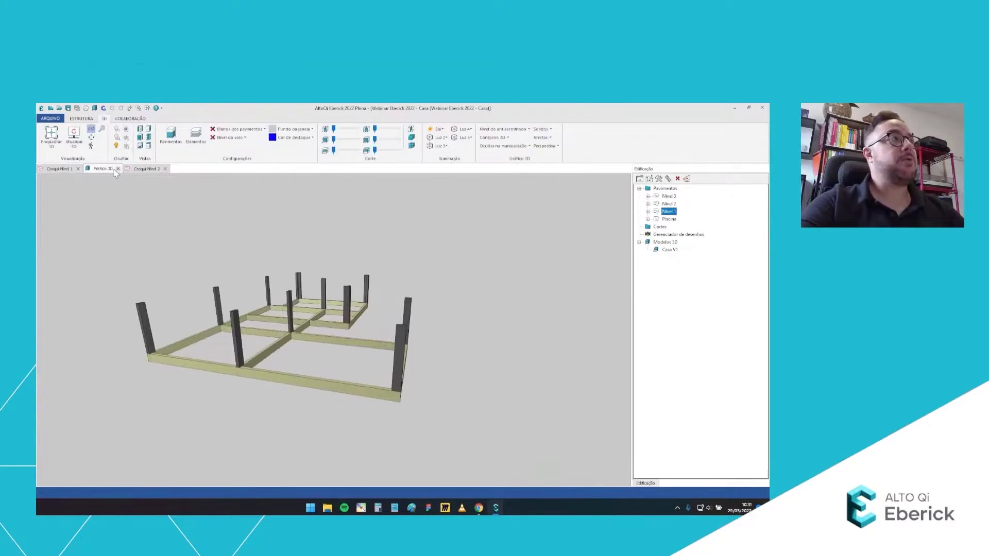
Copy all the Nível 1 beams to Nível 2
left_click(59, 169)
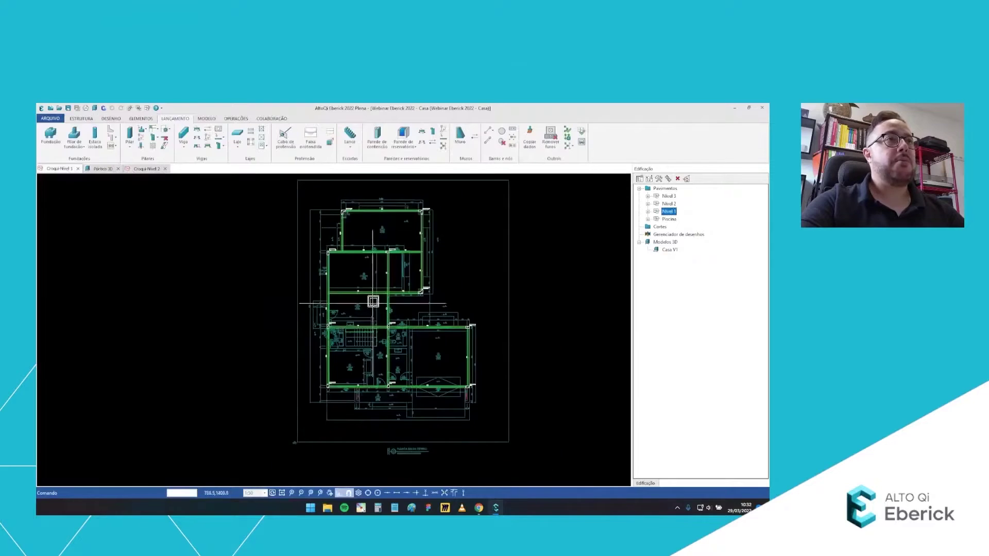
left_click(208, 138)
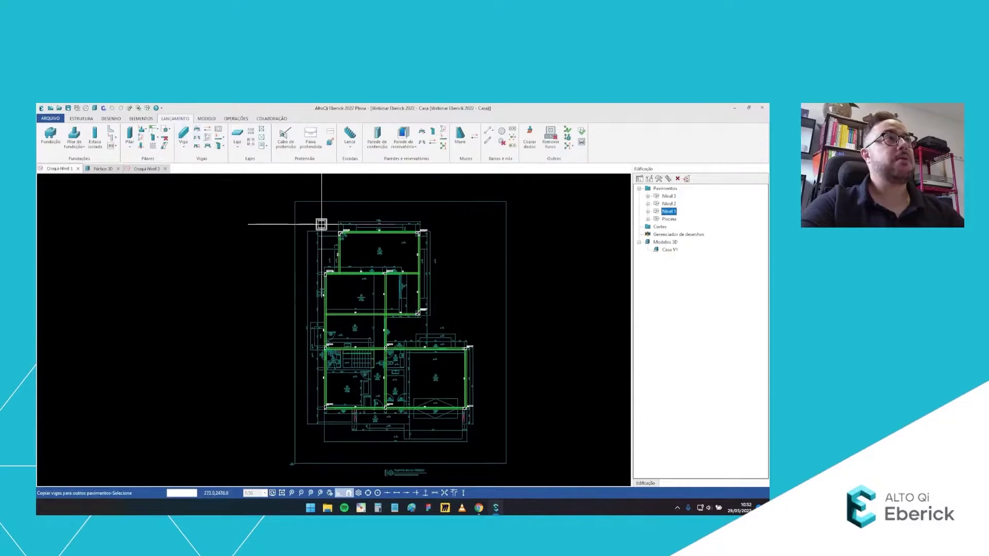
left_click(281, 205)
left_click(481, 446)
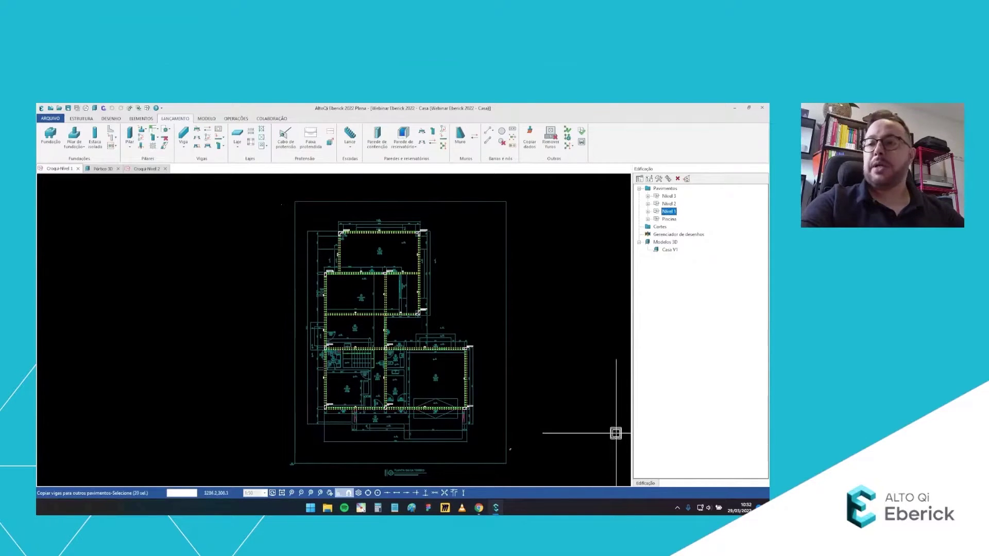
right_click(599, 425)
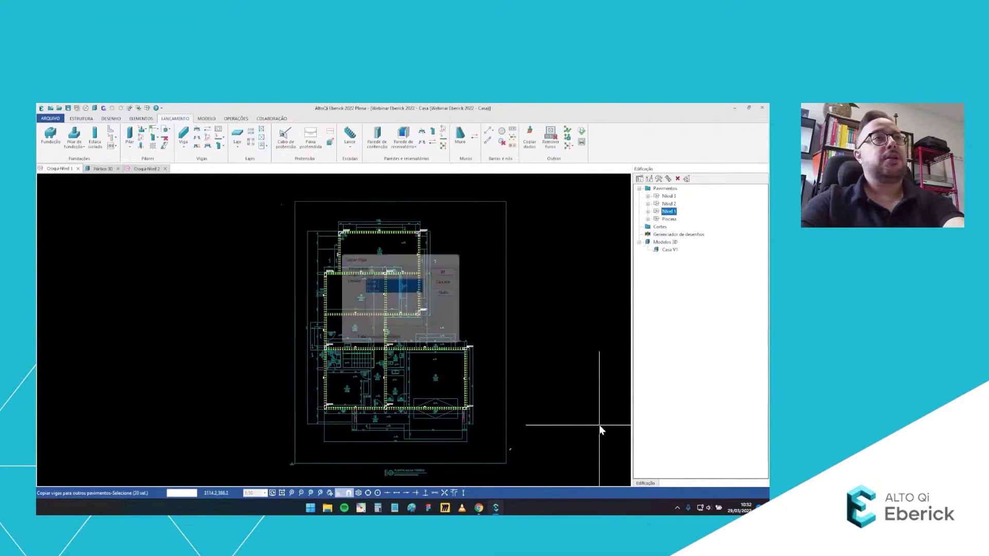
left_click(383, 286)
left_click(457, 271)
Check the beams copied to Nível 2 in the 3D frame and return to the Nível 1 sketch
left_click(103, 168)
mouse_move(309, 242)
left_mouse_down()
mouse_move(171, 267)
mouse_move(299, 253)
left_mouse_up()
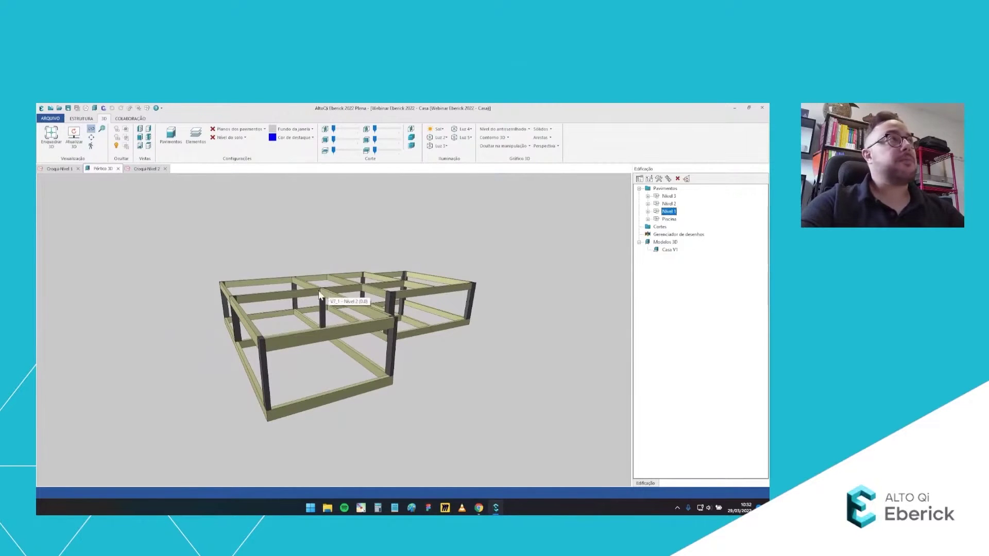
left_click(60, 169)
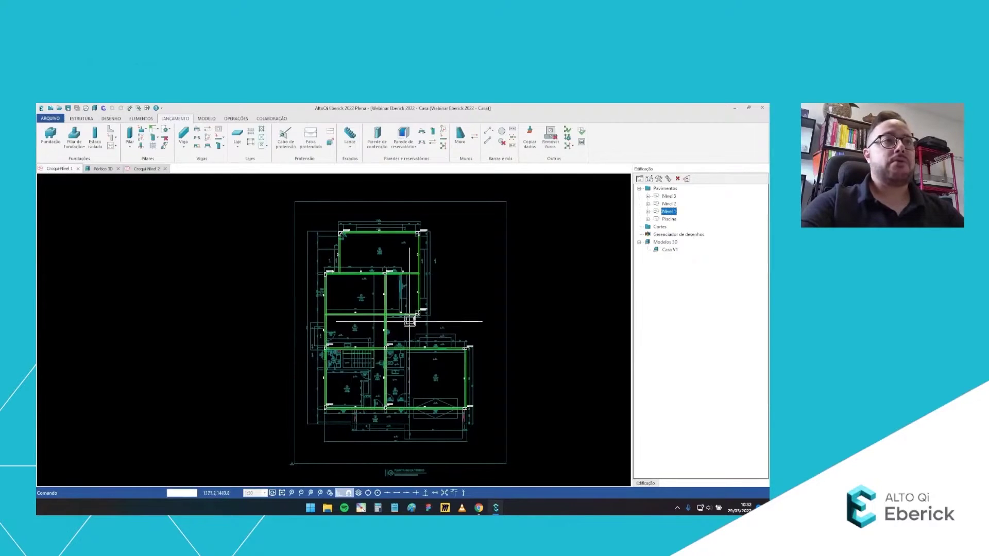
Examine the L column P11 and the column and beam names across the Nível 1 plan
scroll(412, 312, "up", 10)
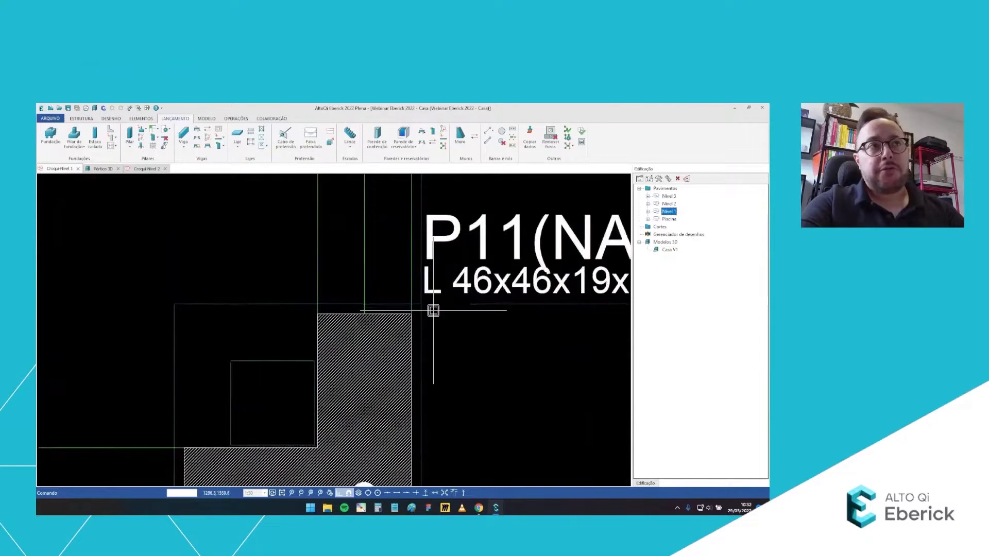
scroll(412, 306, "down", 5)
scroll(366, 320, "up", 5)
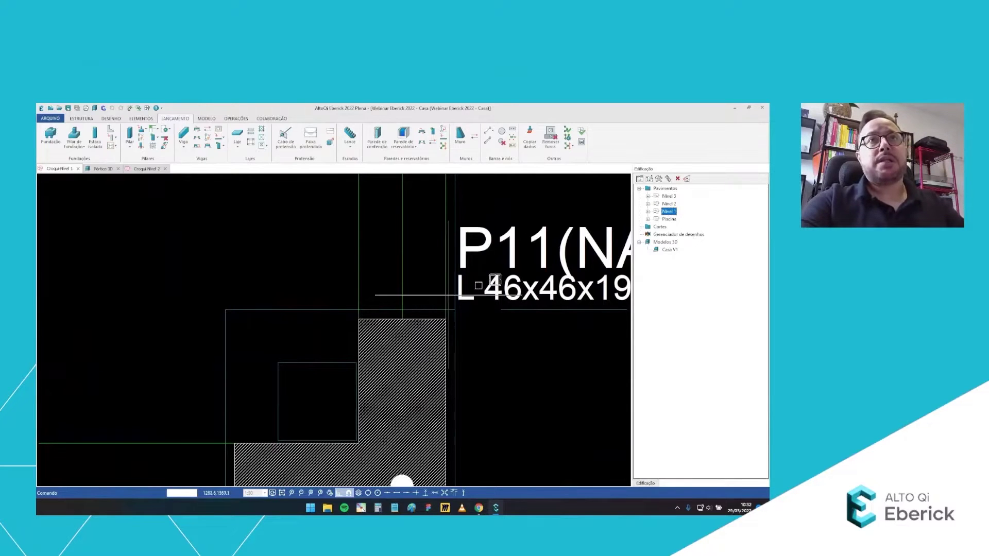
scroll(489, 342, "down", 6)
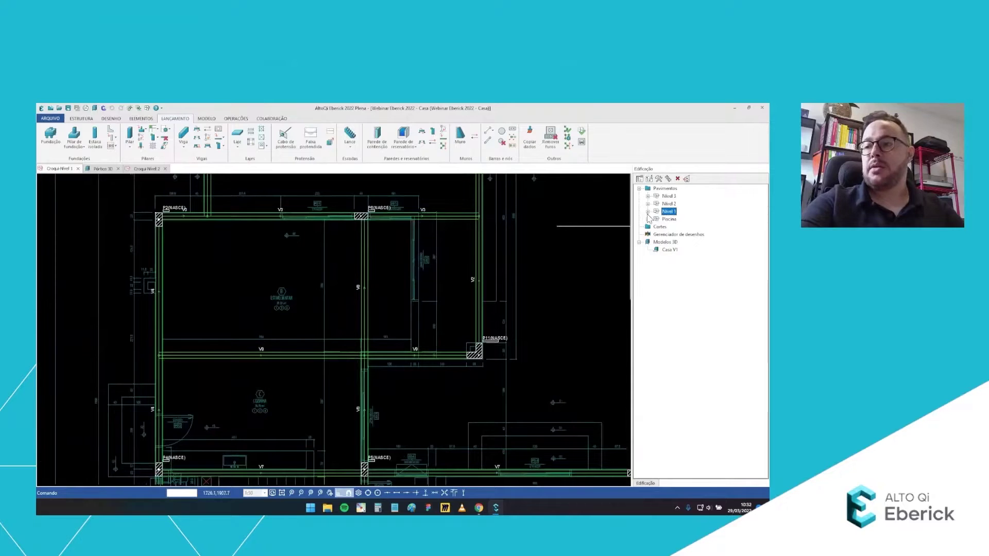
scroll(463, 327, "down", 5)
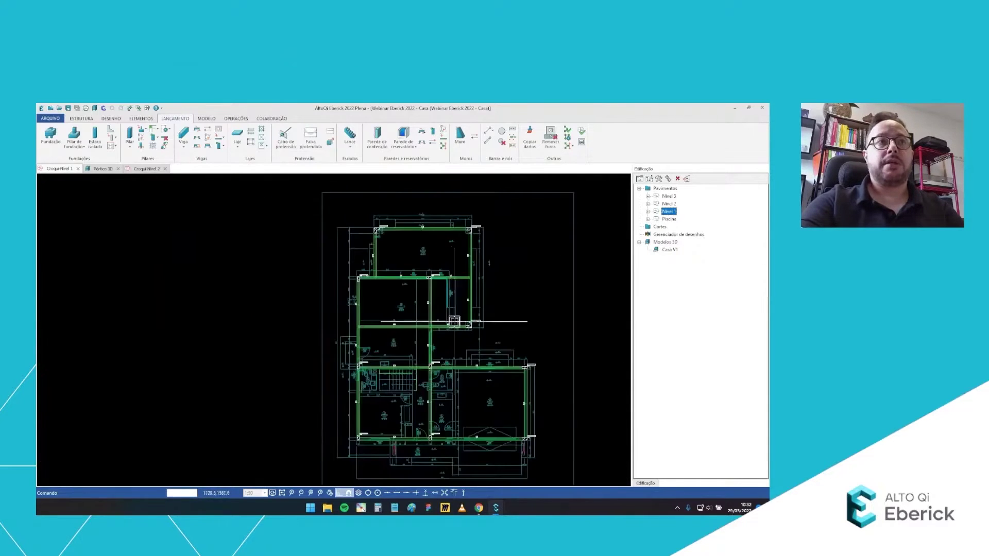
middle_click_drag(453, 321, 434, 316)
middle_click_drag(499, 335, 453, 335)
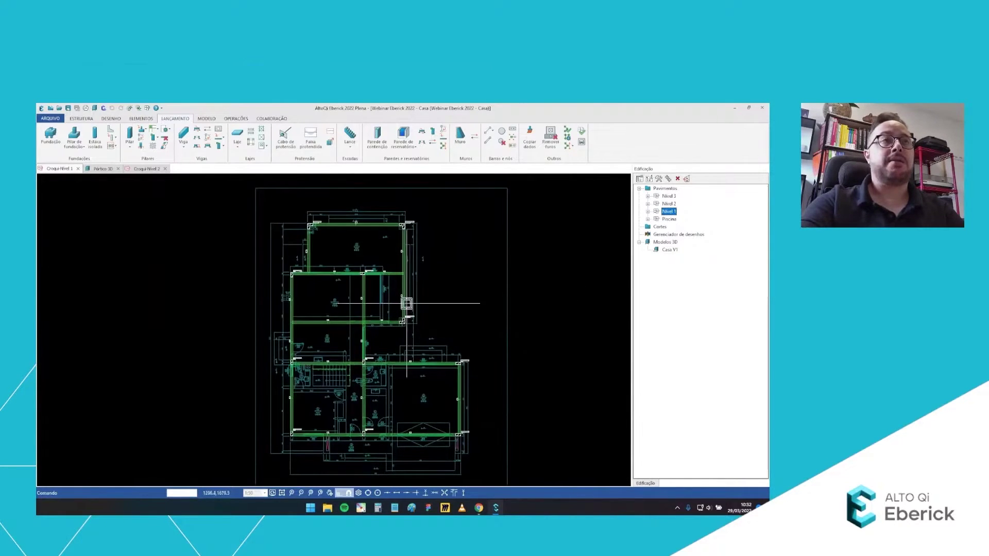
Renumber the columns and beams from 1 with prefixes P and V and a 50 cm tolerance
left_click(236, 119)
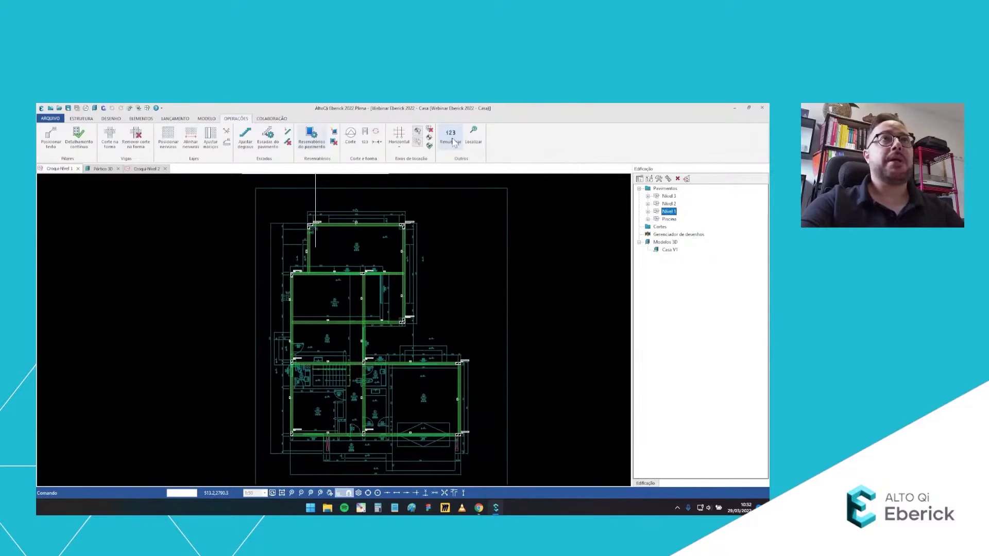
left_click(451, 136)
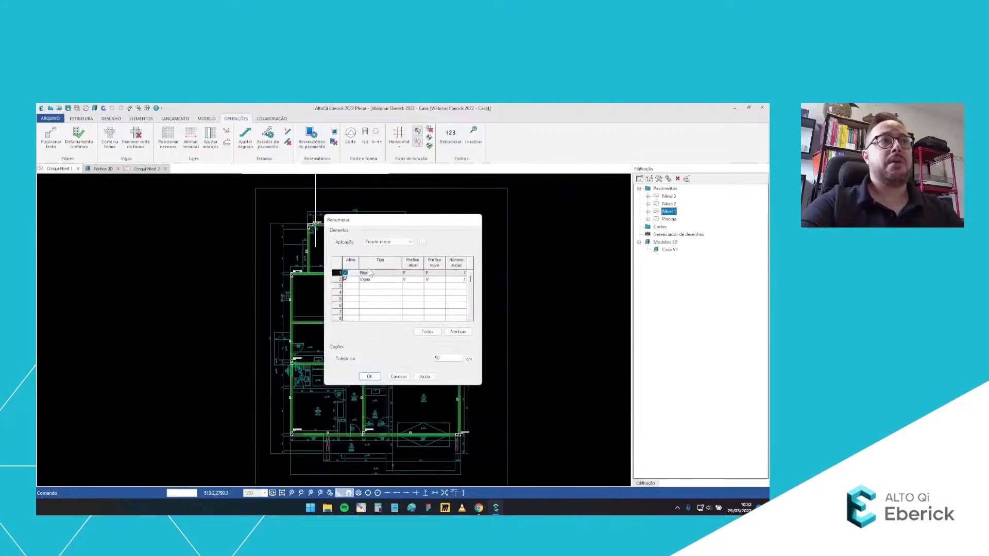
left_click(369, 376)
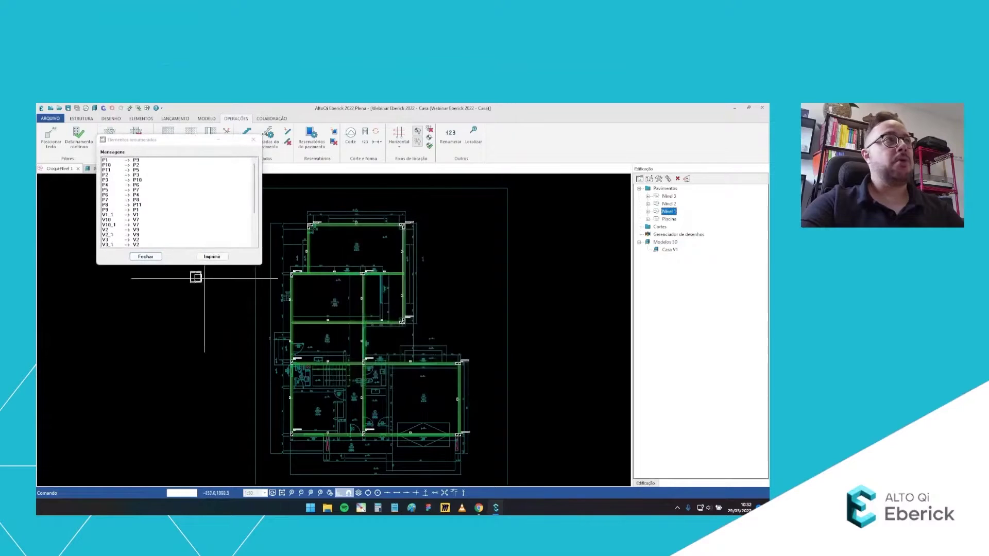
left_click(146, 257)
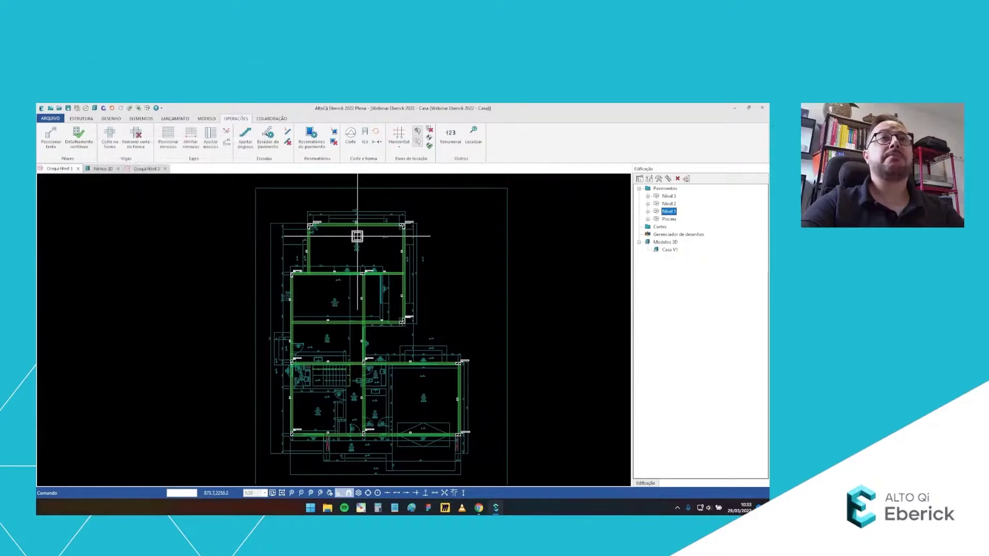
Open the Nível 1 form drawing and examine the dimensions and element labels around the L column P1
left_click(648, 211)
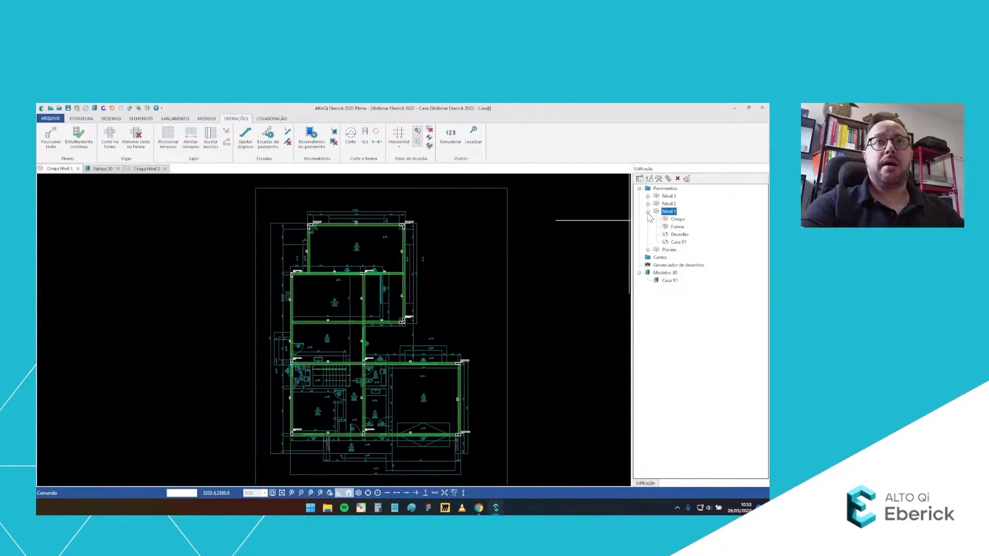
double_click(676, 227)
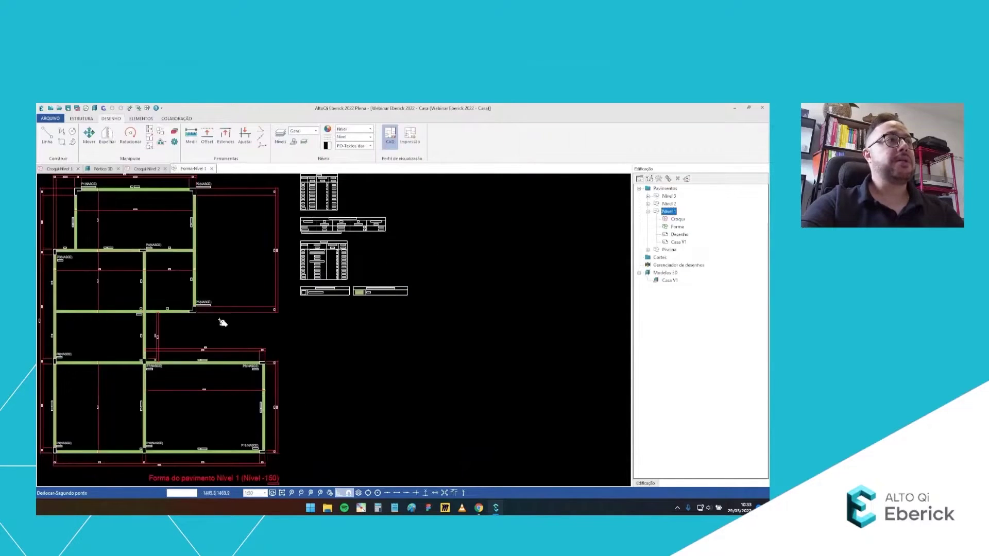
middle_click_drag(220, 320, 309, 340)
scroll(192, 176, "up", 2)
middle_click_drag(162, 204, 277, 217)
scroll(269, 213, "up", 2)
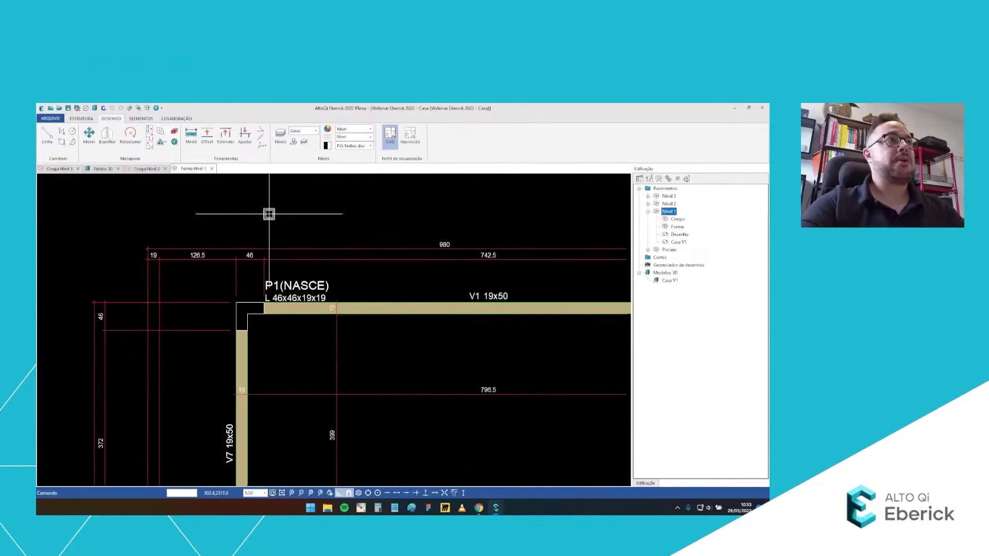
scroll(157, 253, "up", 2)
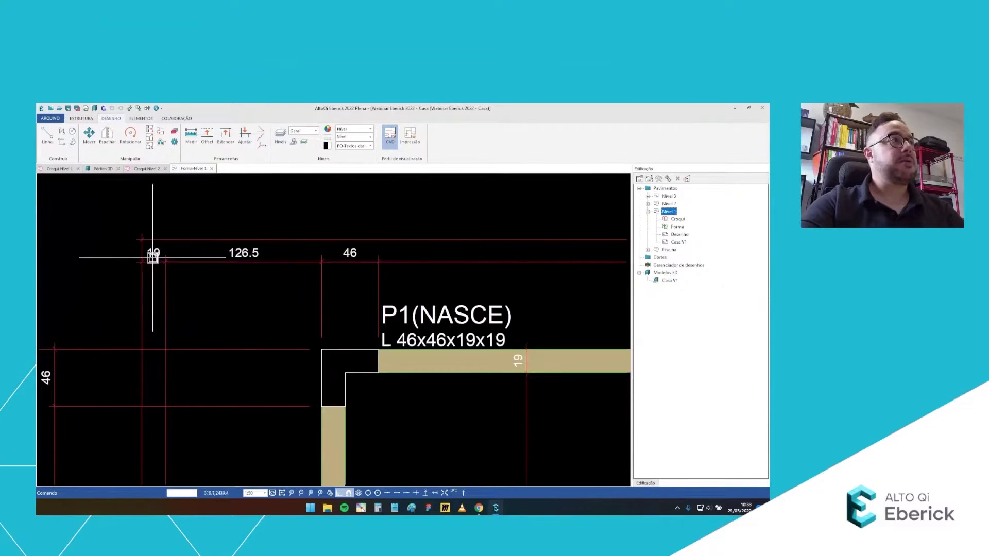
scroll(237, 256, "down", 2)
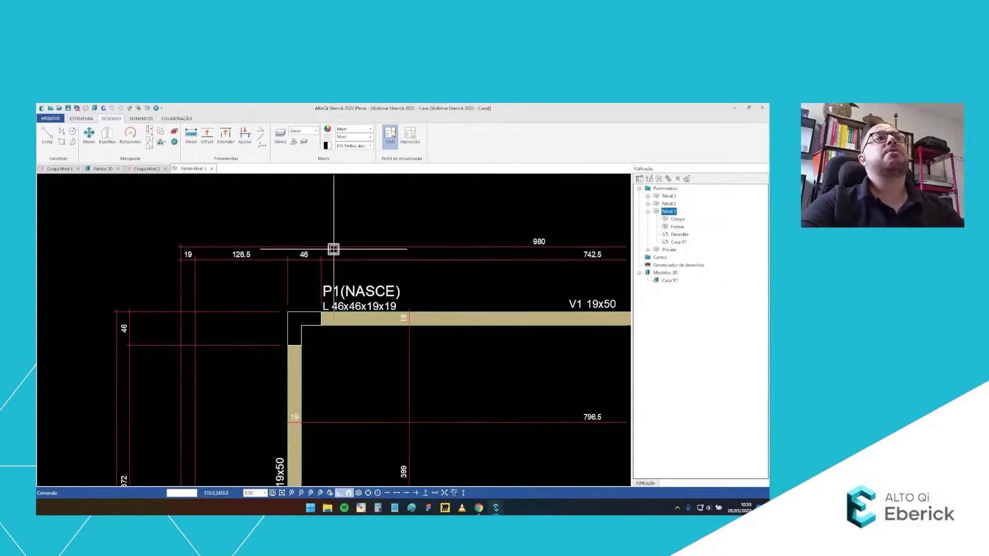
Switch the Nível 1 form drawing to the print display and examine its dimensions, column labels and beam layout
scroll(269, 240, "down", 1)
middle_click_drag(479, 236, 359, 230)
scroll(391, 232, "up", 1)
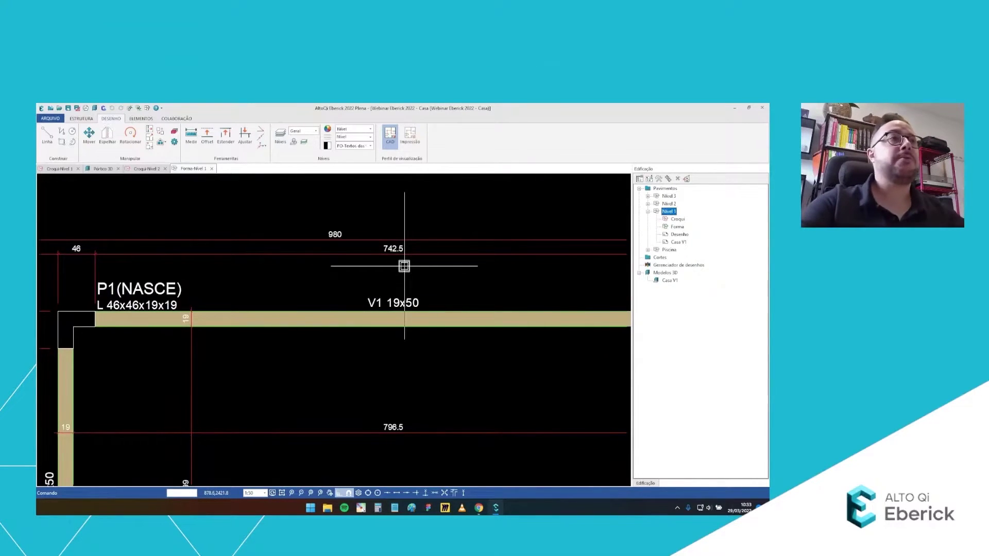
scroll(404, 266, "down", 3)
middle_click_drag(375, 355, 359, 254)
scroll(375, 292, "down", 1)
left_click(410, 135)
scroll(391, 304, "down", 1)
scroll(297, 178, "up", 2)
scroll(323, 200, "up", 2)
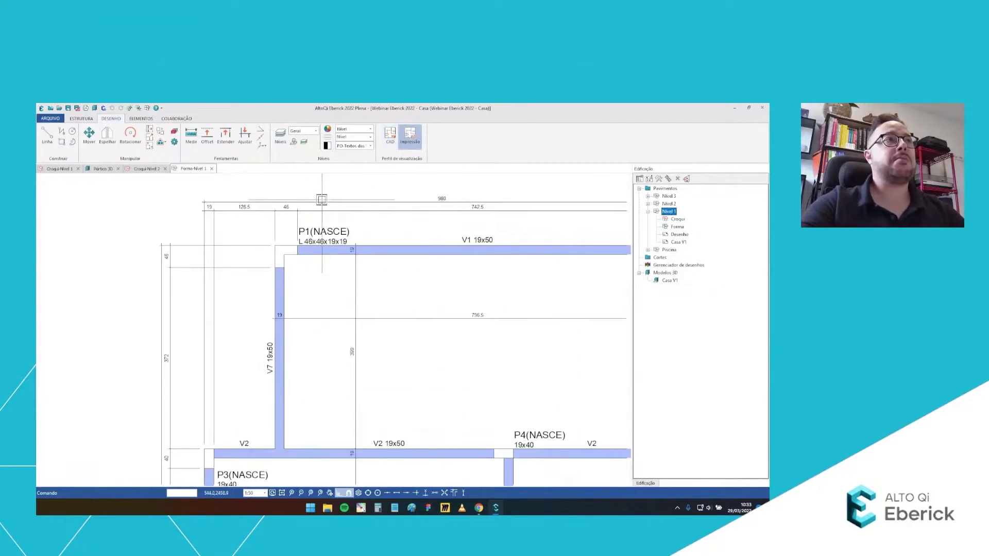
scroll(329, 219, "down", 1)
scroll(430, 331, "down", 1)
middle_click_drag(430, 331, 391, 249)
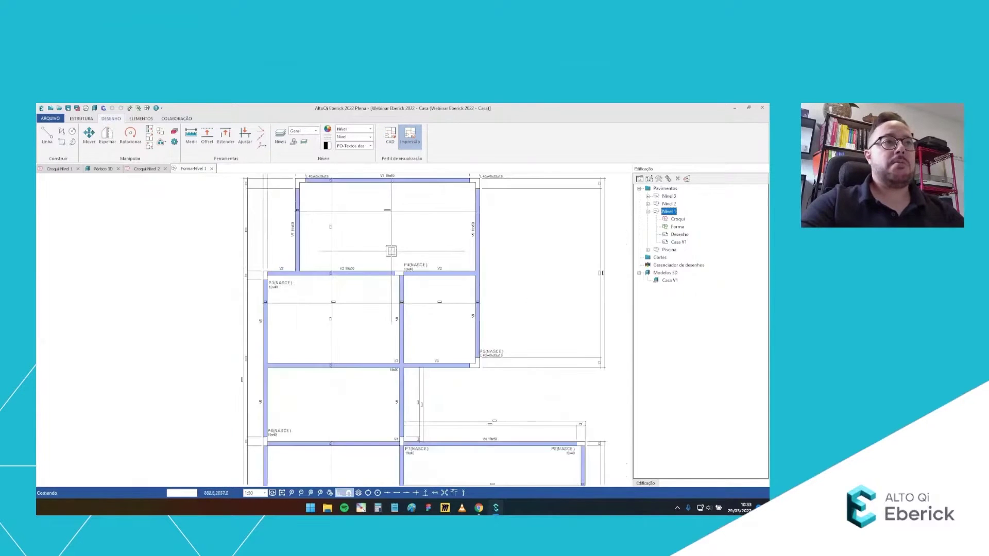
middle_click_drag(439, 387, 386, 295)
scroll(386, 296, "down", 3)
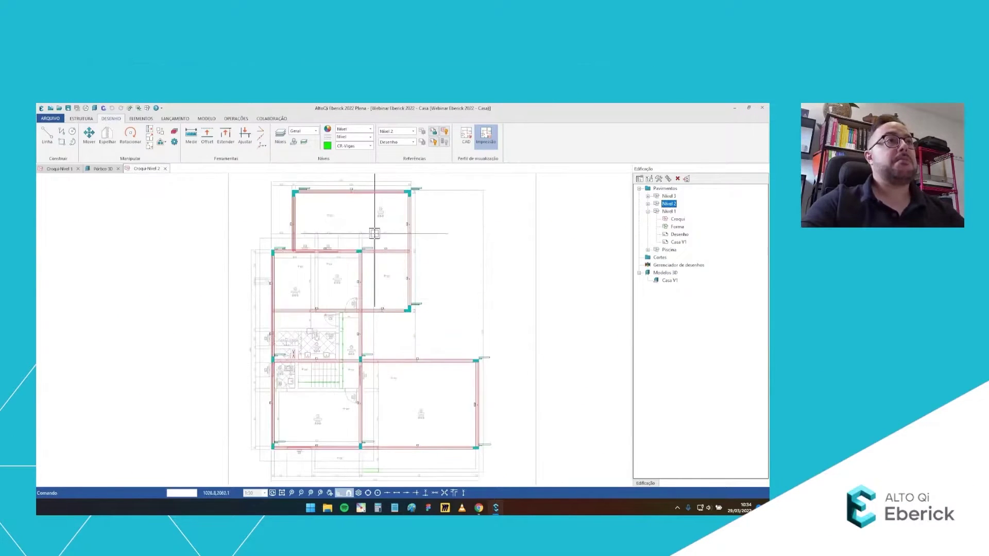
Examine the Nível 2 beams and columns in the 3D frame from several angles
scroll(384, 227, "up", 1)
left_click(101, 169)
left_click_drag(390, 256, 229, 382)
scroll(237, 378, "down", 3)
left_click_drag(265, 346, 279, 317)
scroll(257, 327, "up", 2)
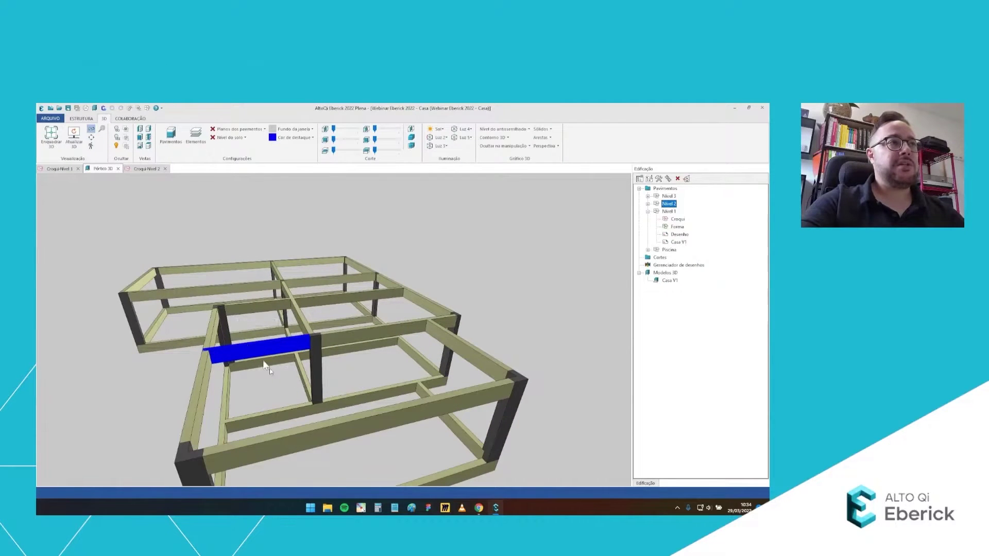
left_click_drag(271, 380, 446, 336)
scroll(383, 353, "down", 2)
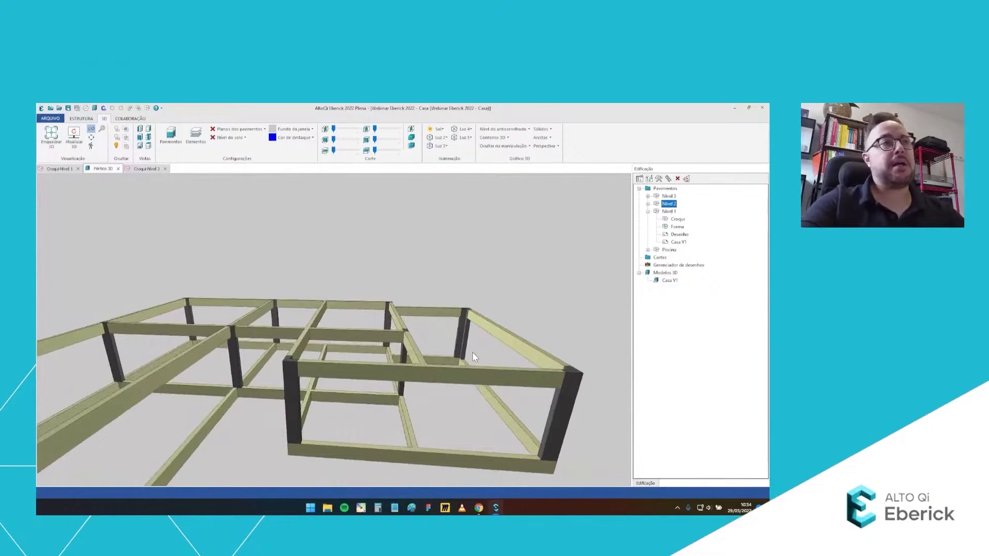
left_click_drag(447, 338, 374, 320)
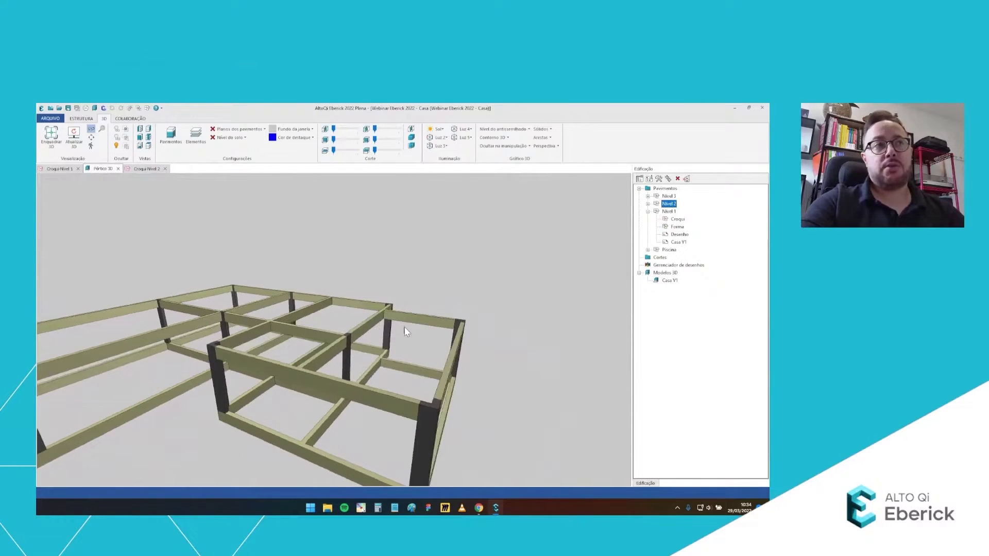
left_click_drag(400, 338, 370, 334)
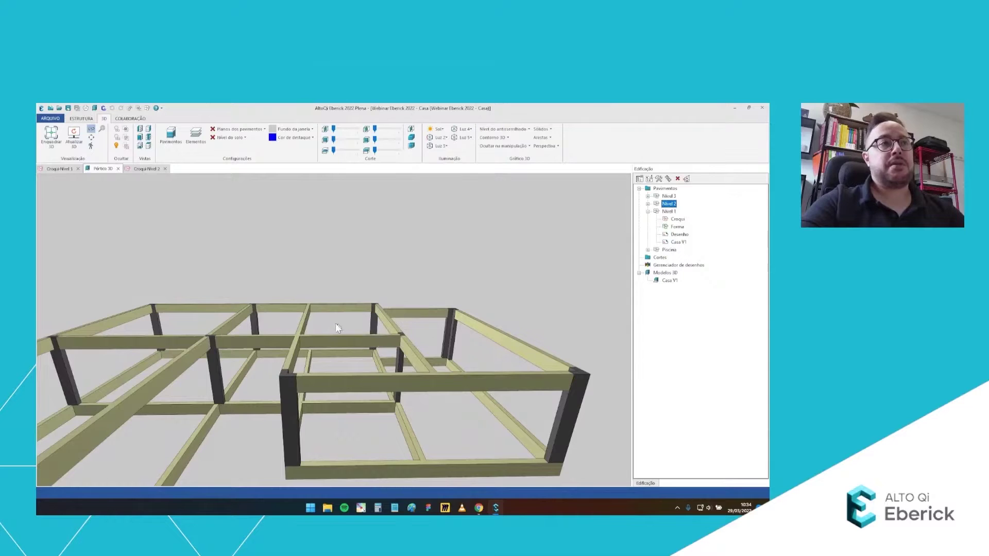
scroll(373, 316, "up", 3)
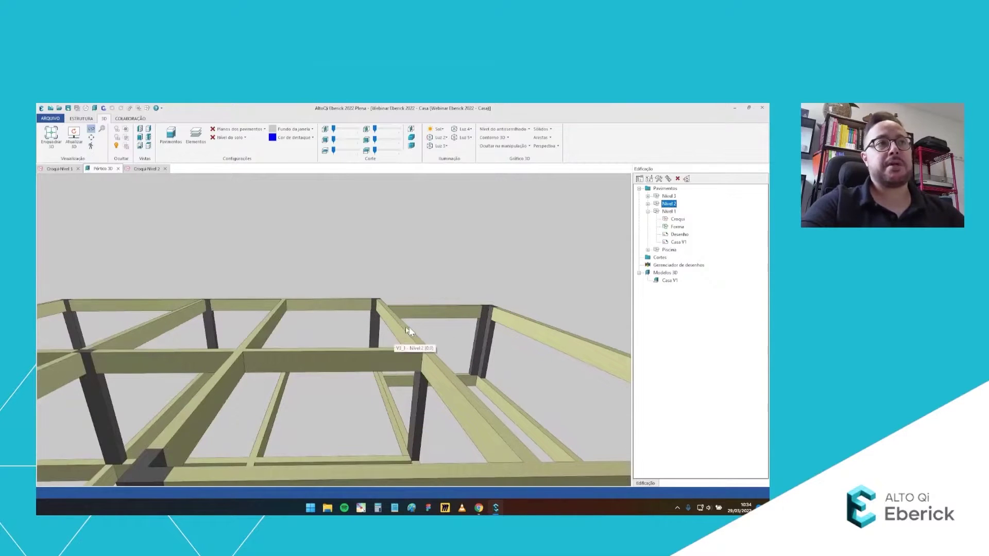
left_click_drag(360, 315, 418, 334)
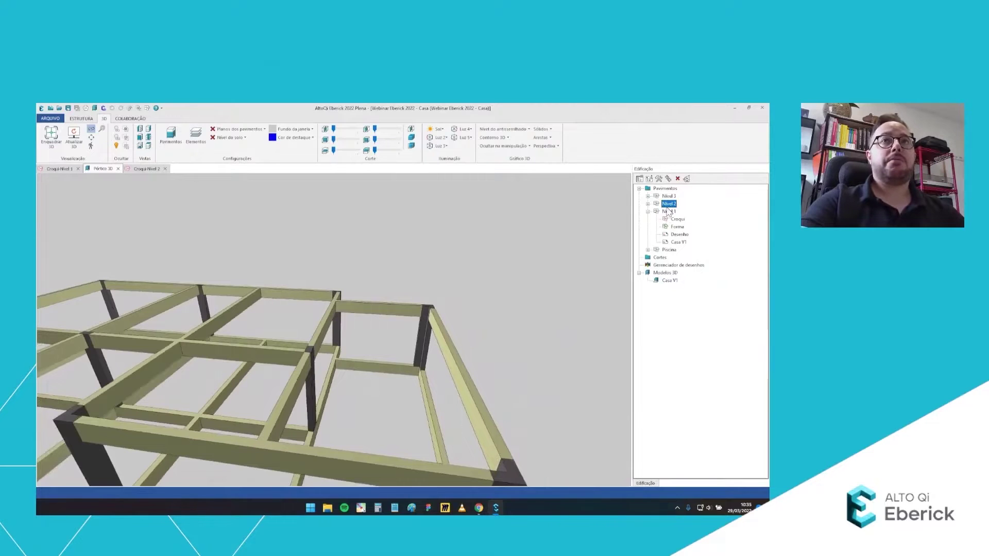
Return to the Nível 2 sketch and delete the V2 beam span running from column P4 to the outer right-hand beam
double_click(667, 207)
scroll(402, 268, "up", 4)
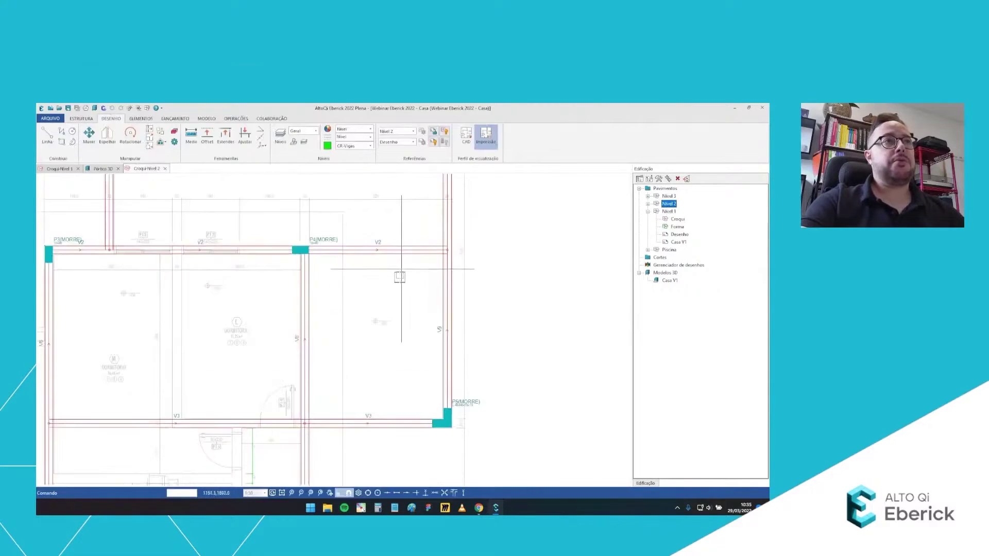
key("Delete")
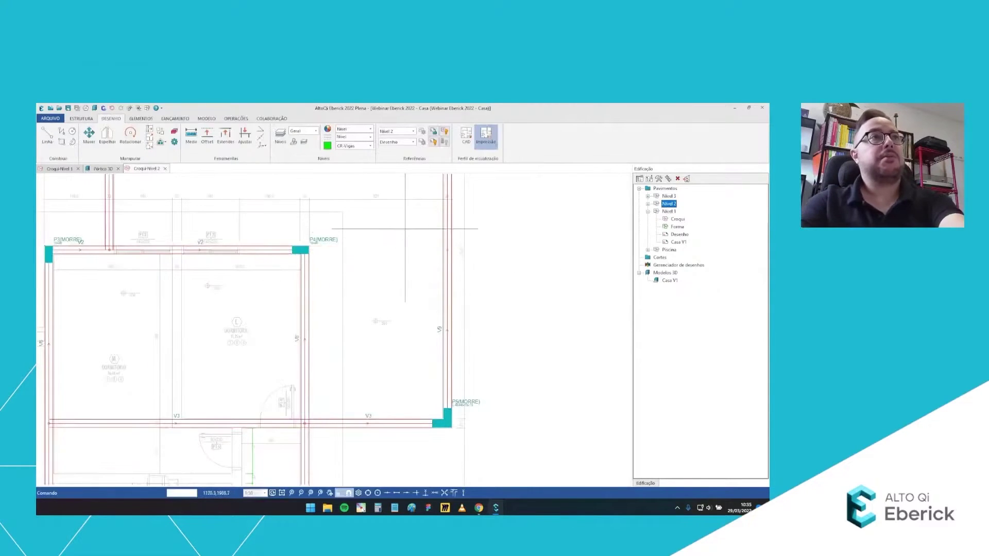
Start launching a Maciça slab on Nível 2 and move its settings dialog clear of the plan
scroll(500, 353, "down", 4)
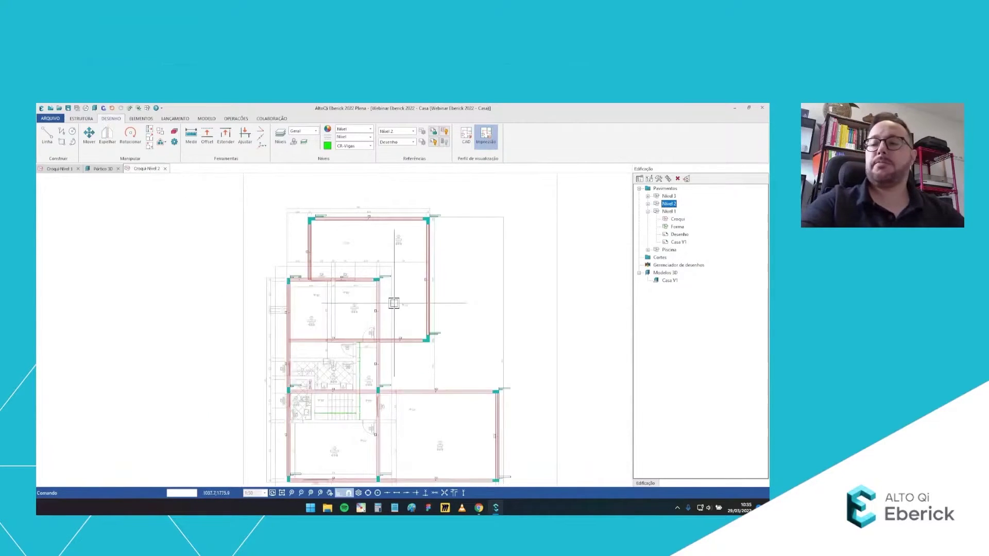
scroll(402, 330, "down", 1)
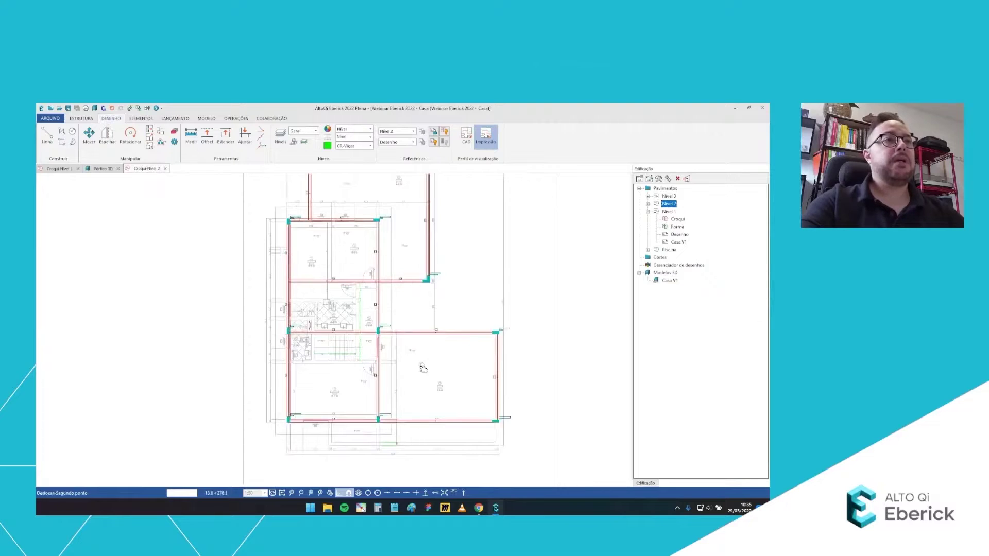
scroll(423, 387, "down", 1)
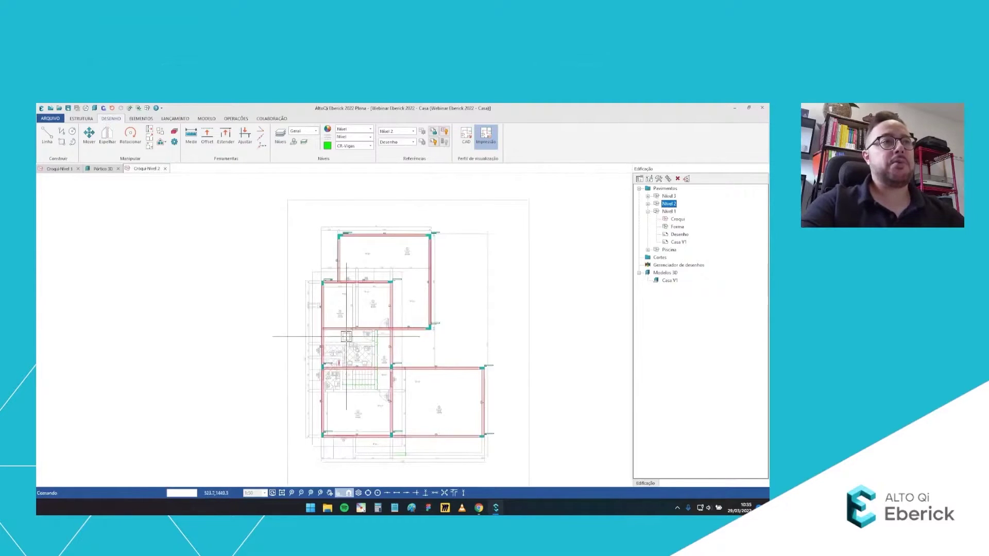
scroll(435, 342, "up", 1)
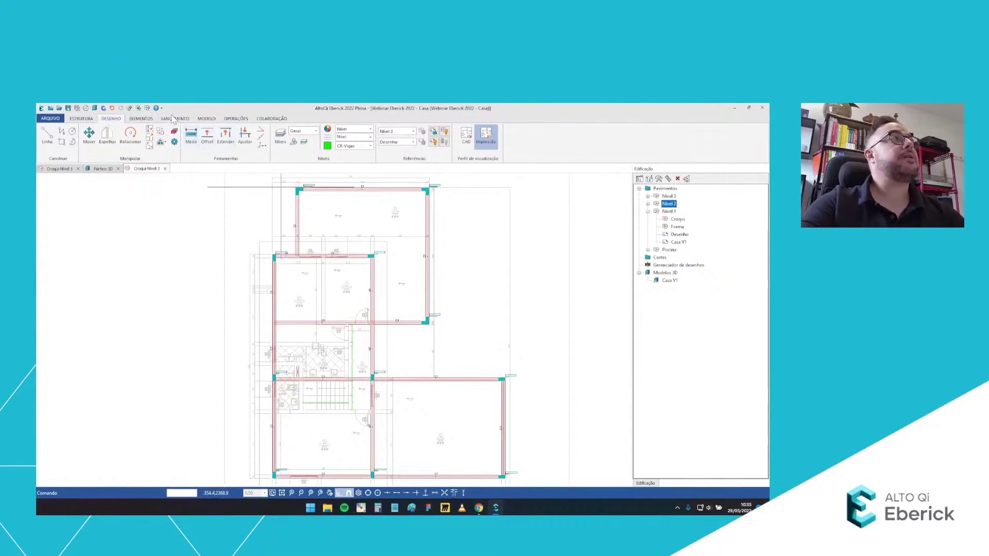
left_click(173, 118)
left_click(237, 138)
left_click(420, 268)
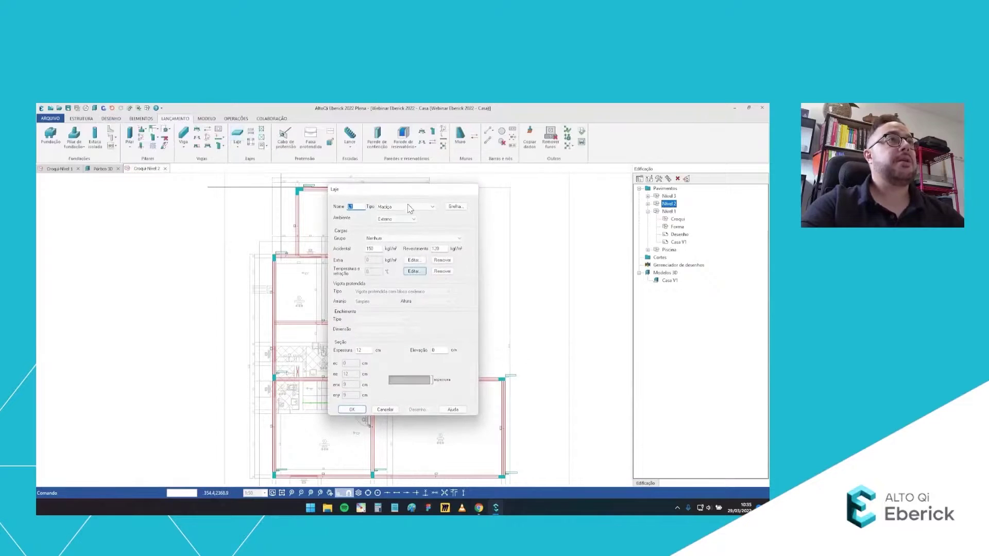
left_click_drag(394, 194, 537, 195)
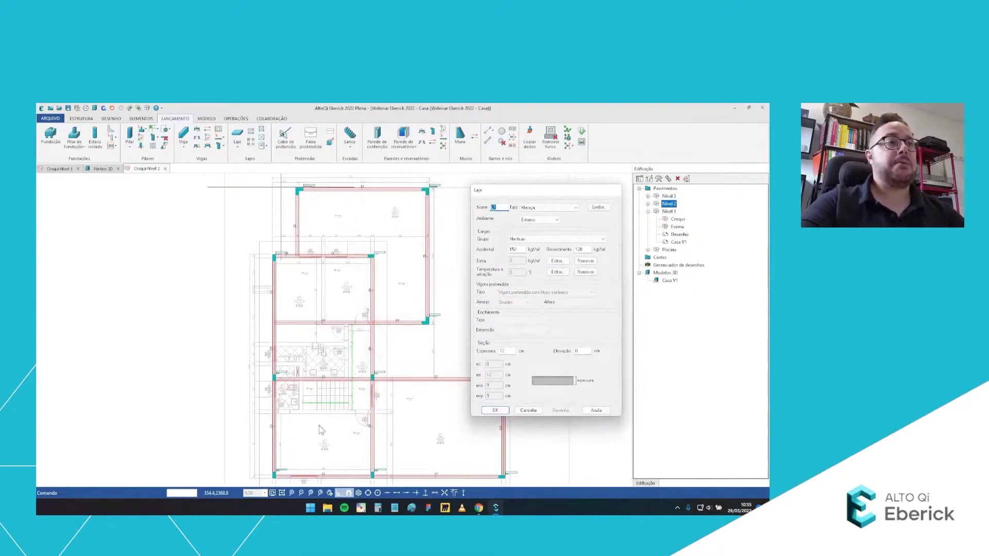
Estimate the slab thickness in the Windows calculator by dividing 500 by 40, and close the calculator
left_click(376, 508)
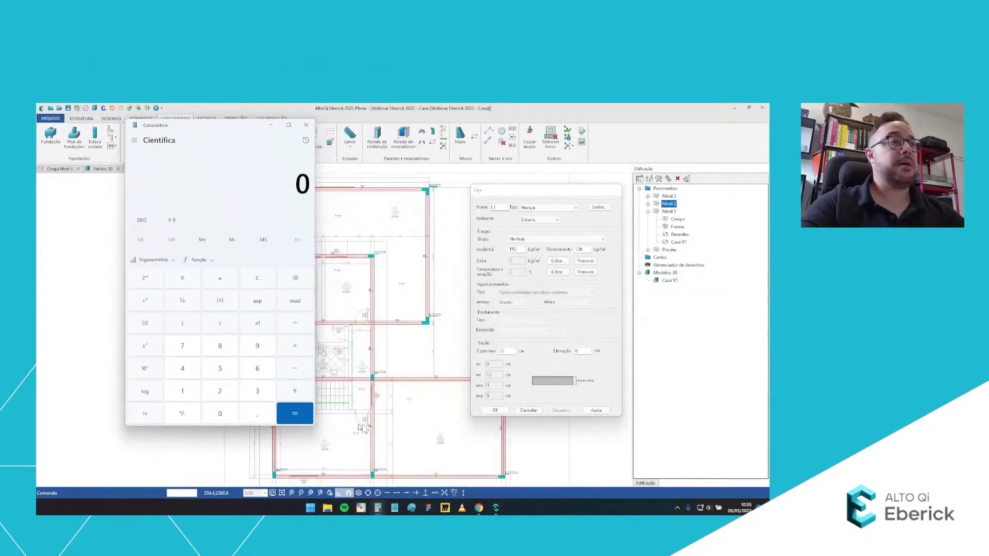
left_click(219, 369)
left_click(220, 413)
left_click(220, 414)
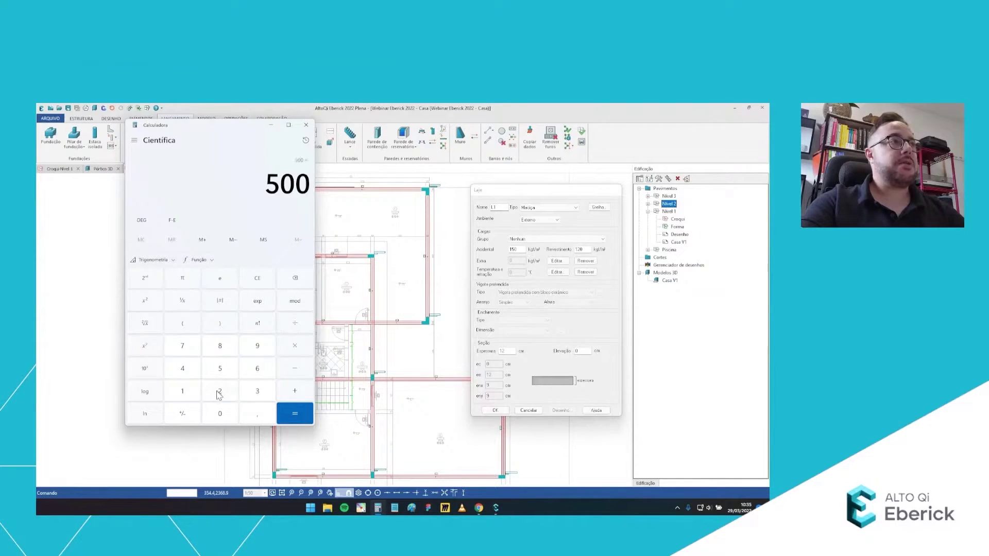
left_click(195, 372)
left_click(219, 415)
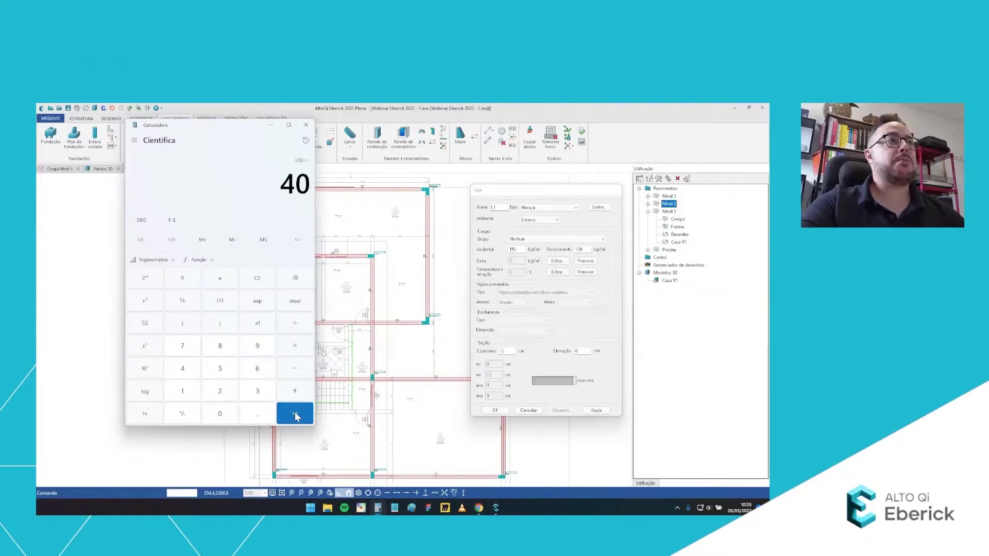
left_click(295, 414)
left_click_drag(268, 188, 309, 189)
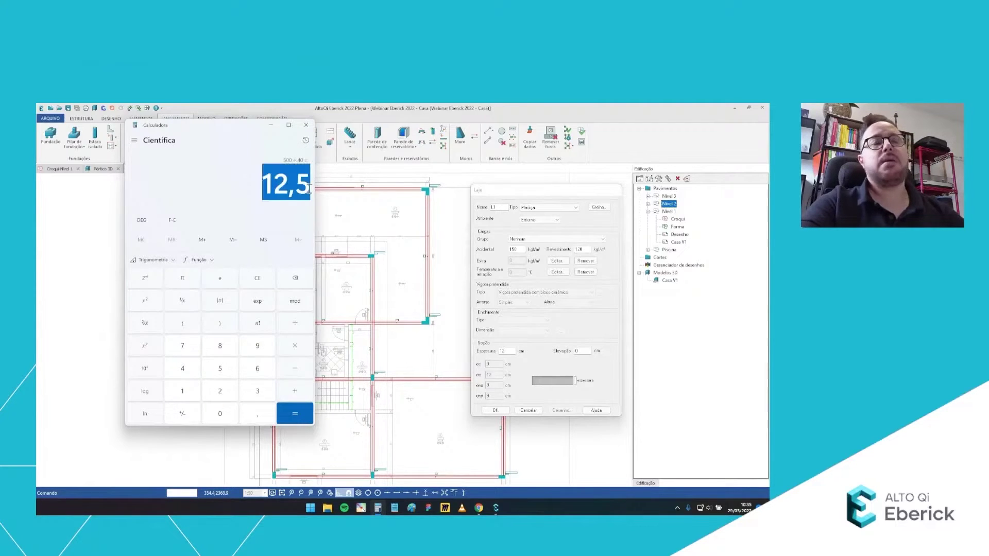
left_click(306, 125)
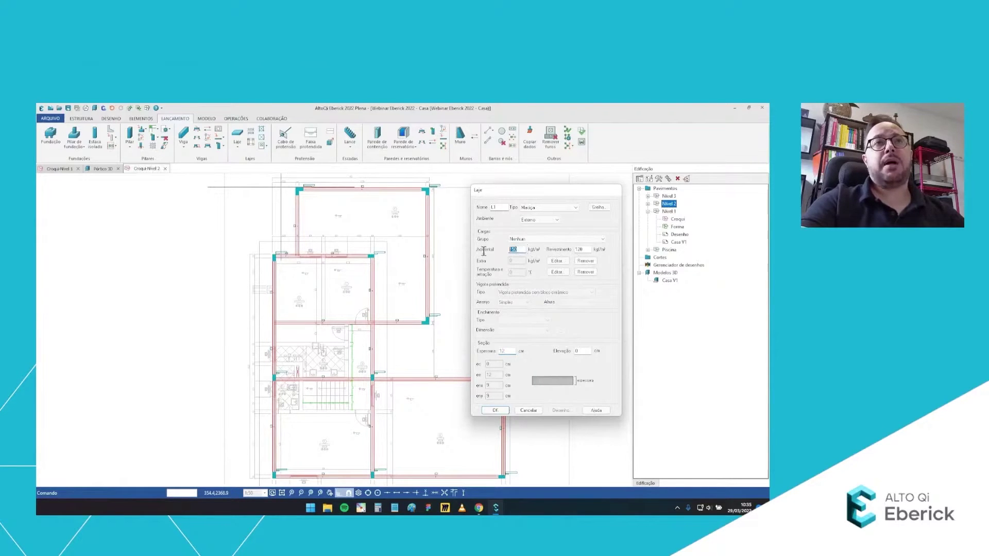
Browse the slab's available load groups and assign 001 - Residencial - Área de serviço
left_click(584, 249)
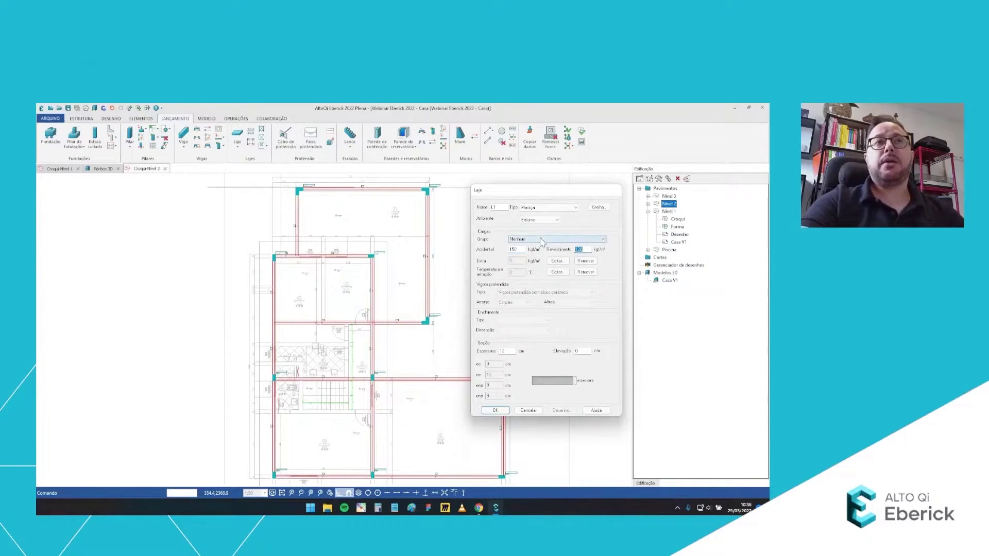
left_click(548, 241)
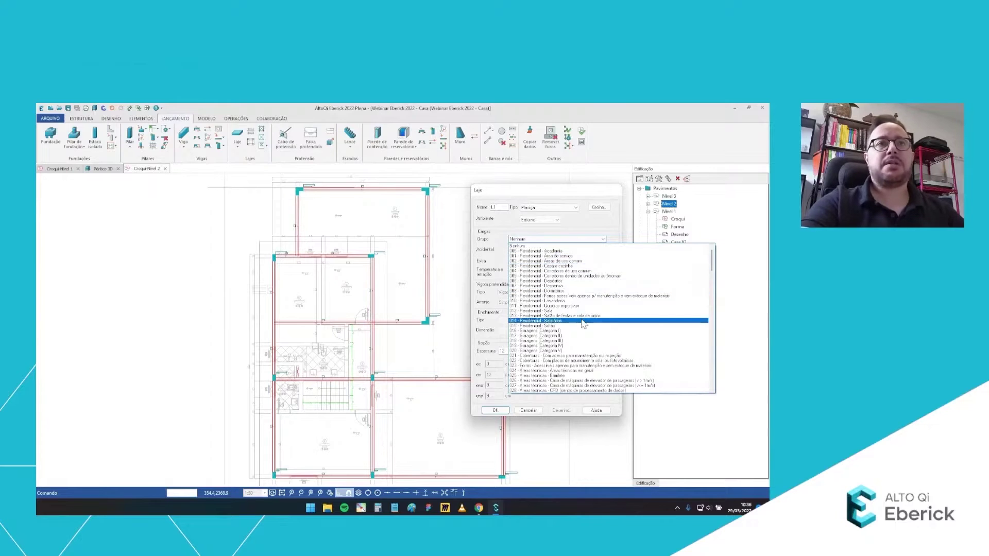
scroll(574, 283, "down", 2)
scroll(575, 287, "down", 12)
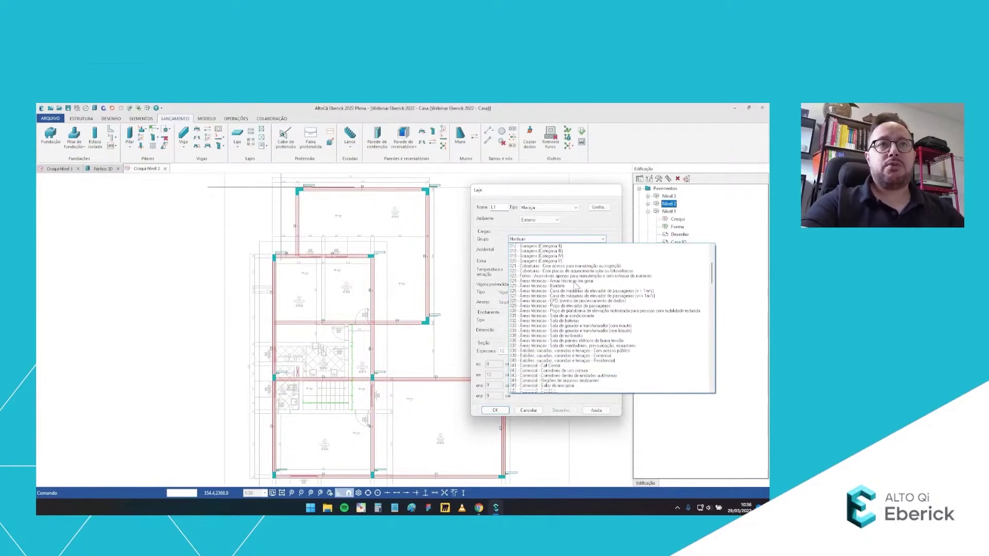
scroll(588, 320, "down", 2)
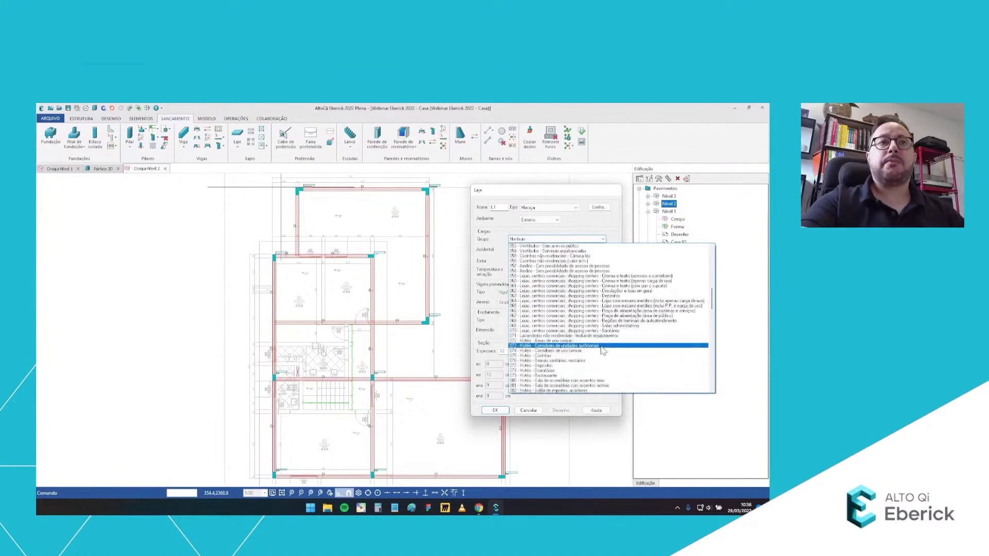
scroll(579, 301, "up", 9)
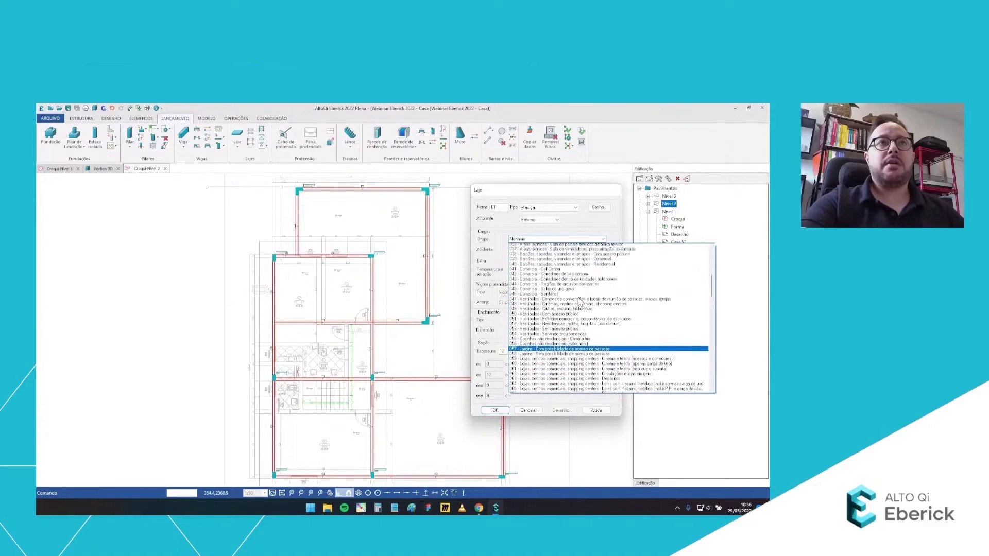
scroll(583, 318, "up", 7)
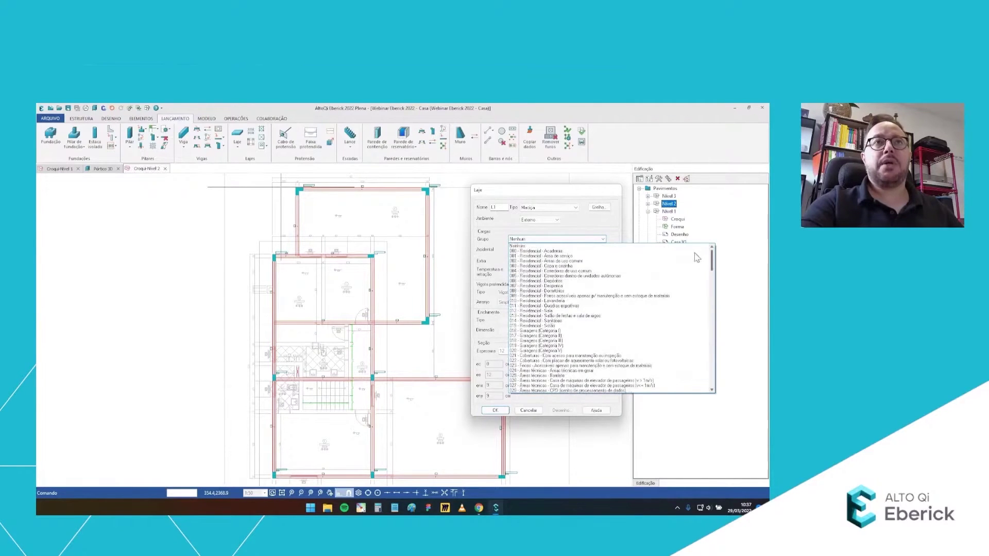
left_click(564, 256)
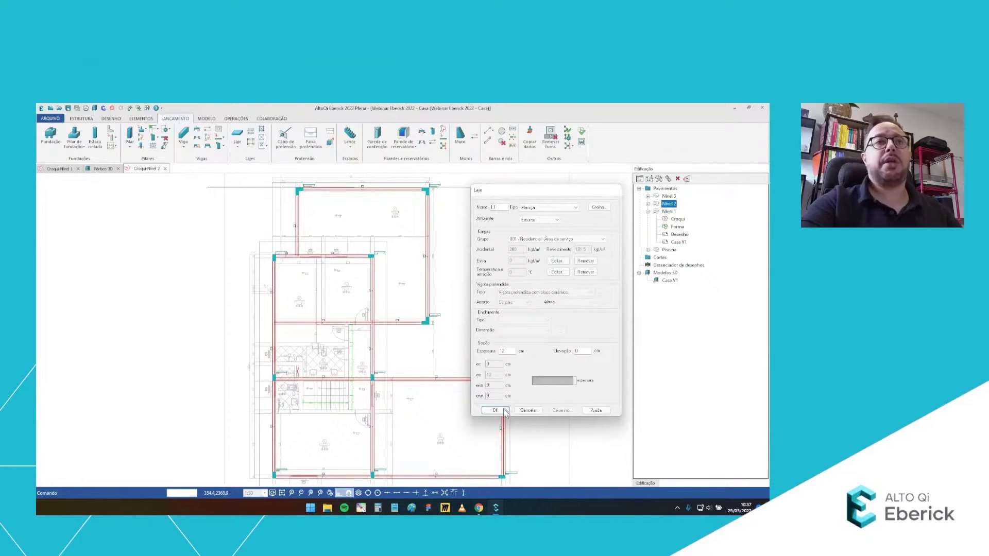
Set the slab's load group back to Nenhum and check that the accidental and finish loads can be edited
left_click(530, 242)
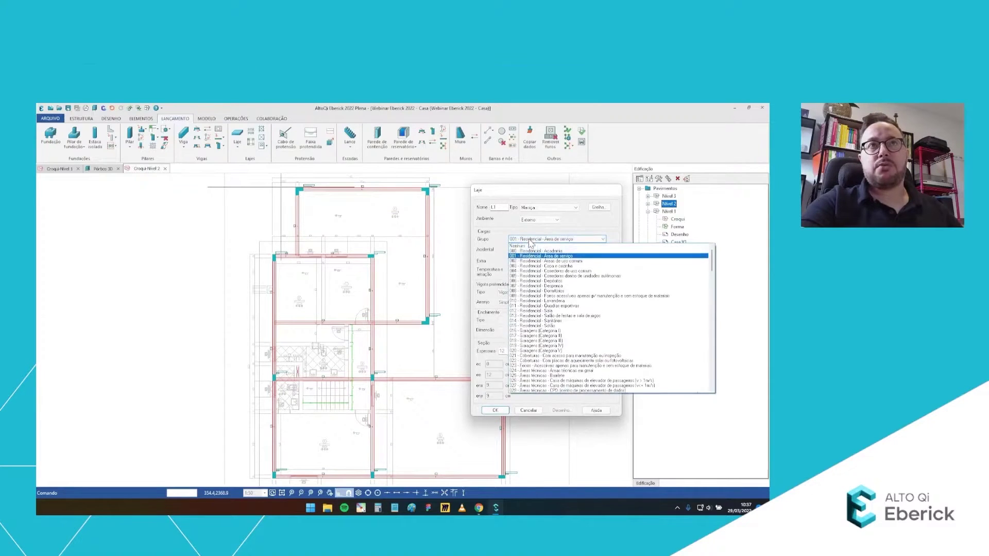
left_click(530, 248)
left_click_drag(518, 249, 495, 251)
key("Tab")
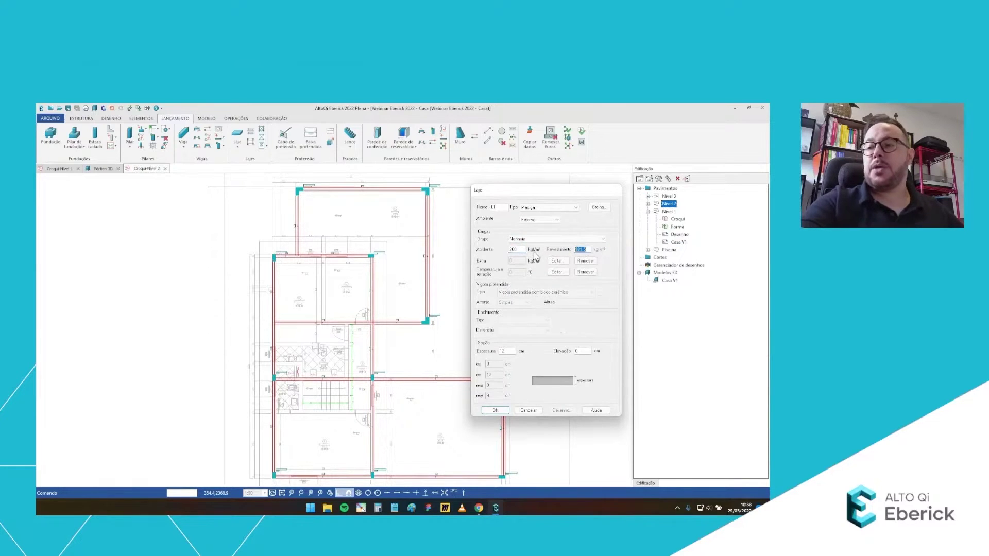
Load the slab's values from group 008 - Residencial - Dormitórios and return the group to Nenhum
left_click(541, 239)
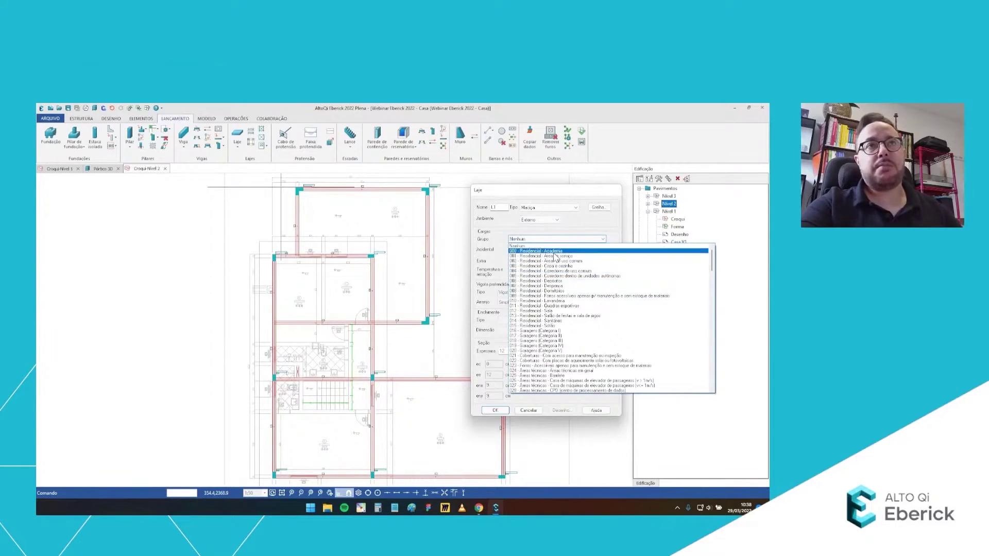
left_click(565, 291)
left_click(538, 240)
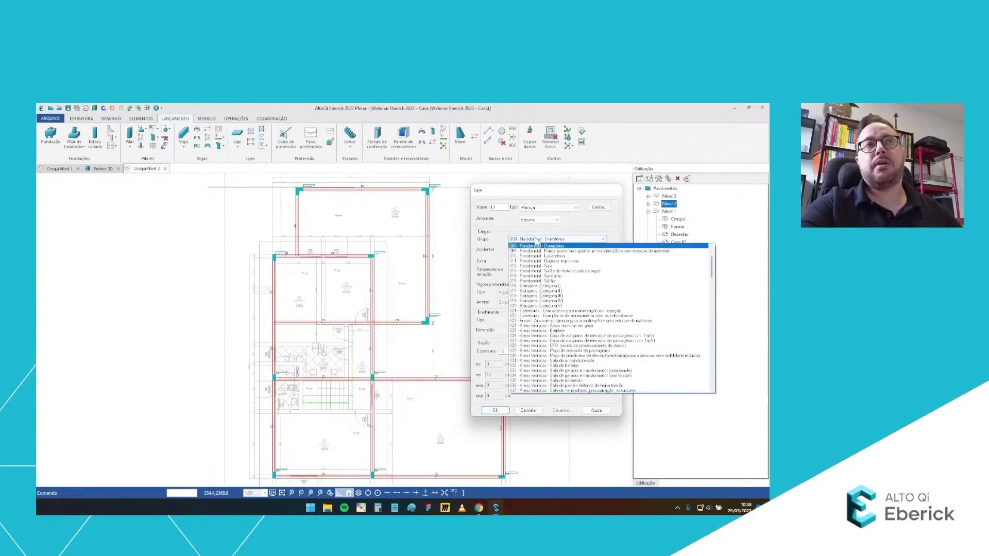
left_click(541, 246)
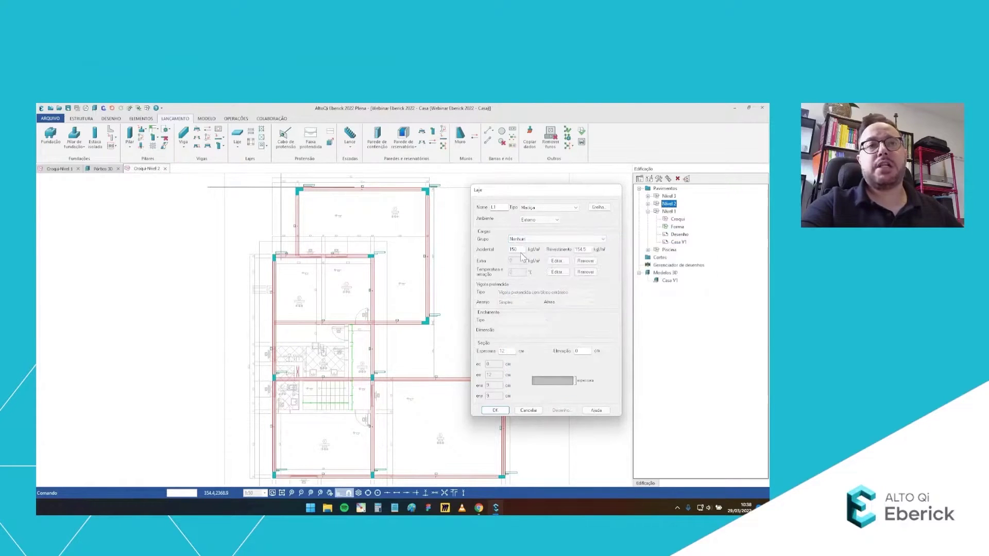
Set the slab's accidental load to 200 and finish load to 100 kgf/m², and launch slabs in the upper and lower-right panels of Nível 2
left_click_drag(521, 251, 474, 242)
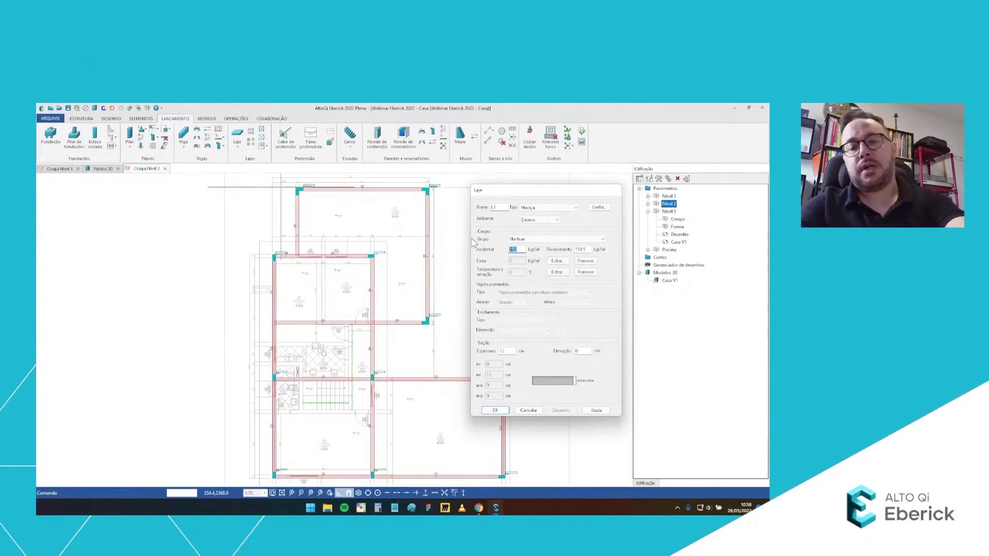
type("200")
left_click_drag(590, 250, 549, 251)
type("180")
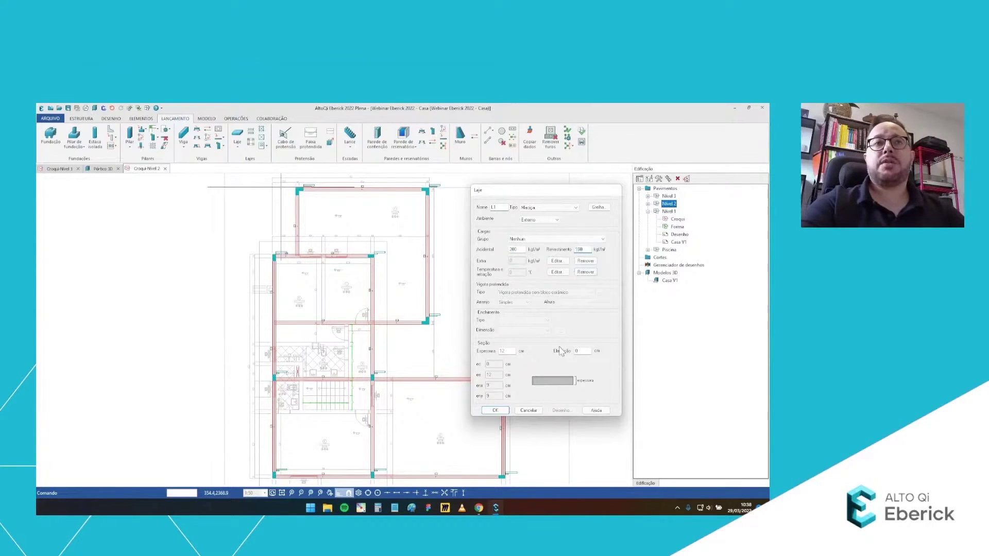
left_click(495, 410)
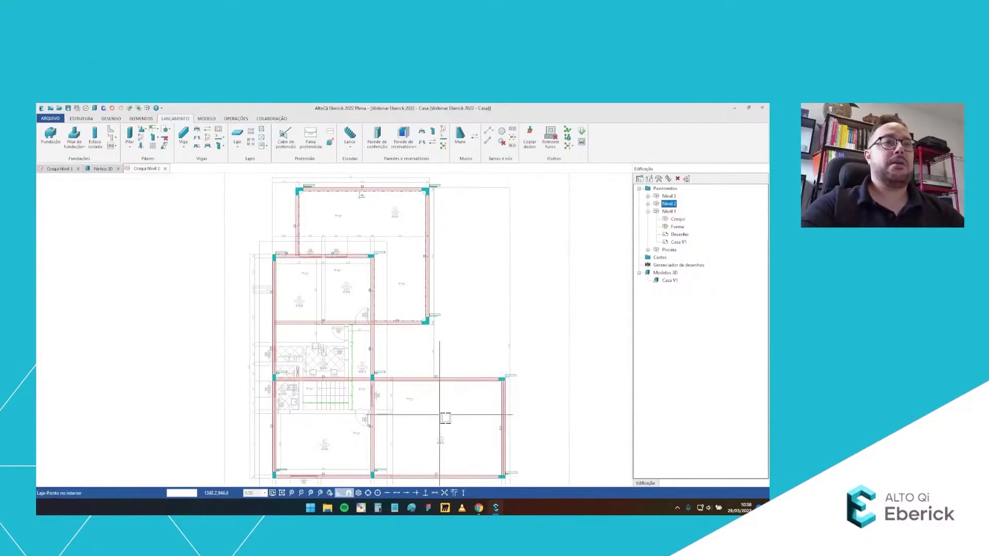
scroll(422, 298, "down", 3)
left_click(445, 359)
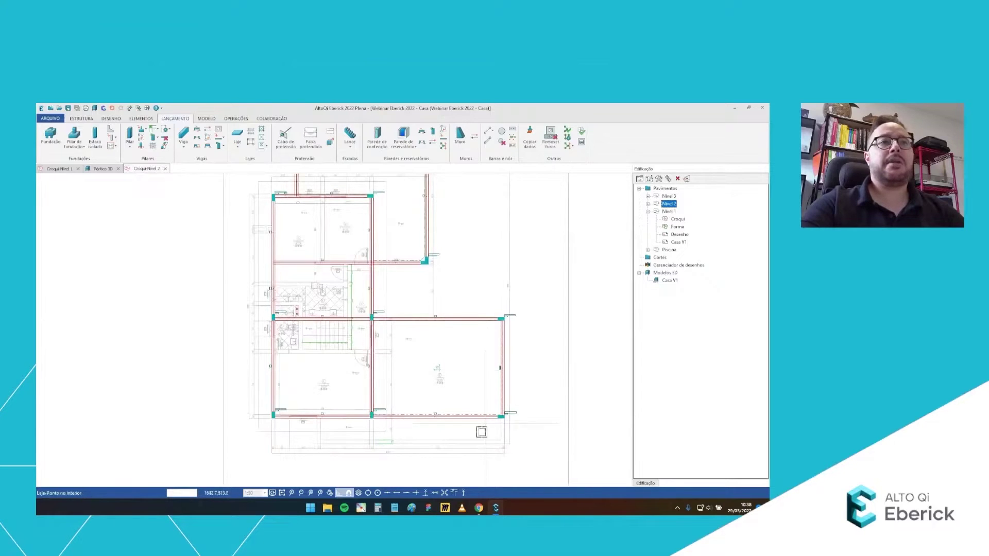
Update the 3D frame model and check the properties of the large rectangular slab on Nível 2
left_click(102, 168)
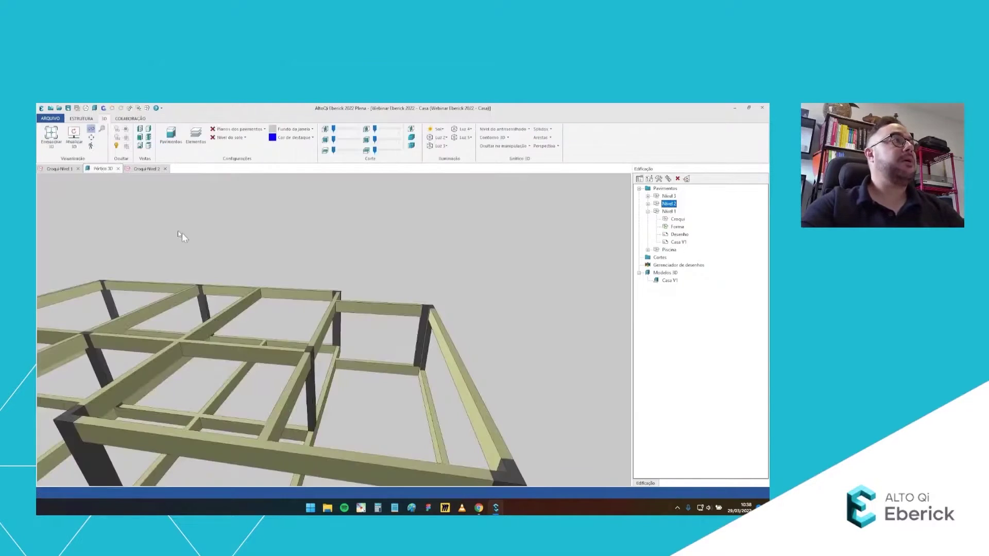
left_click(74, 137)
scroll(410, 298, "down", 1)
scroll(323, 332, "down", 3)
left_click_drag(294, 358, 435, 390)
scroll(312, 337, "up", 2)
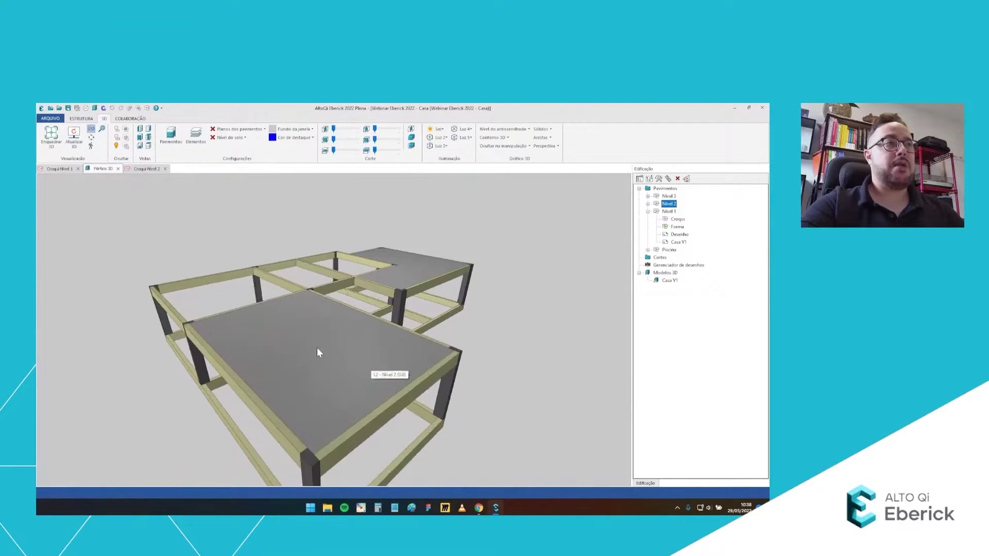
double_click(317, 347)
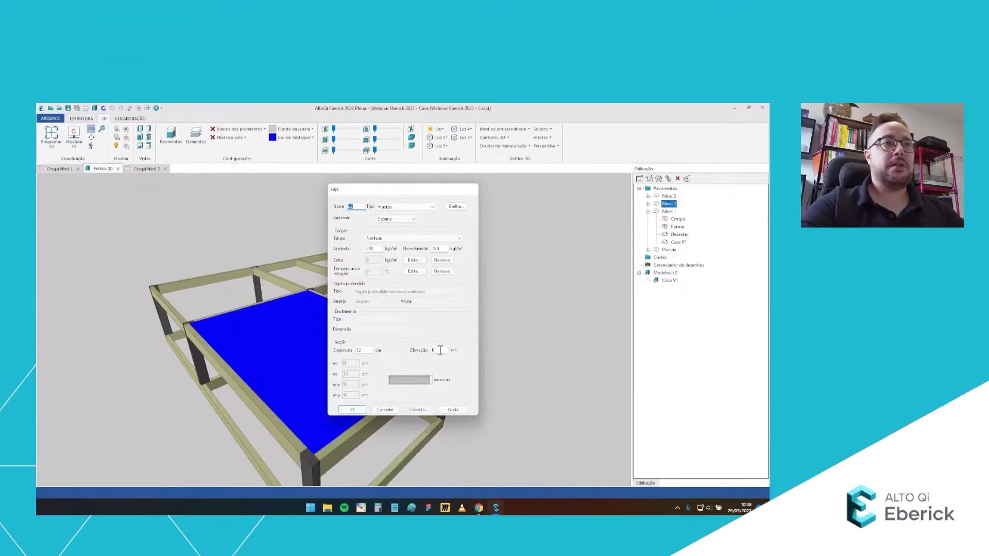
left_click(352, 409)
Set the L-shaped slab's elevation to -15 cm and inspect its lowered position in the 3D frame
scroll(394, 362, "down", 2)
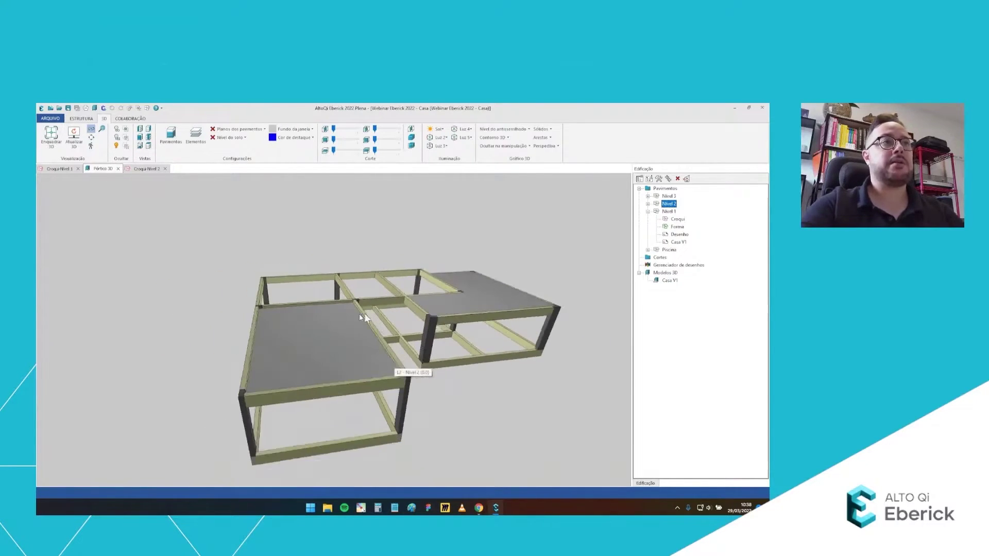
middle_click_drag(482, 303, 401, 297)
scroll(402, 291, "up", 2)
double_click(418, 287)
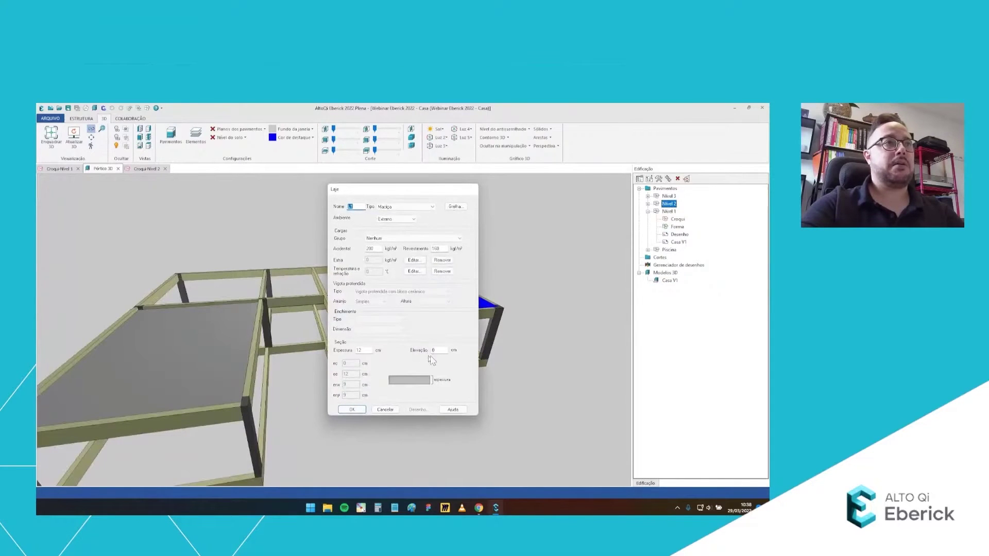
left_click_drag(440, 350, 404, 346)
type("-15")
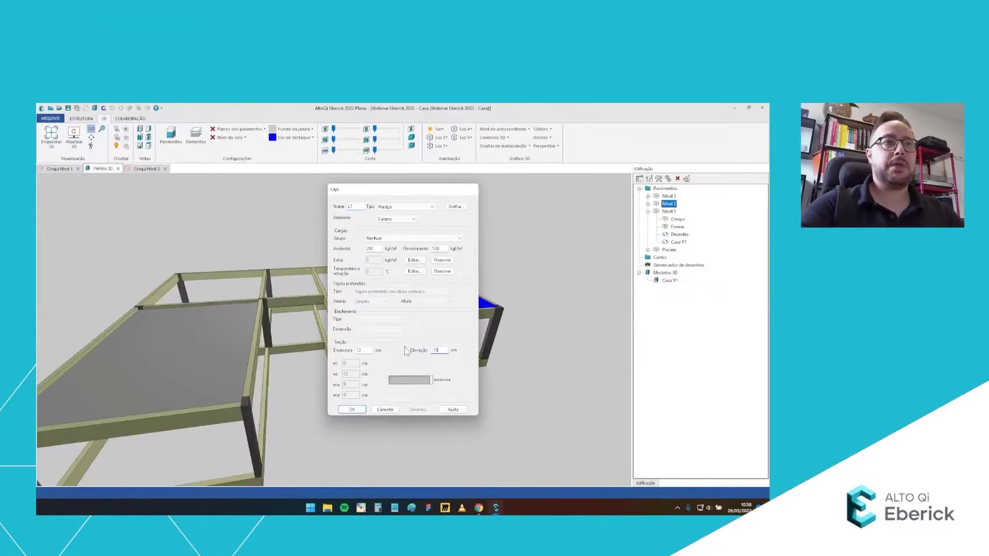
left_click(352, 410)
scroll(371, 407, "down", 3)
middle_click_drag(295, 395, 364, 333)
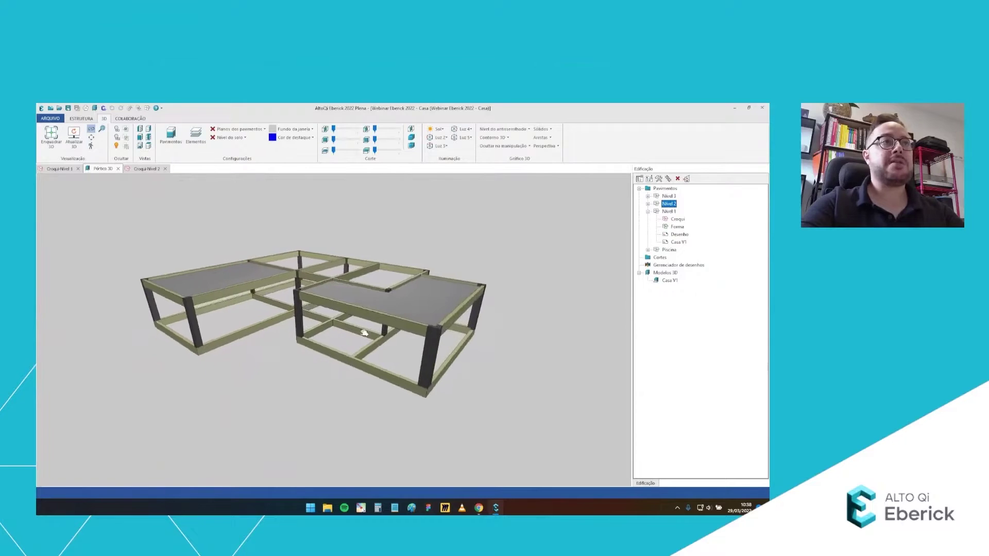
left_click_drag(365, 333, 331, 332)
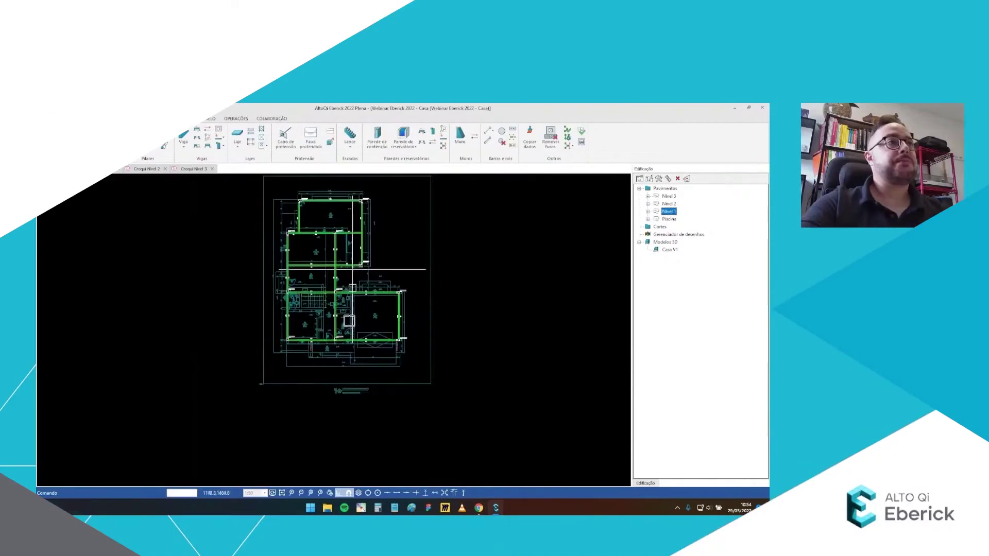
Examine the Nível 1 sketch and view the isolated pile settings without launching a pile
scroll(279, 217, "up", 2)
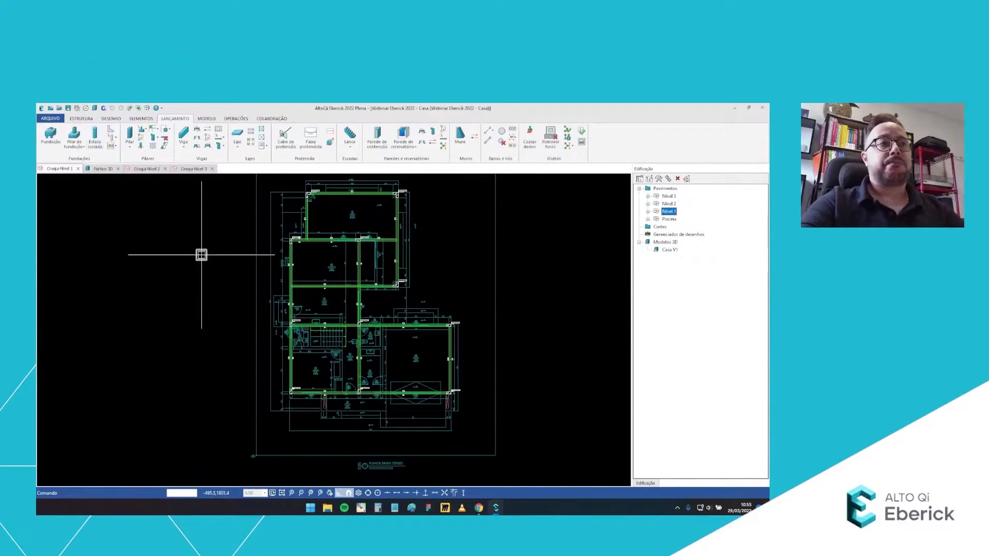
middle_click_drag(201, 254, 188, 267)
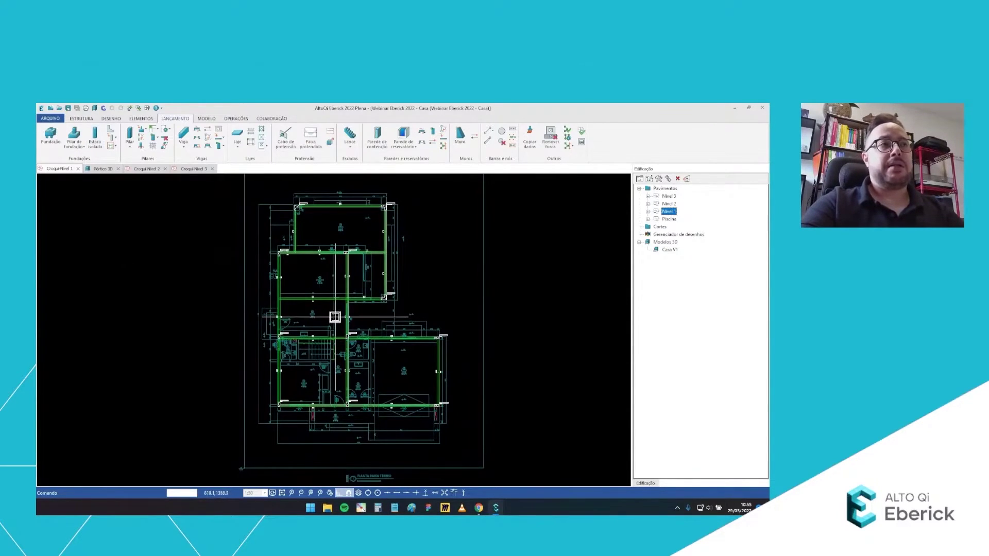
scroll(335, 317, "up", 1)
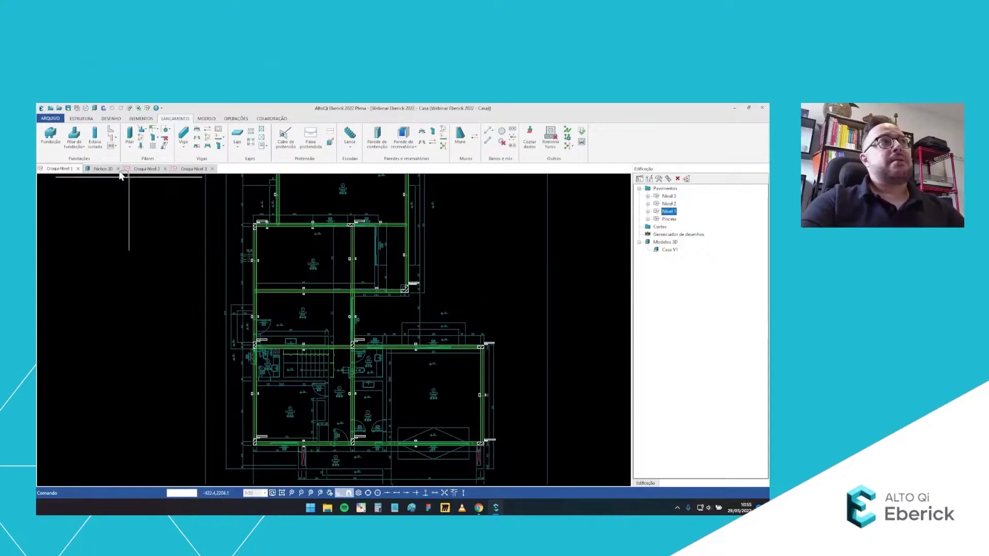
left_click(93, 150)
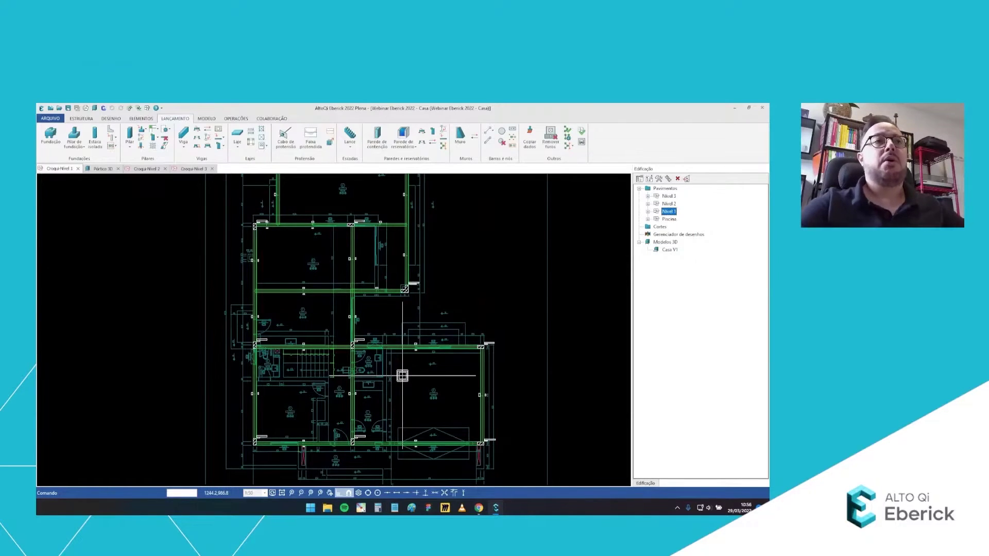
scroll(411, 361, "up", 1)
scroll(422, 353, "up", 1)
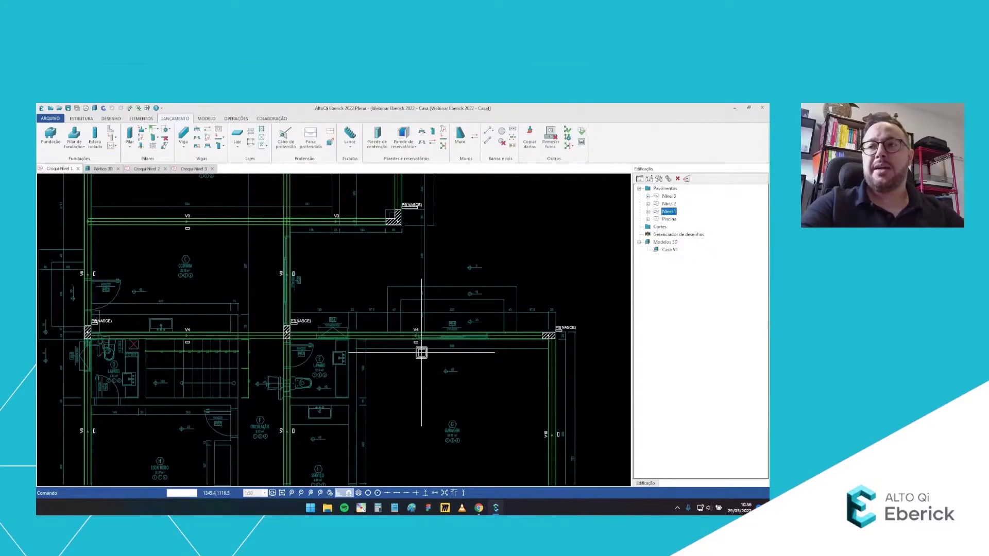
scroll(421, 353, "down", 2)
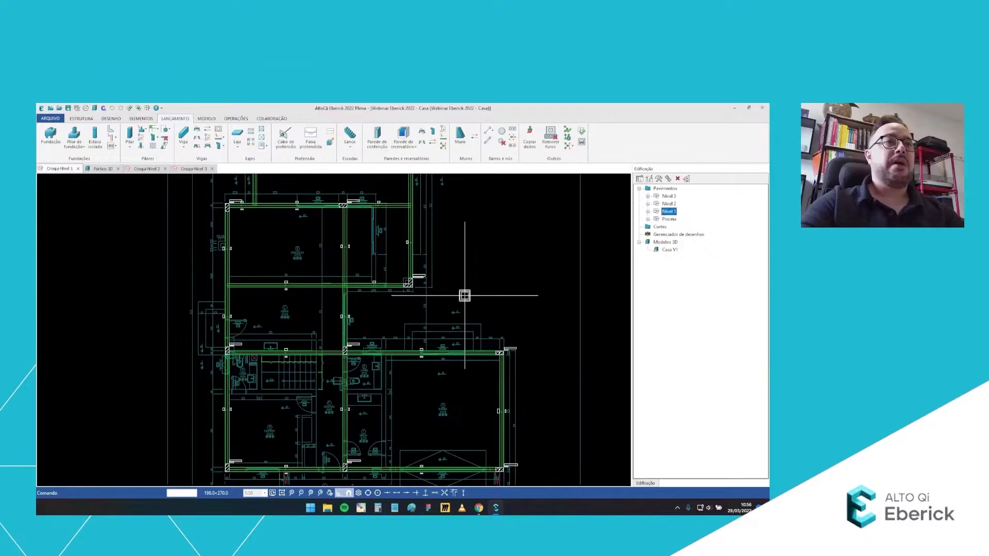
left_click(96, 140)
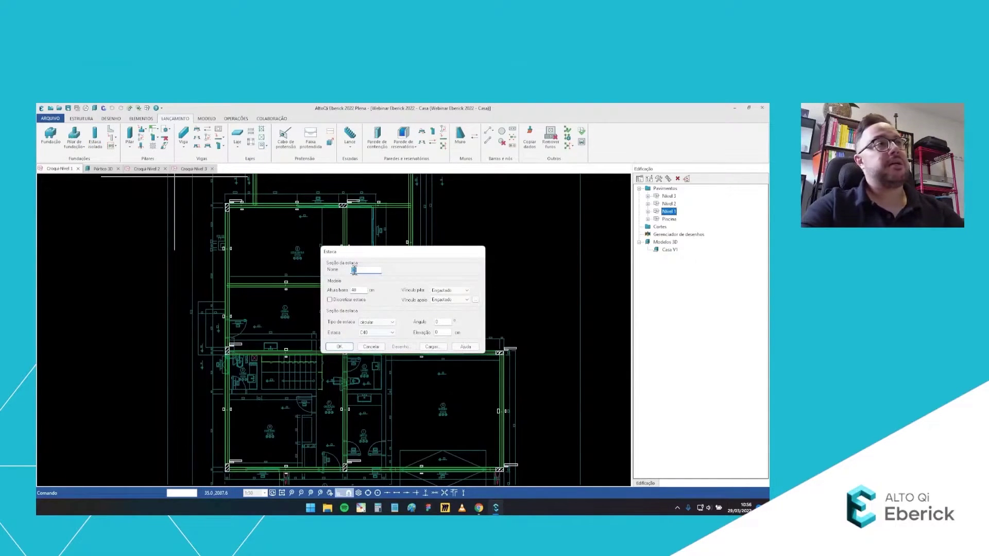
left_click(370, 348)
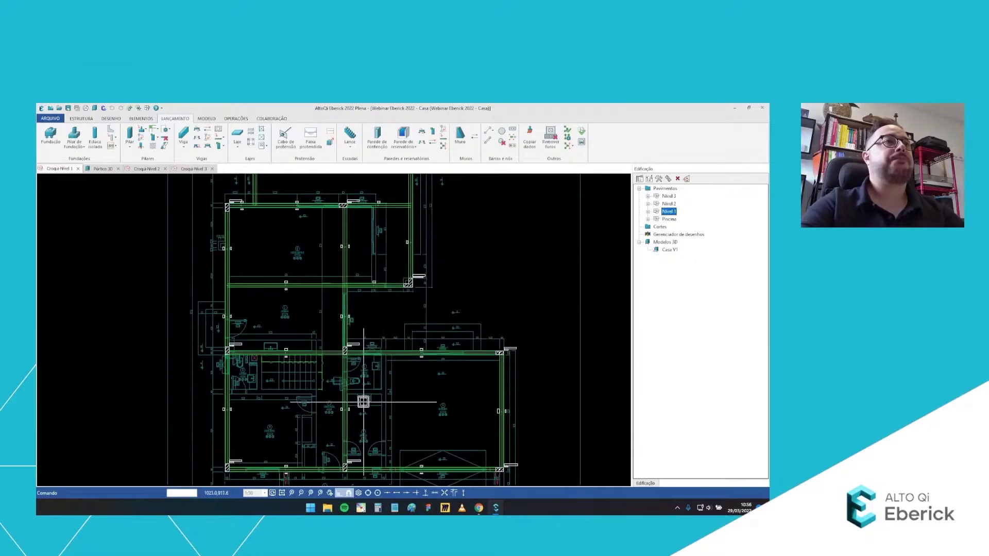
Select all pillars in the Nível 1 sketch for conversion into foundations and bring up the conversion settings
scroll(417, 284, "down", 2)
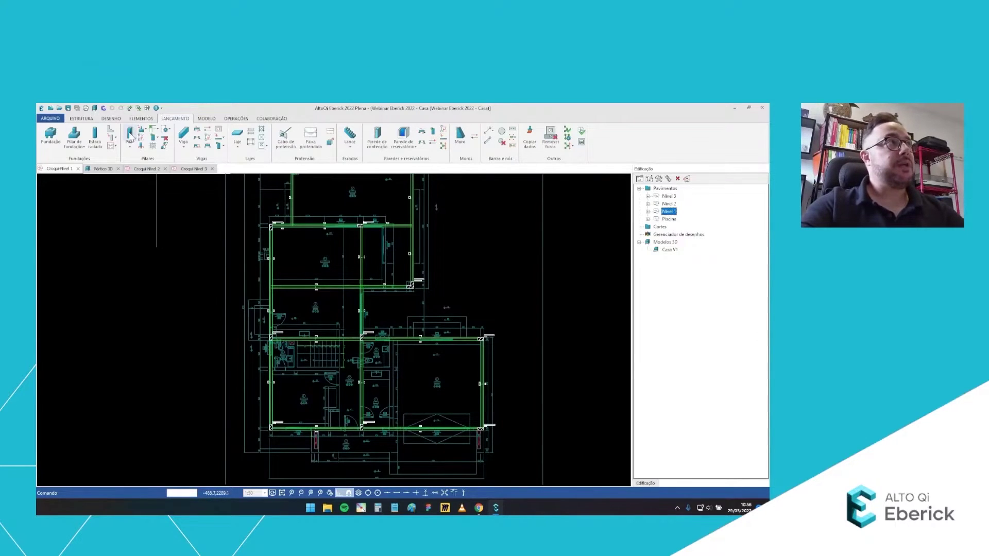
left_click(148, 133)
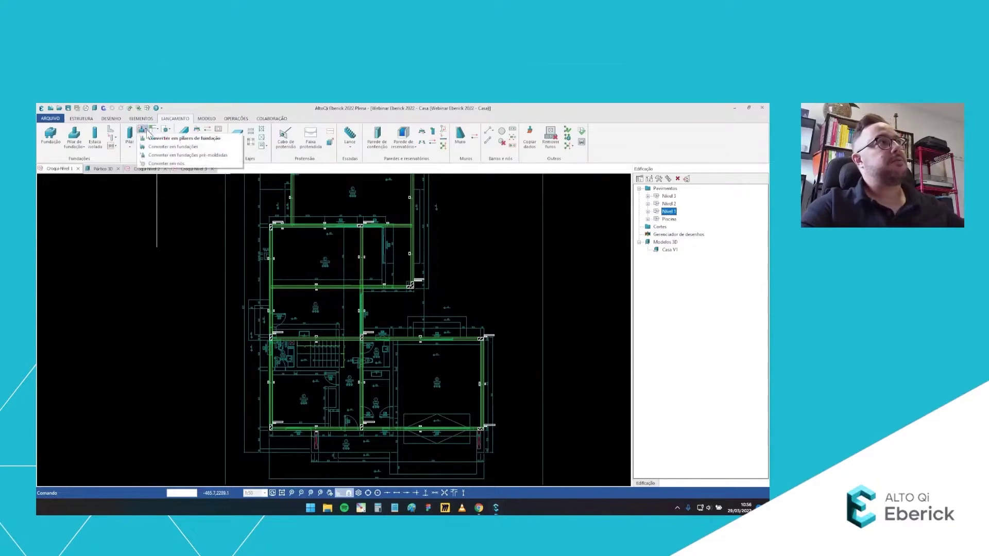
left_click(182, 145)
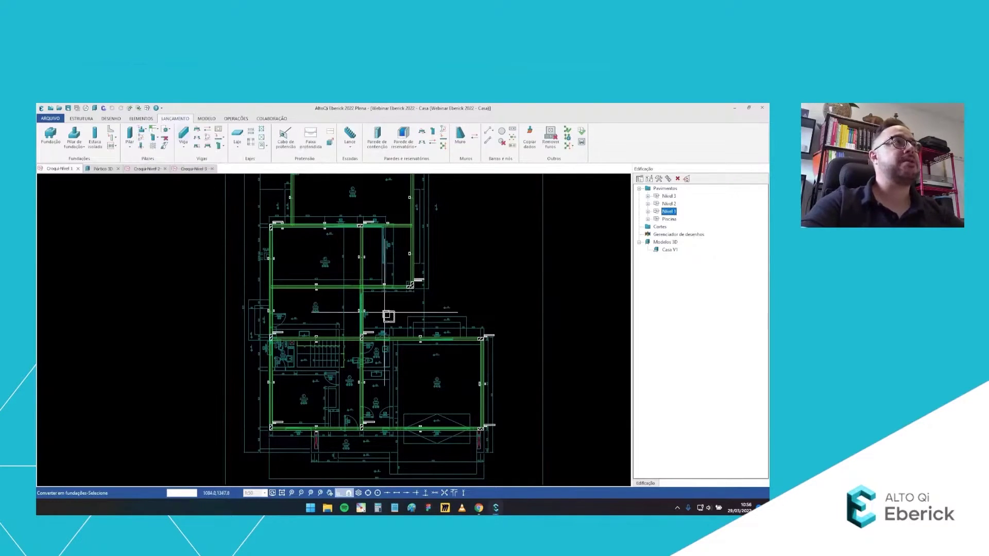
scroll(384, 316, "down", 3)
left_click_drag(445, 405, 470, 411)
key("Return")
left_click_drag(407, 245, 561, 245)
Try the Sapata, Tubulão and Estaca isolada foundation types and choose Sapata without the Divisa option
left_click(525, 265)
left_click(525, 274)
left_click(527, 281)
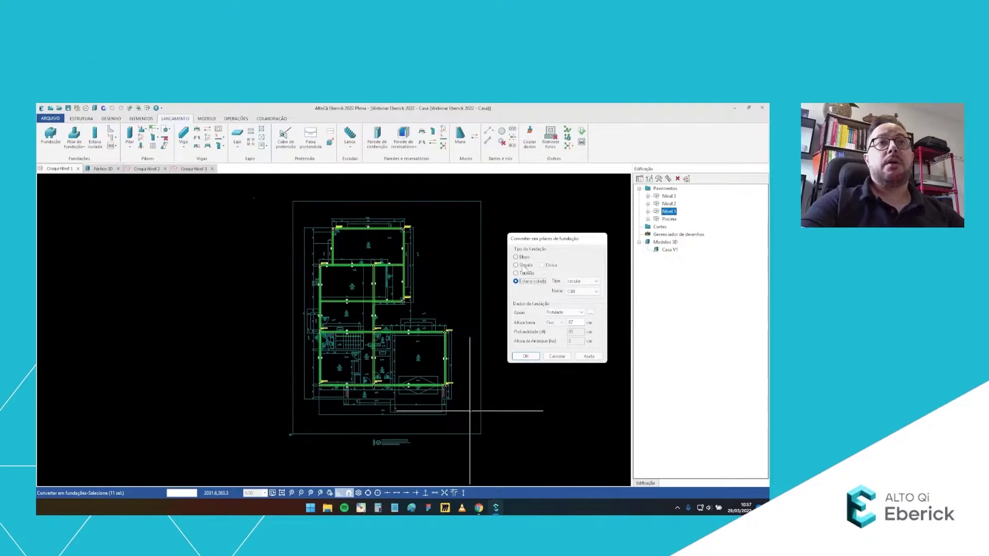
left_click(522, 265)
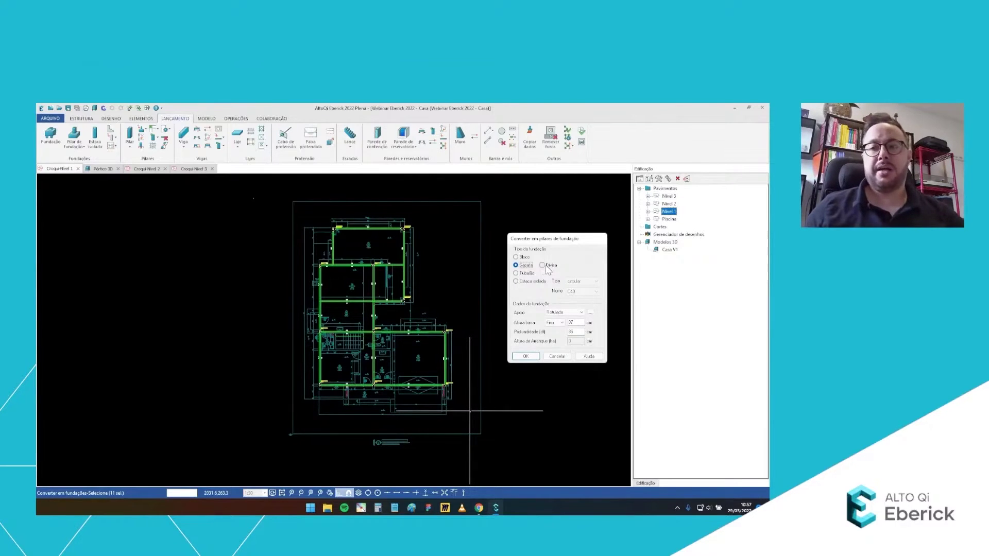
key("Tab")
key("Tab")
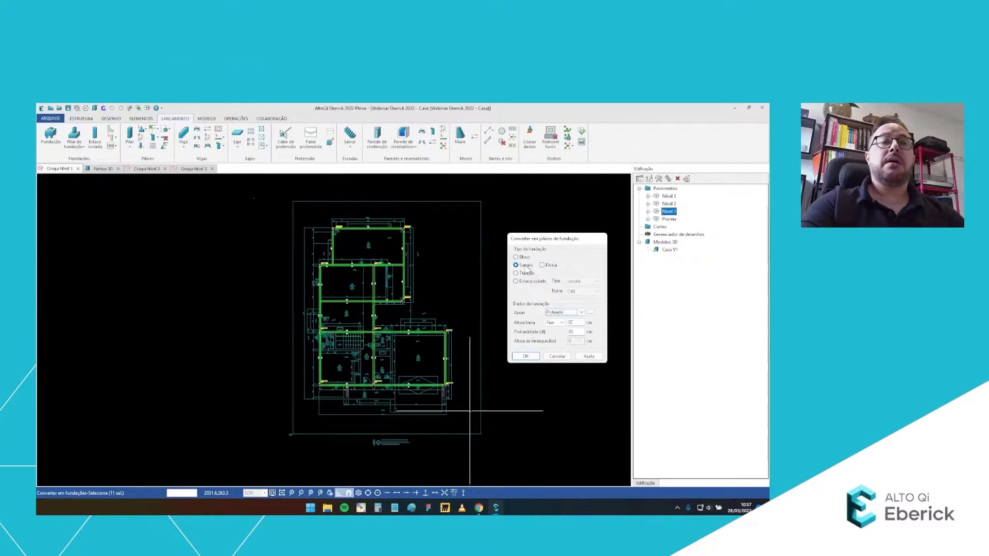
Set the footings' support to Engastado, the base height to Auto and the depth to 100 cm
left_click(558, 312)
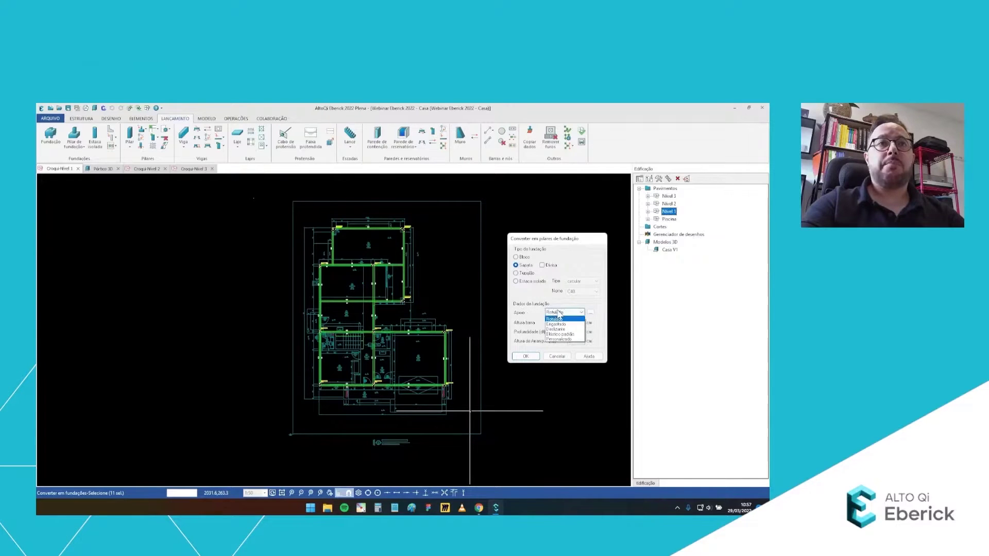
left_click(560, 324)
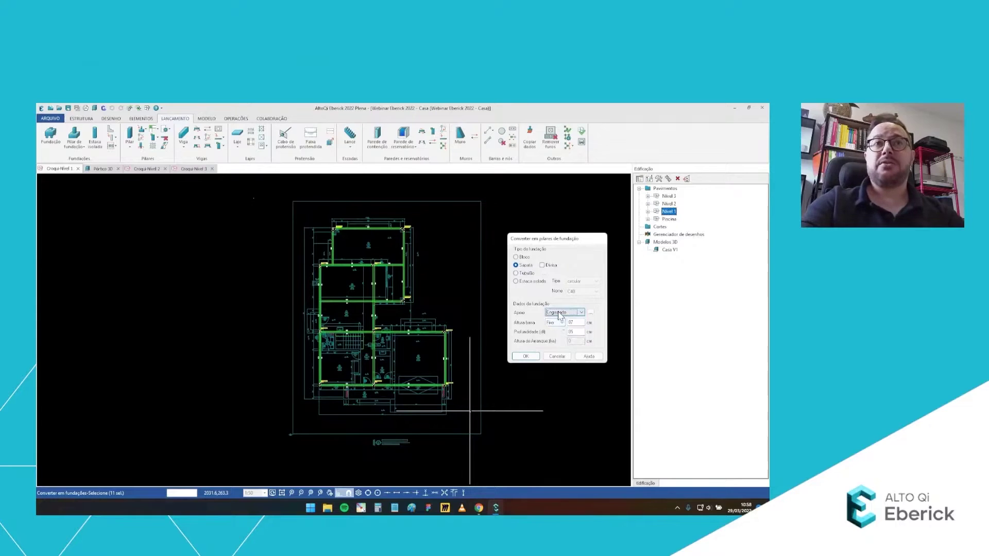
left_click(556, 322)
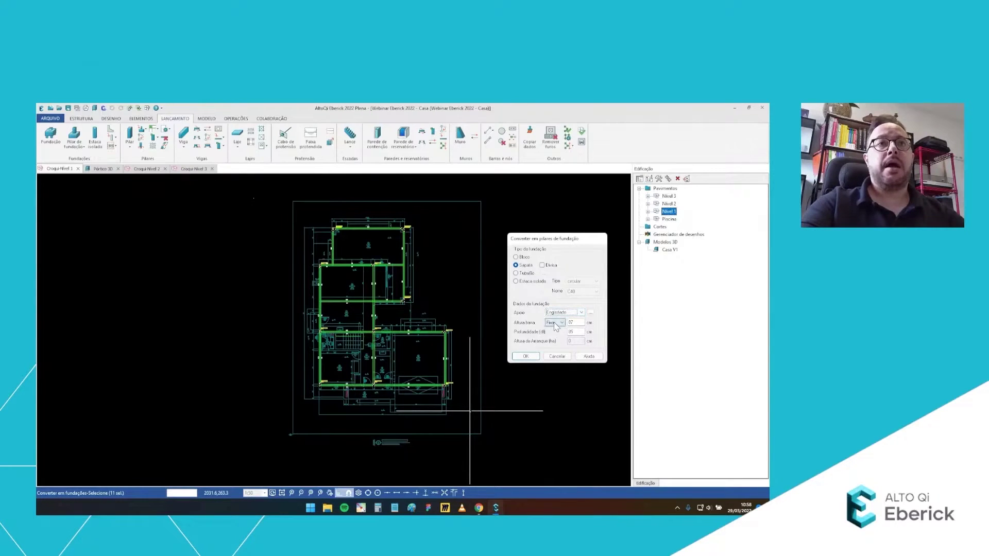
left_click(556, 330)
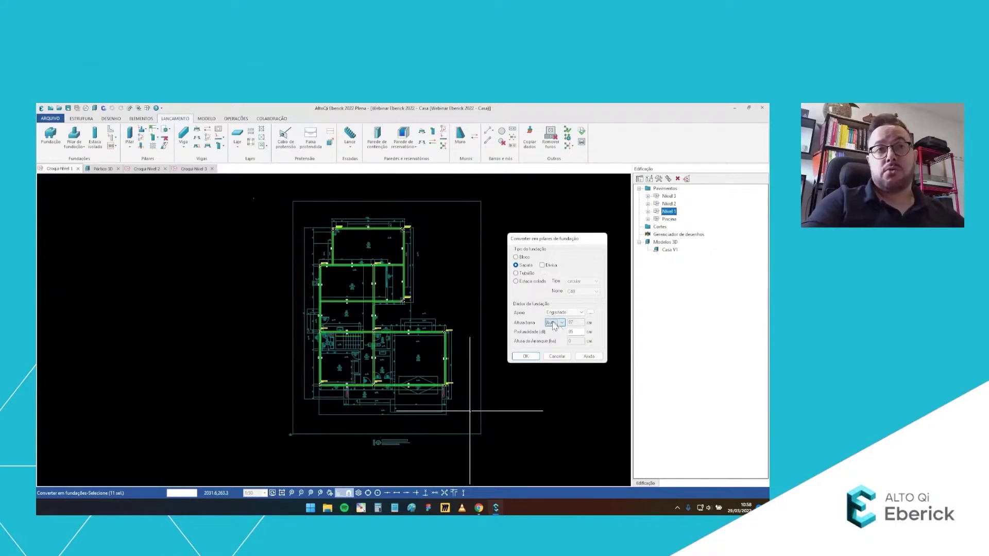
double_click(571, 331)
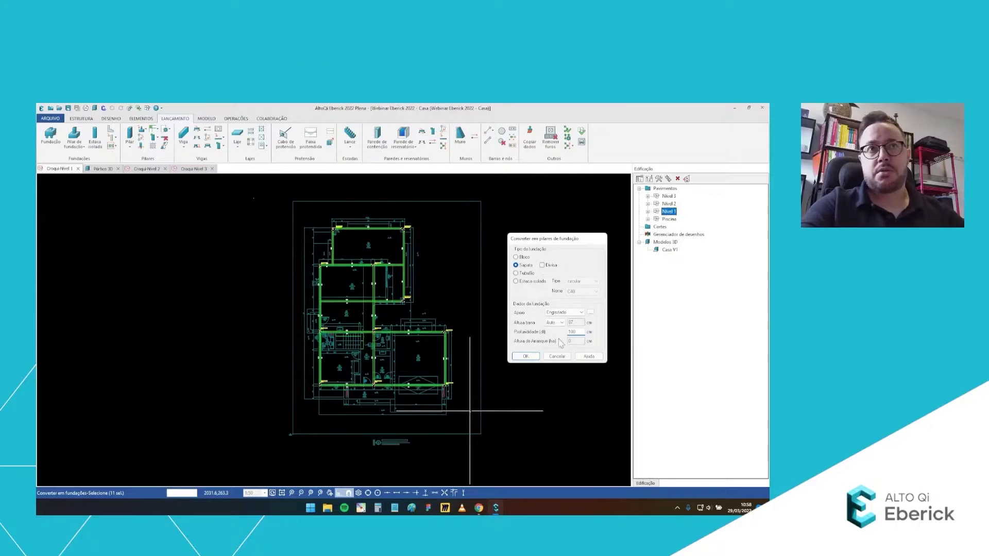
Convert the selected pillars into Sapata foundations with Engastado support and 100 cm depth, and inspect the footings in the 3D frame
left_click(530, 359)
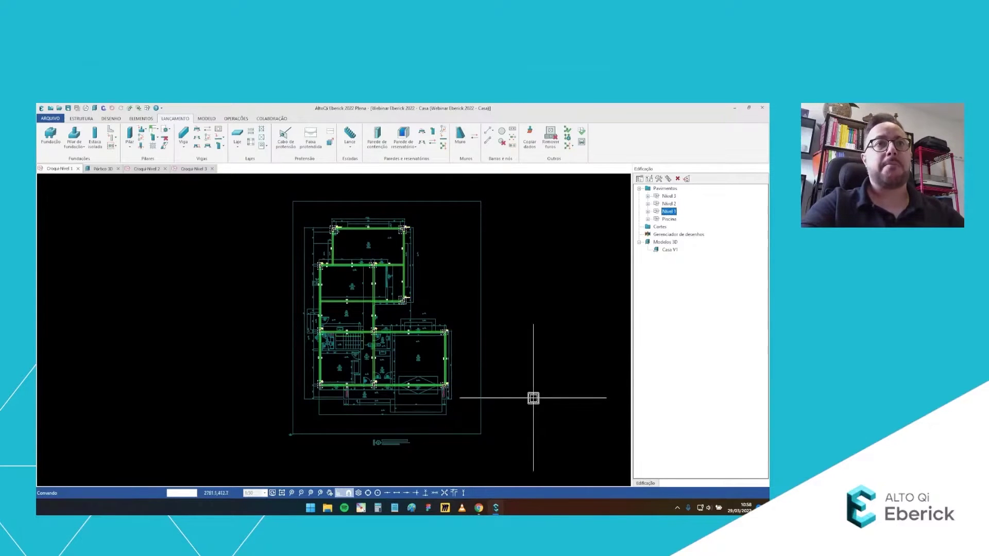
left_click(100, 171)
left_click(75, 138)
scroll(401, 340, "down", 3)
left_click_drag(400, 344, 420, 359)
left_click_drag(285, 440, 386, 380)
scroll(275, 369, "up", 5)
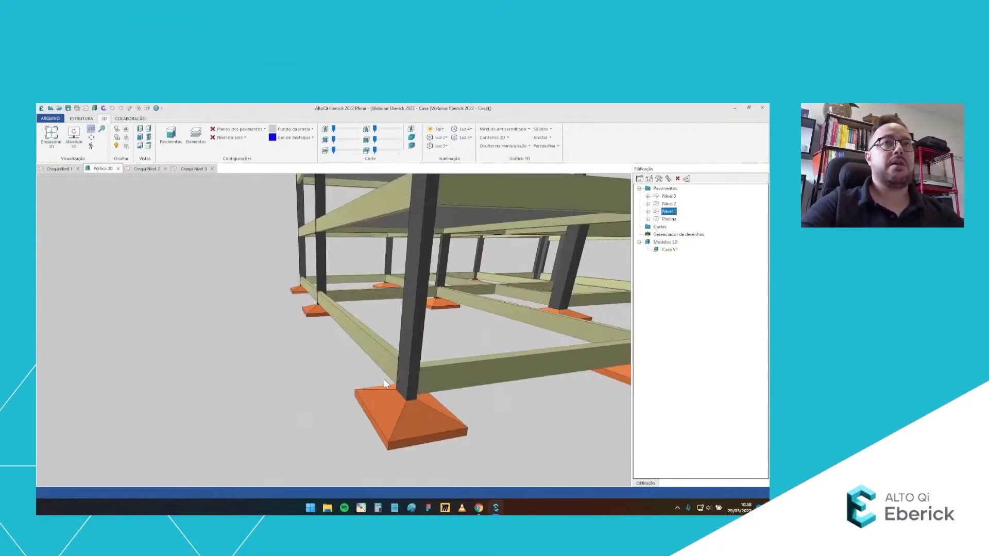
Set the foundation depth of corner pillar P9 on Nível 1 to 150 cm
double_click(668, 212)
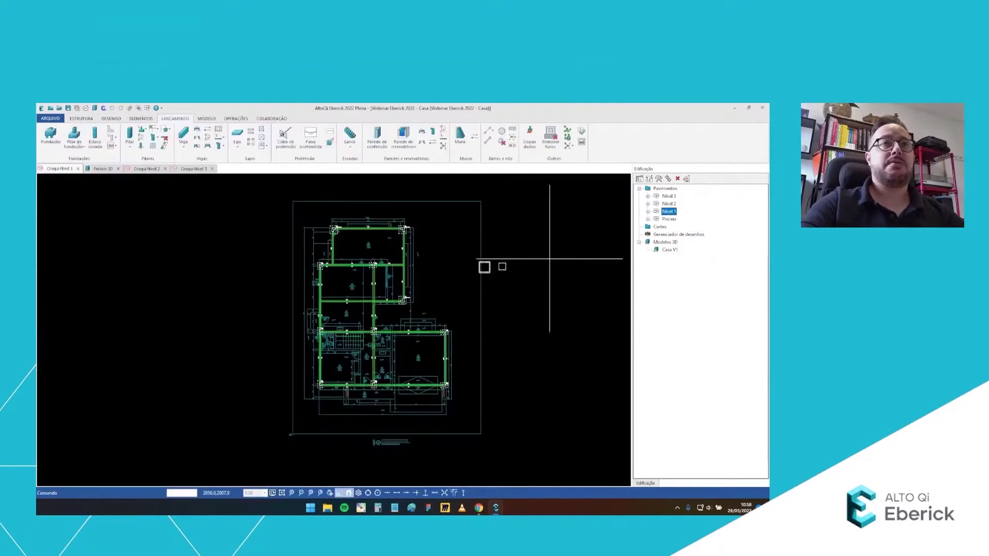
left_click(95, 169)
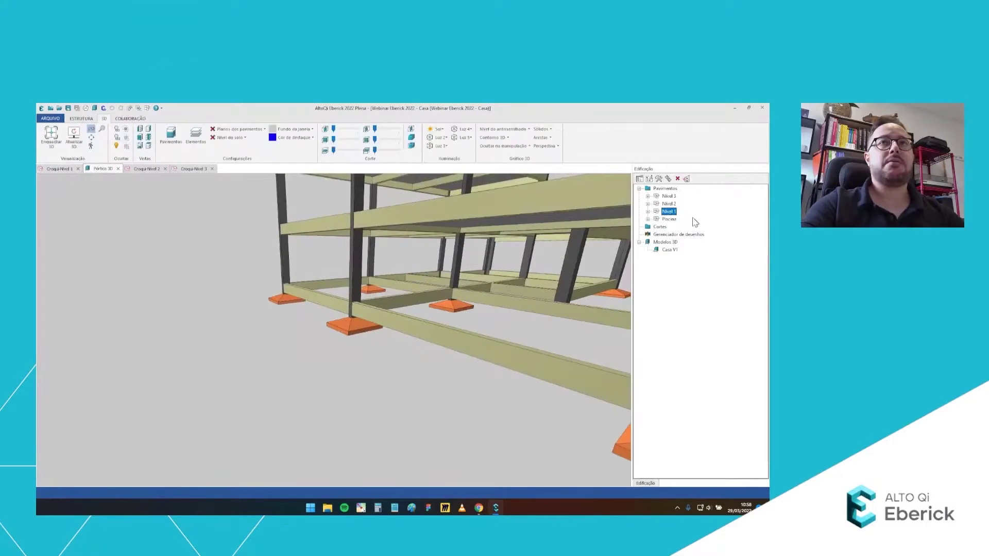
double_click(668, 212)
scroll(316, 384, "up", 5)
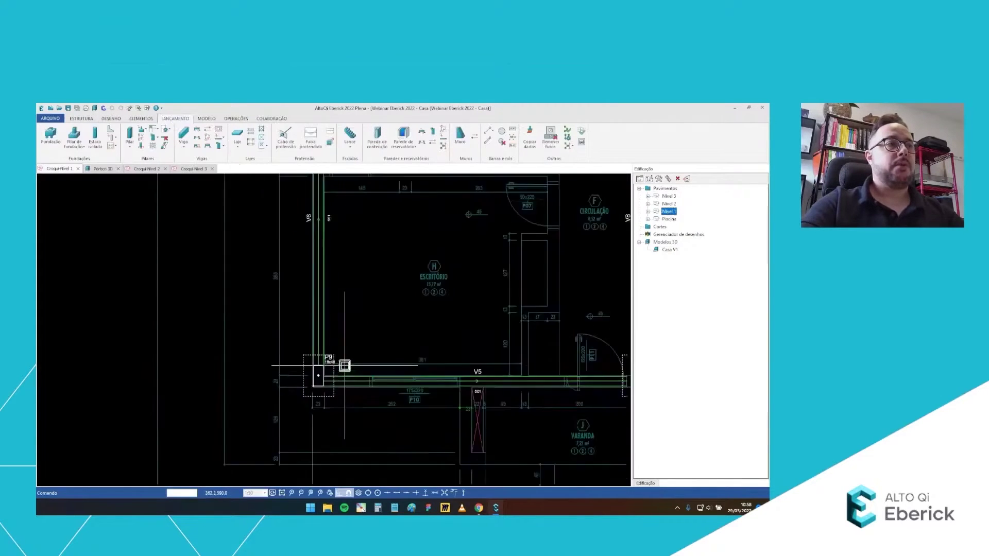
left_click(319, 356)
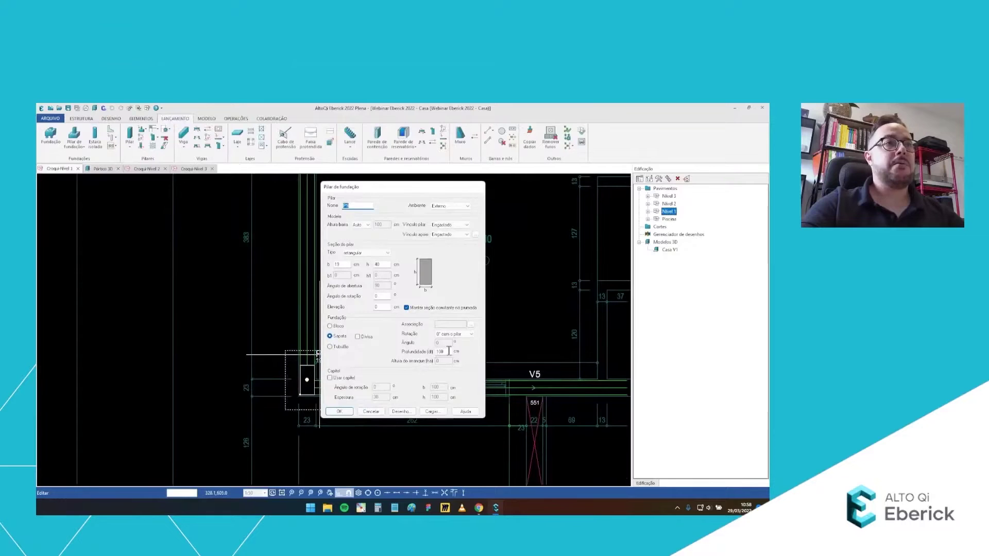
left_click(339, 411)
Copy only the 150 cm foundation depth from P9 to the other foundation pillars and check the lowered footings in the 3D frame
left_click(530, 137)
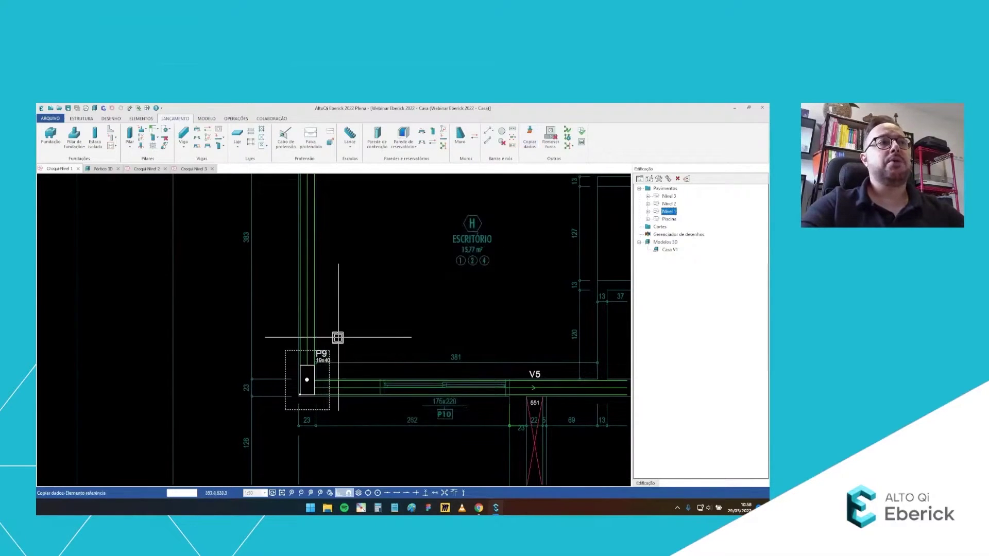
left_click(320, 357)
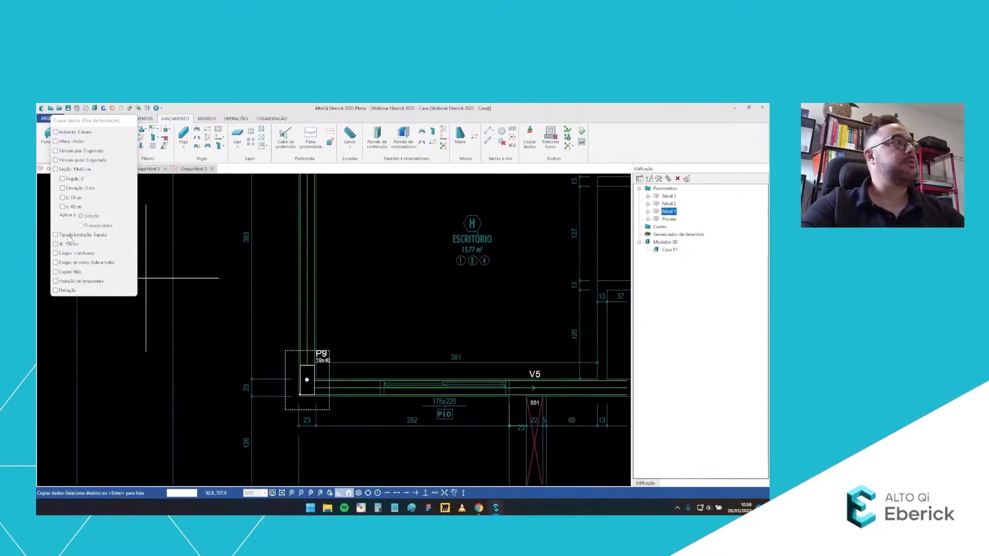
left_click(55, 244)
scroll(329, 389, "down", 7)
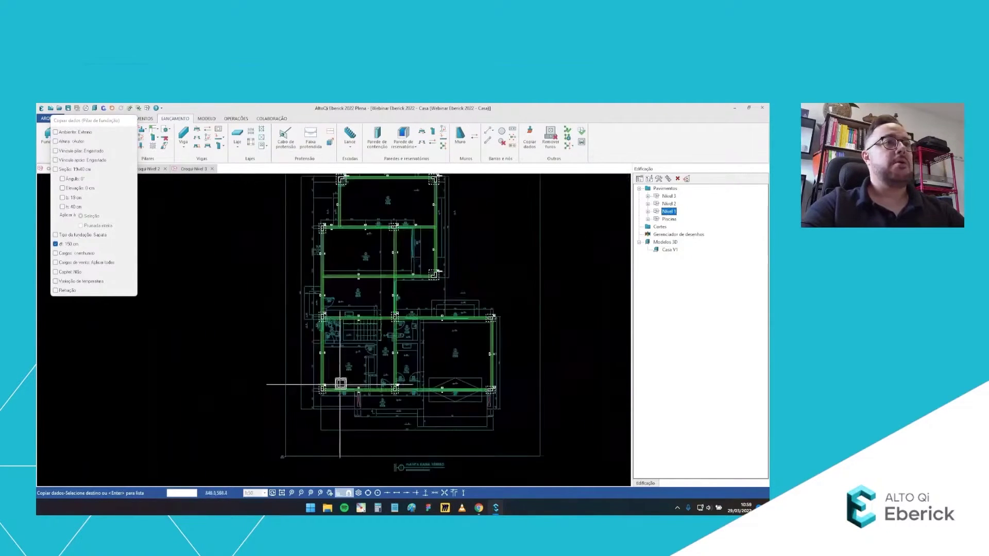
left_click_drag(452, 428, 265, 242)
key("Return")
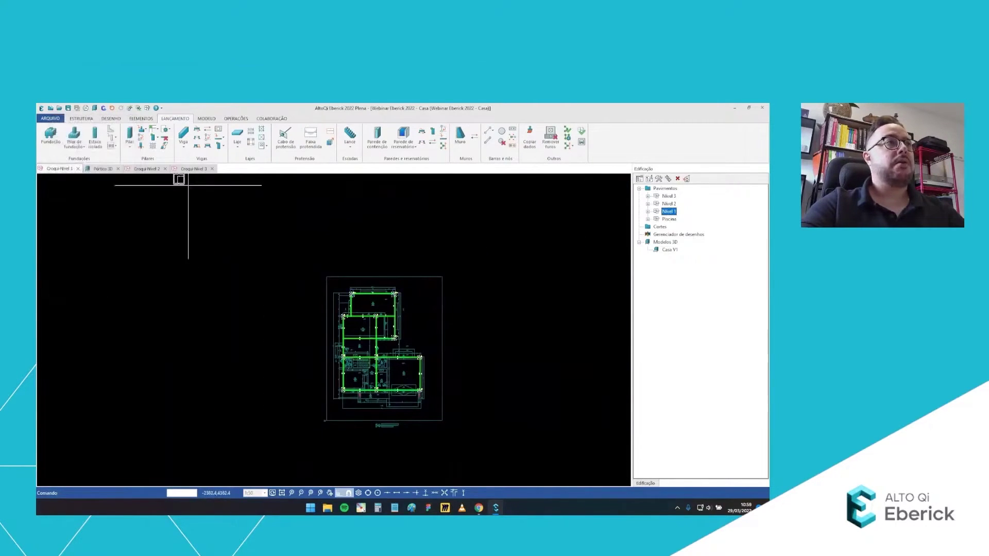
left_click(101, 168)
scroll(234, 339, "down", 6)
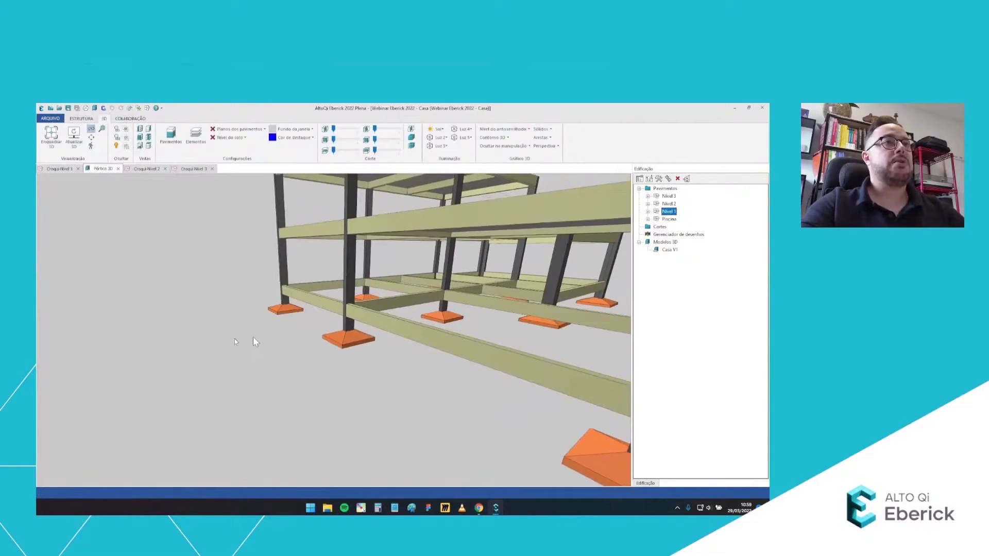
left_click_drag(507, 343, 446, 324)
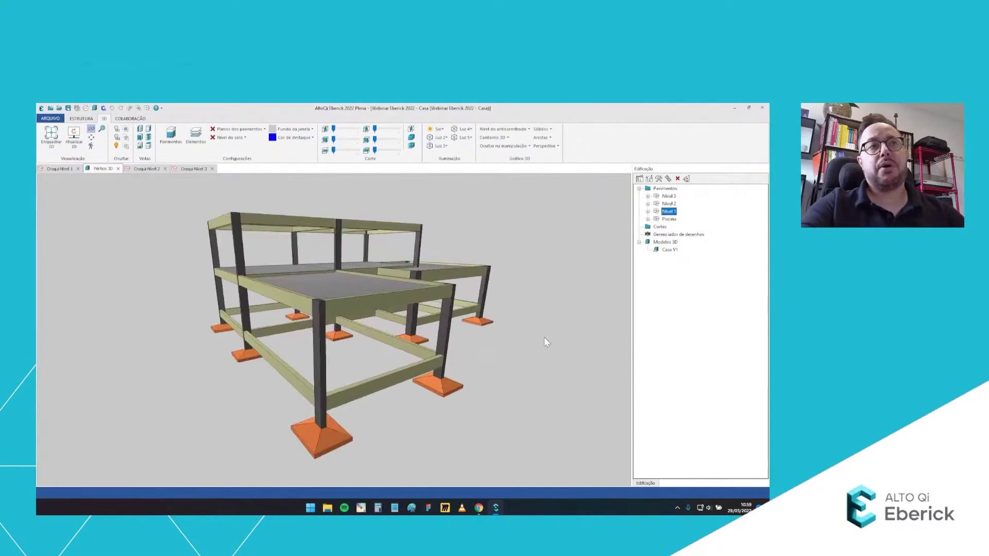
left_click_drag(509, 348, 445, 359)
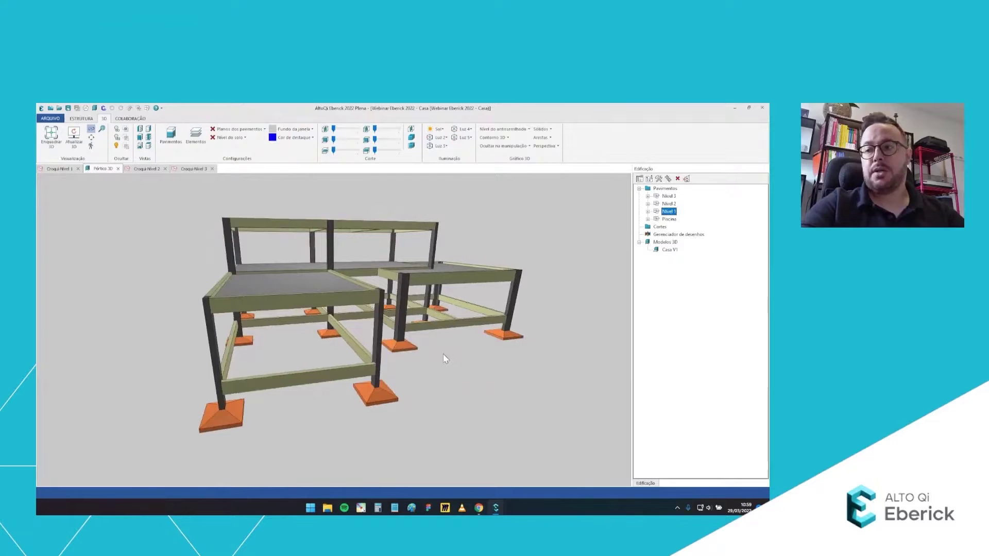
left_click_drag(445, 359, 448, 289)
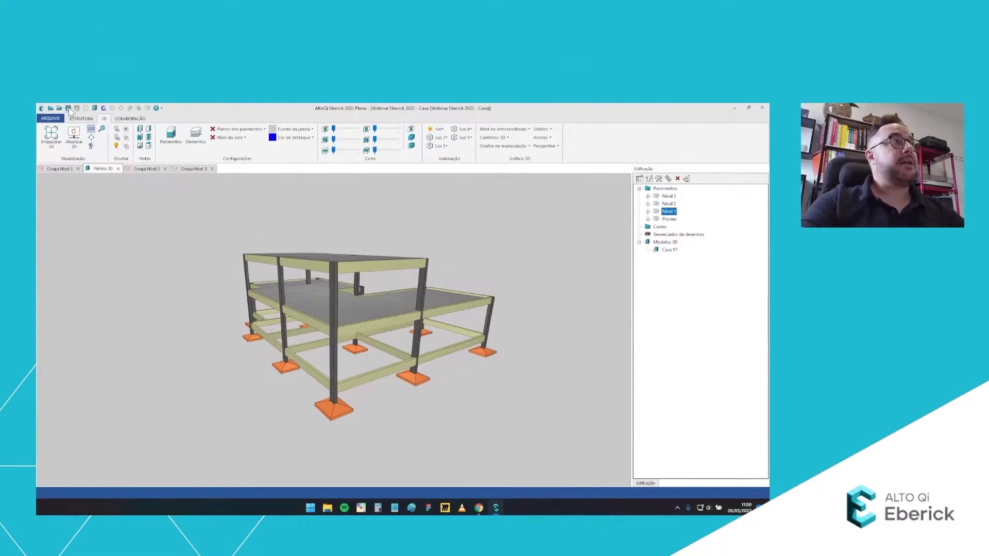
Process the structure with only the linear static analysis, leaving element design, displacement and dynamic checks off
left_click(82, 119)
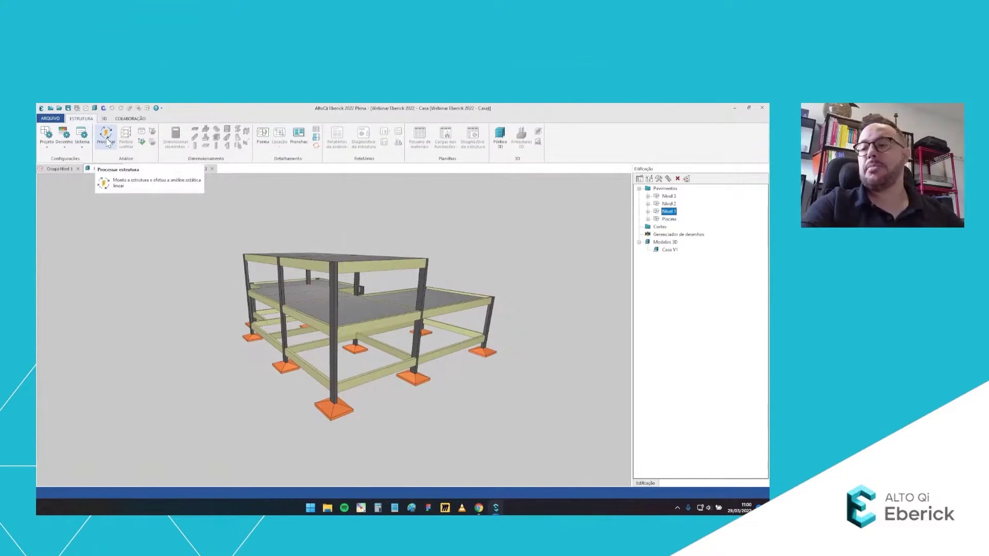
left_click(107, 139)
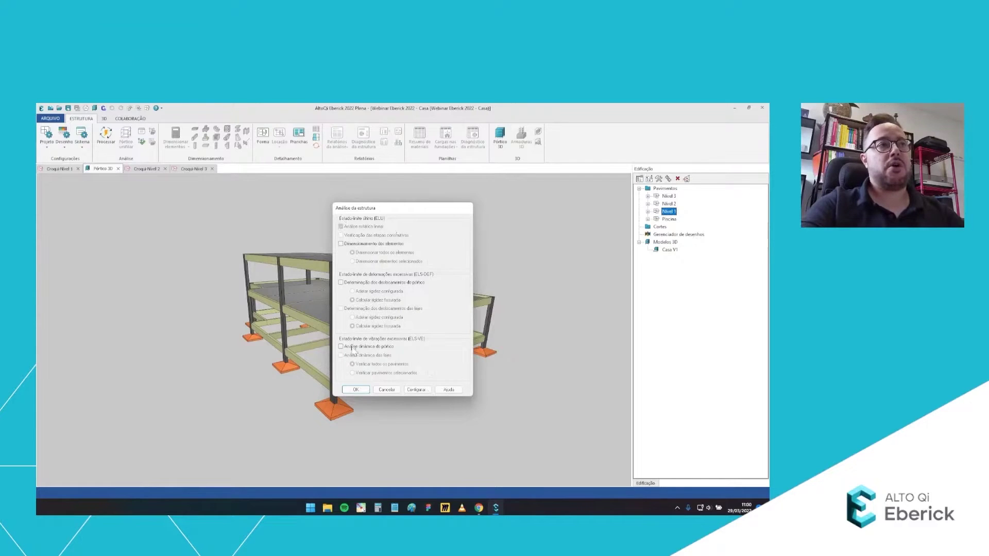
left_click(354, 390)
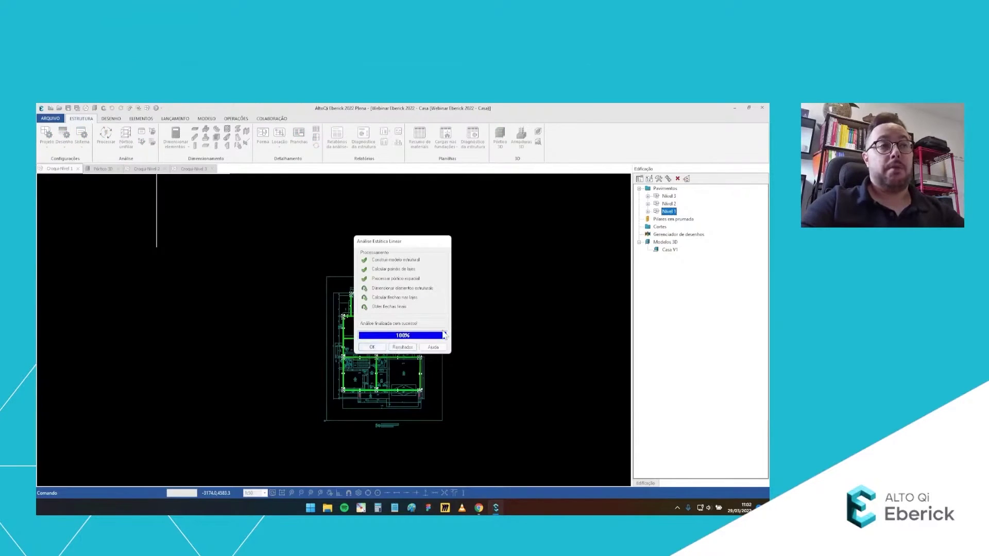
Review the linear static analysis results, focusing on the vertical loads and the load-to-area ratio, and close them
left_click(405, 332)
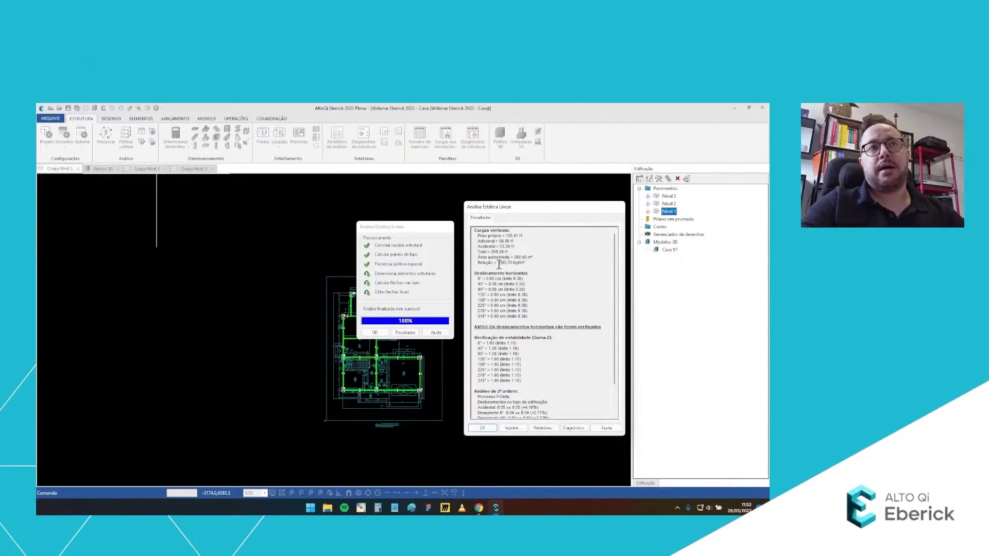
left_click_drag(498, 263, 511, 264)
left_click(517, 264)
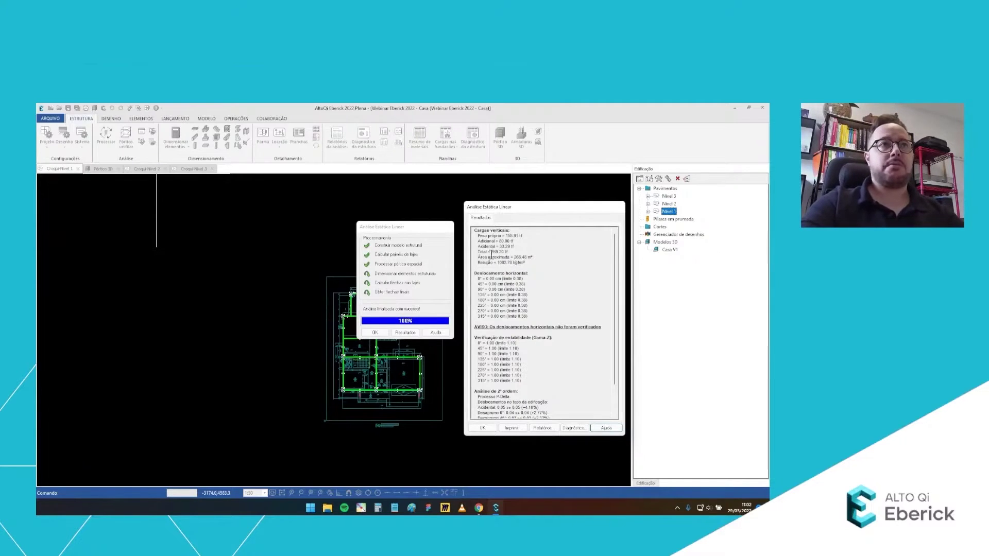
left_click_drag(508, 263, 500, 263)
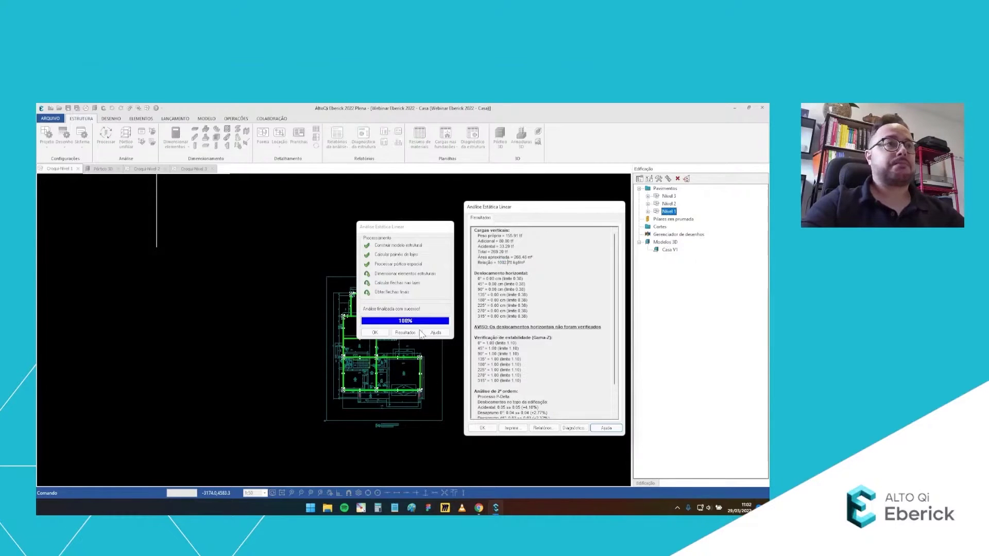
left_click(482, 428)
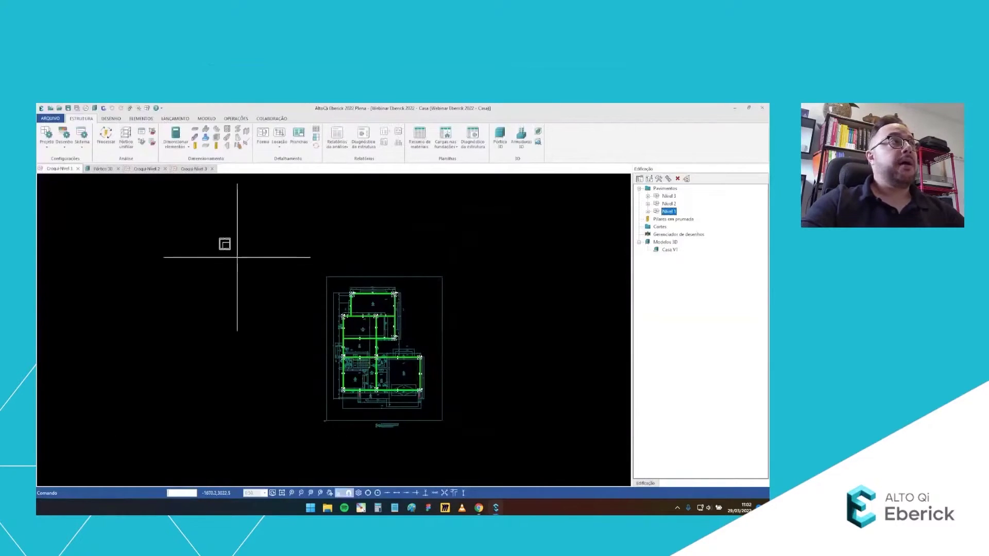
Try the grillage plus spatial frame process in the project's analysis settings and restore Modelo integrado
left_click(47, 137)
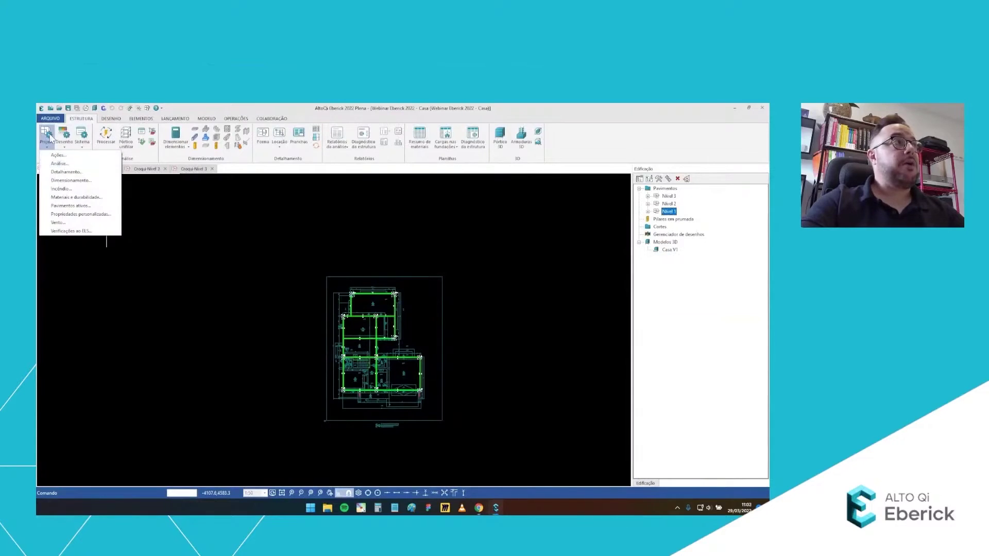
left_click(63, 163)
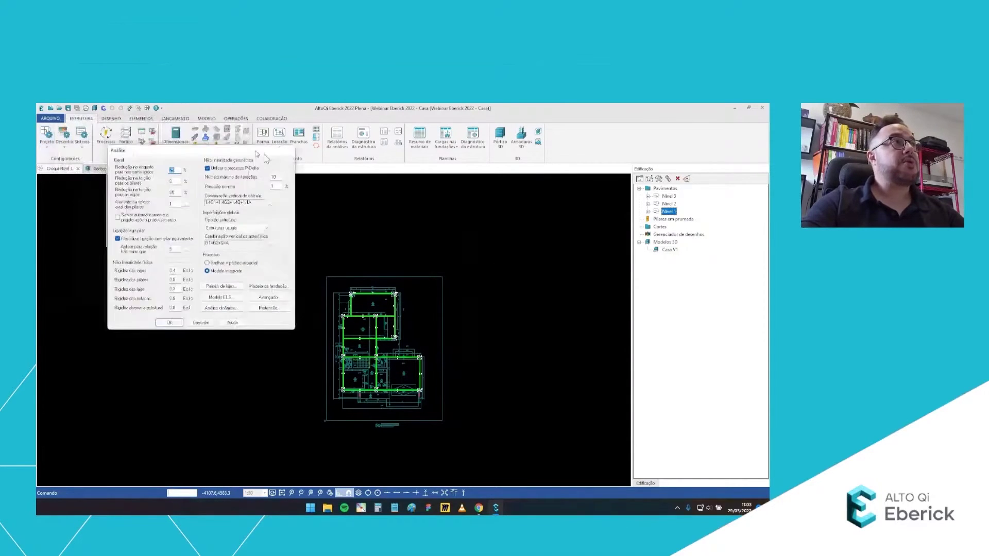
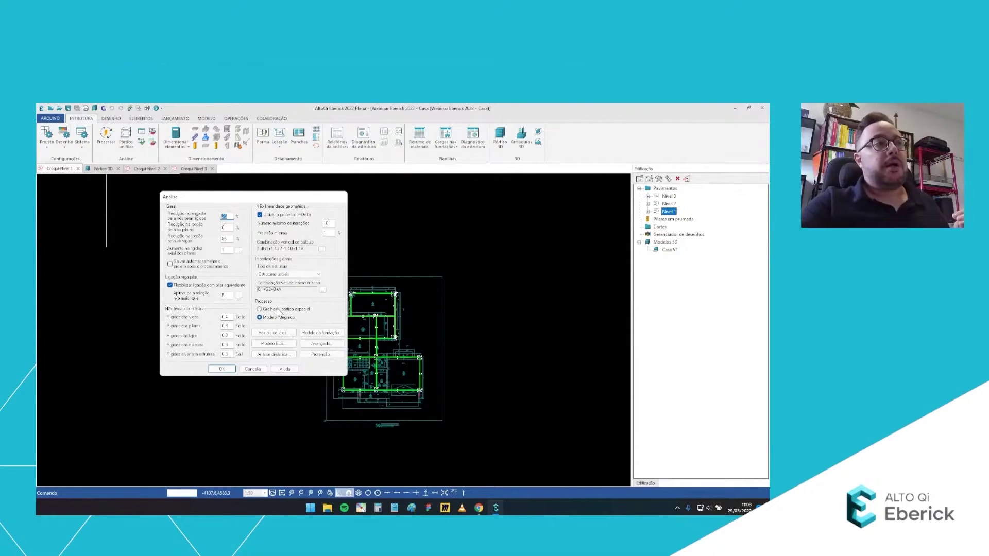
left_click(278, 310)
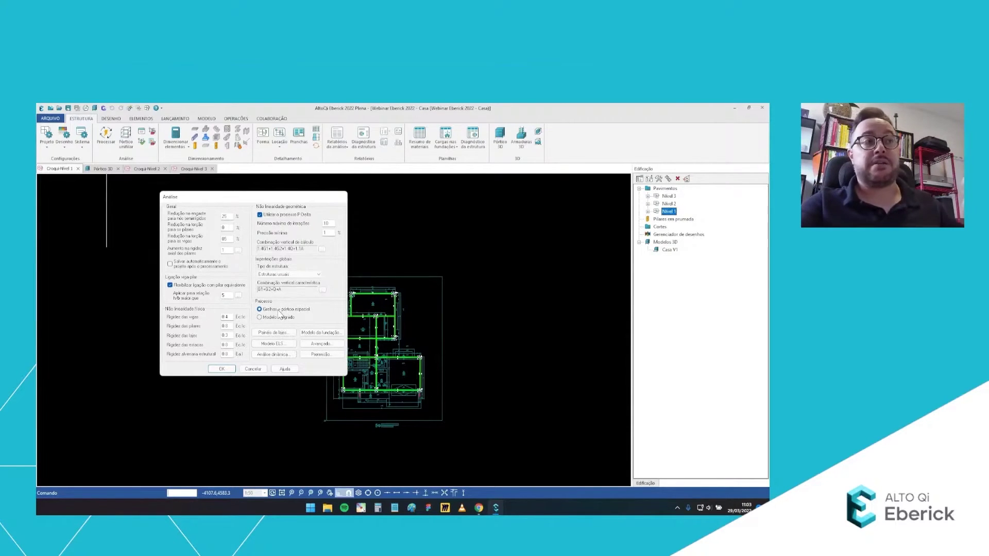
left_click(280, 318)
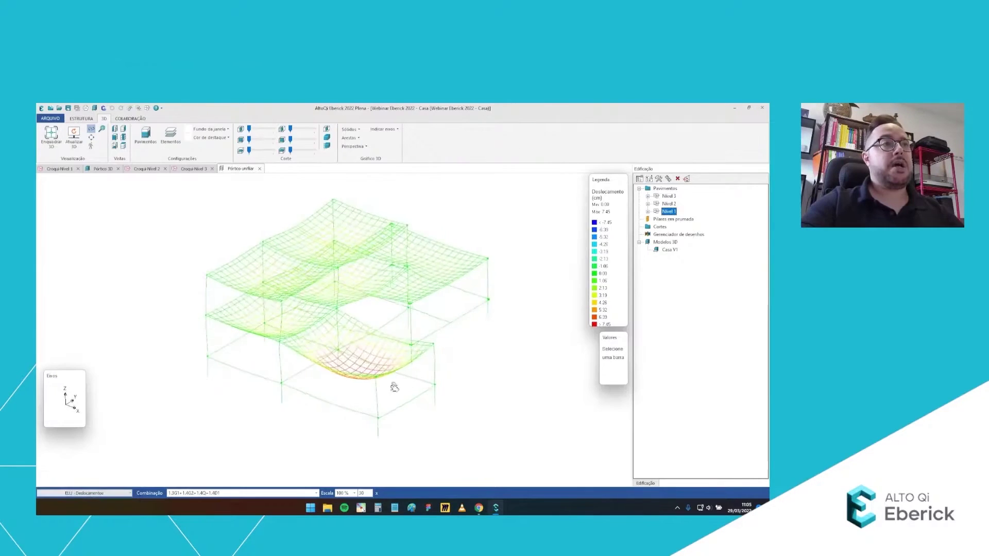
Examine the ELU displacements of the slabs in the unifilar frame from several angles, focusing on the most deformed slab
scroll(391, 386, "up", 3)
mouse_move(432, 355)
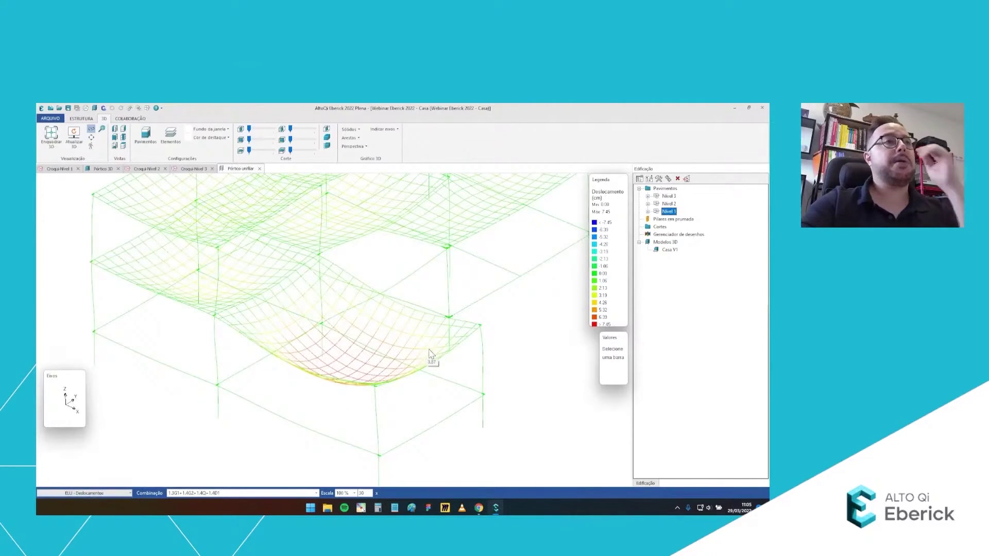
scroll(401, 330, "down", 3)
middle_click_drag(428, 322, 417, 348)
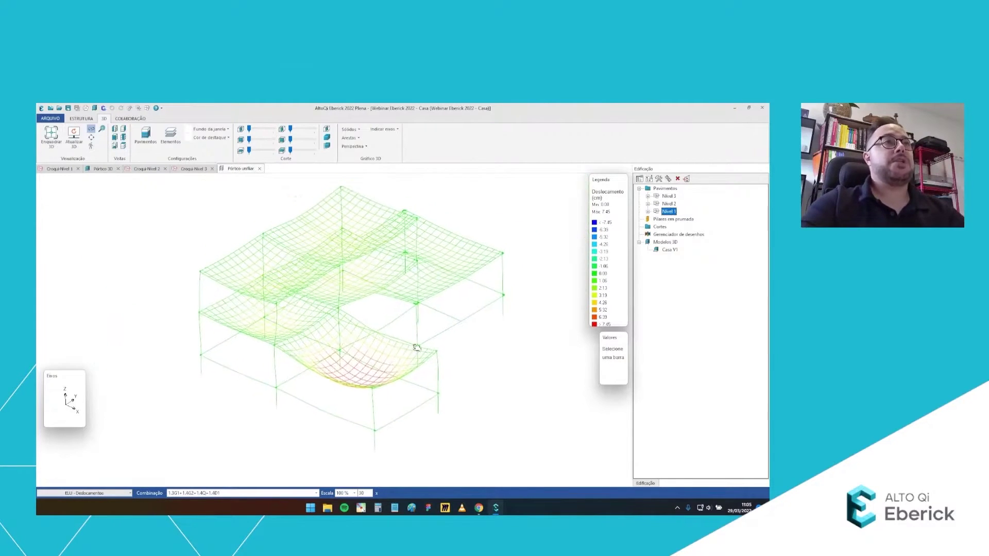
mouse_move(442, 347)
left_mouse_down()
mouse_move(435, 331)
mouse_move(446, 329)
left_mouse_up()
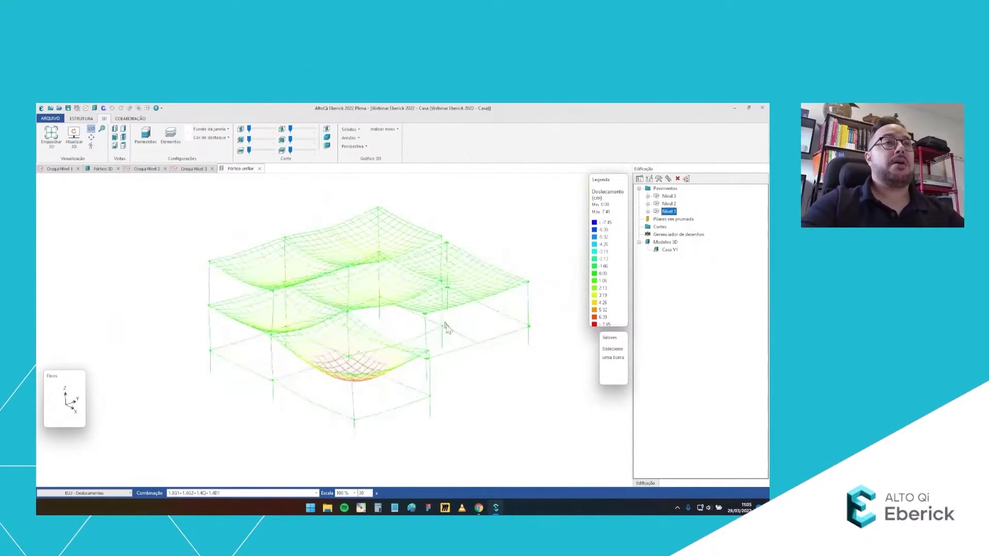
middle_click_drag(446, 329, 406, 309)
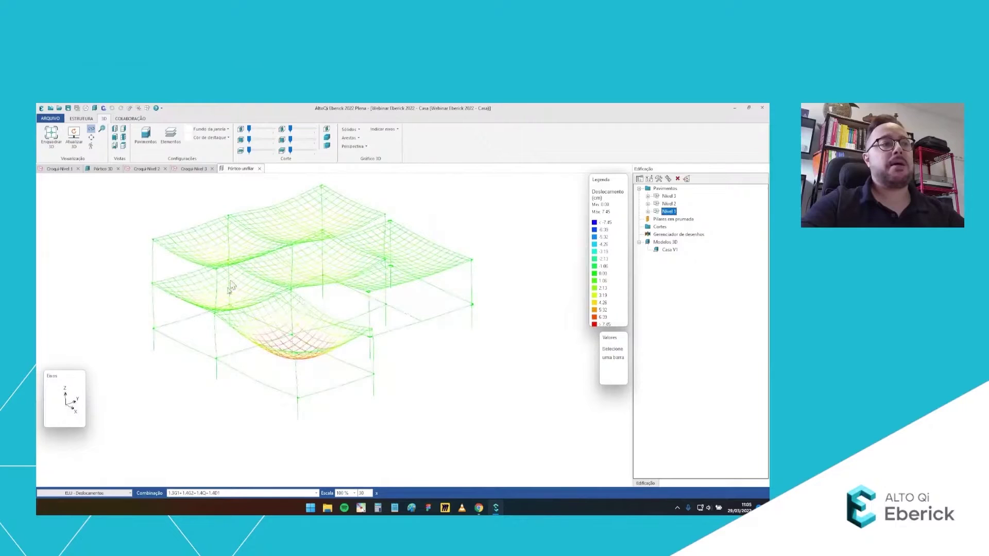
middle_click_drag(309, 353, 334, 344)
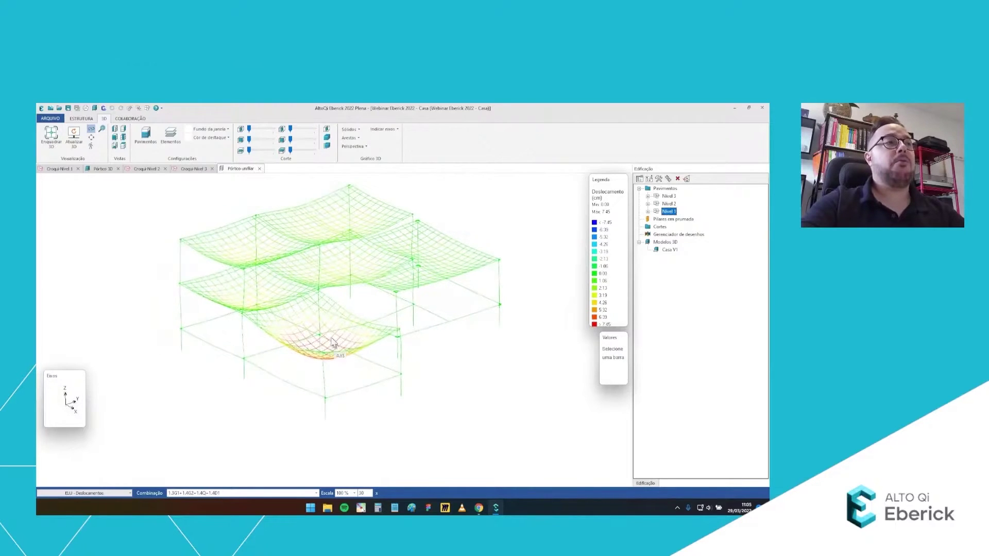
left_click_drag(332, 340, 299, 268)
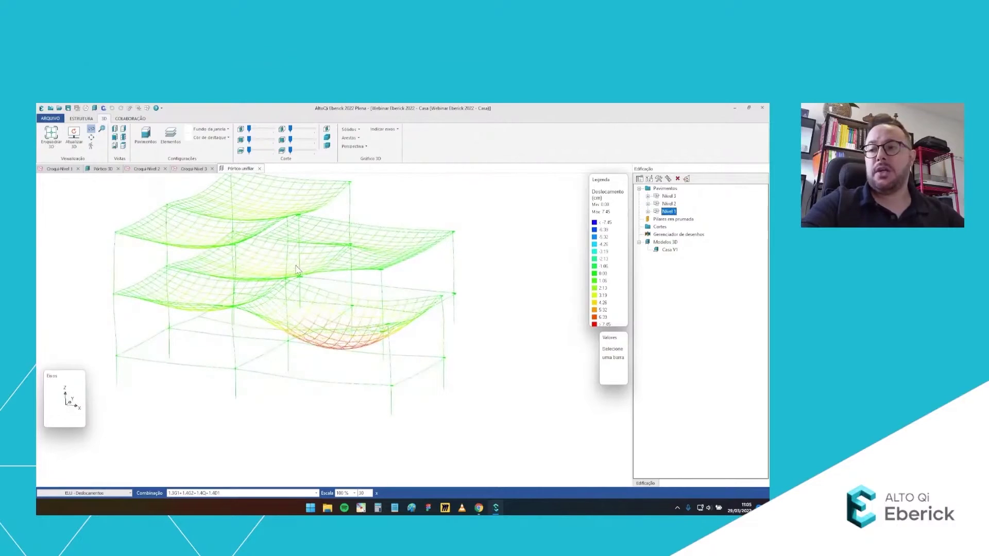
left_click_drag(337, 342, 332, 377)
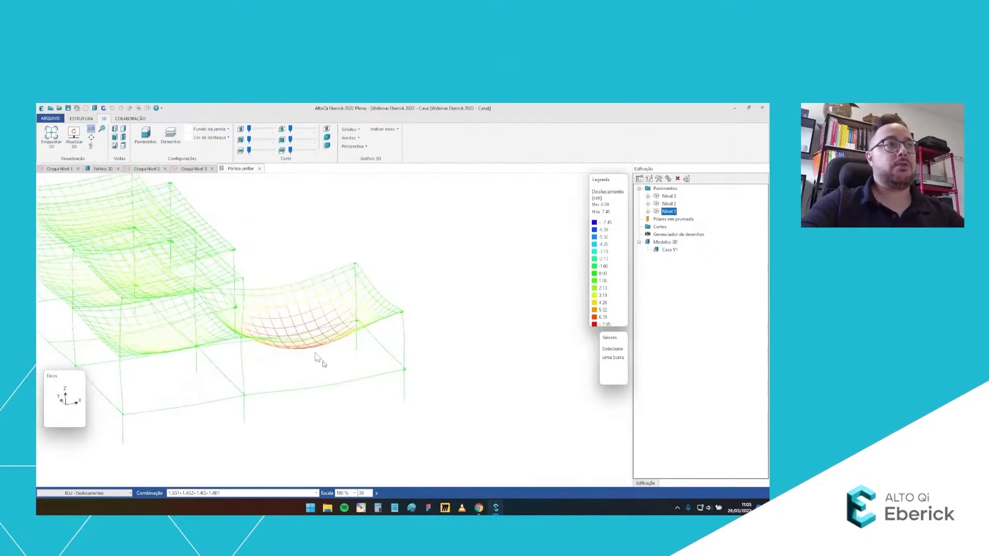
scroll(307, 329, "up", 2)
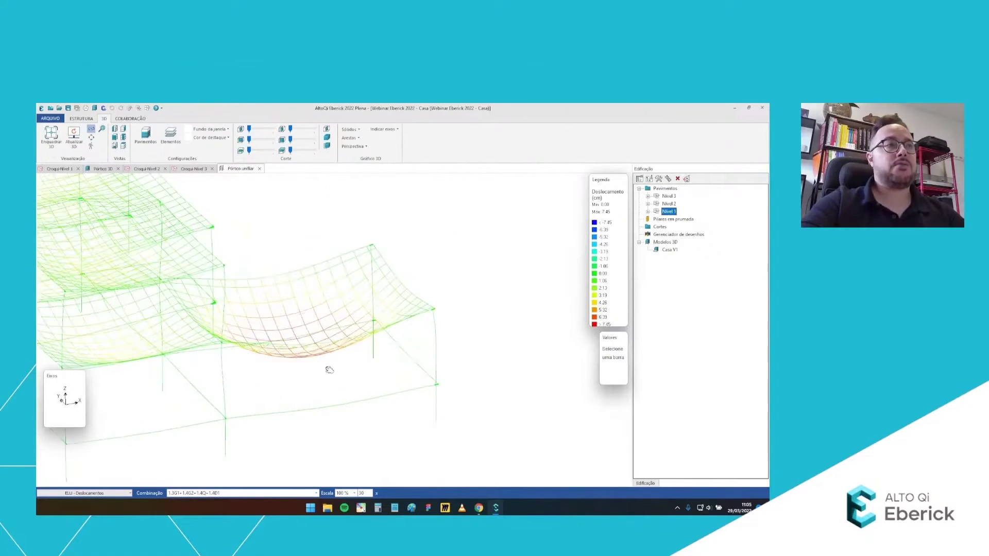
left_click_drag(329, 370, 400, 348)
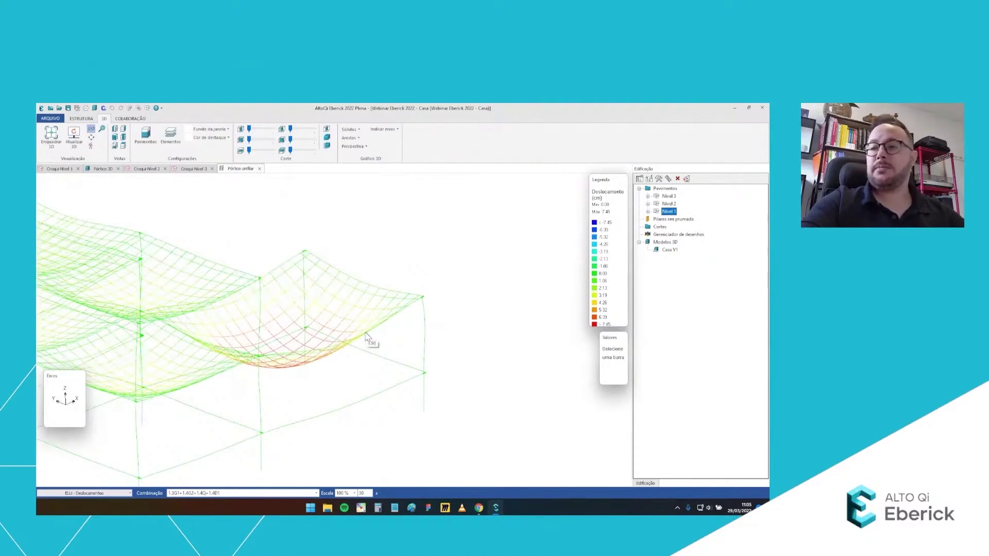
Examine the unifilar frame's displacements from several sides, comparing the upper-level slabs with the most deformed lower slab
left_click_drag(380, 327, 242, 347)
left_click_drag(327, 325, 245, 340)
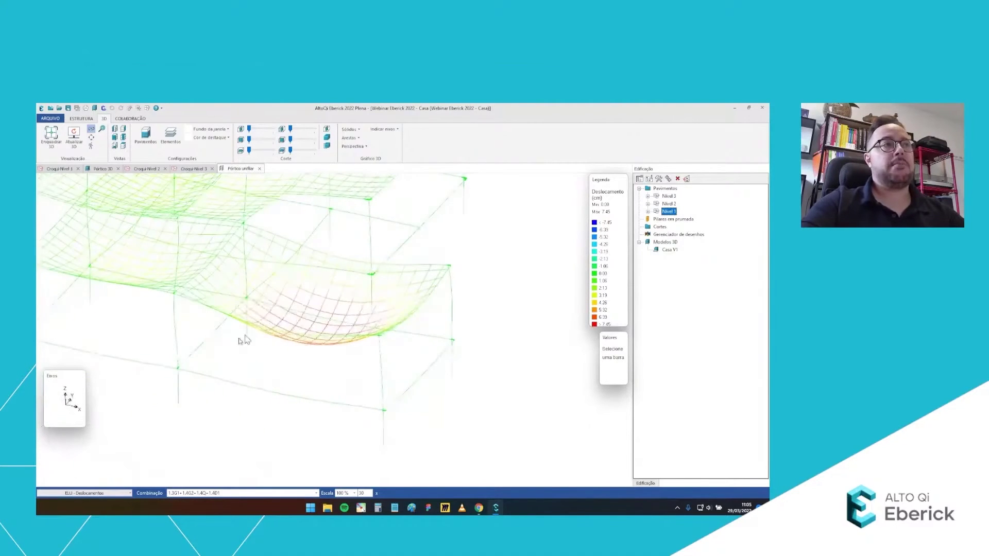
left_click_drag(304, 327, 237, 277)
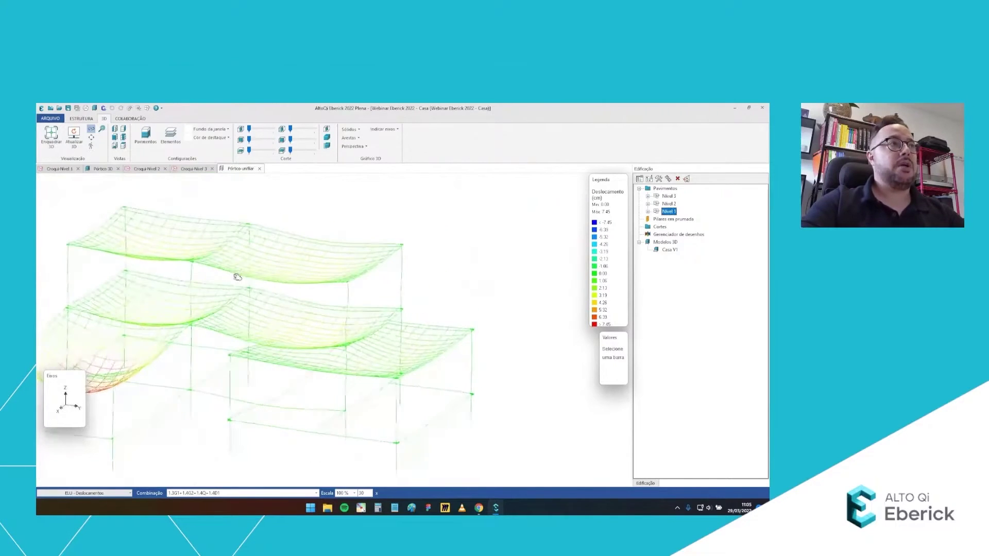
scroll(354, 227, "up", 3)
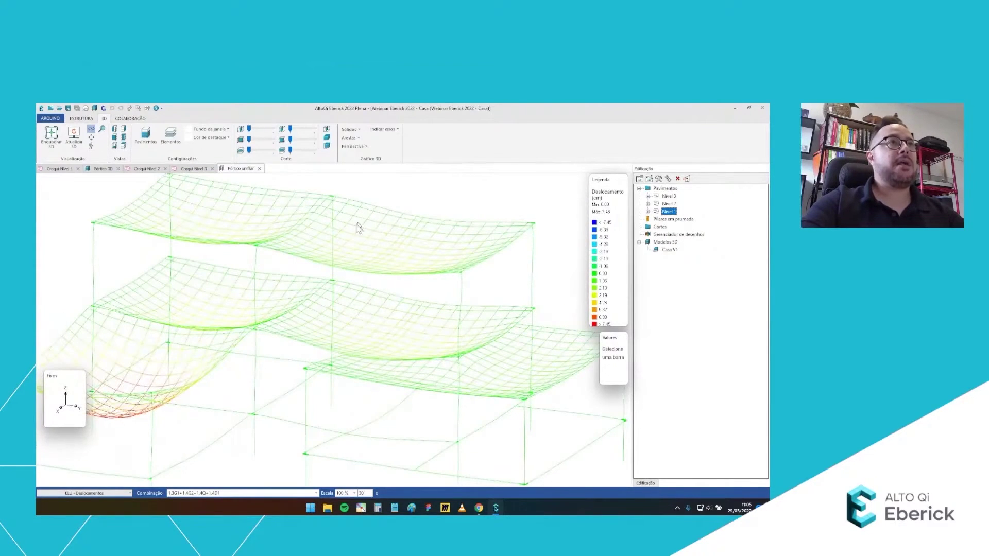
left_click_drag(401, 256, 421, 220)
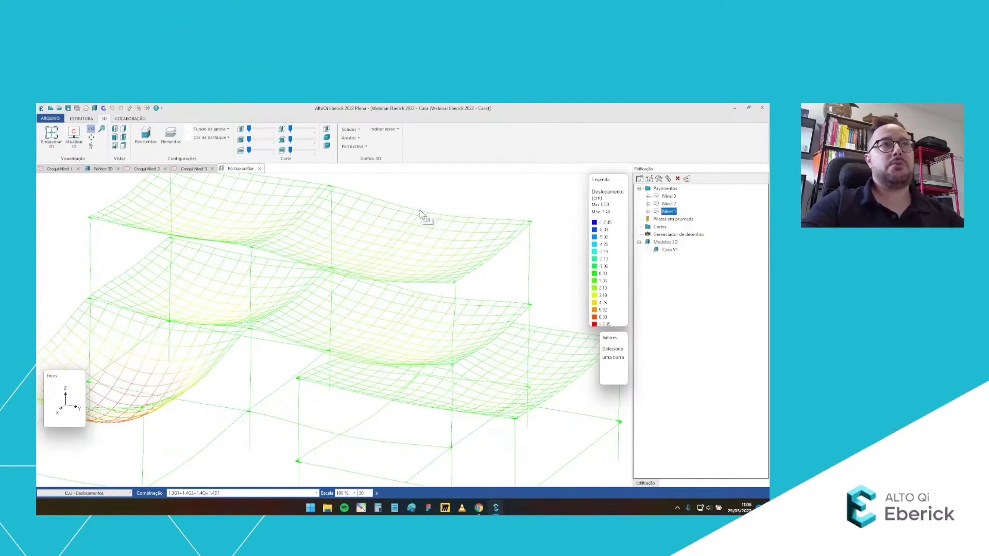
middle_click_drag(424, 224, 472, 208)
left_click_drag(459, 221, 427, 260)
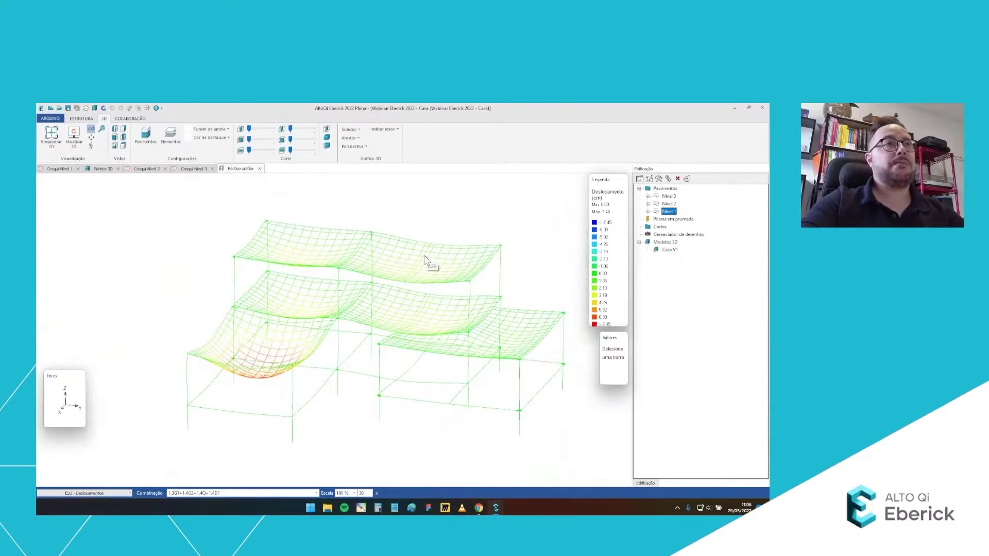
scroll(427, 263, "up", 5)
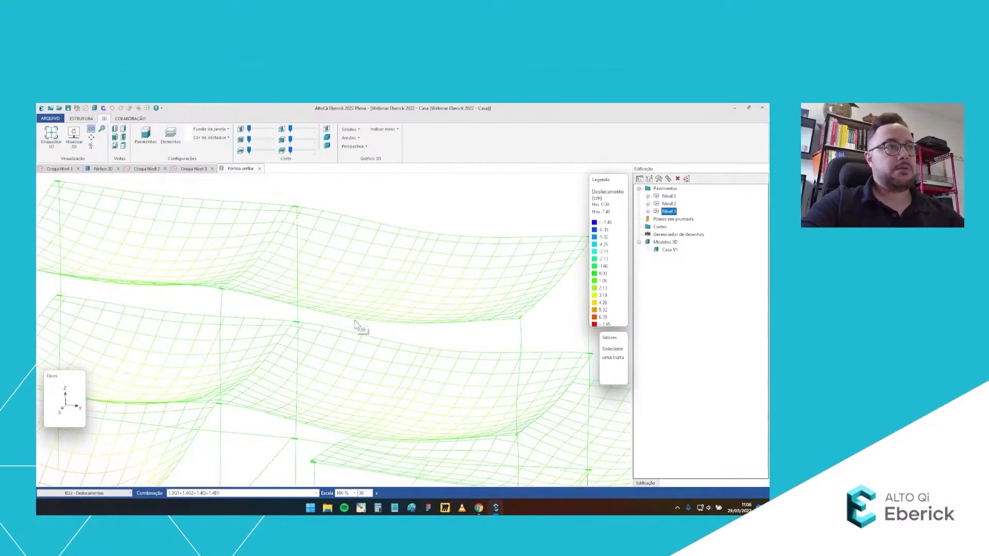
left_click_drag(376, 322, 425, 296)
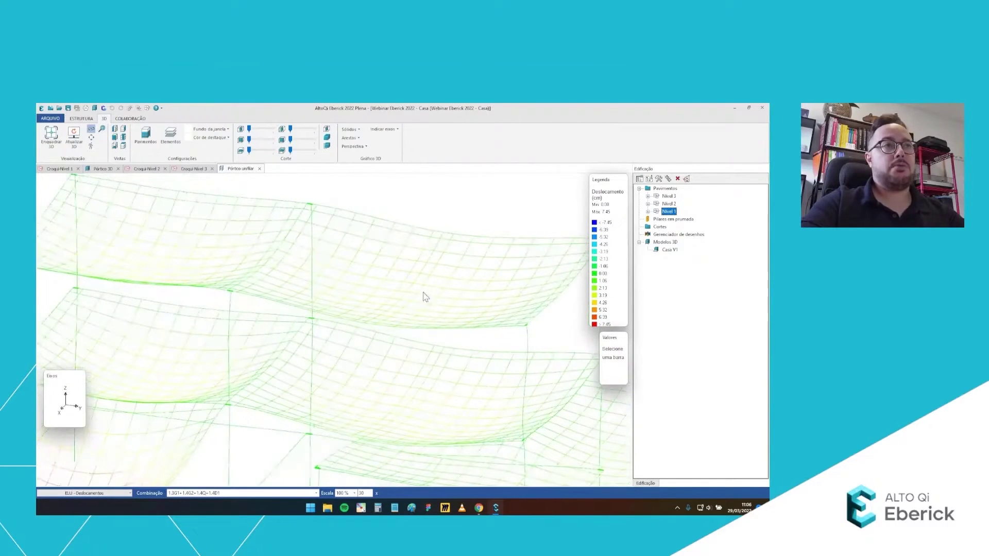
scroll(405, 301, "down", 5)
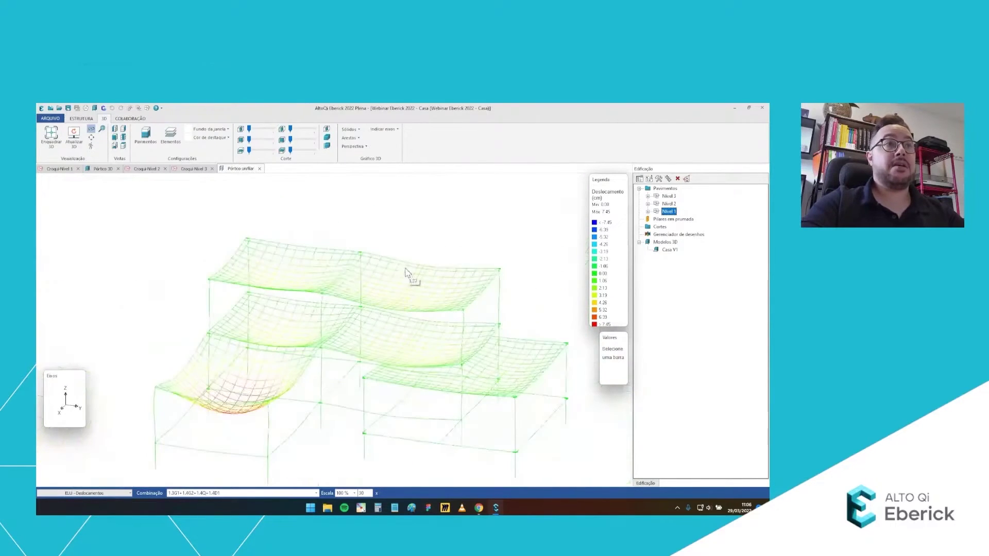
left_click_drag(428, 314, 360, 321)
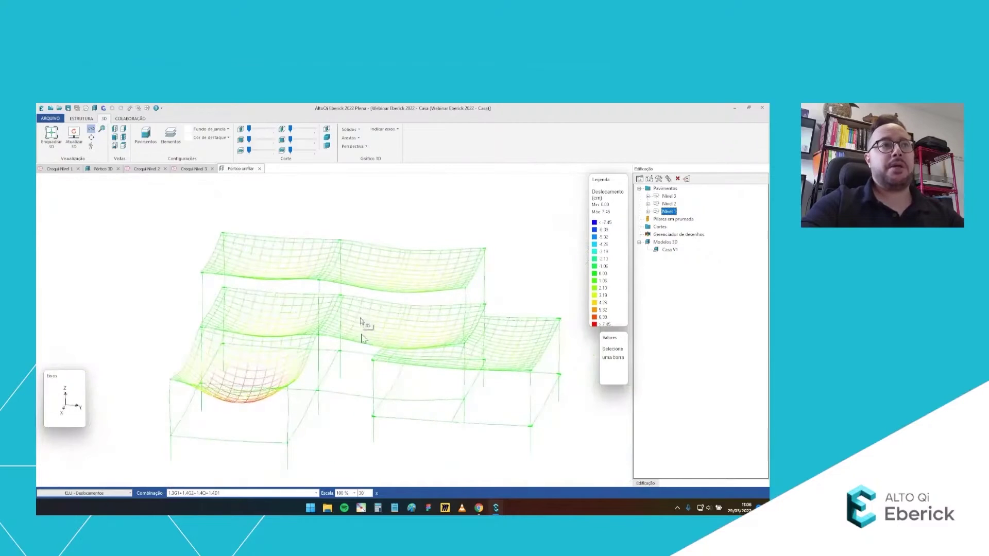
middle_click_drag(423, 297, 435, 321)
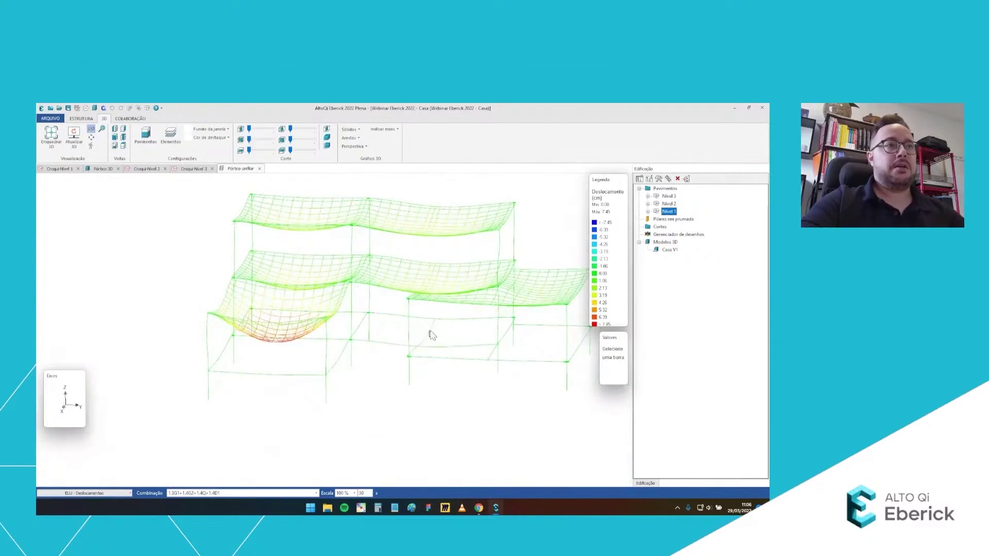
left_click_drag(342, 363, 464, 347)
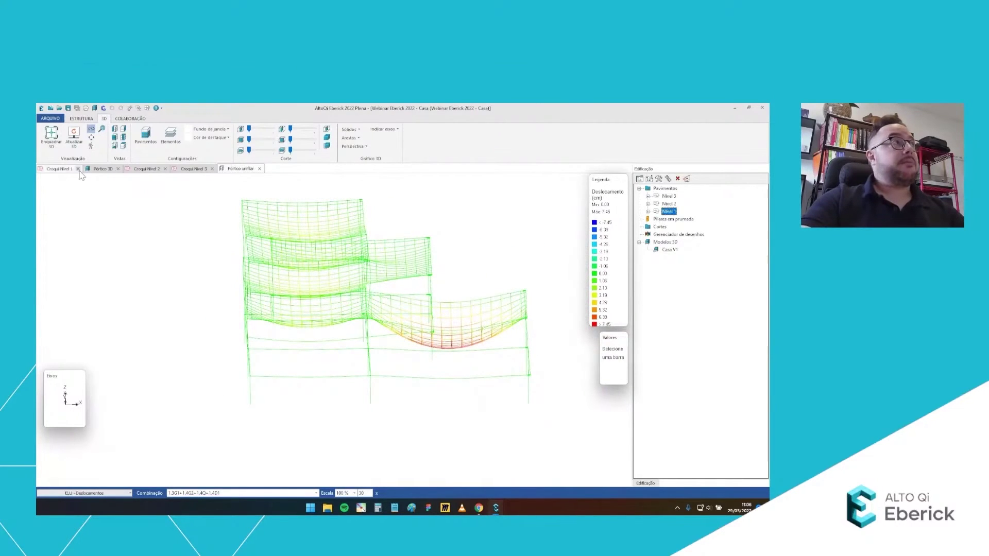
Inspect the 3D frame around the most deformed slab, checking its supporting beams, columns and the neighbouring spans
left_click(102, 169)
scroll(248, 276, "down", 5)
scroll(276, 338, "up", 3)
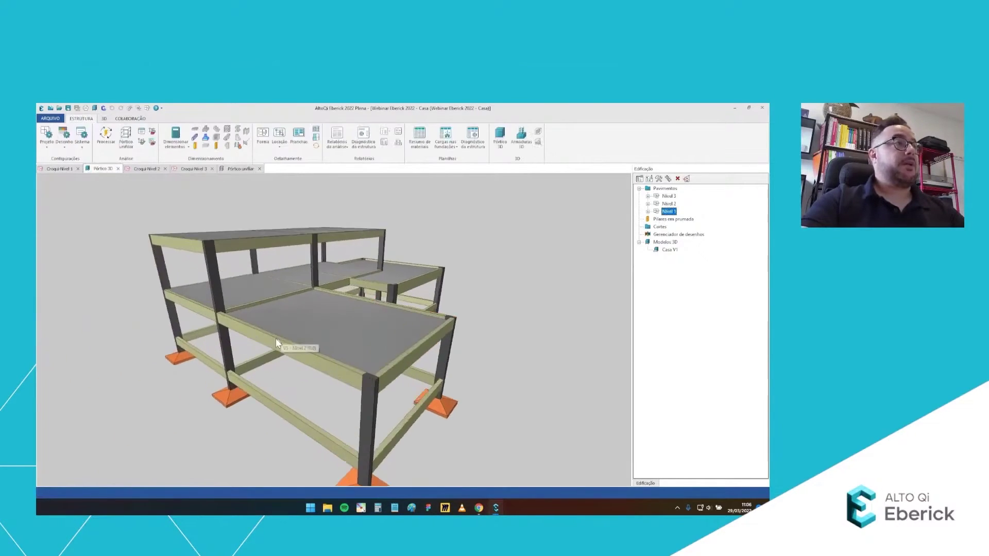
left_click_drag(305, 344, 387, 345)
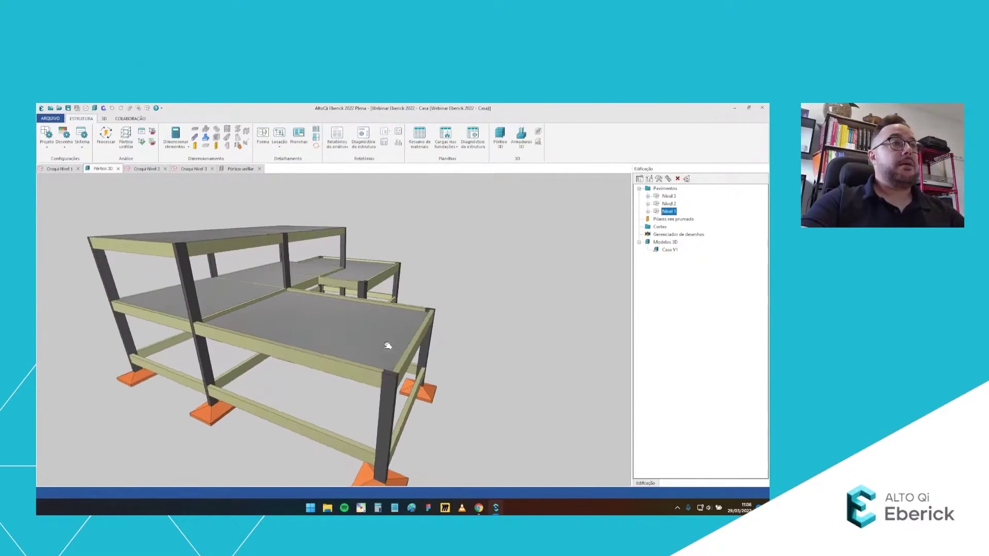
mouse_move(311, 342)
left_mouse_down()
mouse_move(320, 349)
mouse_move(318, 334)
left_mouse_up()
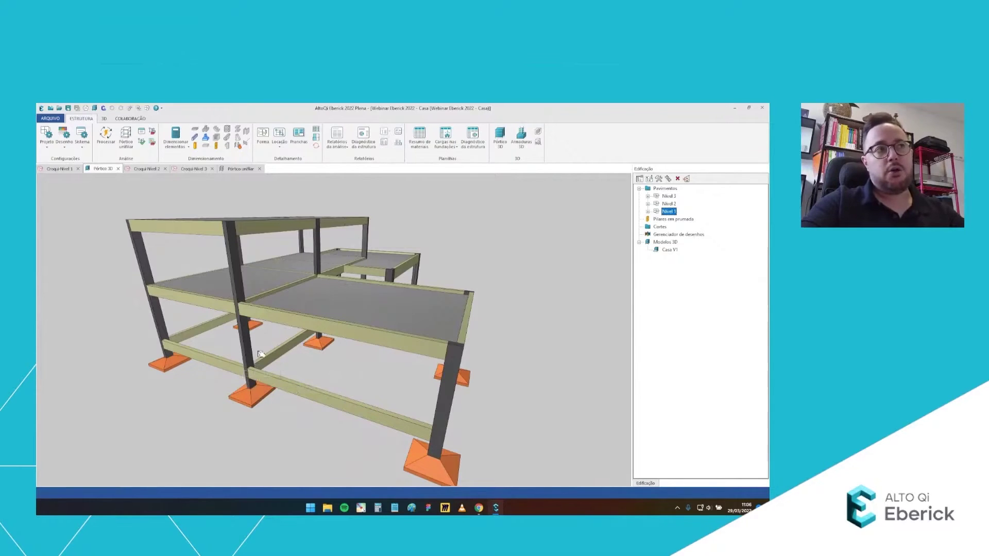
left_click_drag(260, 353, 363, 347)
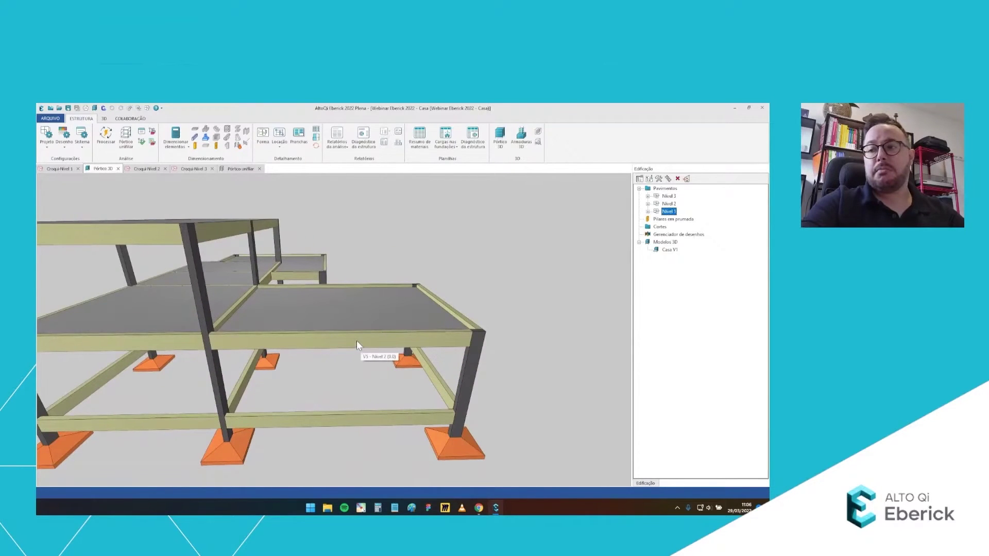
left_click_drag(356, 341, 431, 340)
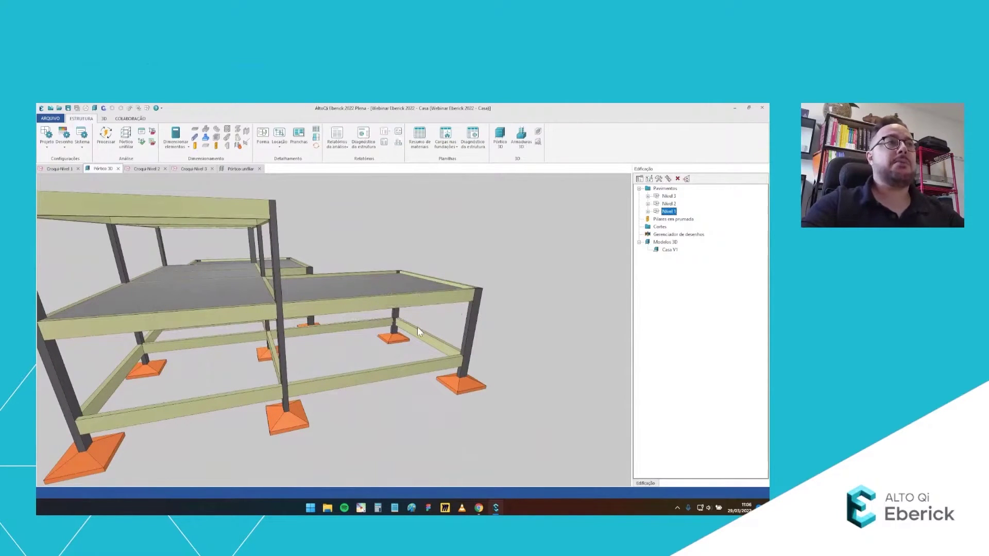
left_click_drag(455, 260, 268, 308)
left_click_drag(418, 263, 222, 344)
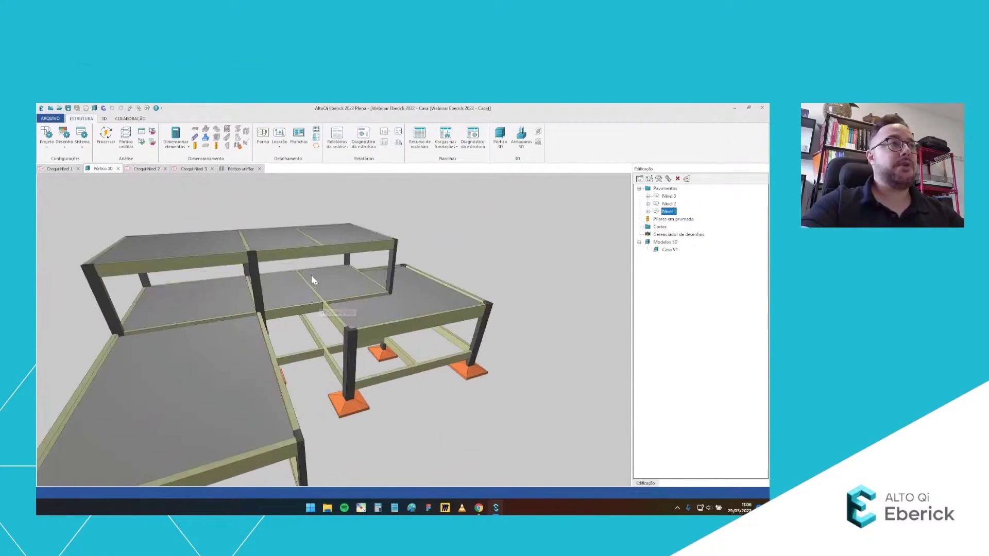
Open the Nível 1 sketch at the junction of beams V3 and V6, ready for inserting structural elements
double_click(668, 213)
scroll(309, 289, "up", 5)
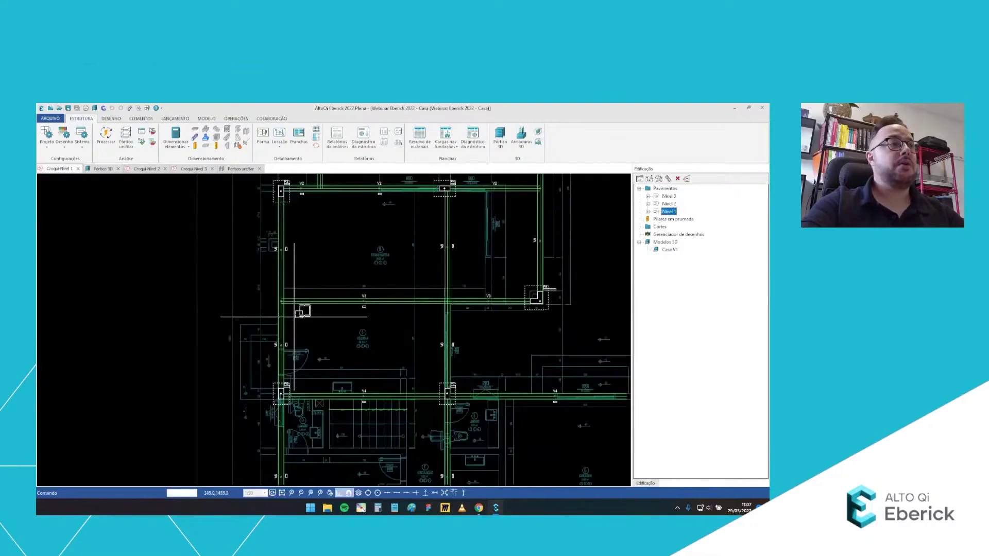
left_click(142, 120)
left_click(173, 122)
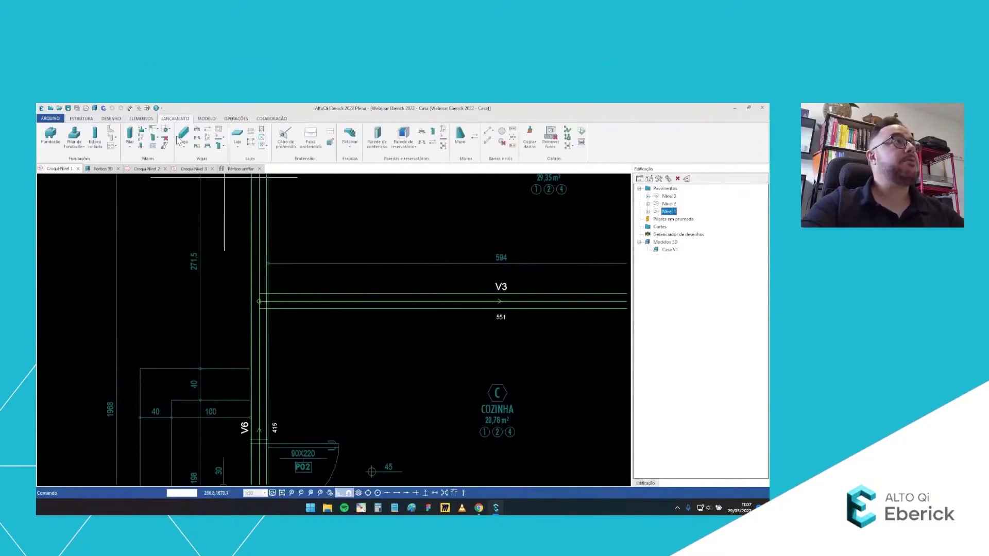
Try a 19 x 40 cm rectangular column at the junction of beams V3 and V6, then undo the placement
left_click(354, 387)
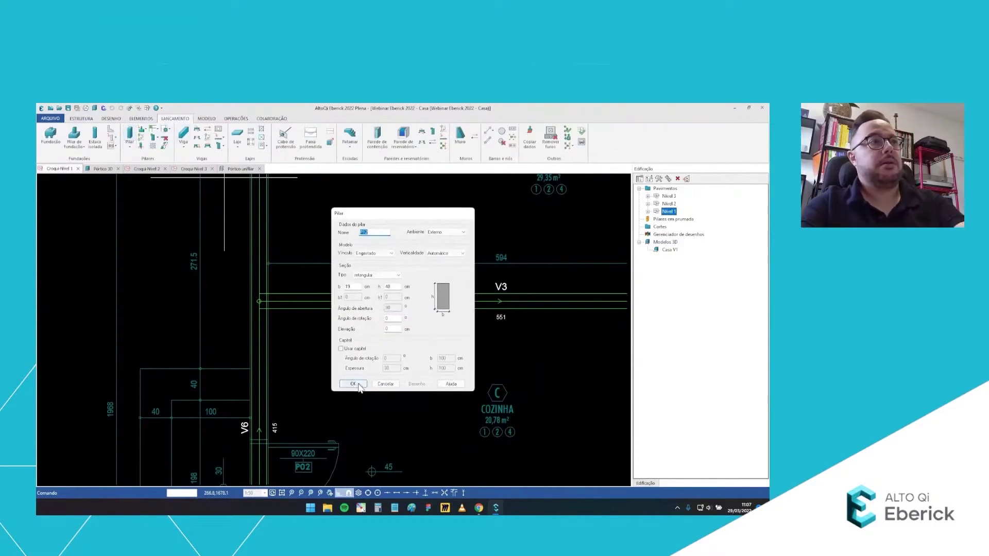
left_click(281, 296)
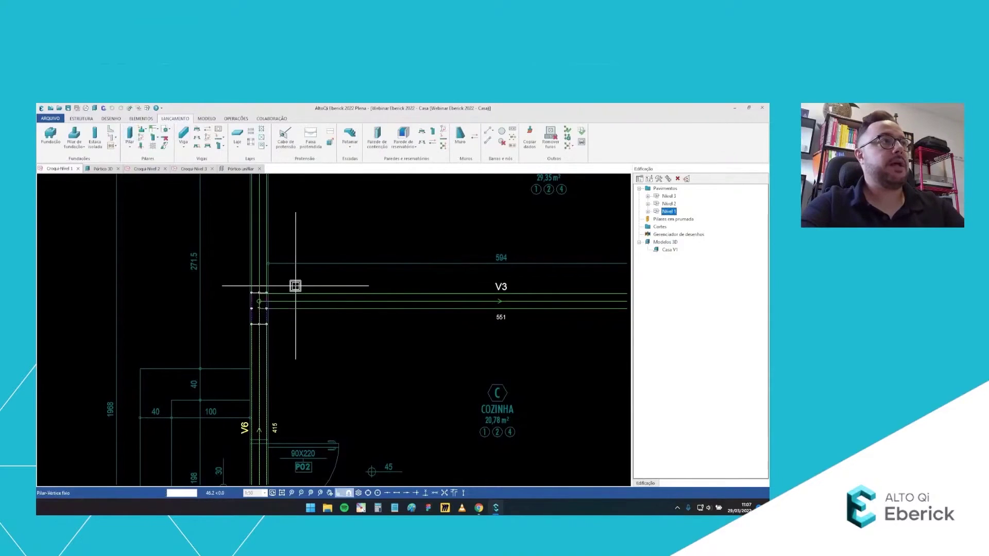
left_click(261, 265)
scroll(260, 268, "down", 5)
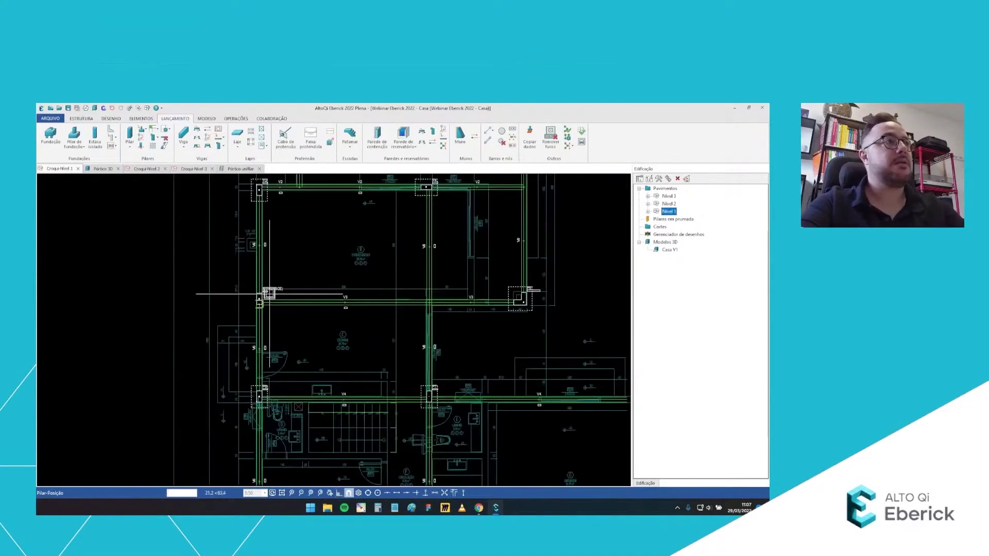
key("Escape")
key("ctrl+z")
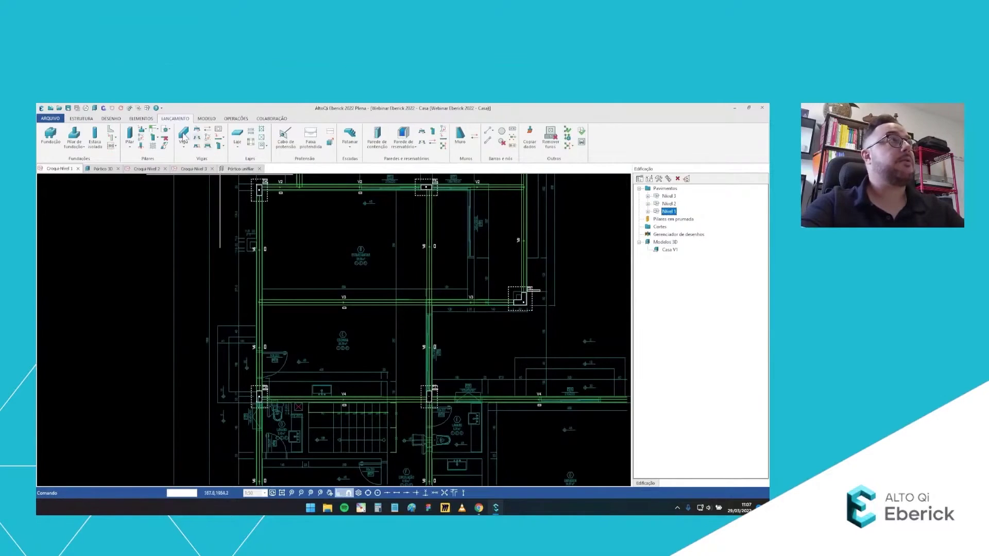
Place a column at the junction of beams V3 and V6 on Nível 1 and update the 3D frame
left_click(132, 135)
left_click(356, 383)
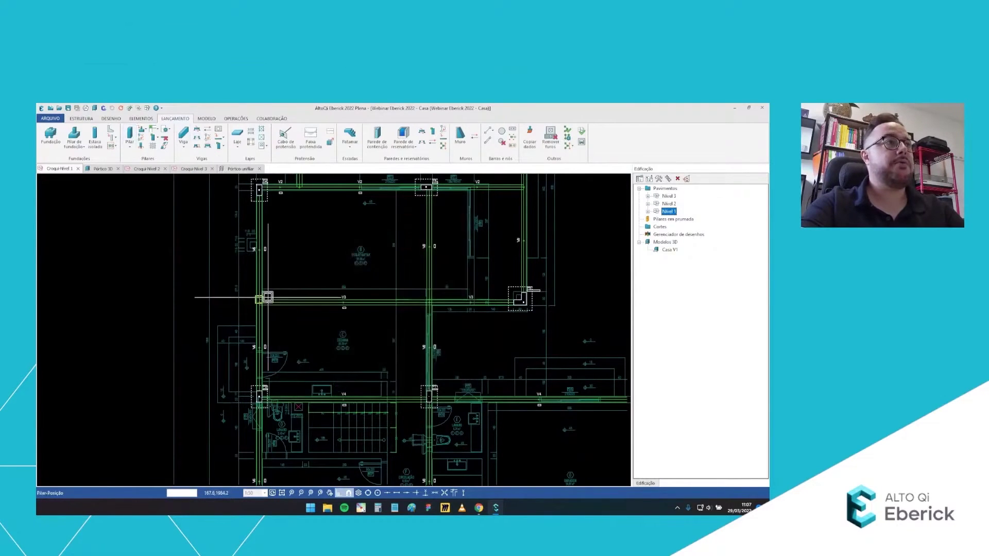
scroll(320, 287, "up", 2)
scroll(288, 296, "up", 4)
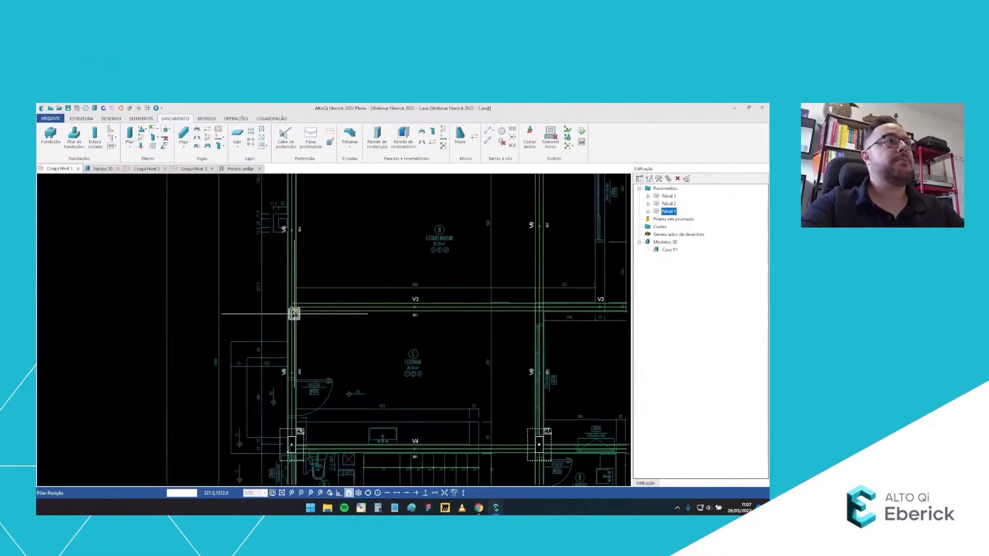
left_click(279, 294)
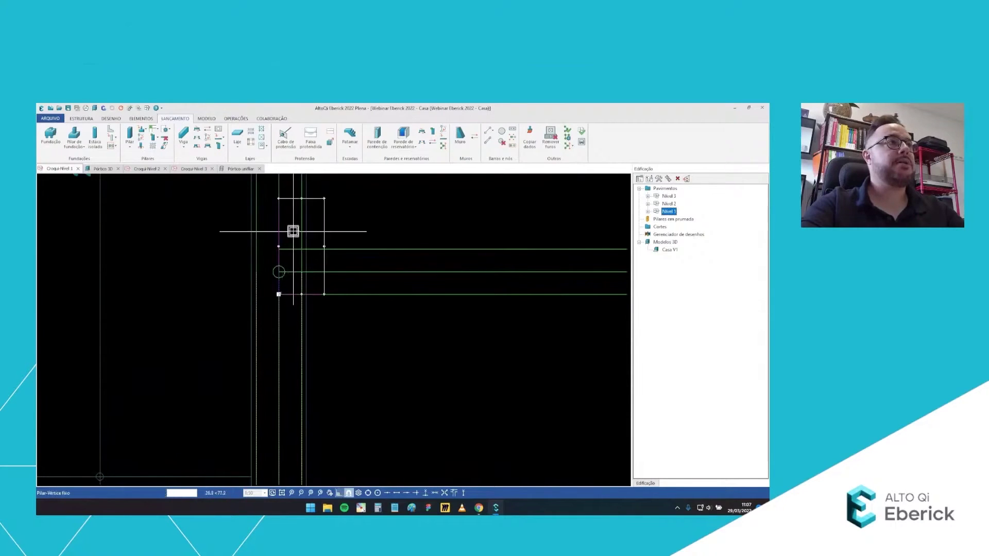
left_click(103, 169)
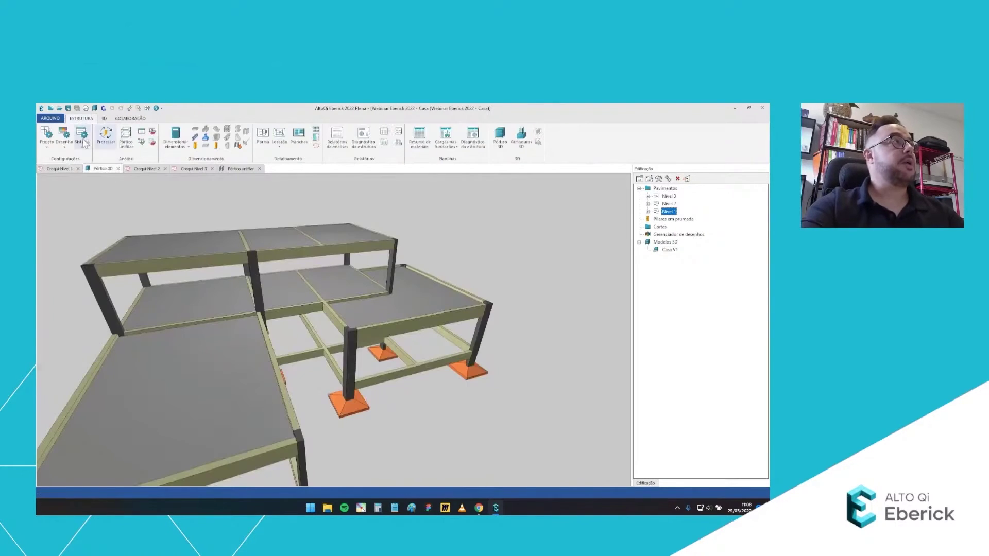
left_click(103, 118)
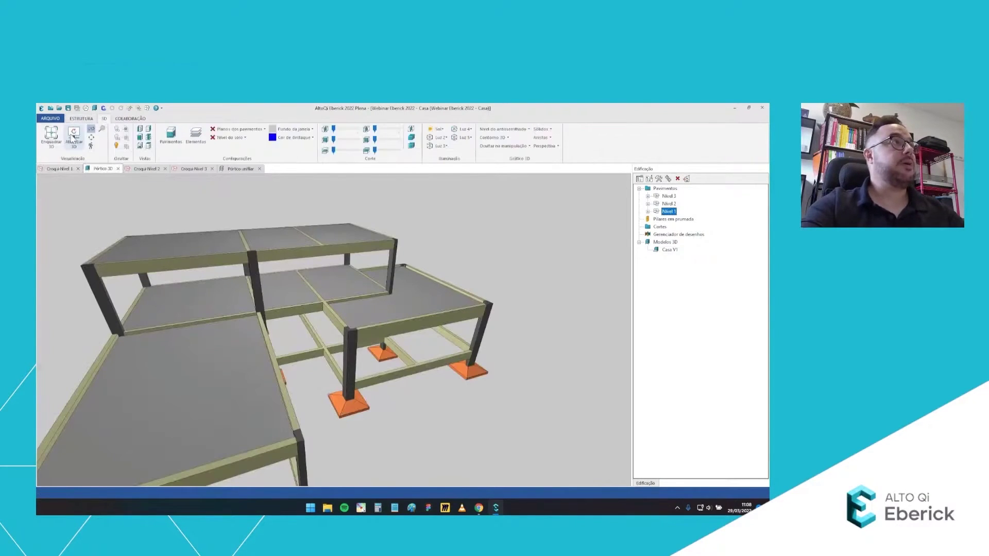
left_click(73, 136)
Examine the updated 3D frame from several angles, checking the added column and the large slab's supports
scroll(329, 224, "up", 3)
left_click_drag(329, 224, 241, 269)
scroll(297, 282, "down", 4)
left_click_drag(348, 299, 401, 281)
left_click_drag(308, 310, 366, 281)
scroll(366, 280, "down", 4)
left_click_drag(217, 354, 322, 337)
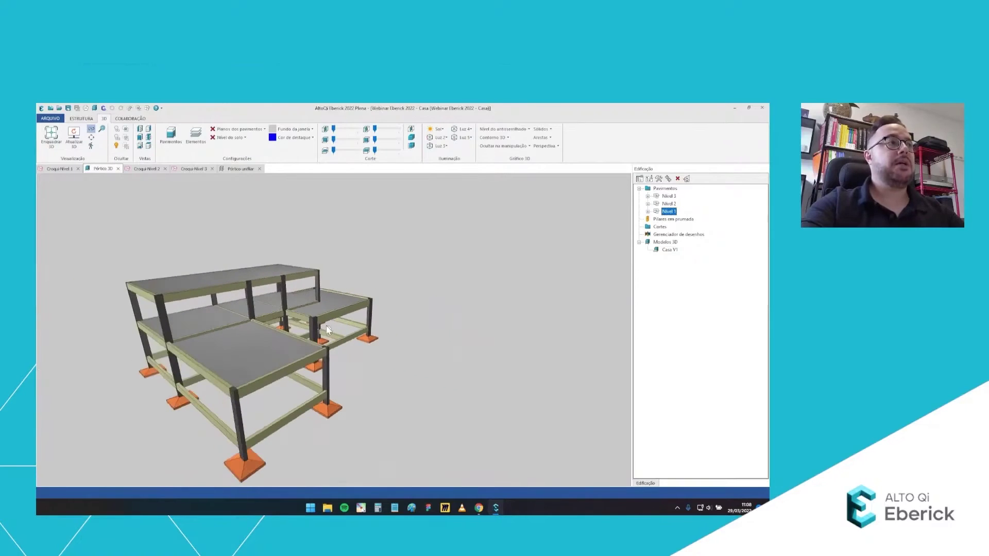
left_click_drag(231, 346, 277, 350)
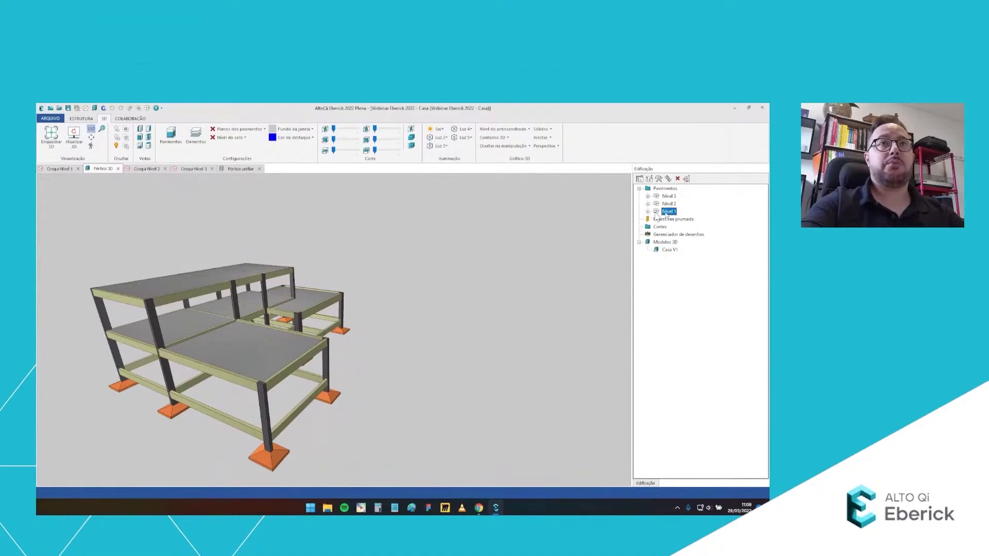
In beam V5's properties, turn off the constant section along the beam and set the section height to 70 cm
left_click_drag(249, 375, 324, 315)
double_click(323, 313)
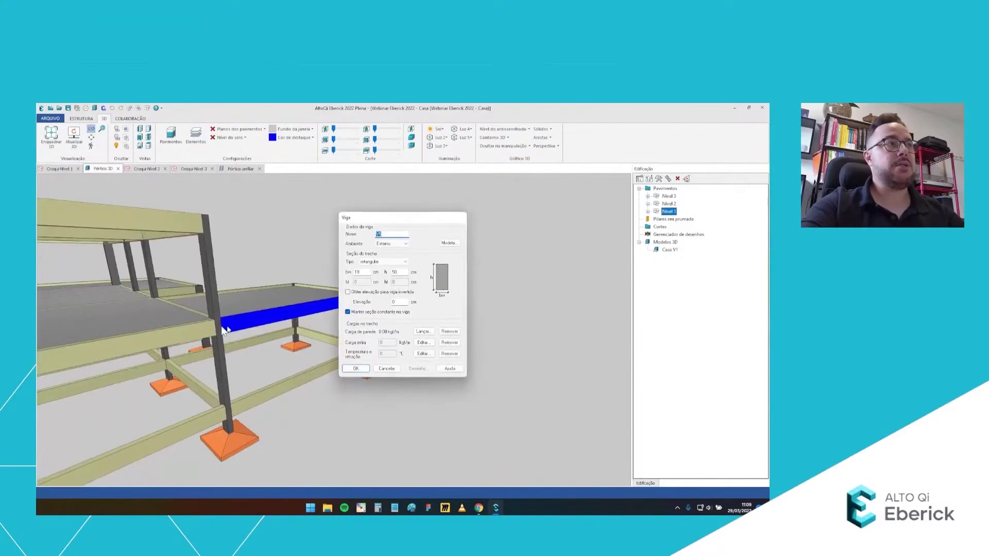
left_click(357, 313)
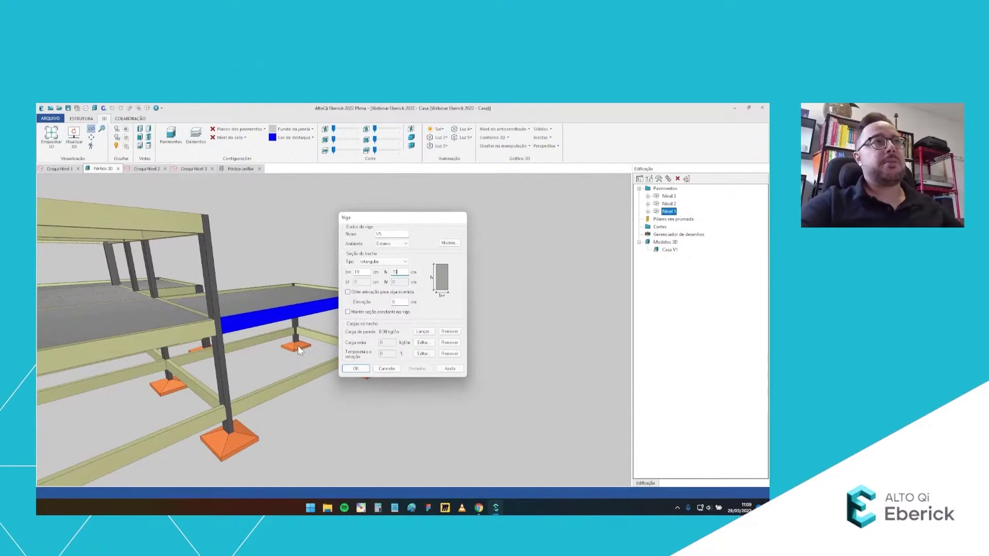
In Calculator, divide 800 by 12 to estimate the beam height
left_click(379, 509)
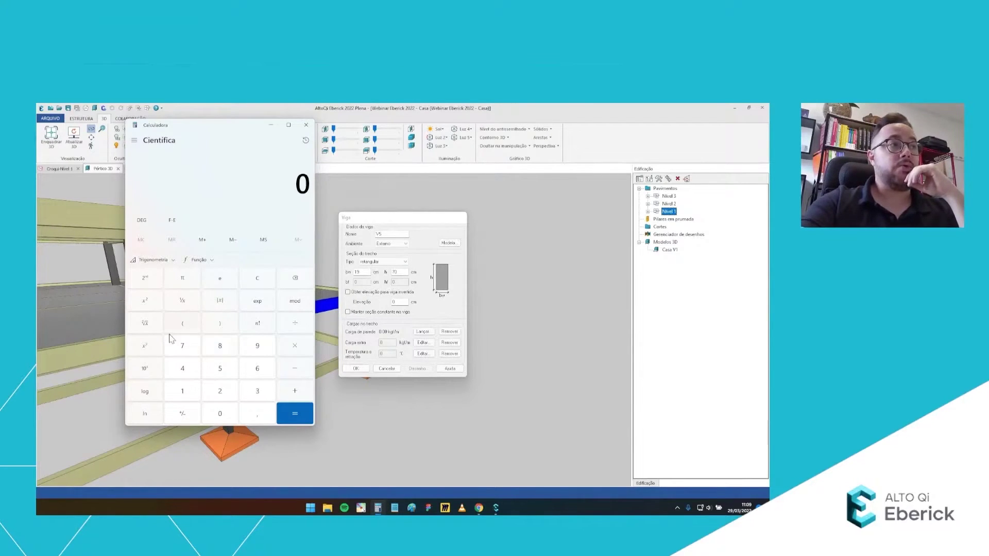
left_click_drag(220, 125, 504, 154)
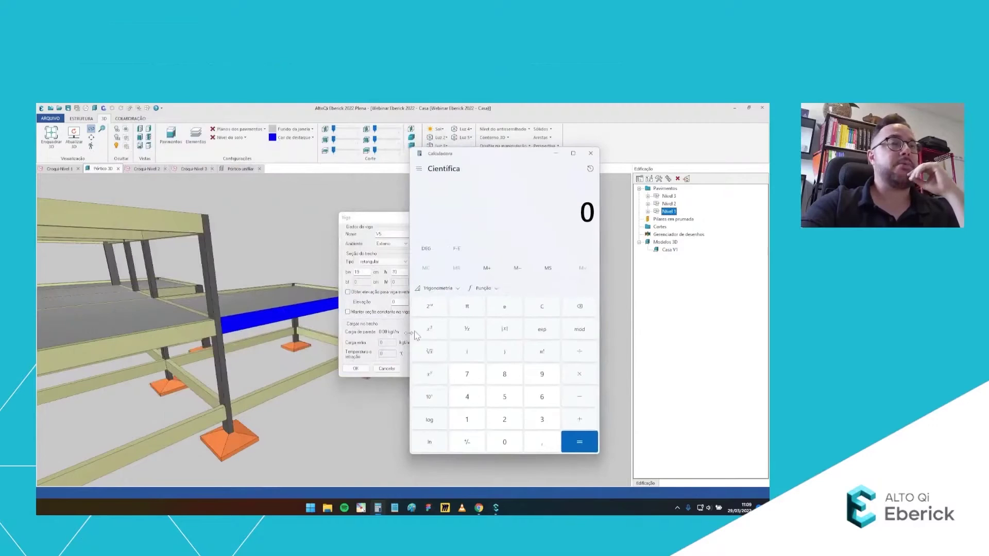
left_click(504, 374)
key("0")
key("0")
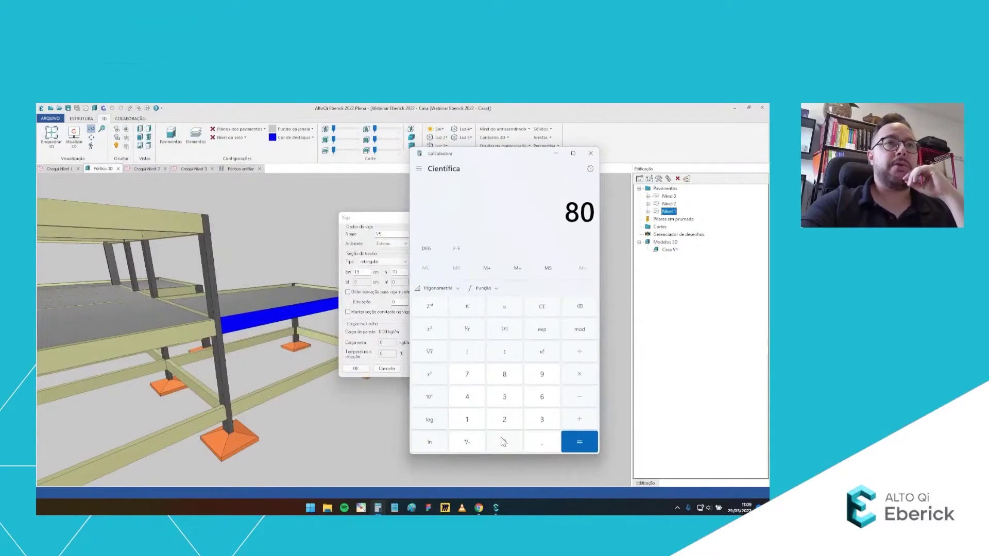
left_click(478, 419)
left_click(504, 419)
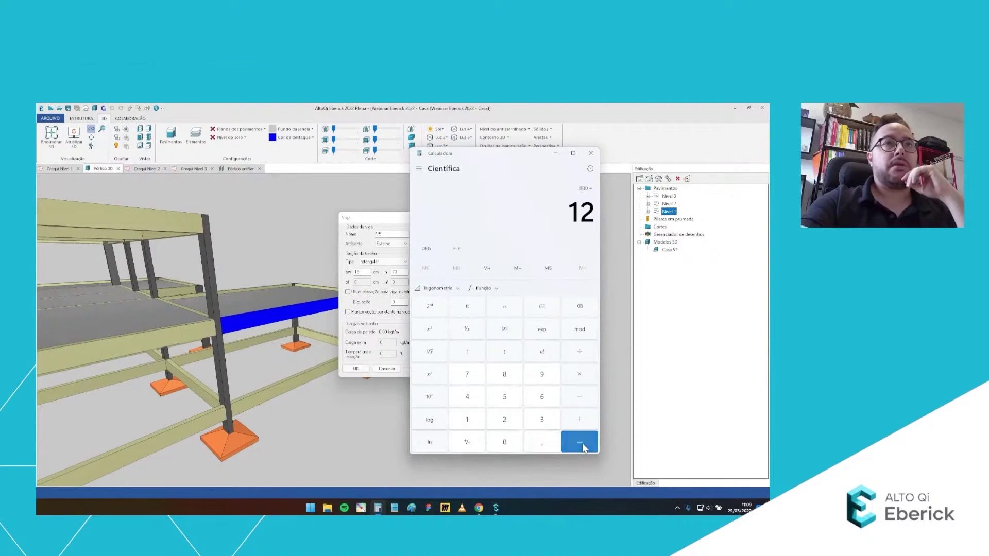
left_click(579, 439)
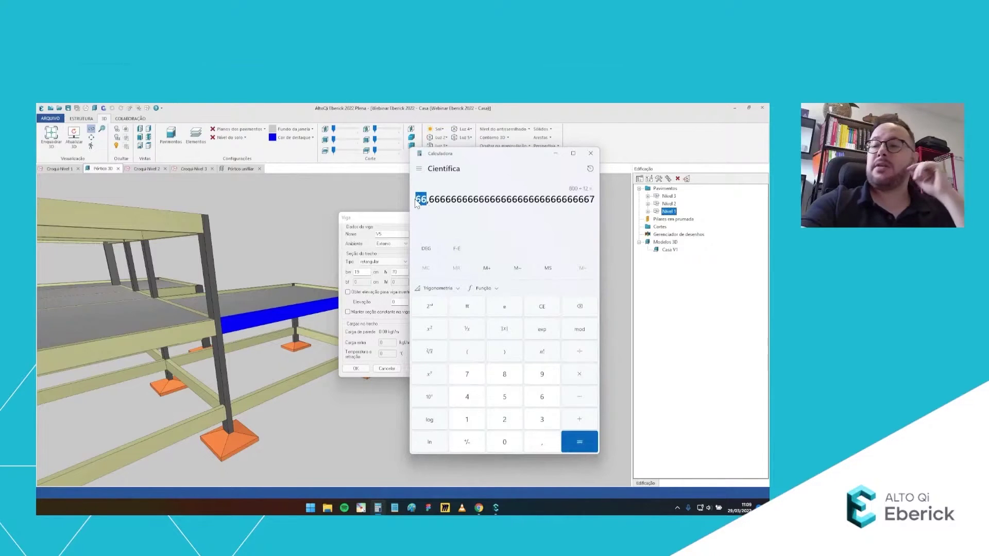
left_click(591, 153)
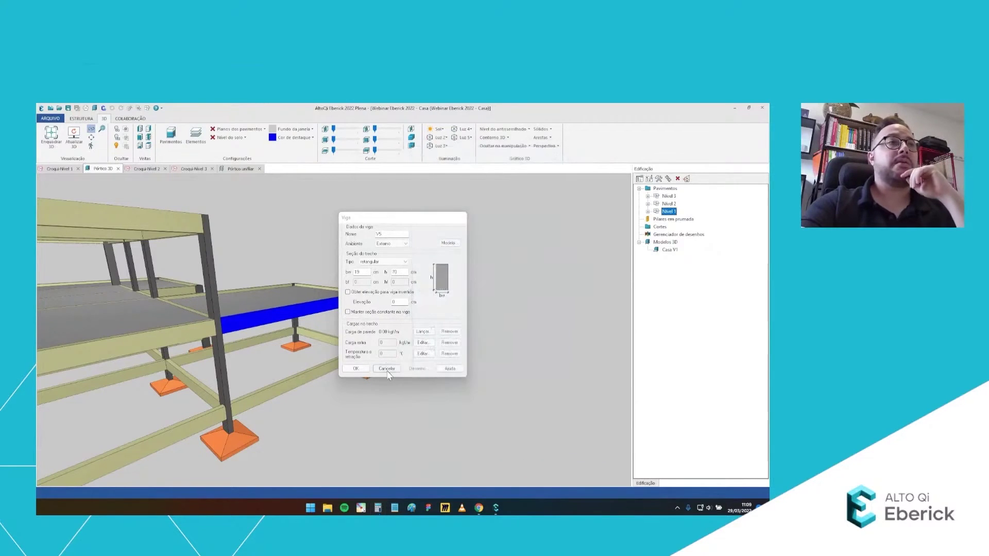
Apply the section changes to beam V5 and set beam V4's section height to 70 cm
left_click(348, 312)
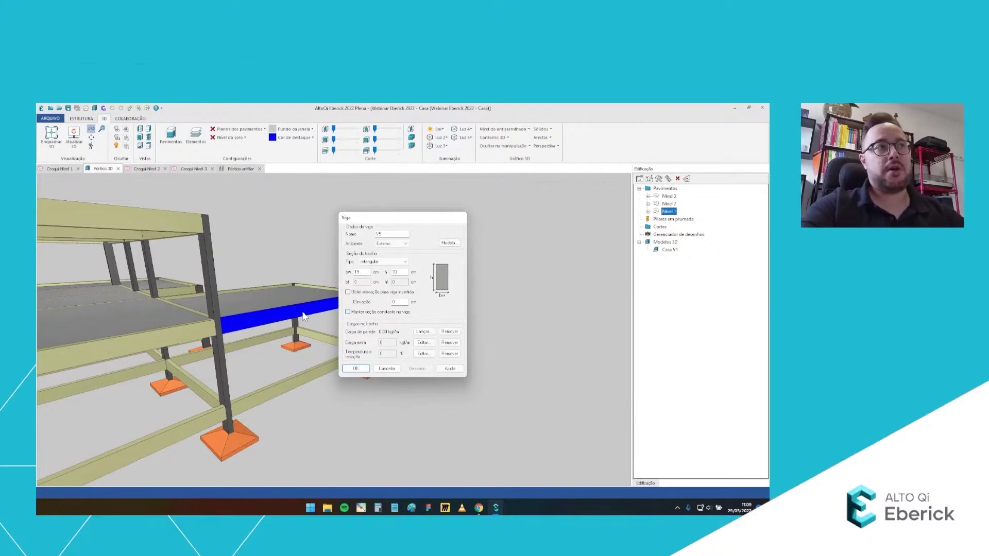
left_click(356, 369)
left_click_drag(456, 388, 239, 359)
left_click_drag(440, 357, 313, 275)
left_click_drag(409, 330, 397, 325)
double_click(397, 325)
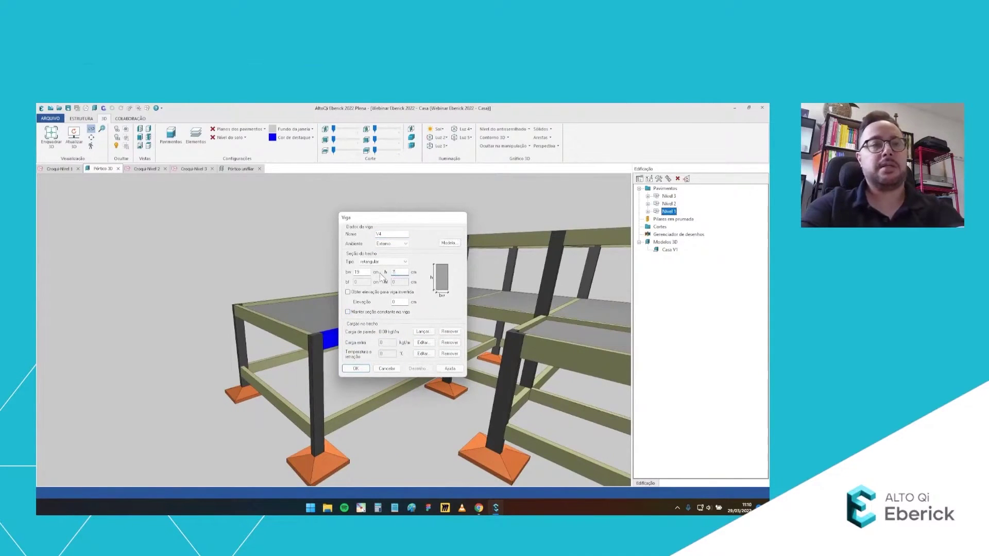
left_click(356, 368)
Review the large slab's displacements in the unifilar frame and return to the 3D frame
left_click_drag(310, 331, 391, 341)
left_click(241, 168)
scroll(397, 344, "up", 6)
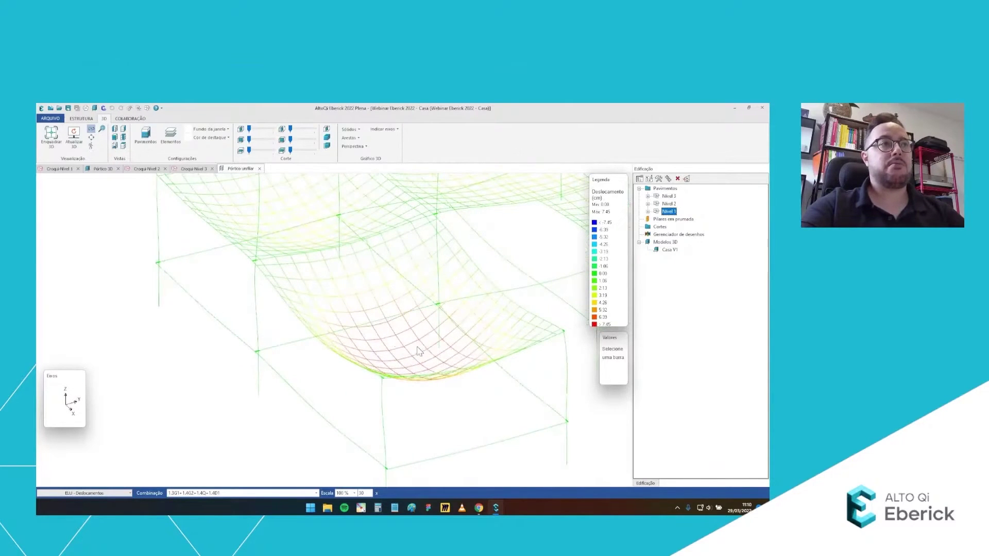
left_click(102, 168)
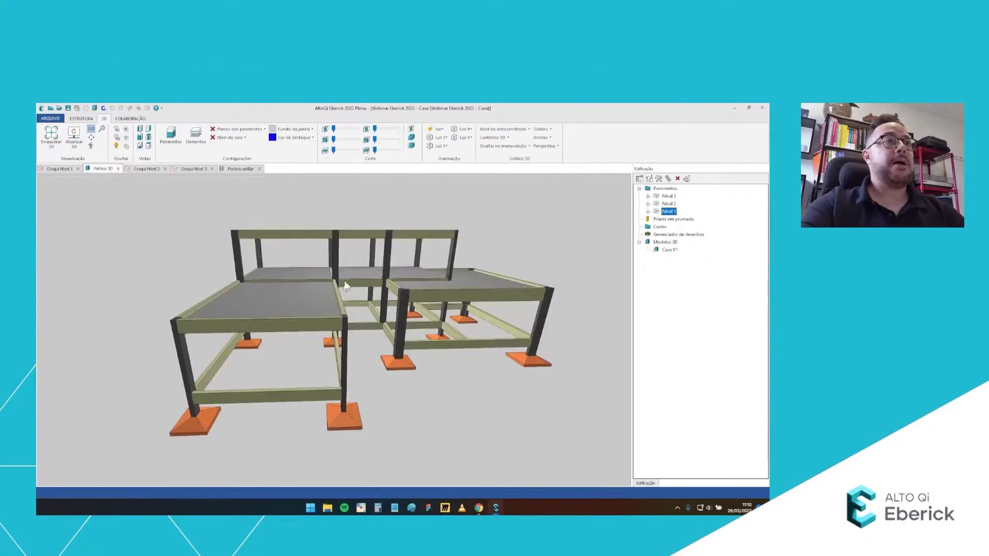
On Nível 2, add a straight beam from V4 through the middle of terrace slab L2, ending beyond V5
double_click(669, 204)
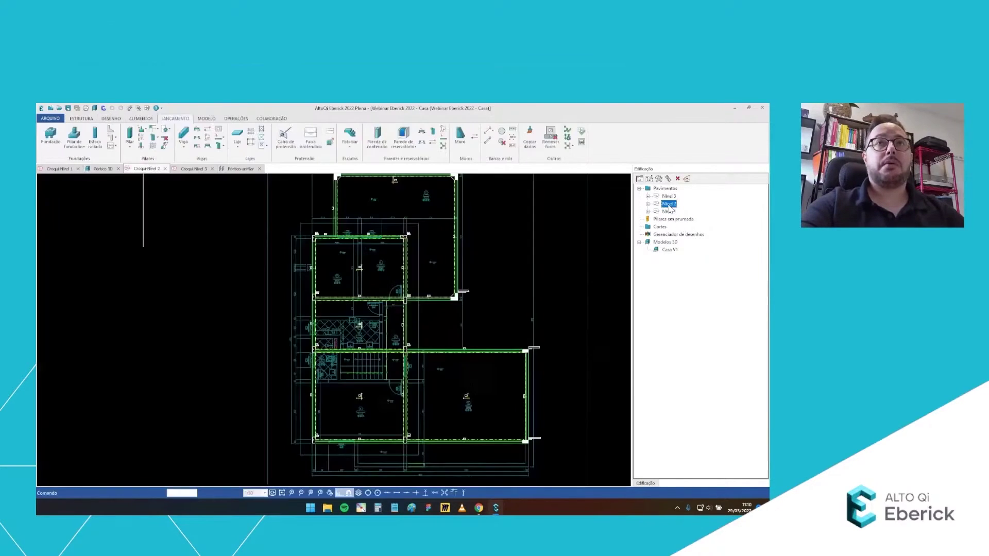
scroll(563, 274, "down", 3)
middle_click_drag(500, 399, 403, 375)
scroll(431, 380, "up", 4)
scroll(432, 381, "up", 2)
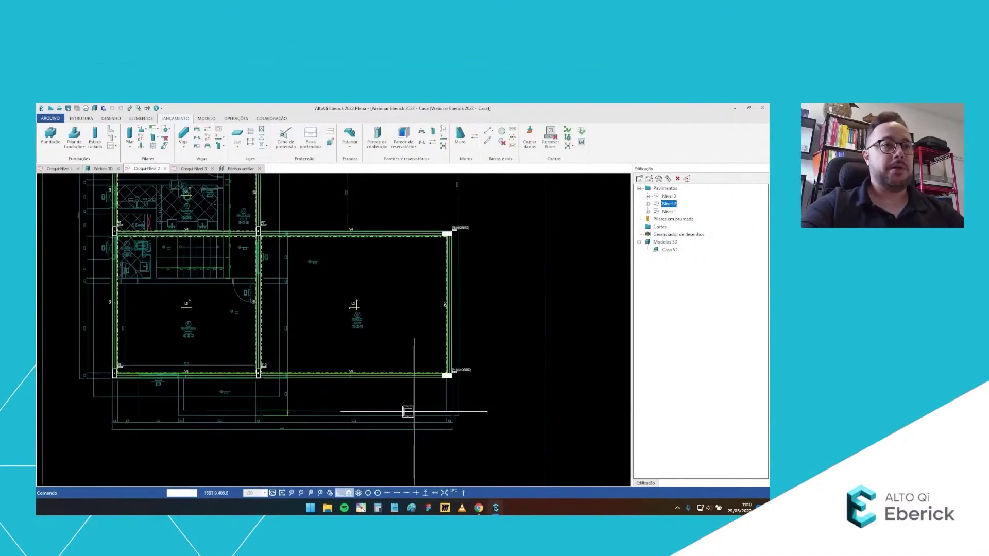
left_click(183, 135)
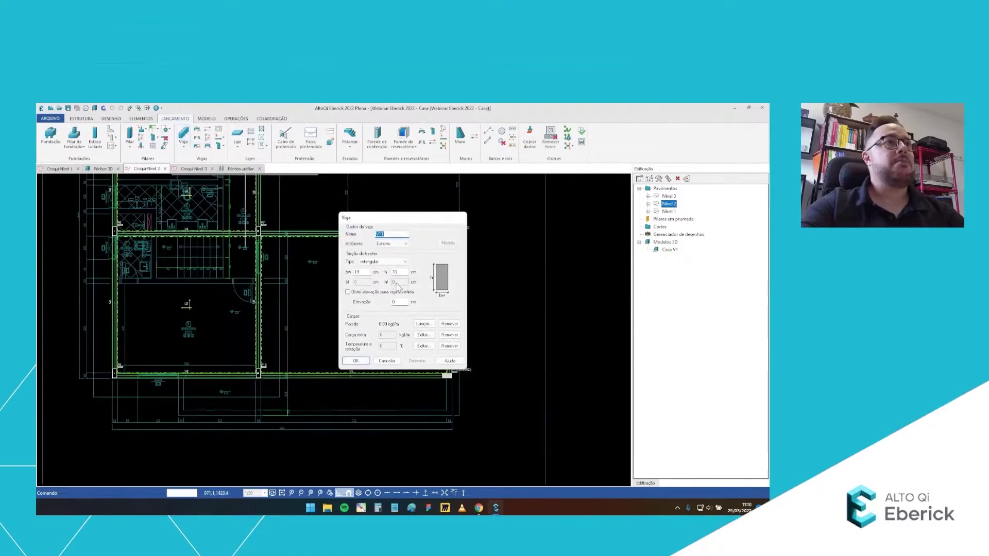
left_click_drag(386, 273, 356, 273)
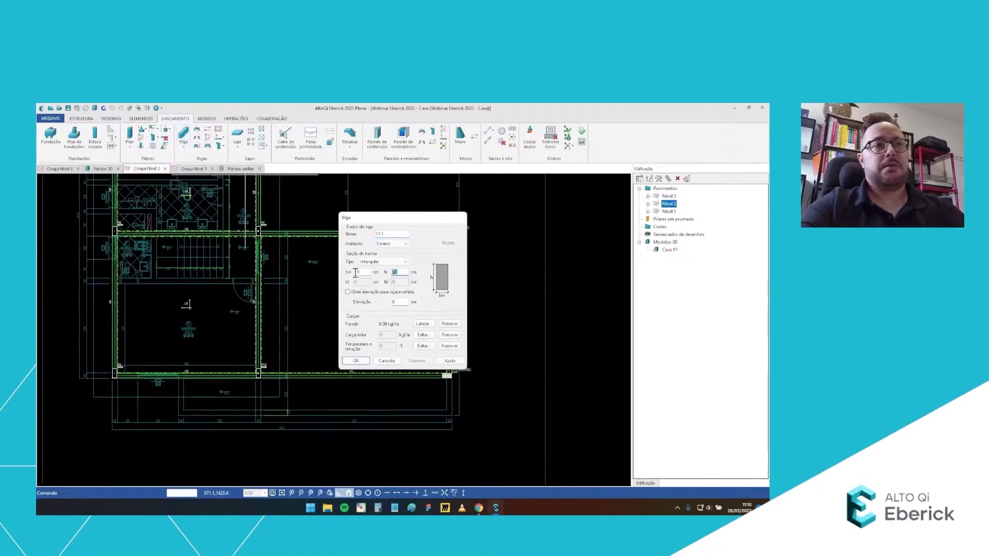
left_click(355, 362)
scroll(360, 229, "up", 2)
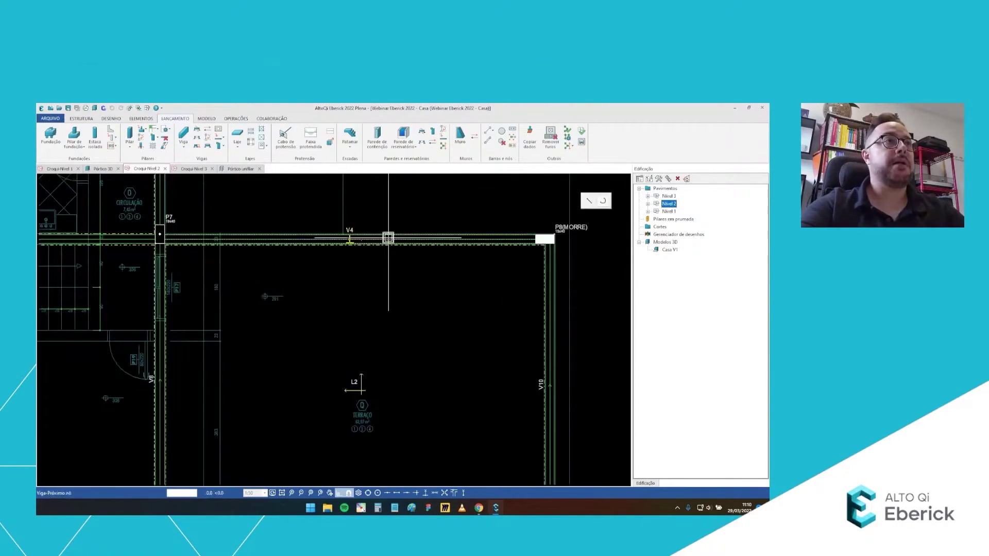
scroll(380, 420, "down", 3)
scroll(380, 375, "up", 3)
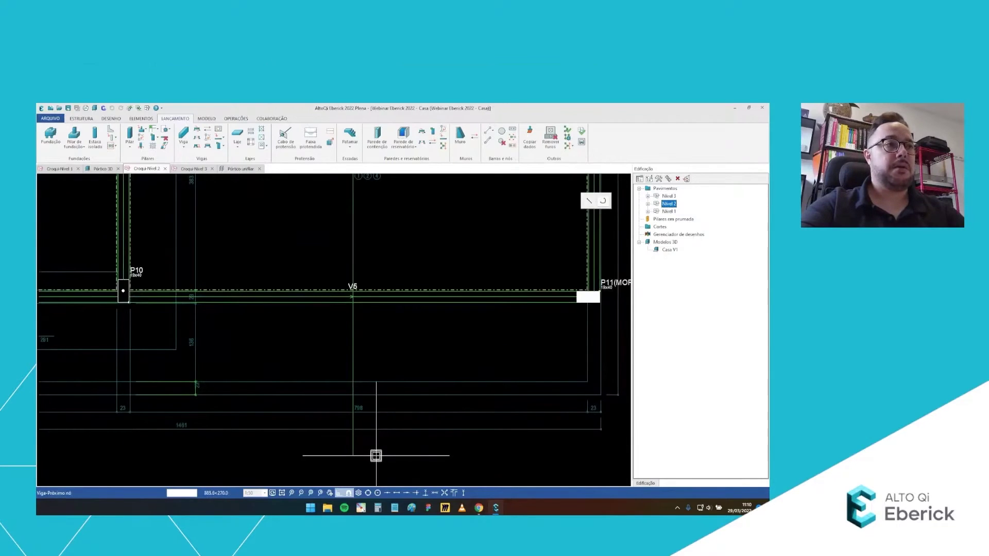
left_click(376, 455)
left_click(422, 332)
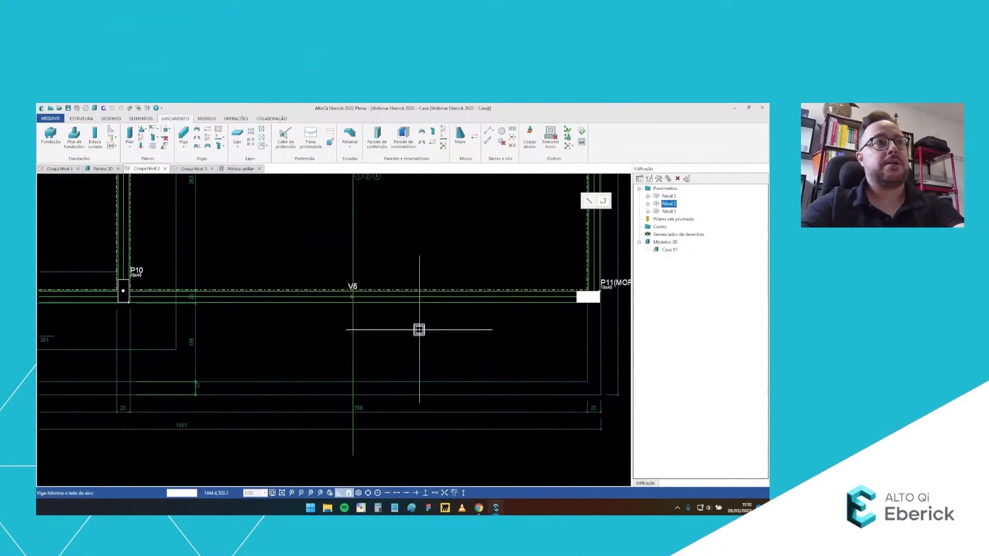
scroll(419, 329, "down", 3)
key("Escape")
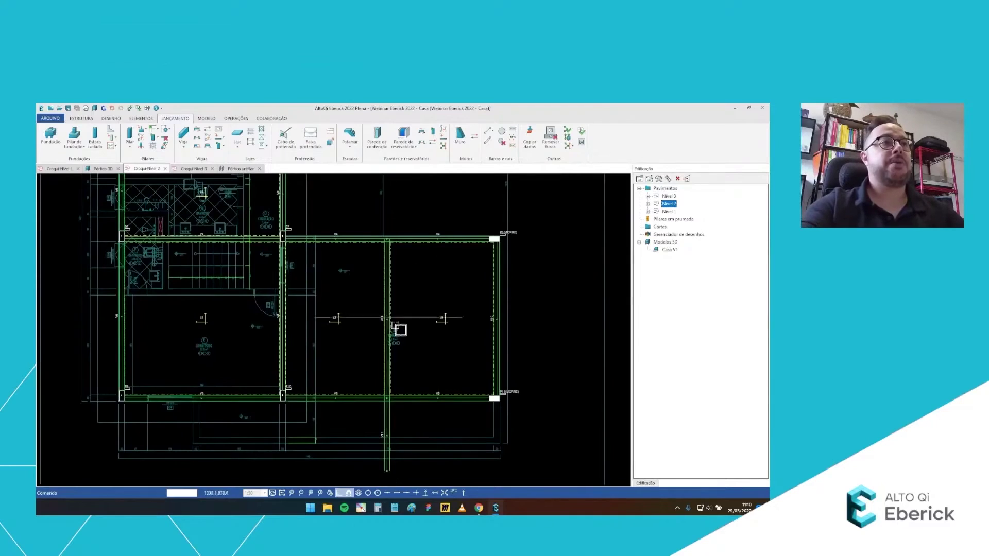
Add segments extending beams V8 and V10 outward beyond beam V5, alongside the overhang of V11
middle_click_drag(425, 352, 448, 267)
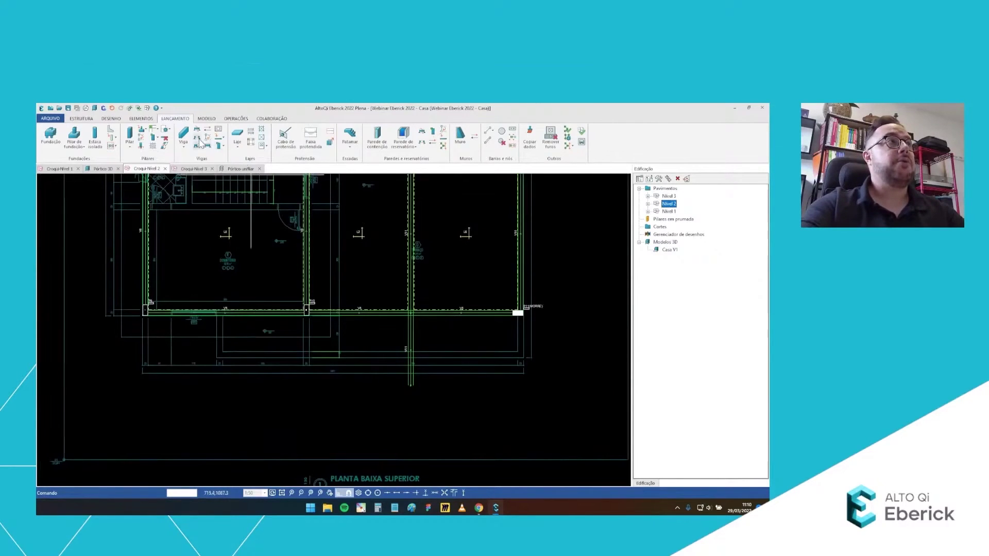
left_click(197, 146)
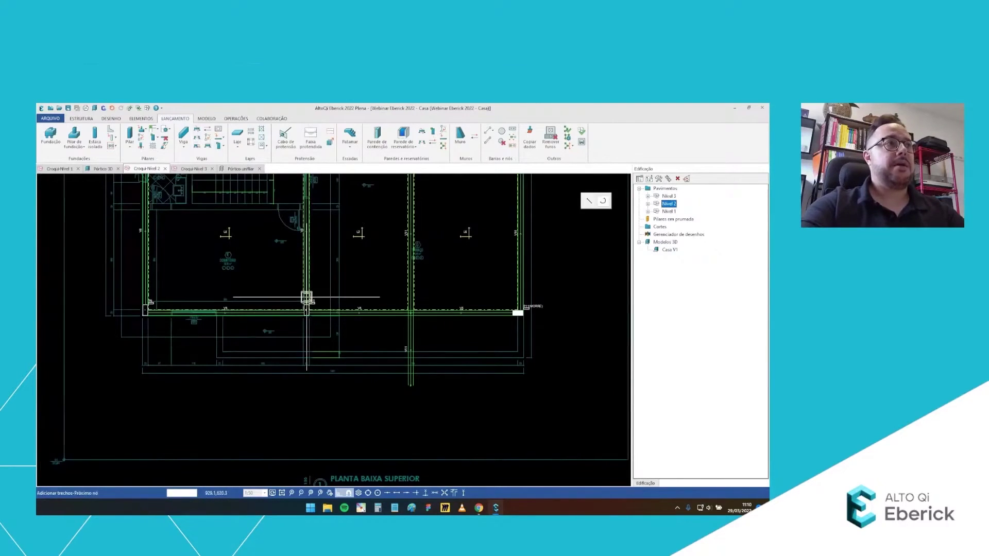
left_click(422, 332)
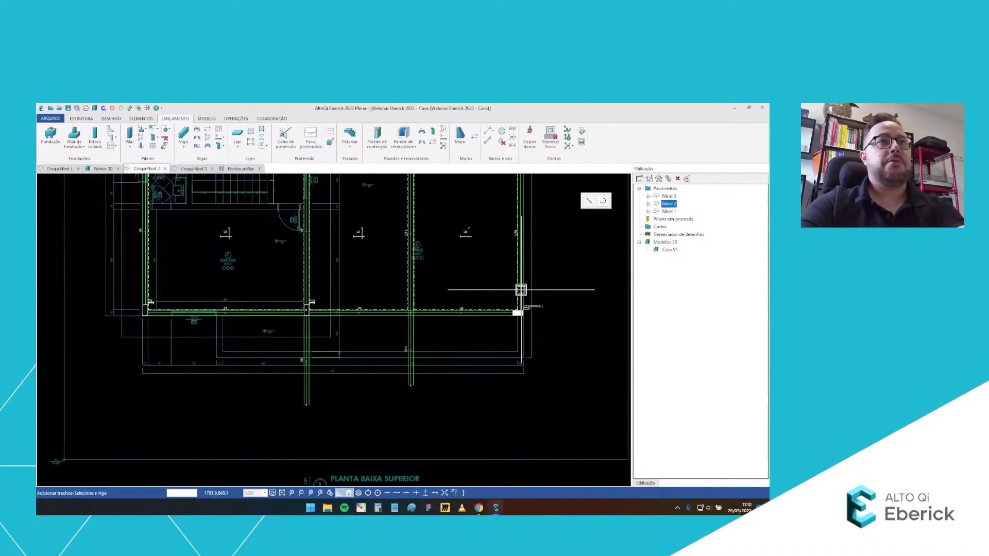
left_click(522, 407)
key("Return")
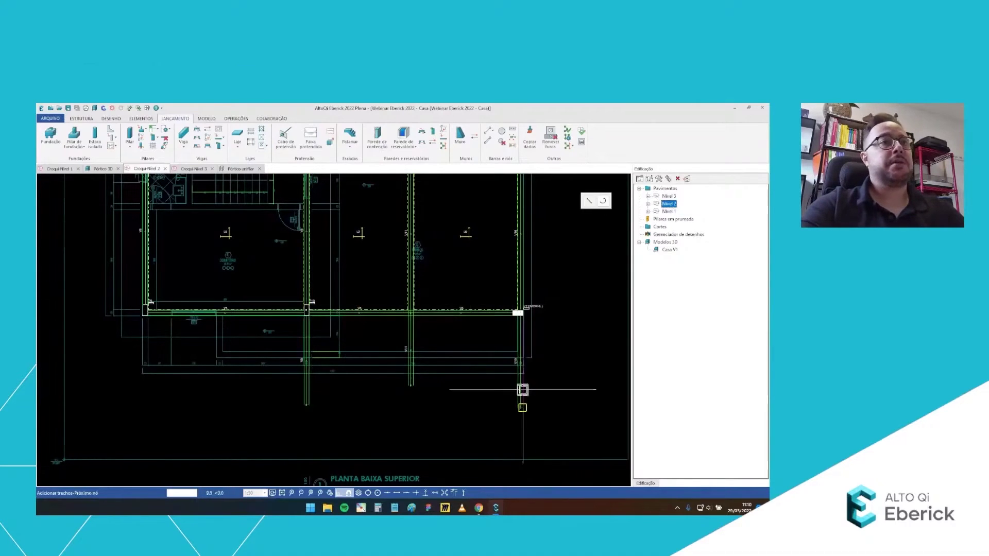
key("Escape")
Add a 10 cm wide beam across the cantilevered segments, from V8 to beyond V10, along the terrace's outer edge
left_click(184, 135)
left_click_drag(366, 273, 330, 271)
type("10")
key("Tab")
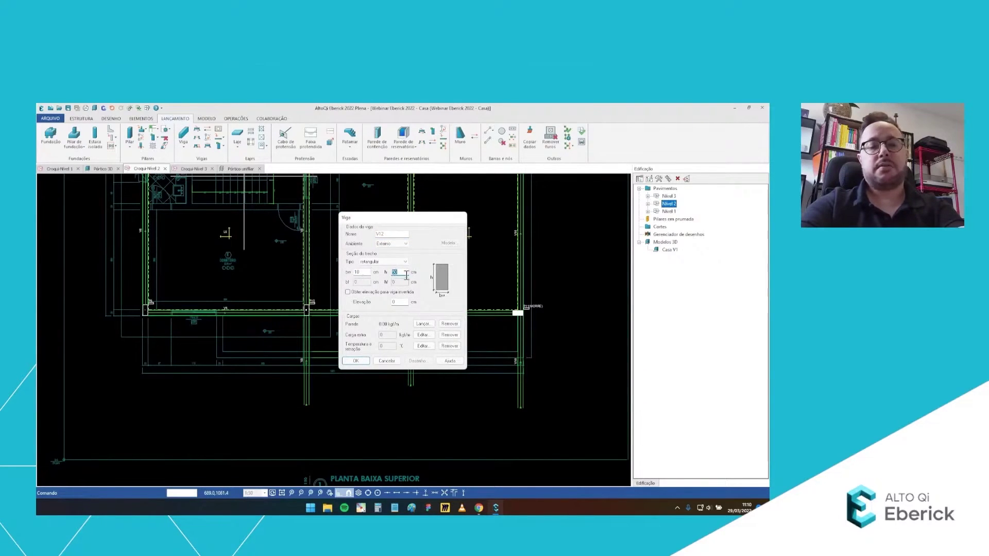
left_click(355, 361)
scroll(319, 353, "up", 6)
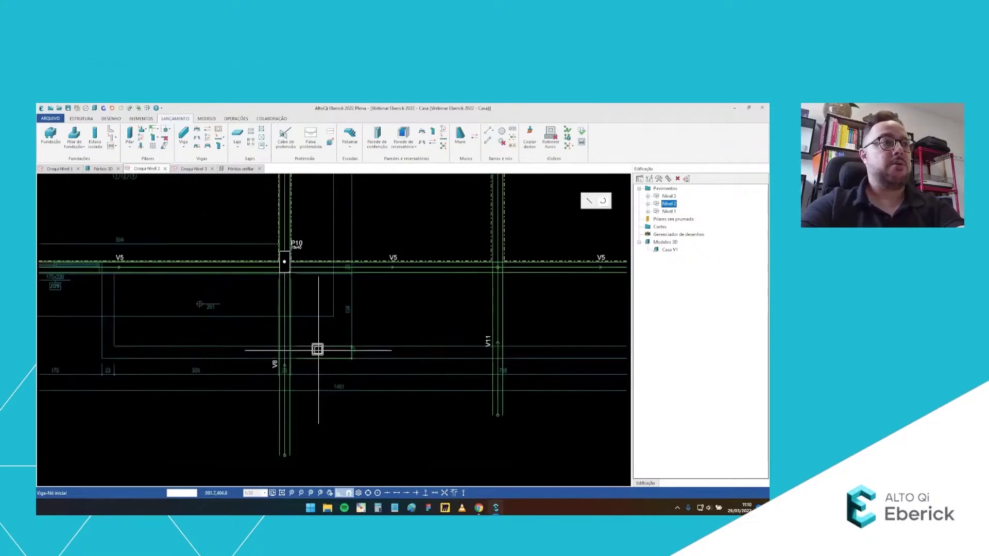
scroll(270, 315, "down", 4)
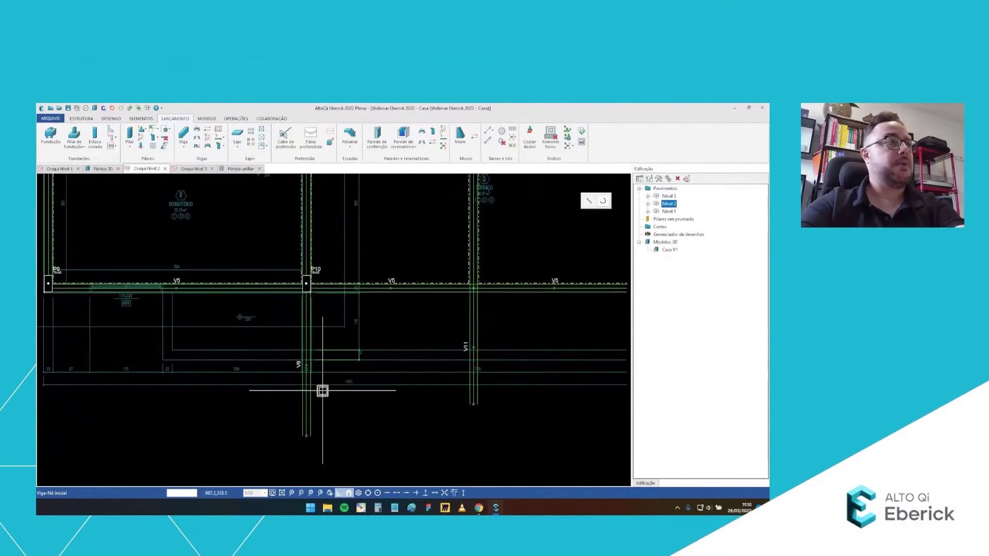
scroll(305, 368, "up", 2)
scroll(380, 375, "down", 3)
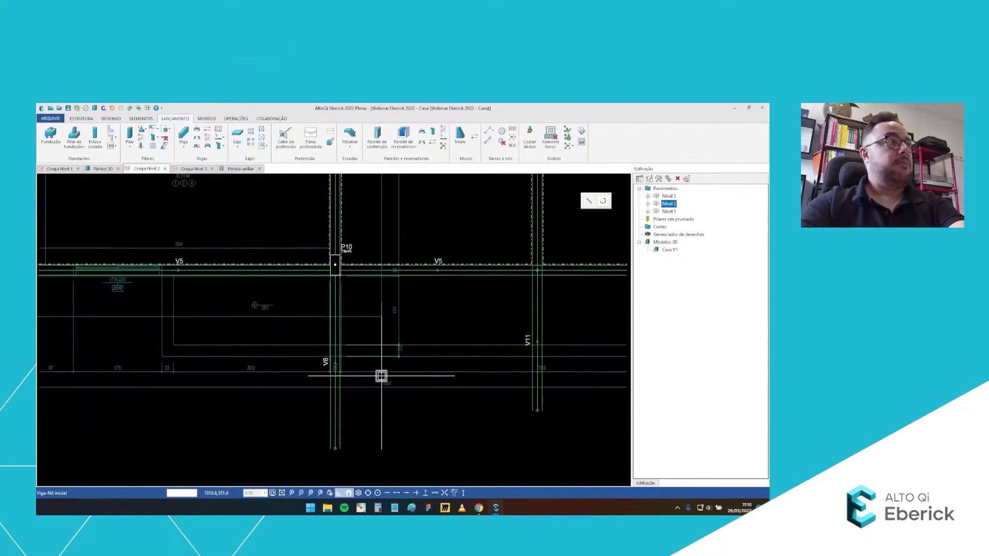
scroll(352, 350, "up", 2)
scroll(352, 350, "up", 2)
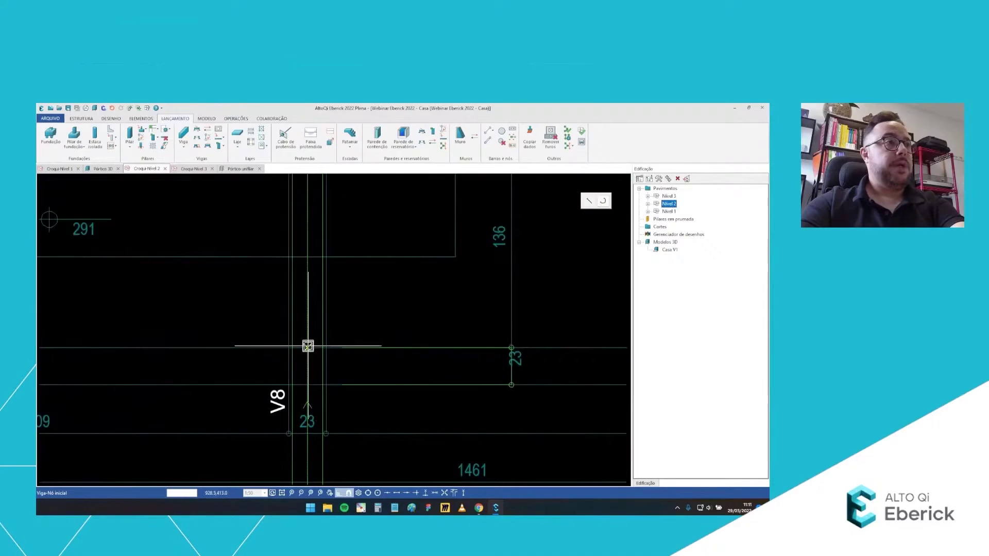
left_click(306, 348)
scroll(267, 340, "down", 3)
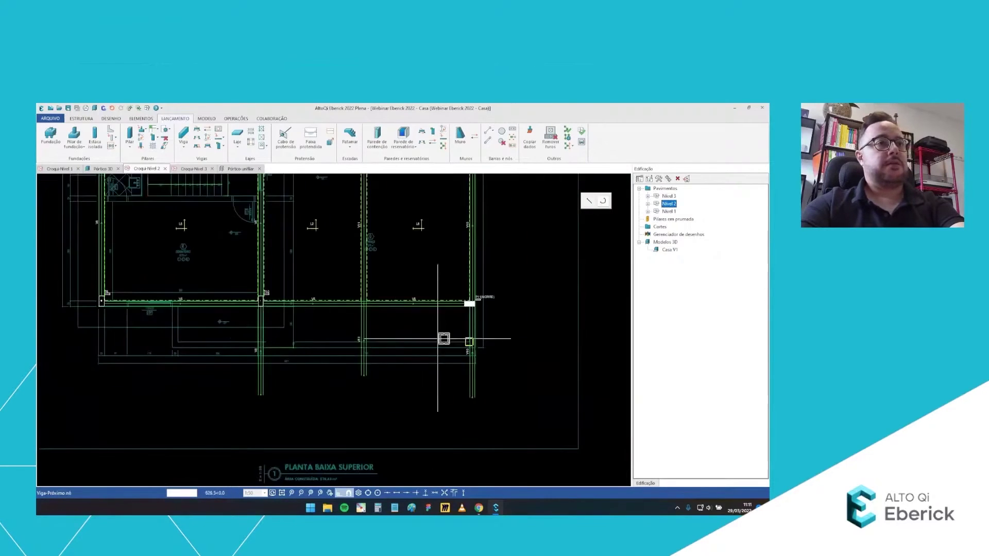
scroll(453, 335, "up", 2)
left_click(569, 331)
left_click(423, 332)
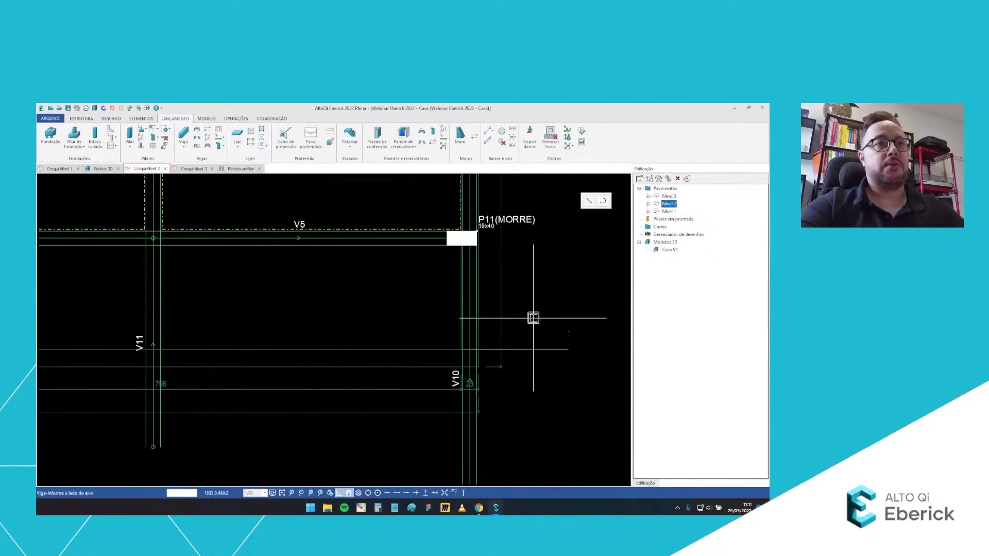
scroll(534, 309, "down", 3)
key("Escape")
Delete the surplus segments of V8, V11 and V10 beyond V12, and V12's overhang past V10
left_click_drag(560, 334, 546, 304)
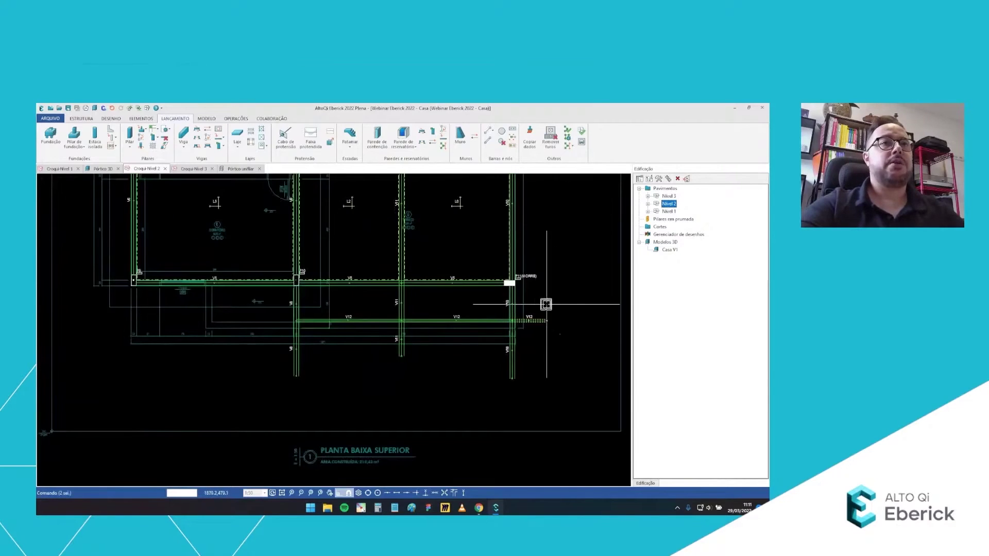
left_click_drag(524, 400, 258, 347)
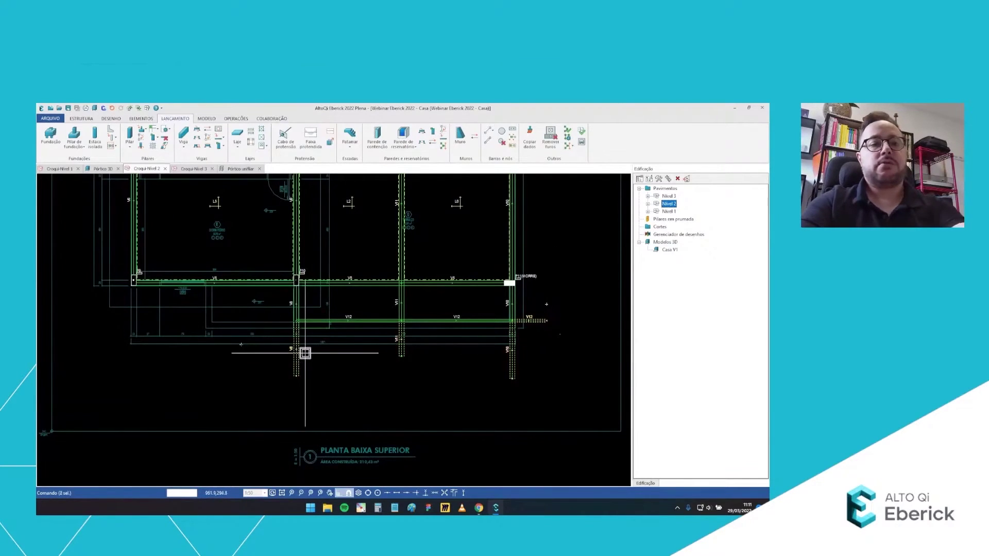
key("Delete")
Add solid (Maciça) slabs 12 cm thick with elevation 0 in the two panels between beams V5 and V12
middle_click_drag(453, 351, 452, 386)
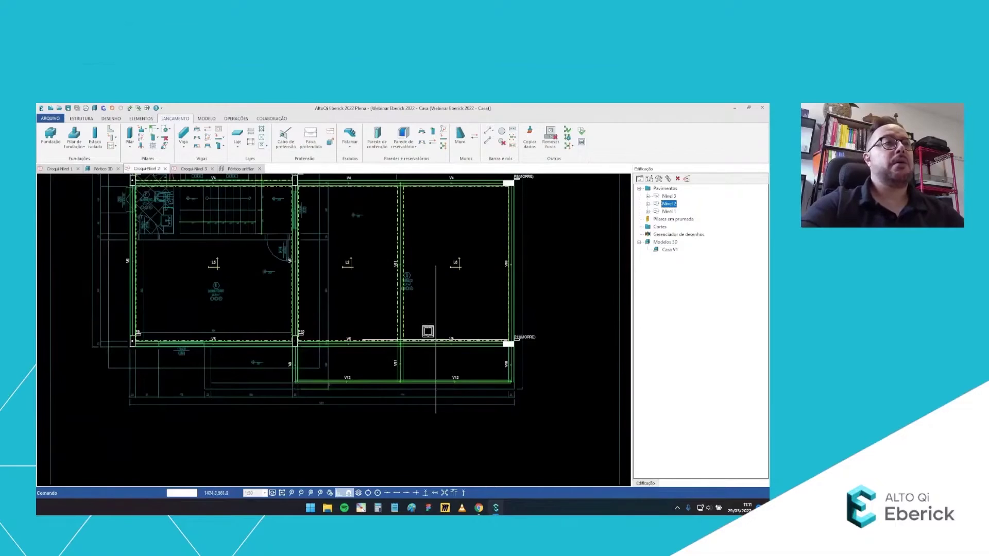
left_click(237, 134)
left_click(474, 295)
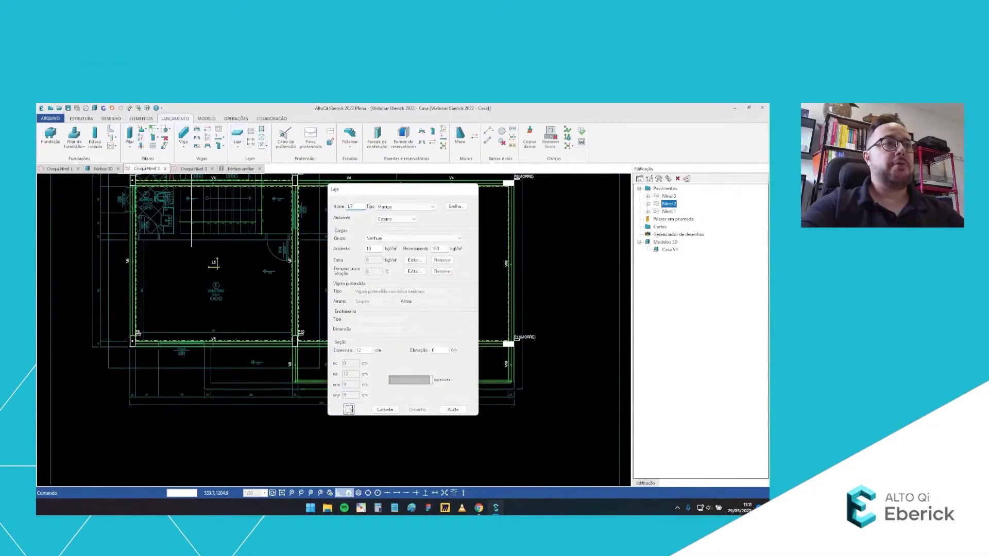
left_click(353, 406)
Copy all the listed slab properties, including thickness, elevation and loads, from the outer terrace slab to the two cantilevered slabs beyond V5
left_click(530, 135)
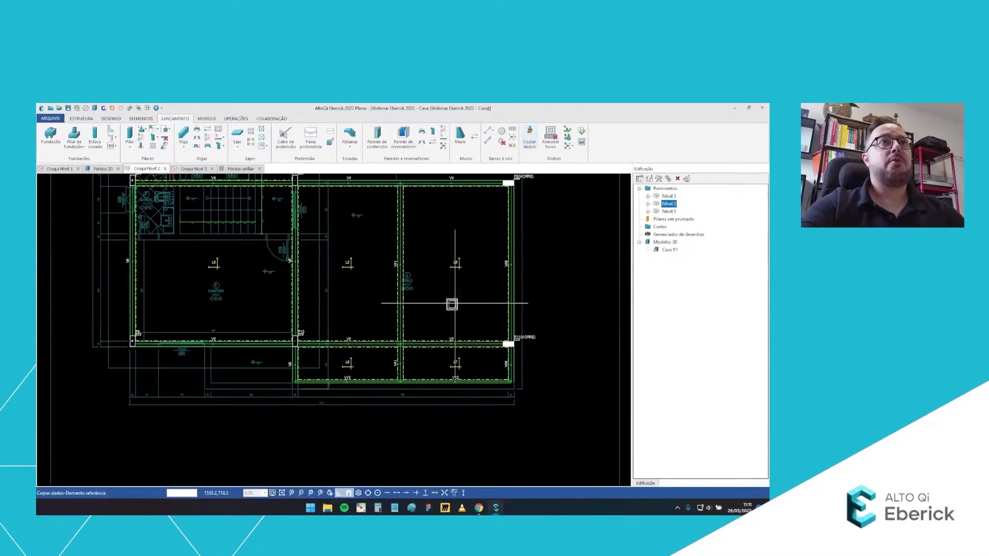
left_click(456, 262)
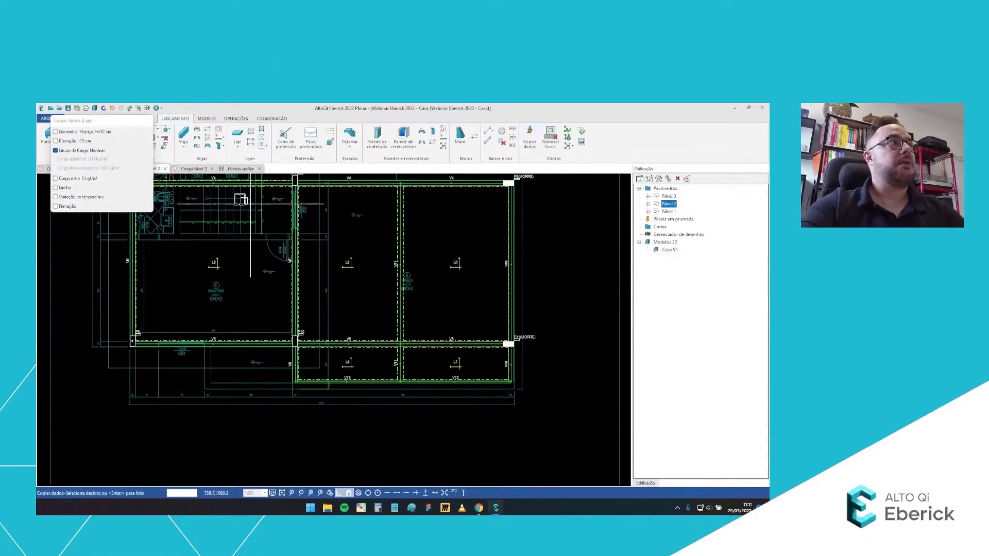
left_click(77, 199)
left_click(75, 206)
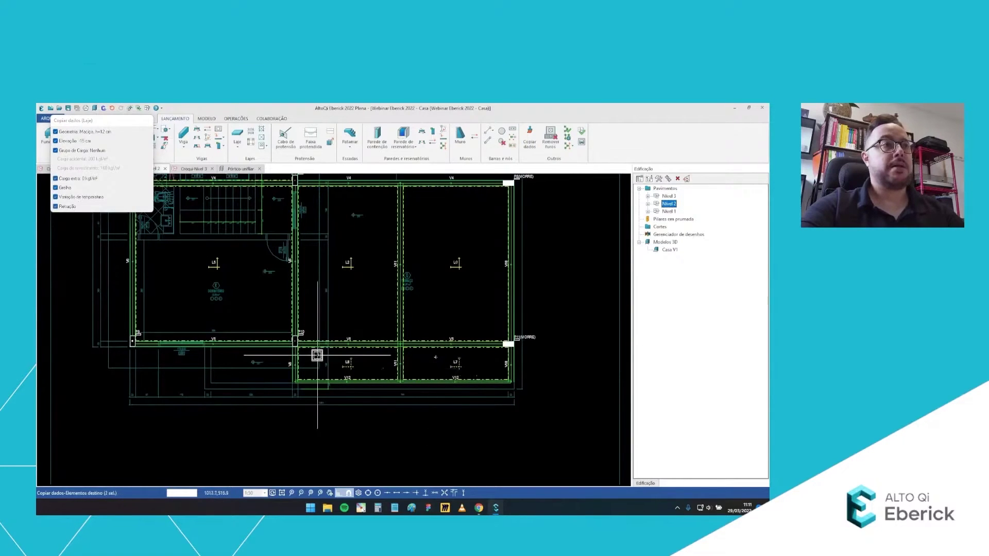
key("Escape")
In the 3D frame, set the elevation of beam V11 to -15 cm, keeping its section constant along the beam
left_click(99, 169)
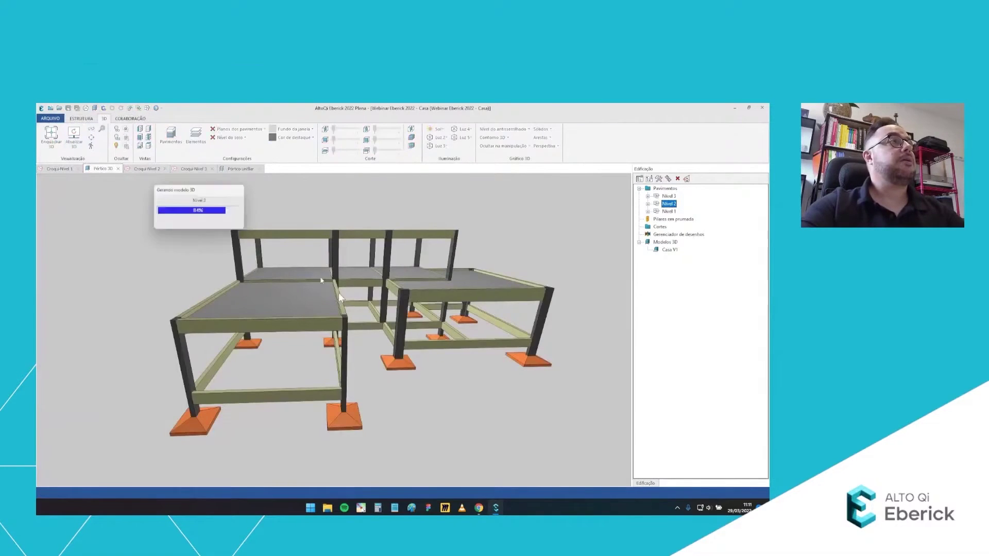
left_click_drag(228, 303, 331, 323)
scroll(314, 317, "up", 6)
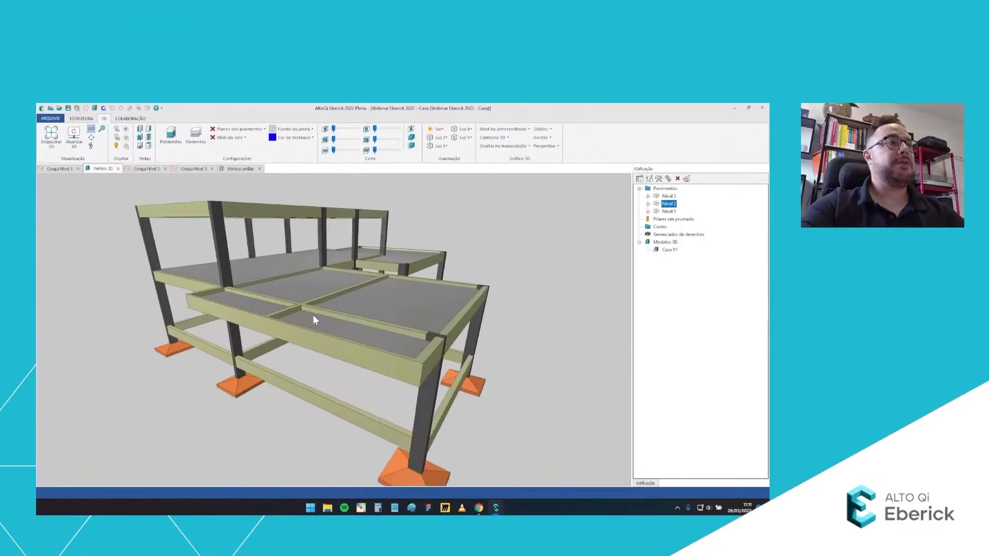
left_click_drag(317, 314, 307, 286)
double_click(304, 287)
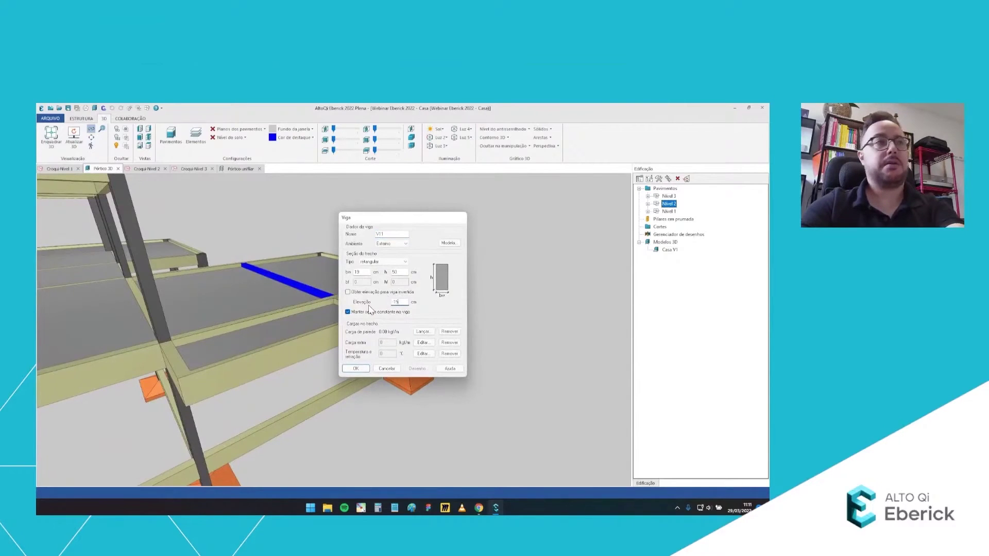
left_click(353, 368)
left_click_drag(485, 356, 365, 317)
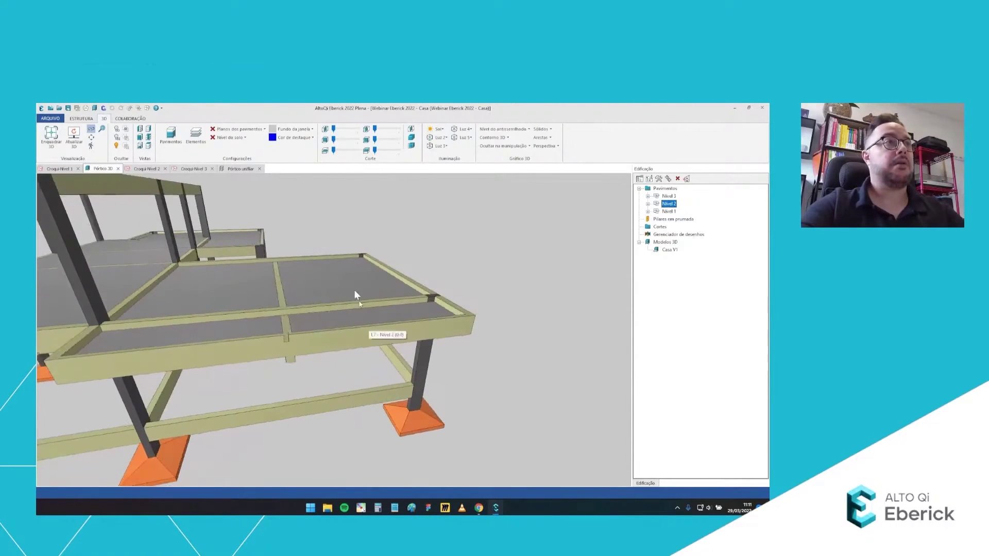
Refresh the 3D model and review the section properties of beam V5, between the terrace and the cantilevered slabs
left_click(74, 140)
left_click_drag(183, 236, 378, 307)
double_click(378, 306)
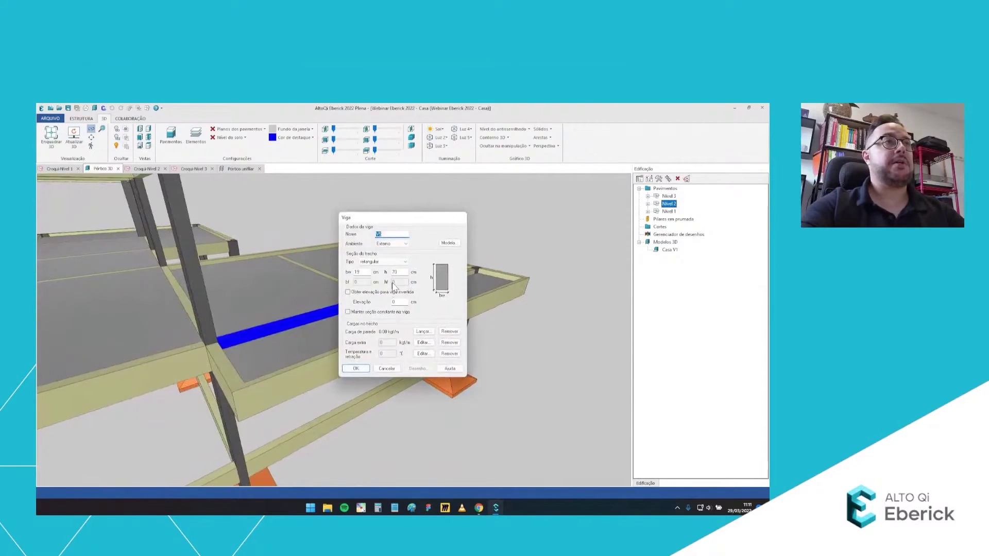
left_click(352, 368)
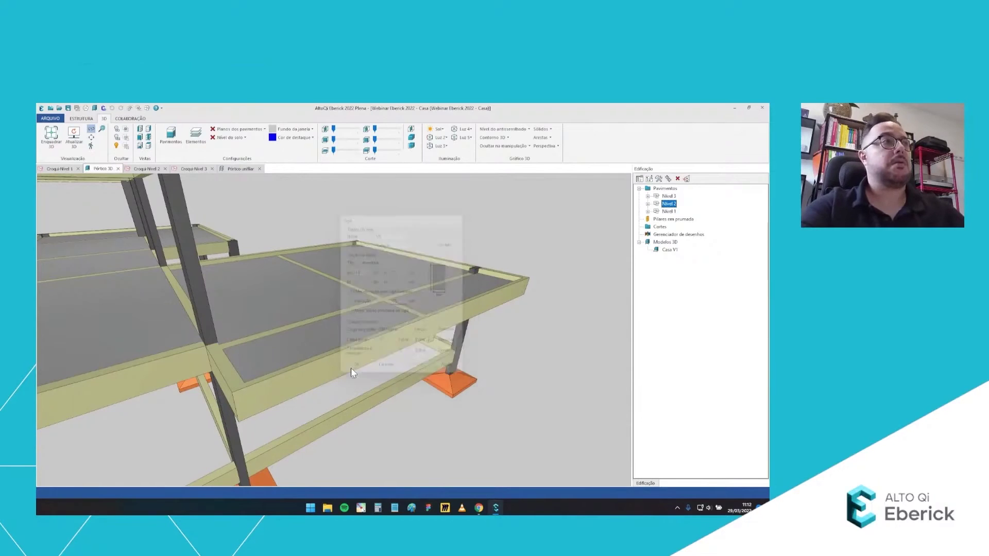
Increase the height of beam V12 along the outer edge of the cantilevered slabs
left_click_drag(391, 317, 389, 240)
double_click(388, 240)
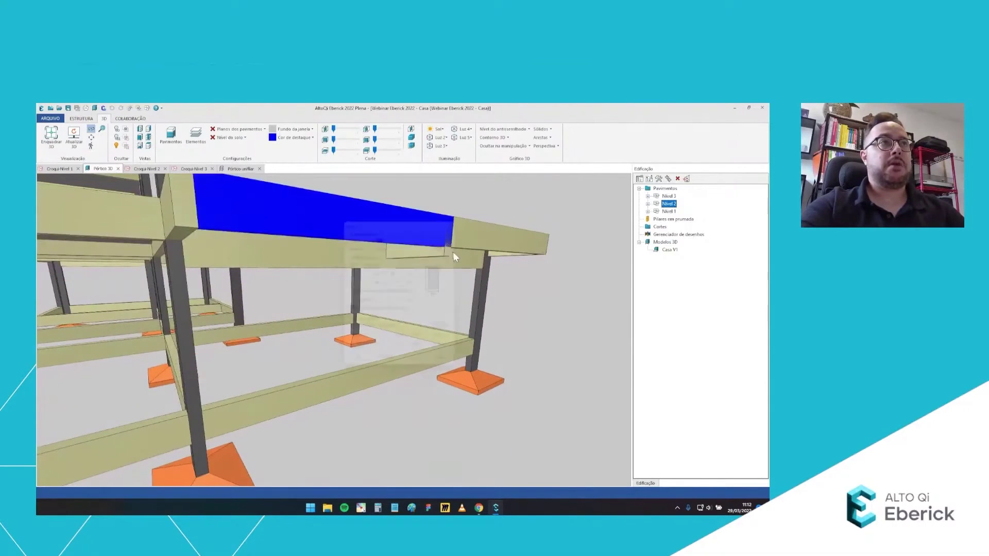
double_click(399, 273)
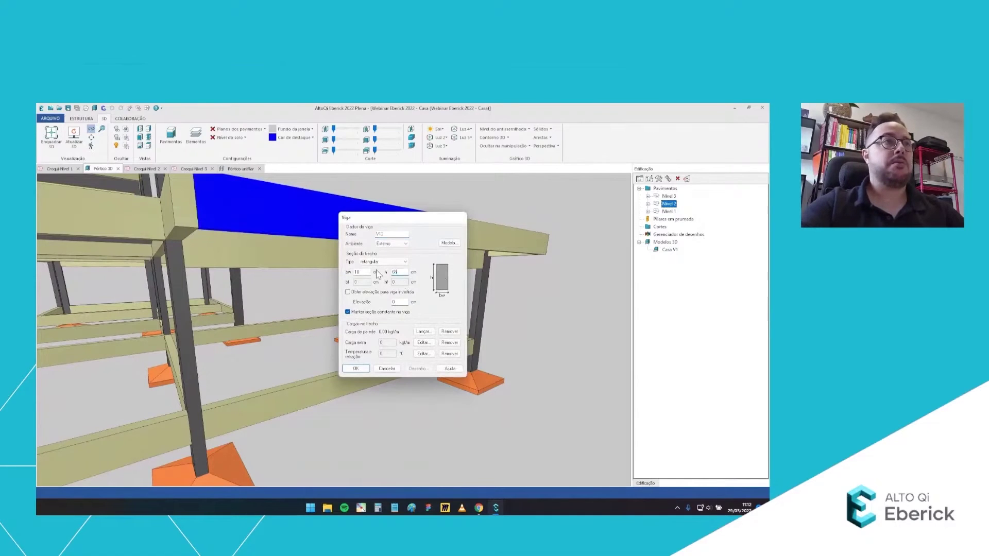
left_click(359, 367)
Edit the section of the cantilevered segment of beam V8 at the terrace's corner and inspect the neighbouring beams
left_click_drag(439, 252, 478, 227)
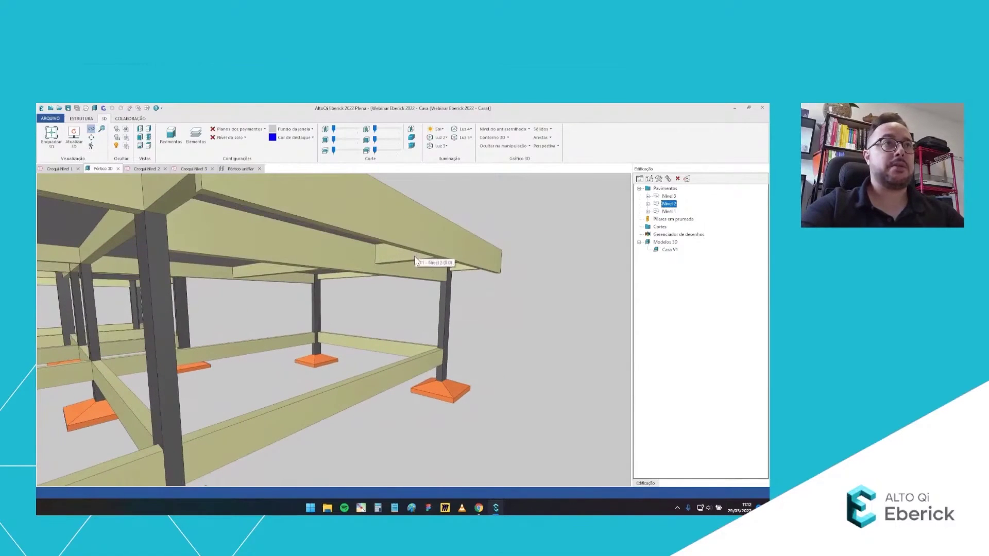
left_click_drag(512, 309, 307, 227)
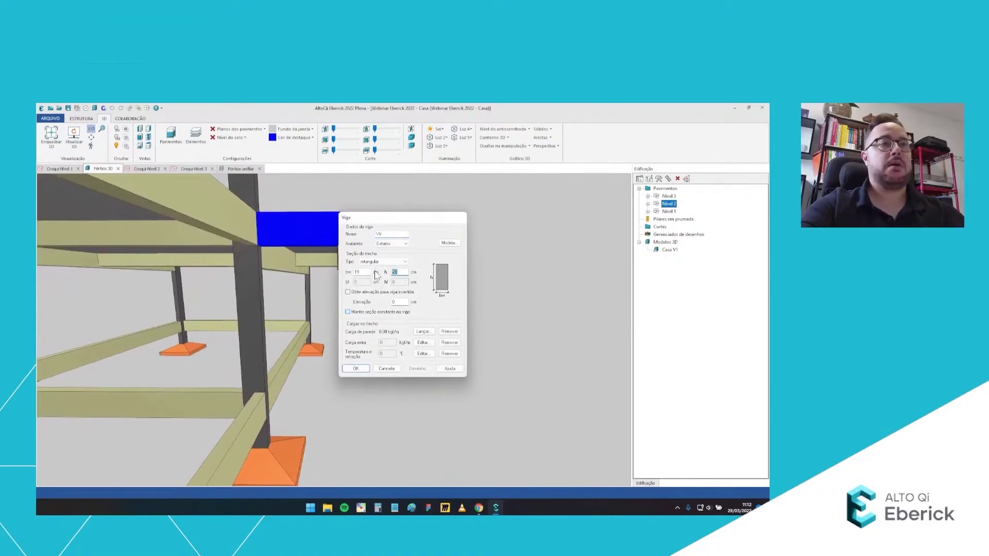
left_click(367, 367)
left_click_drag(366, 366, 199, 269)
double_click(196, 262)
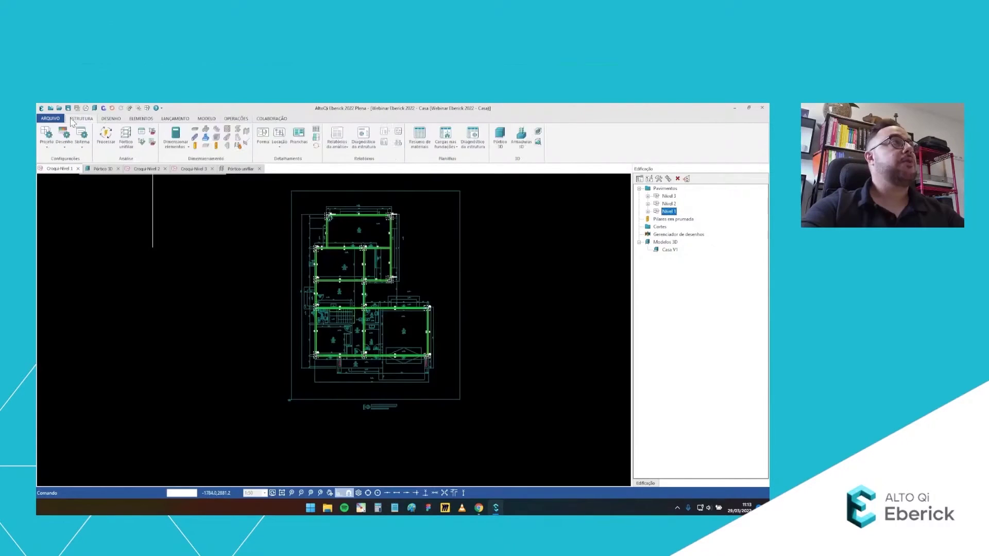
Run the linear static analysis (Análise estática linear) and bring up the displacements in the wireframe model
left_click(106, 135)
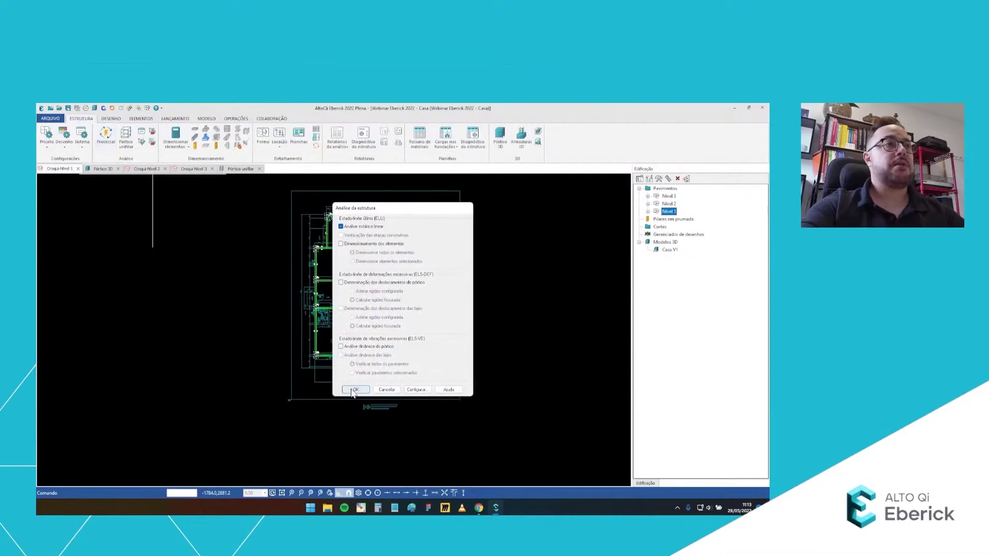
left_click(355, 391)
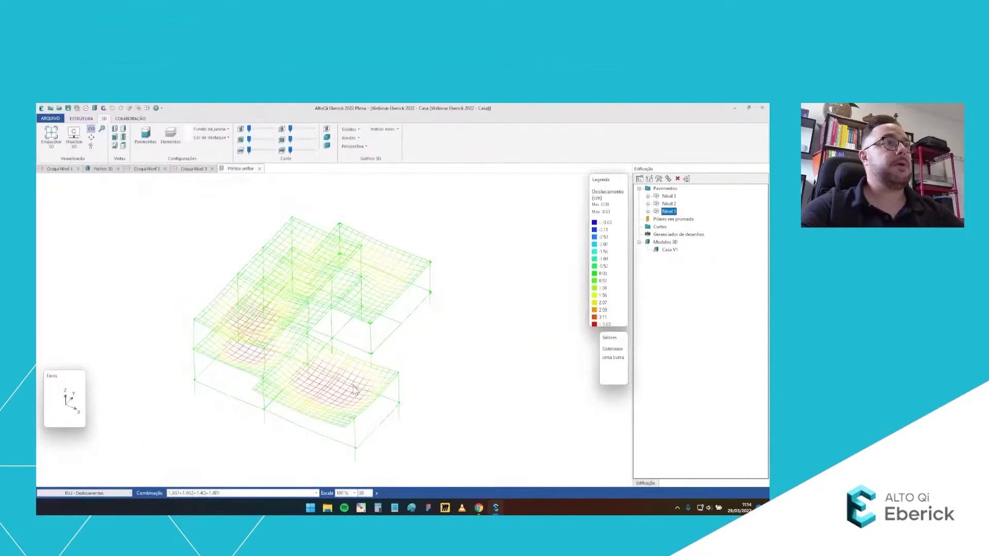
left_click_drag(353, 390, 437, 281)
scroll(436, 281, "up", 6)
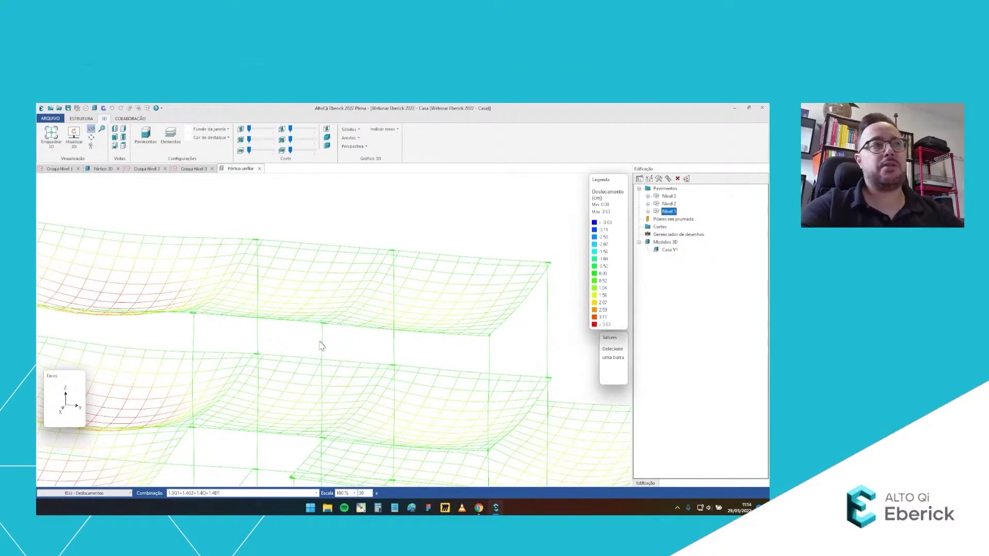
Examine the displacements of the slabs on all levels, comparing the terrace, the cantilevered panels and the stacked end slabs
scroll(332, 344, "down", 3)
left_click_drag(331, 340, 355, 347)
scroll(355, 346, "up", 3)
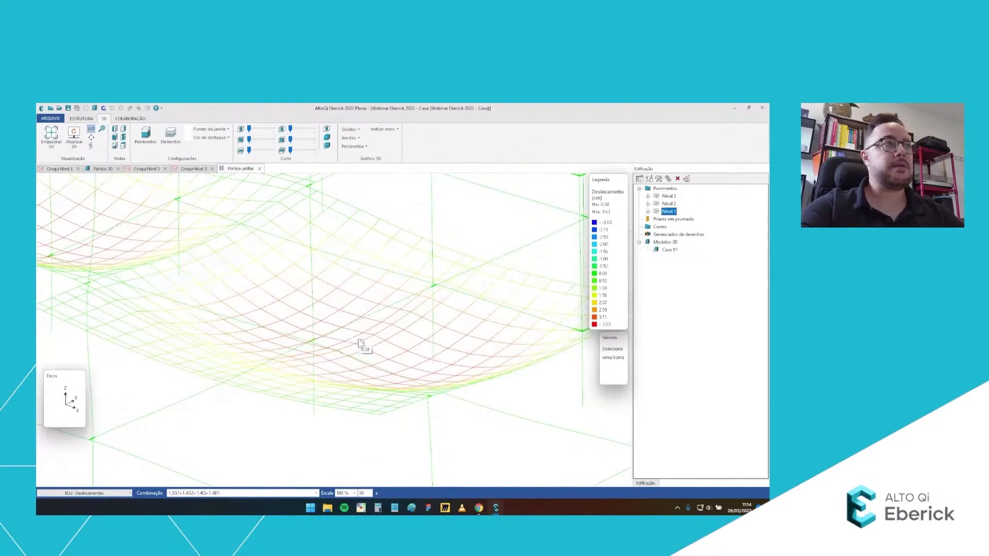
scroll(360, 342, "down", 3)
scroll(358, 341, "down", 3)
left_click_drag(261, 287, 320, 286)
scroll(341, 307, "up", 5)
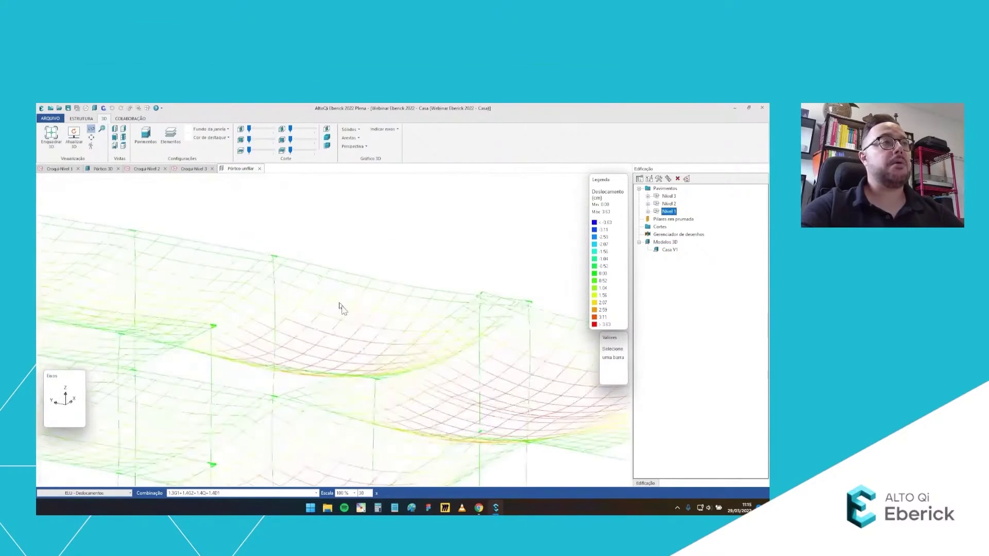
middle_click_drag(361, 398, 319, 313)
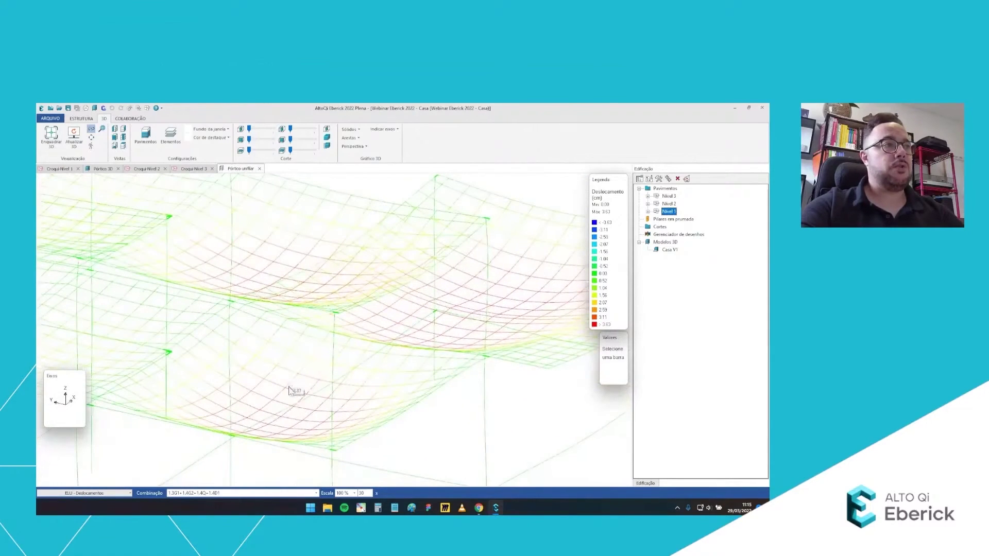
scroll(339, 337, "down", 4)
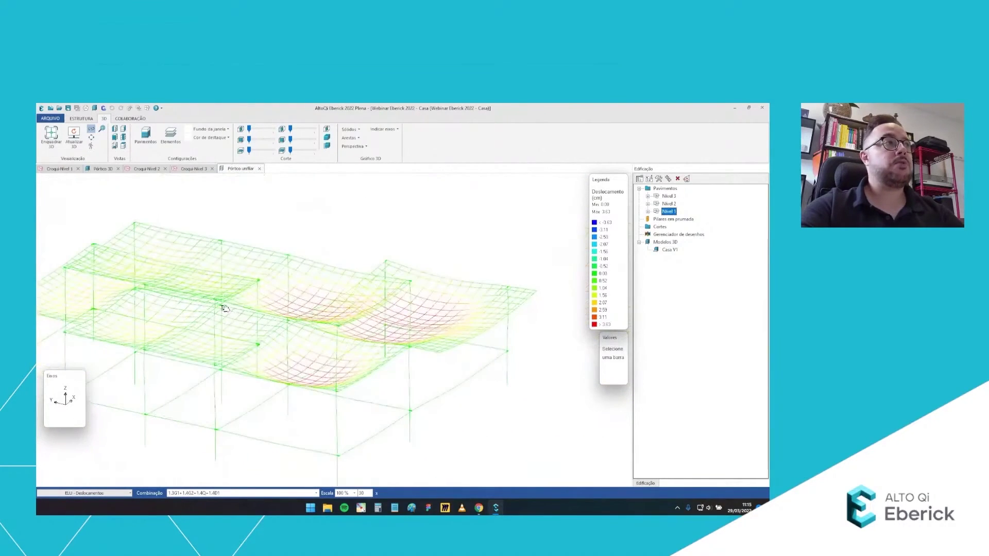
left_click_drag(221, 303, 271, 263)
scroll(225, 288, "down", 3)
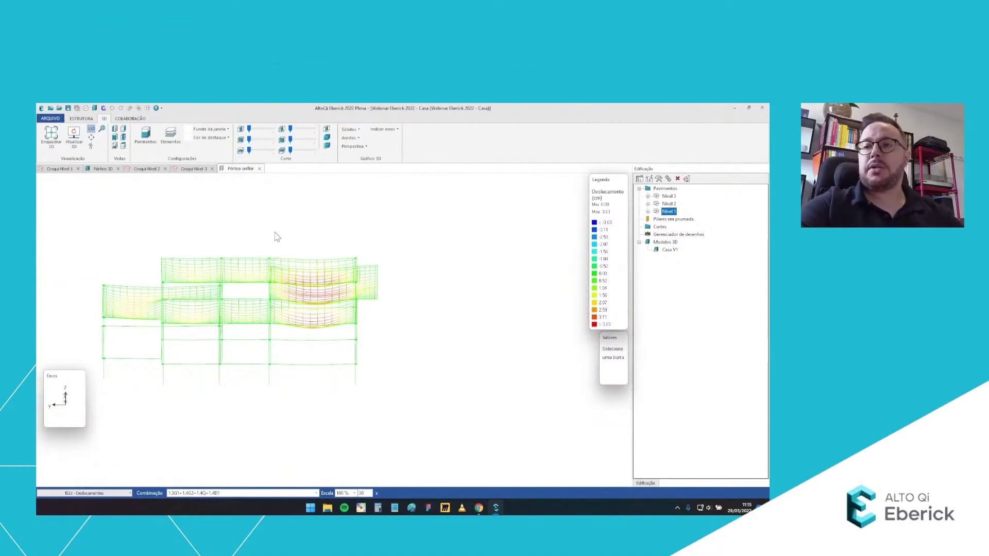
left_click_drag(492, 266, 631, 260)
Open the Nível 2 sketch and clamp the slabs together across the two beams bounding the house's middle slab
double_click(669, 204)
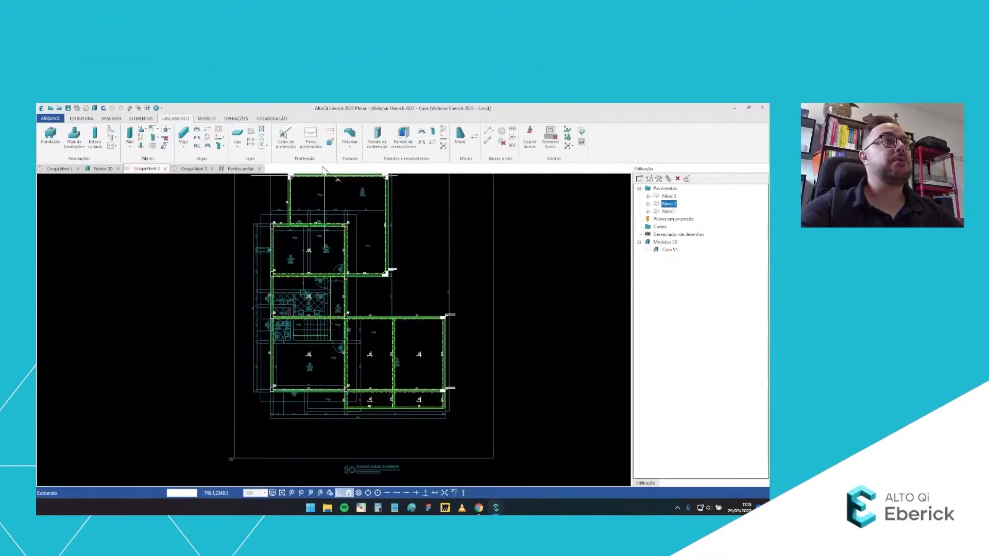
left_click(206, 119)
left_click(220, 136)
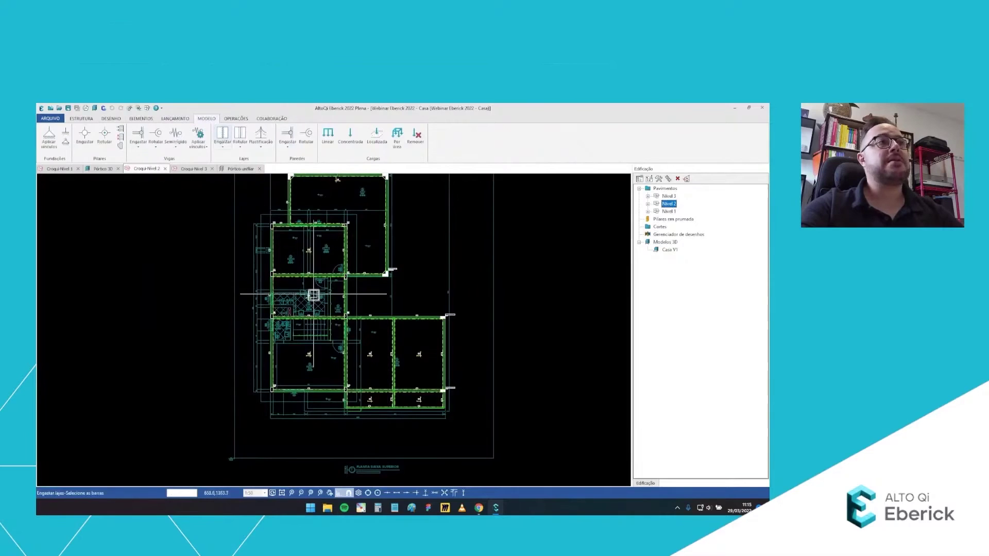
left_click(306, 275)
left_click(305, 318)
key("Return")
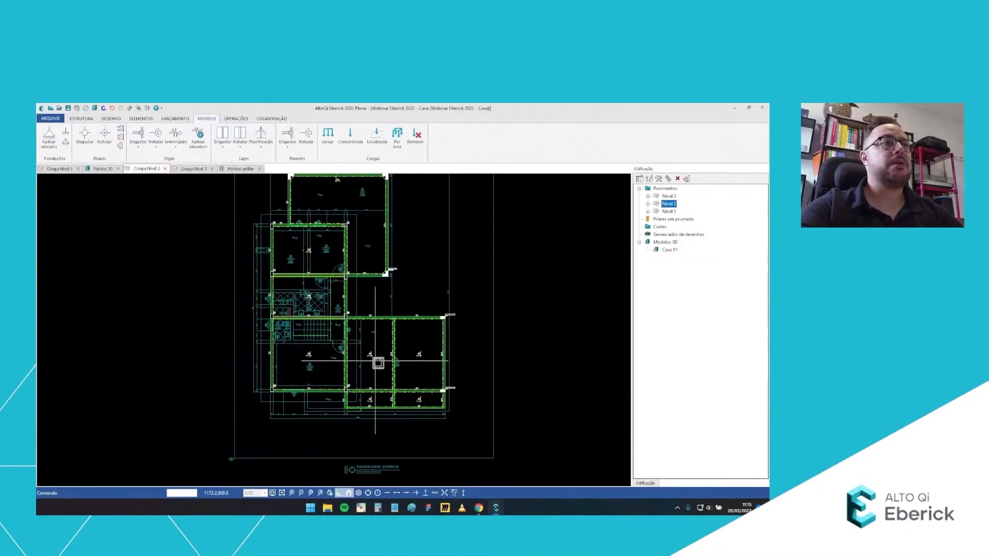
Clamp the terrace slabs together across their shared beams and switch to the Nível 3 sketch
scroll(391, 369, "up", 3)
left_click_drag(454, 376, 363, 323)
key("Return")
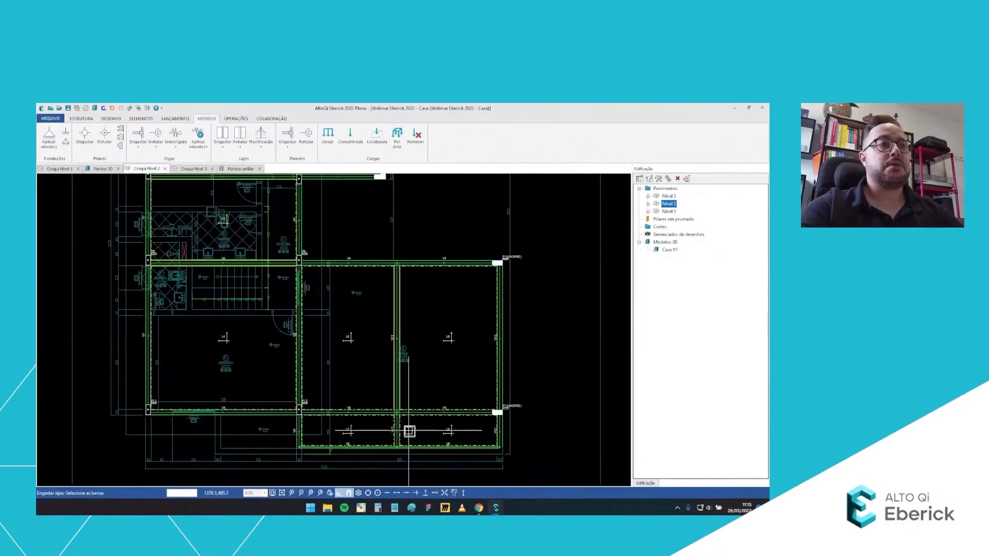
left_click(195, 169)
Inspect the displacements of the terrace and end slabs in the wireframe model
left_click(236, 169)
scroll(315, 315, "up", 3)
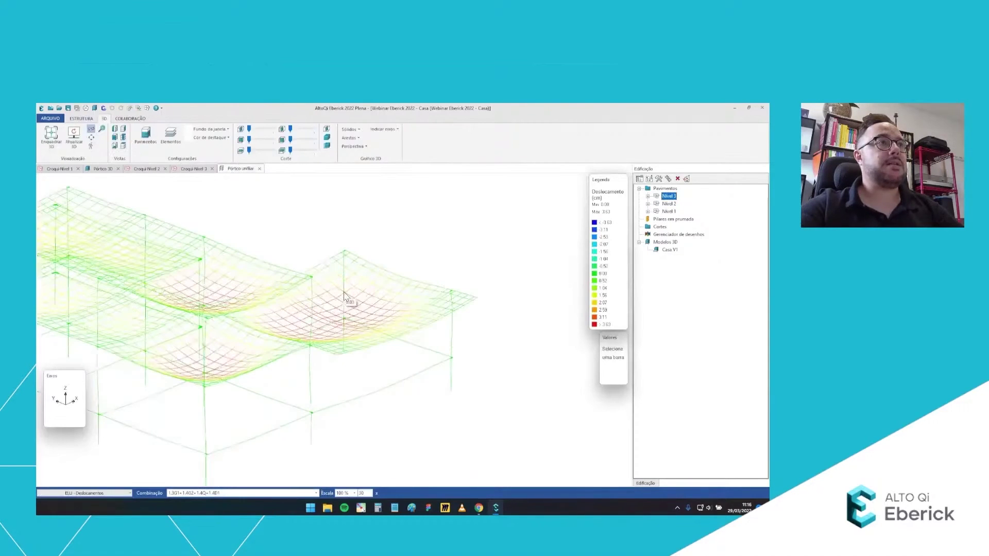
scroll(351, 318, "up", 4)
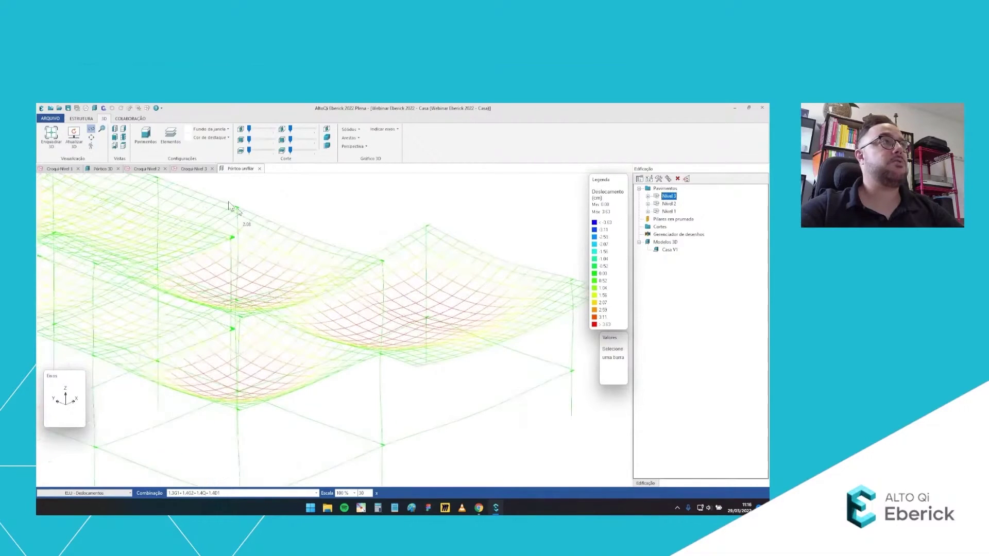
Rerun the linear static analysis with the clamped slabs and generate the updated wireframe model
left_click(90, 120)
left_click(106, 136)
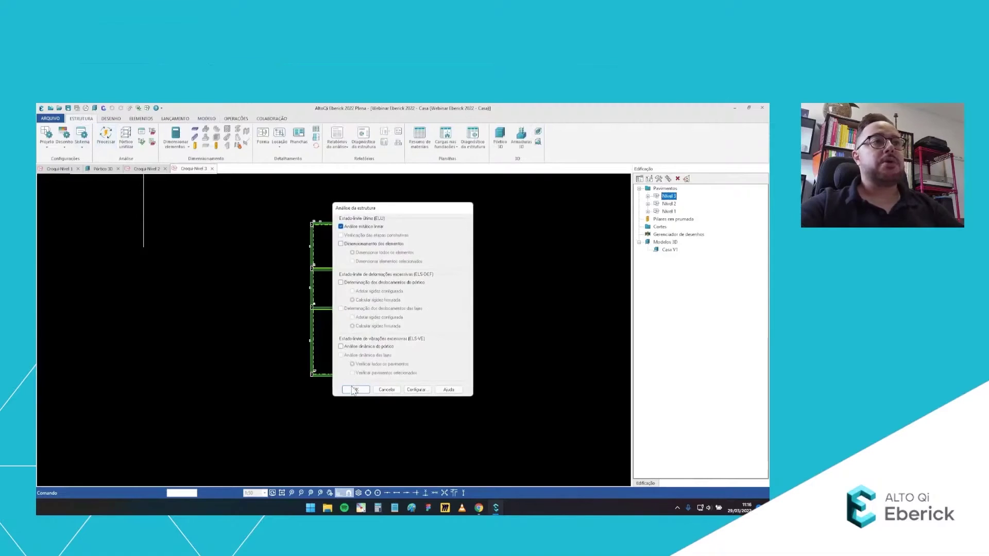
left_click(355, 390)
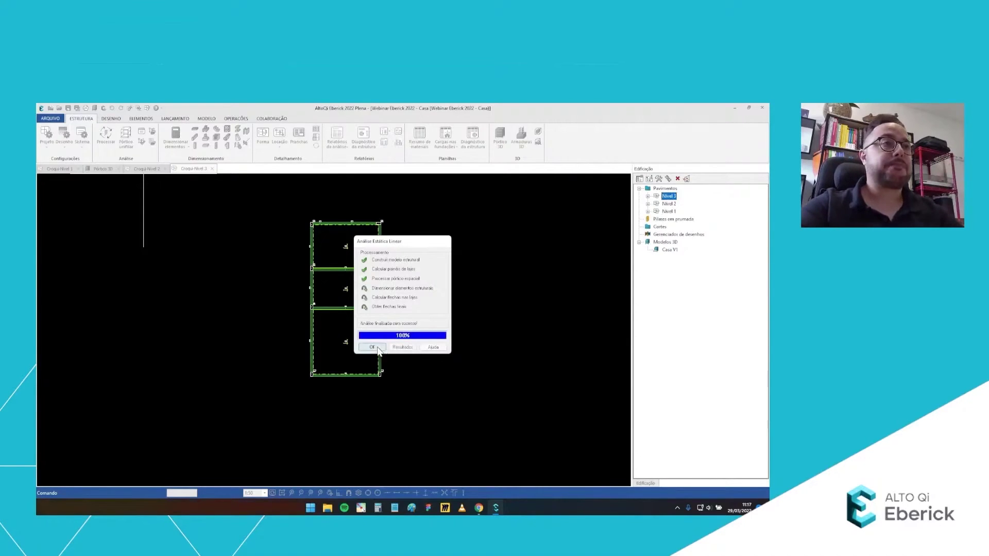
left_click(372, 347)
left_click(125, 141)
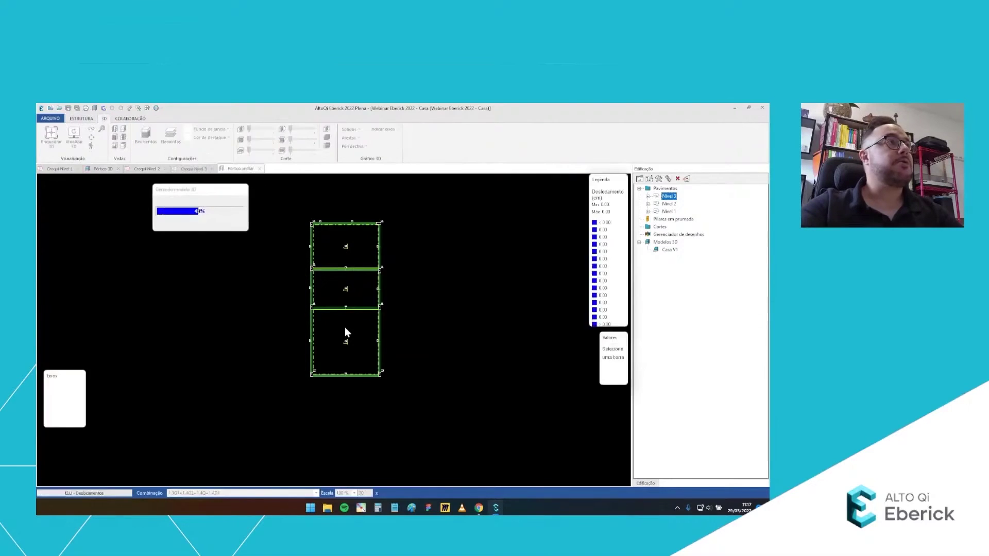
Examine the updated displacements of the end, terrace and rear slabs from several sides of the wireframe model
left_click_drag(339, 328, 204, 253)
scroll(309, 278, "up", 2)
scroll(309, 278, "up", 2)
scroll(222, 270, "up", 2)
middle_click_drag(217, 323, 259, 262)
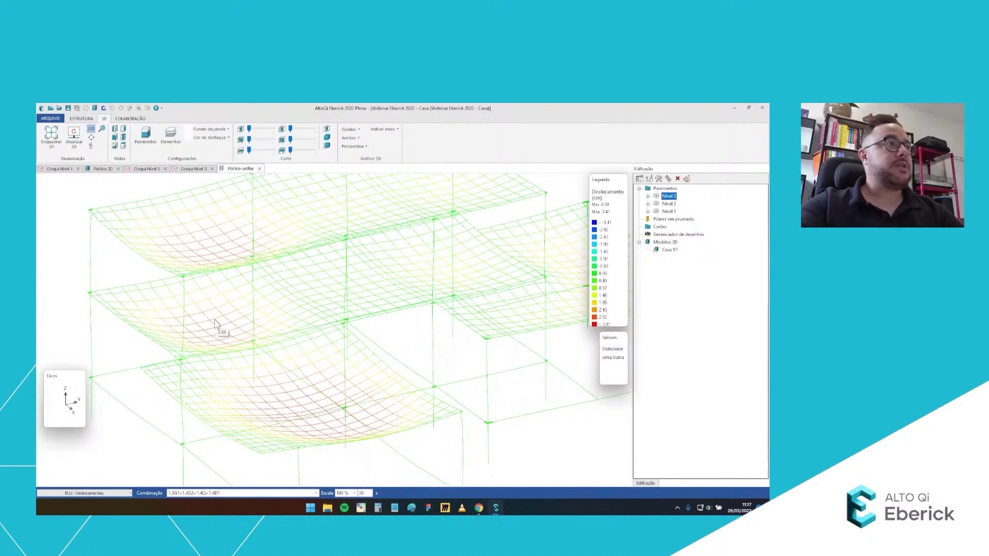
left_click_drag(190, 304, 227, 223)
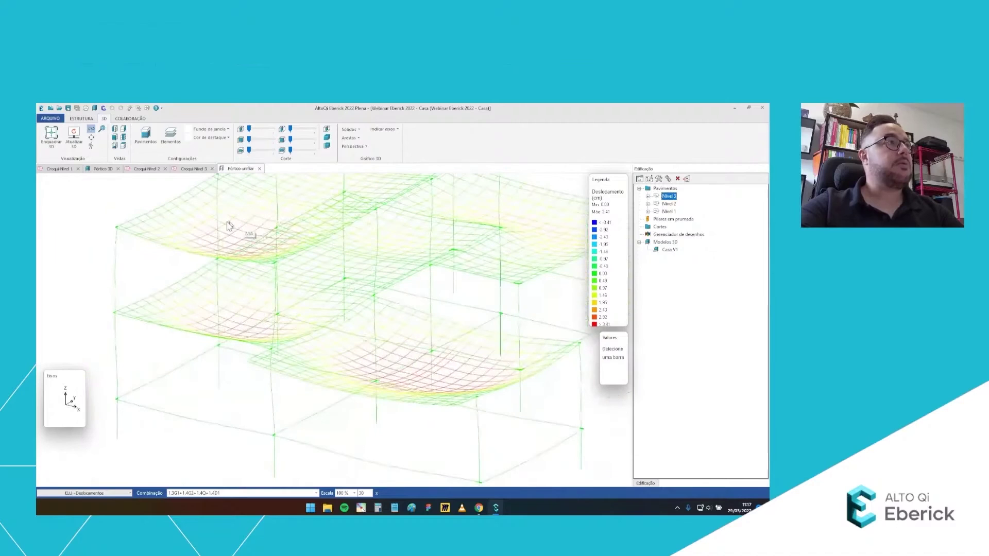
middle_click_drag(254, 212, 237, 252)
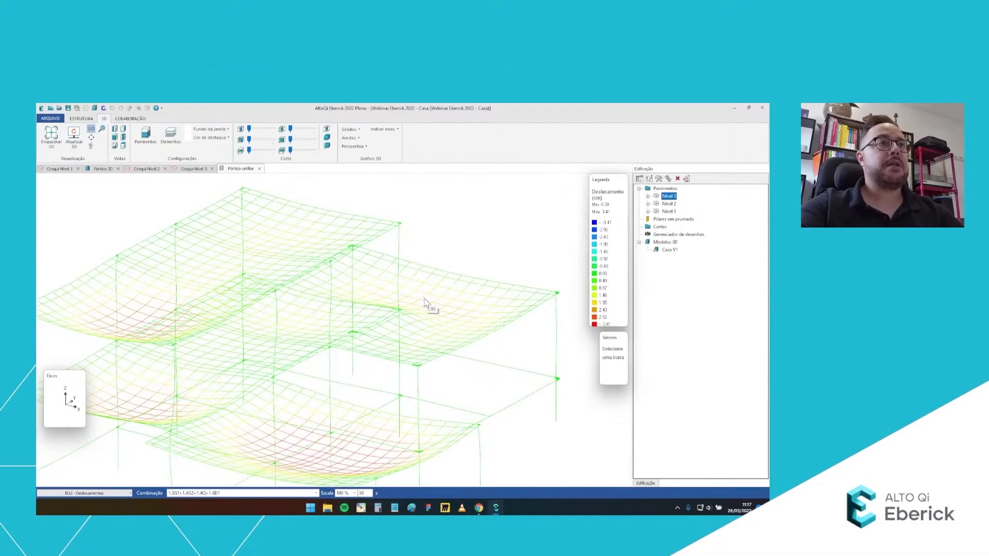
left_click_drag(418, 308, 280, 375)
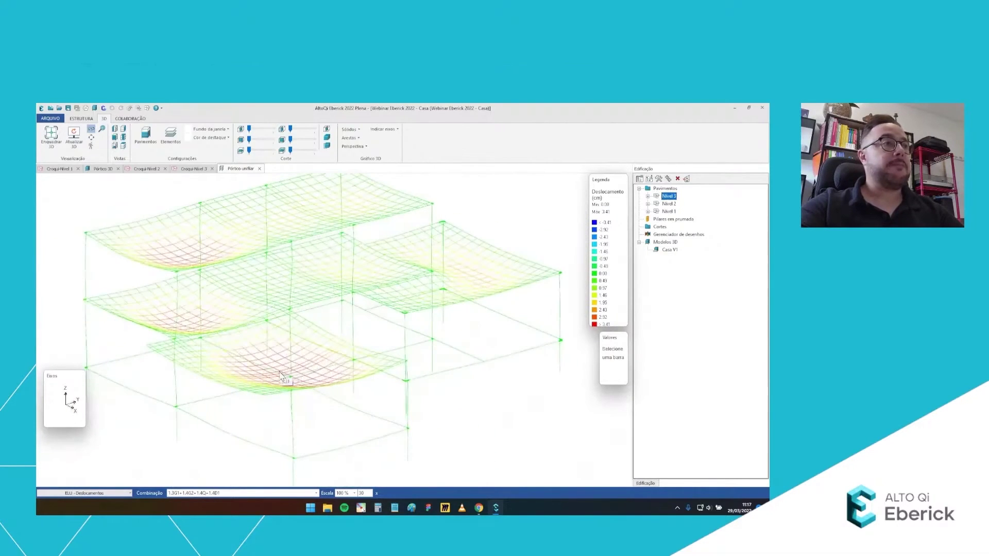
Examine the displacements of the lowest front slab up close from opposite sides of the wireframe model
scroll(279, 375, "up", 2)
left_click_drag(257, 391, 411, 384)
middle_click_drag(275, 411, 492, 331)
left_click_drag(374, 354, 304, 344)
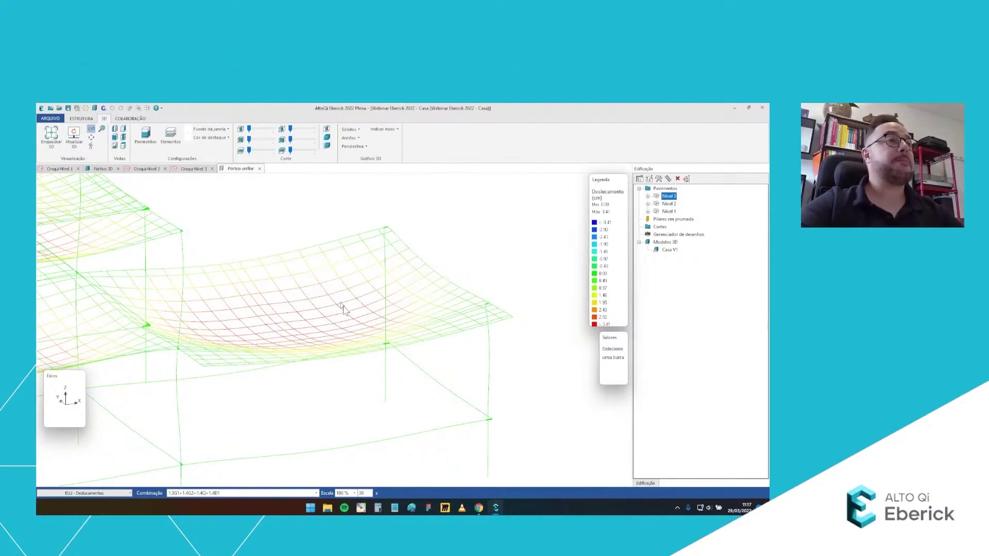
scroll(342, 304, "down", 3)
left_click_drag(343, 305, 275, 293)
mouse_move(286, 293)
middle_mouse_down()
mouse_move(381, 298)
mouse_move(372, 325)
middle_mouse_up()
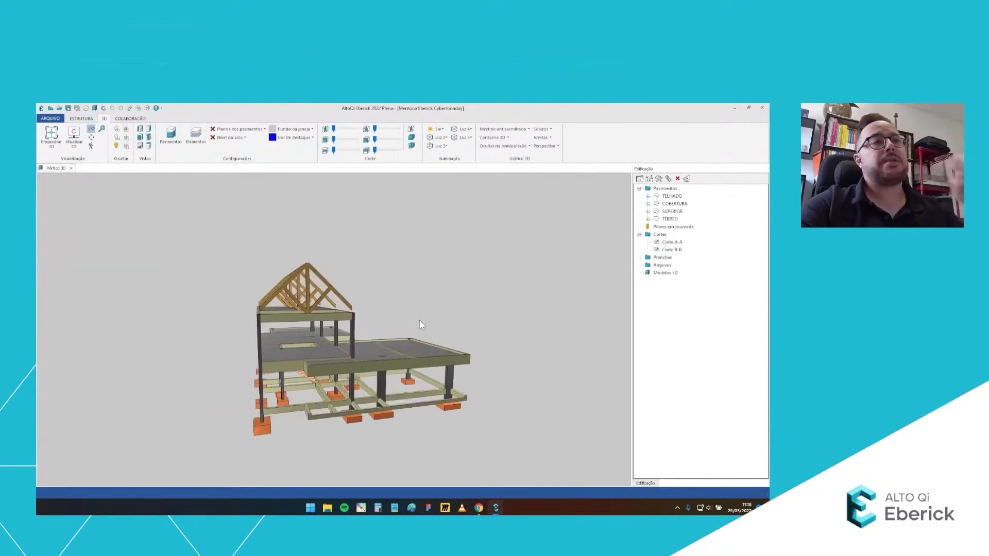
Check the T-section properties of the beam beneath the SUPERIOR slabs in the Mentoria Eberick Cybermonday 3D model, without changing them
left_click_drag(420, 320, 416, 358)
scroll(417, 360, "up", 1)
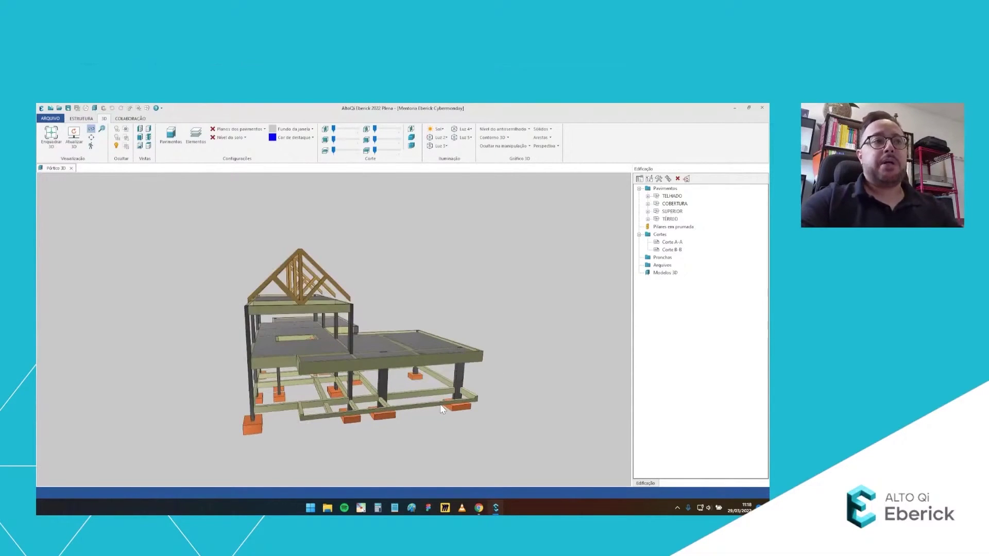
left_click_drag(446, 430, 398, 364)
scroll(398, 364, "up", 3)
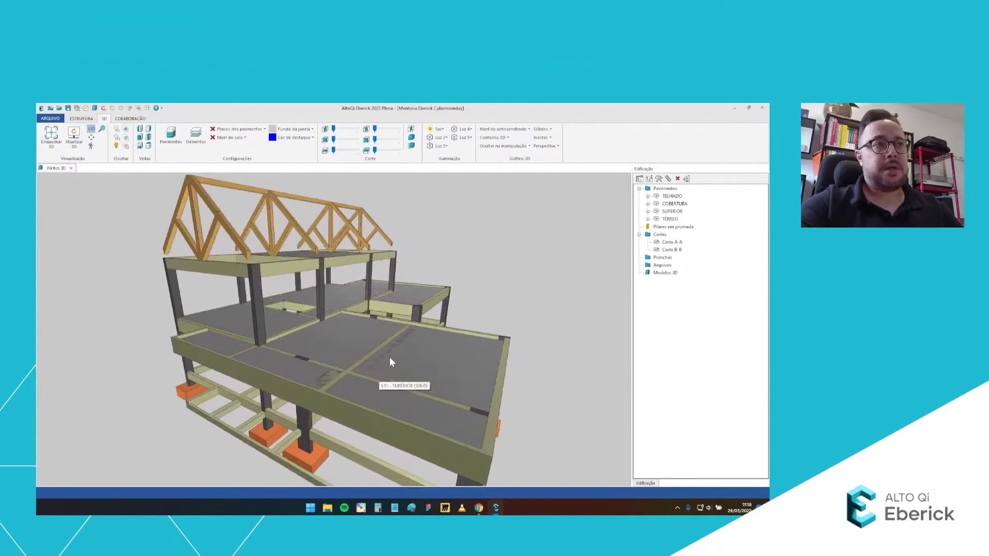
left_click_drag(409, 380, 409, 347)
scroll(366, 376, "up", 8)
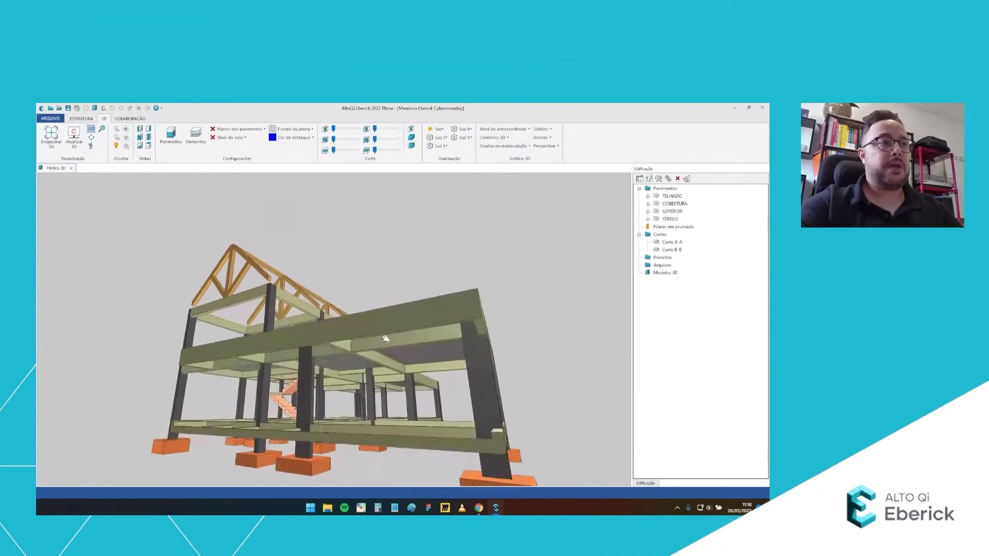
double_click(373, 320)
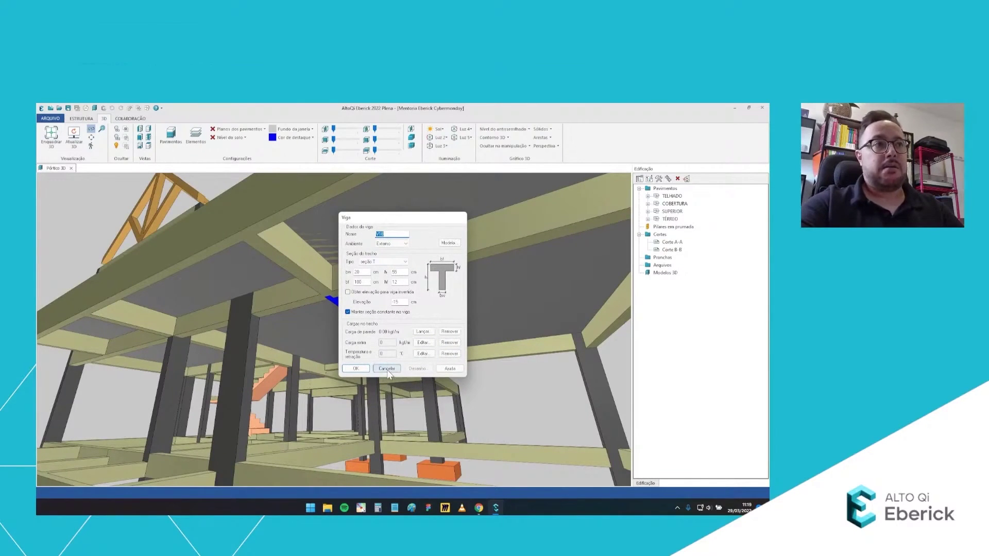
left_click(387, 369)
double_click(356, 302)
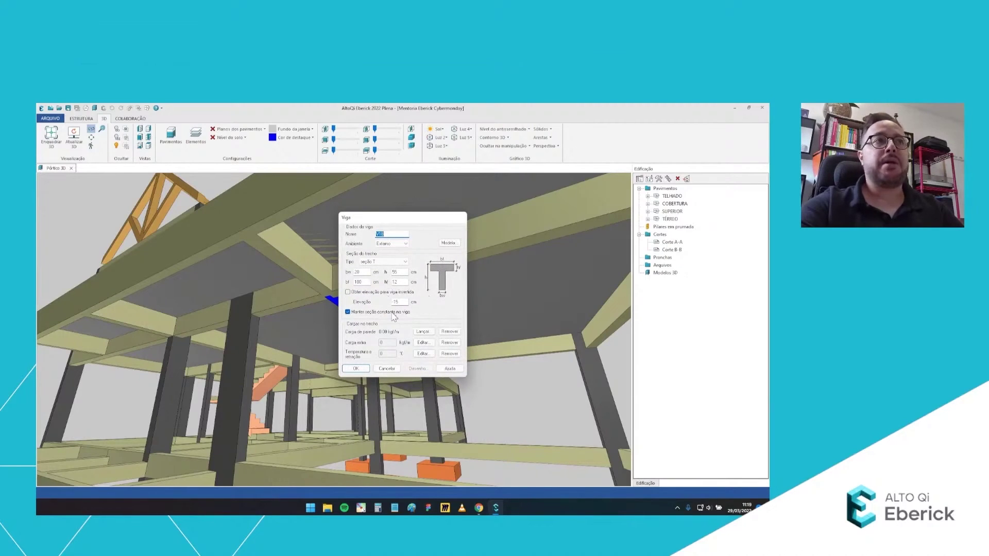
left_click(386, 369)
Check the section properties of corner column P17 on the SUPERIOR floor, without changing them
left_click_drag(403, 317, 400, 399)
scroll(406, 401, "up", 5)
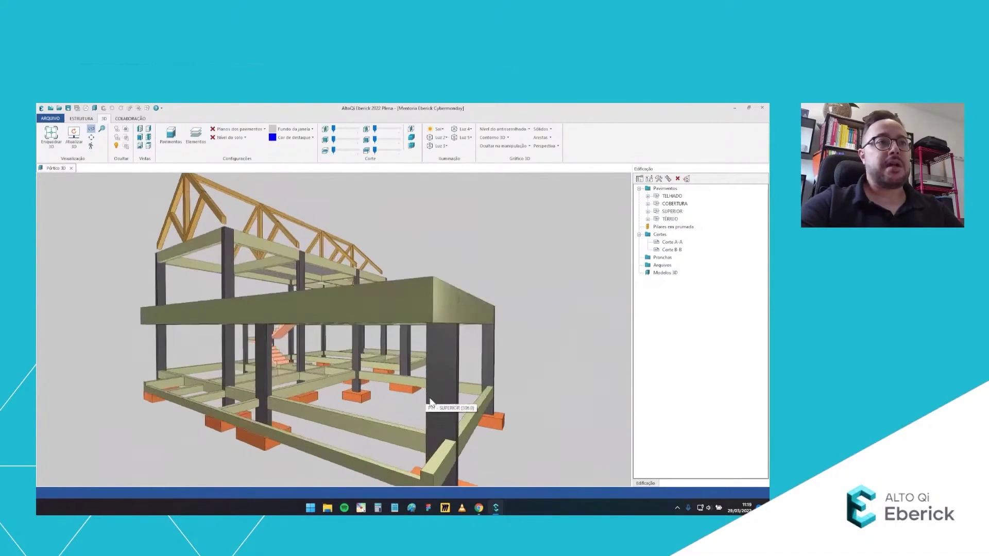
scroll(390, 400, "down", 5)
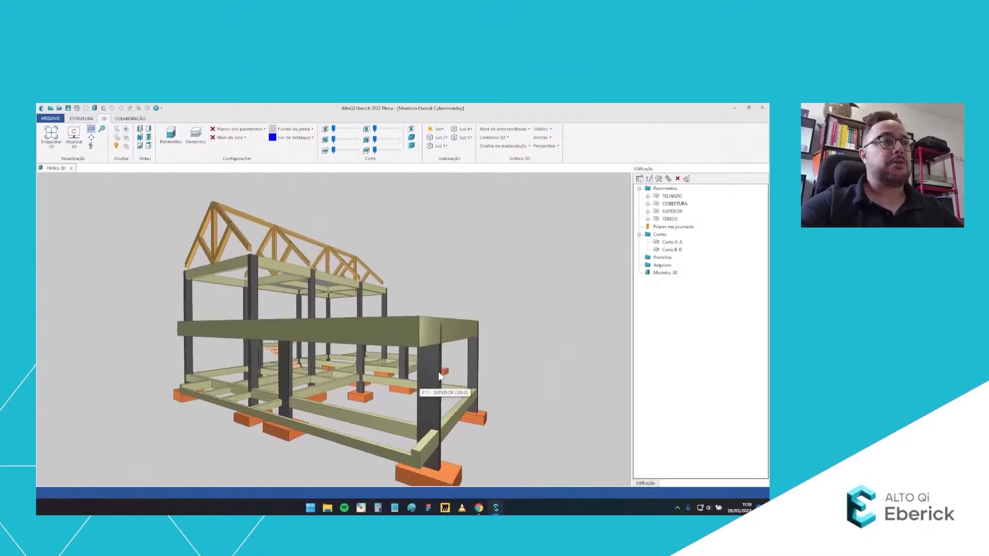
double_click(422, 398)
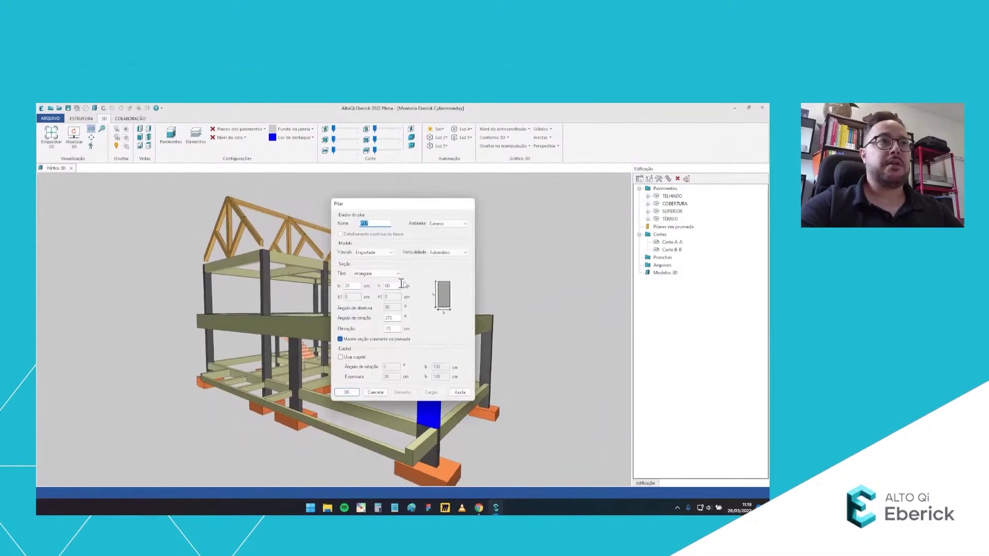
left_click(376, 392)
Examine the SUPERIOR slabs, their supporting beams and columns, and the roof trusses from several sides of the 3D model
left_click_drag(378, 394, 373, 406)
scroll(373, 407, "up", 2)
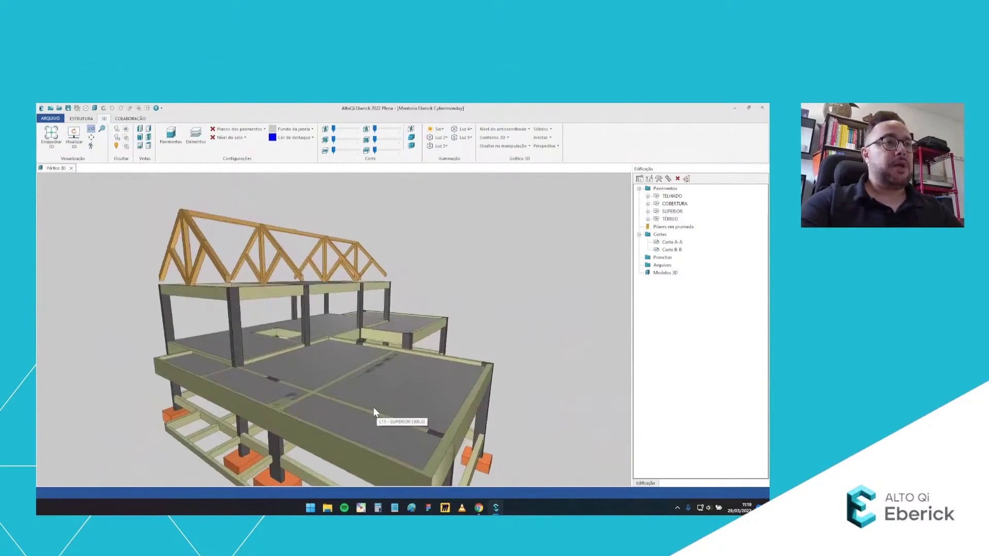
left_click_drag(280, 382, 402, 363)
scroll(403, 364, "up", 2)
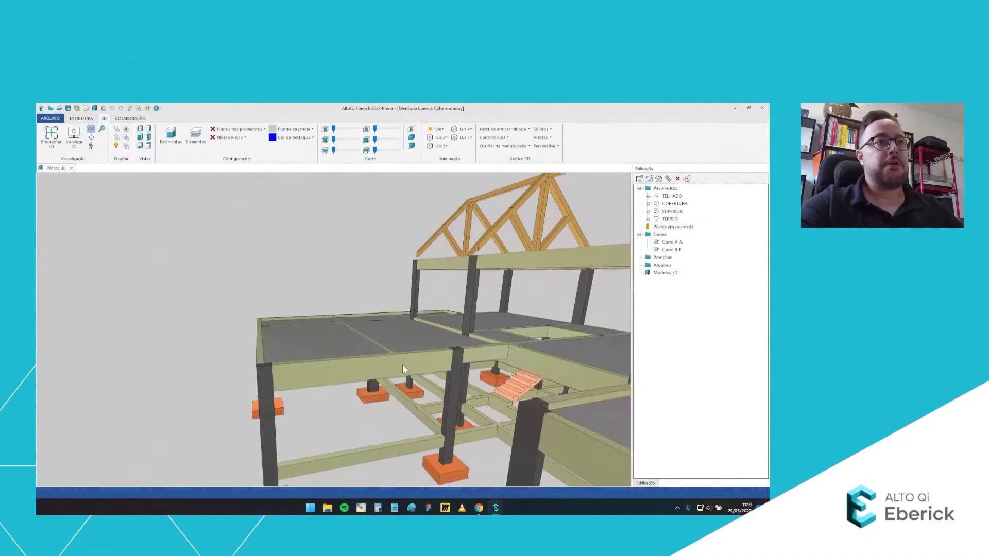
left_click_drag(326, 324, 278, 358)
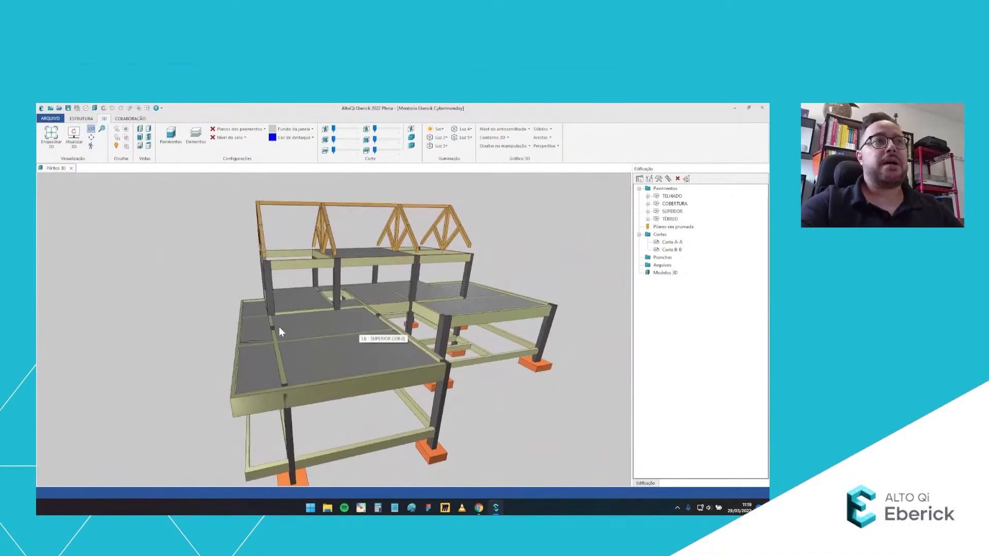
left_click_drag(285, 344, 524, 263)
scroll(525, 265, "up", 6)
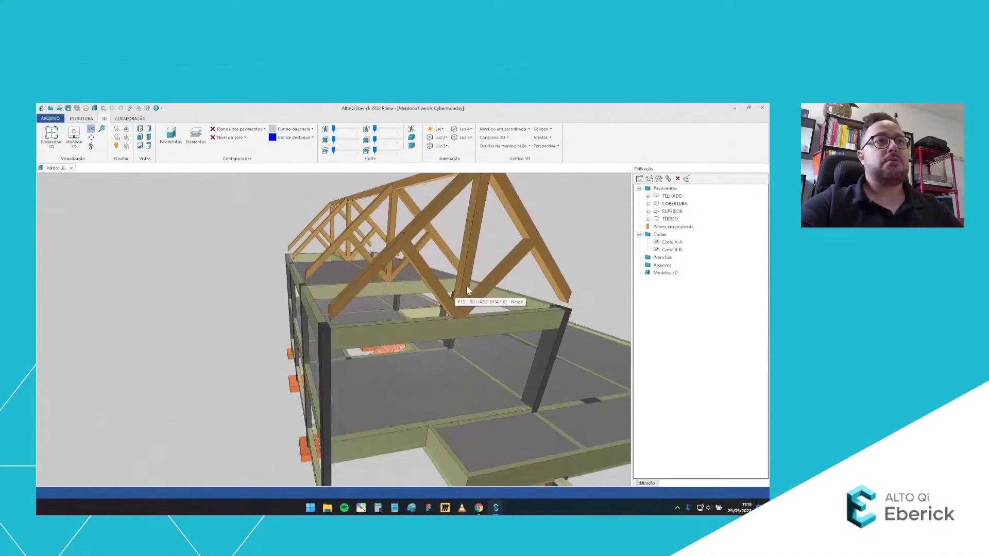
scroll(484, 273, "down", 2)
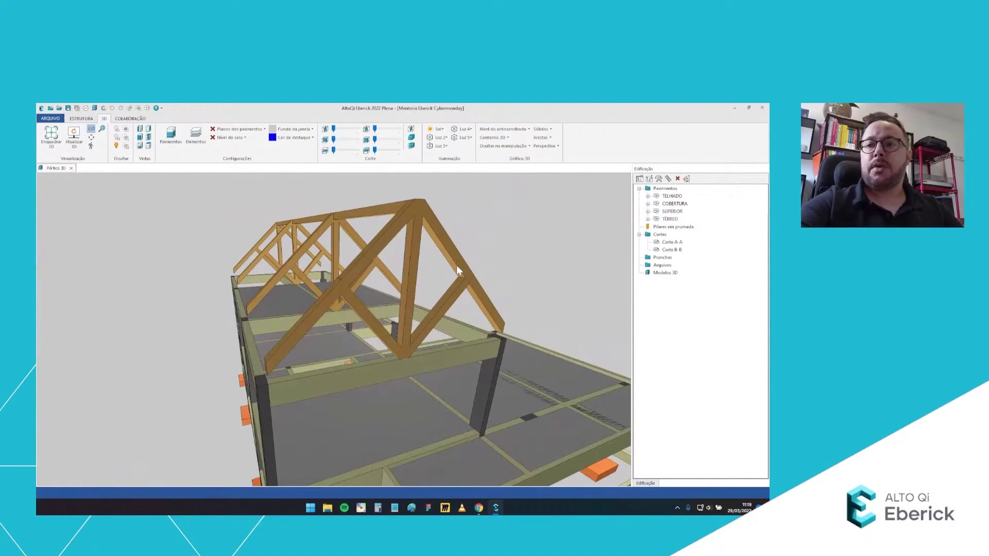
Open the wireframe model of the building and inspect its displacements from different sides
left_click(77, 108)
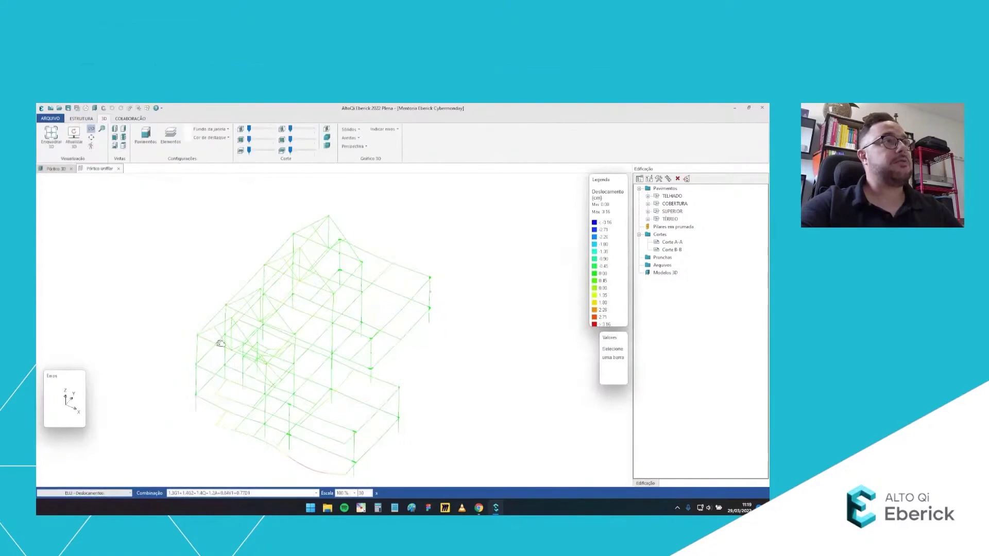
left_click_drag(220, 343, 411, 283)
left_click_drag(289, 319, 344, 311)
middle_click_drag(345, 311, 435, 249)
scroll(383, 281, "up", 2)
left_click_drag(382, 281, 395, 261)
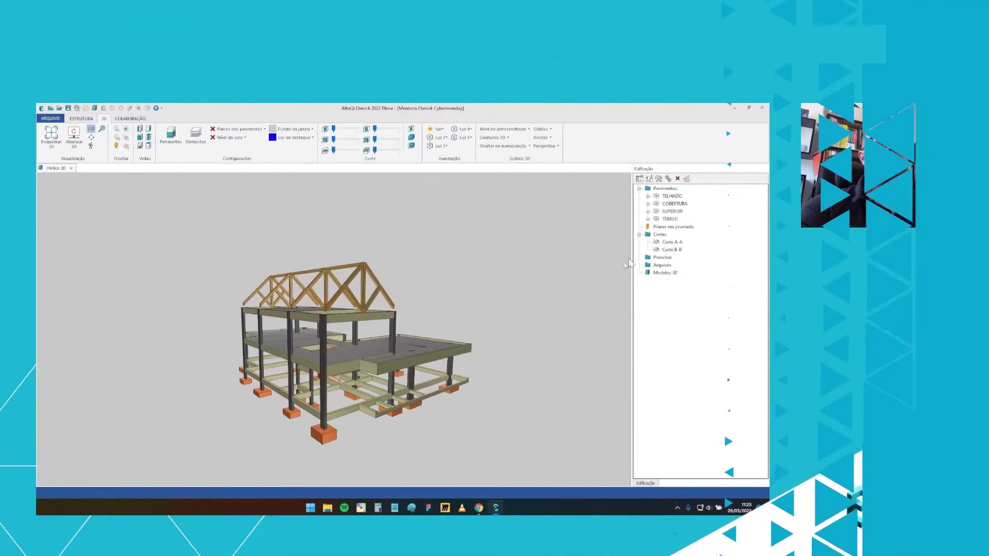
Open the footings table of the TÉRREO floor and review the loads of footings S1 to S6
left_click(648, 219)
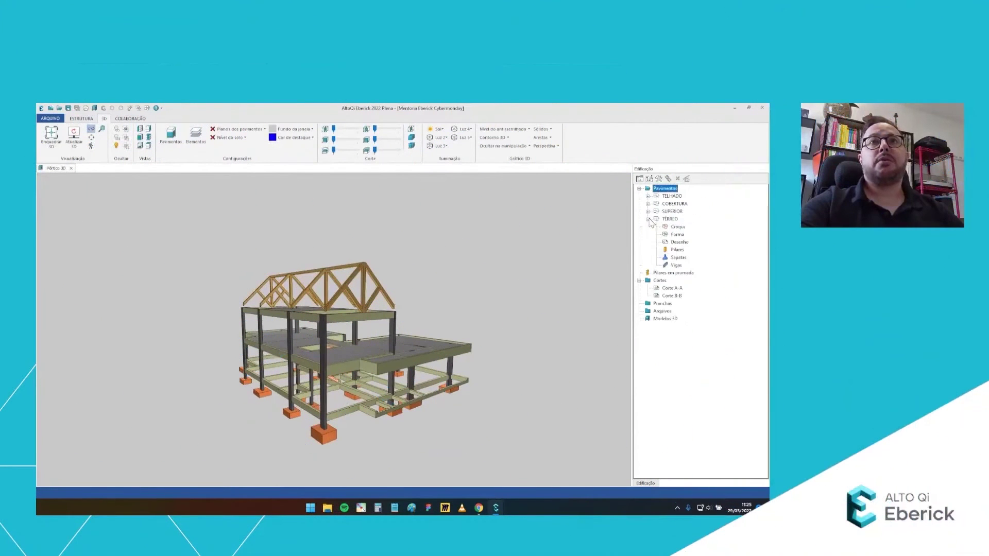
double_click(678, 258)
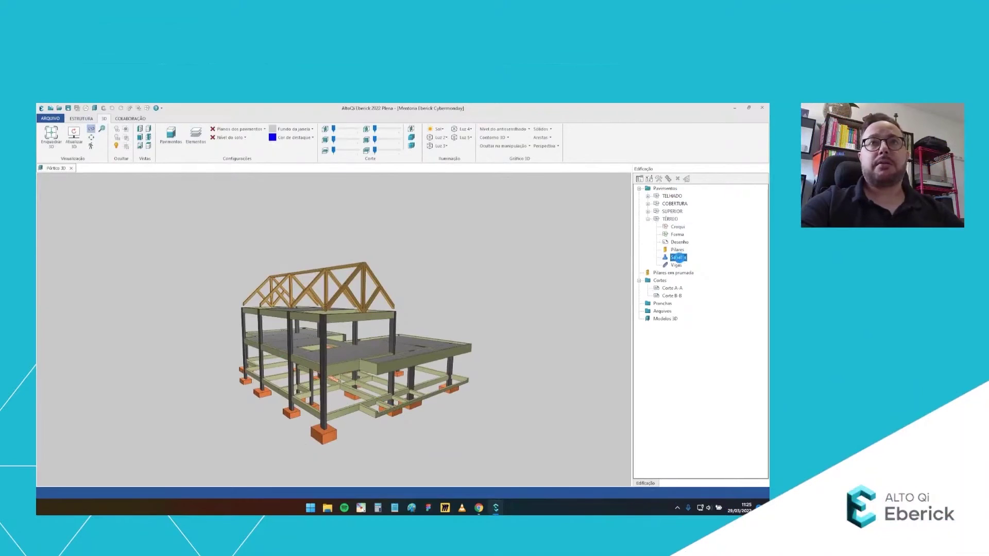
left_click(86, 198)
left_click(85, 192)
left_click(85, 198)
left_click(85, 205)
left_click(86, 212)
left_click(86, 225)
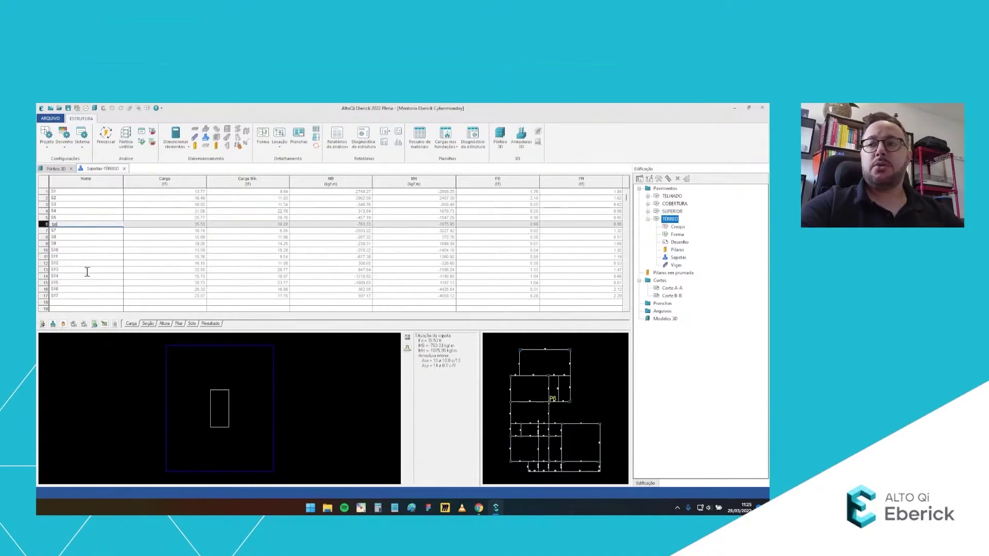
left_click(71, 199)
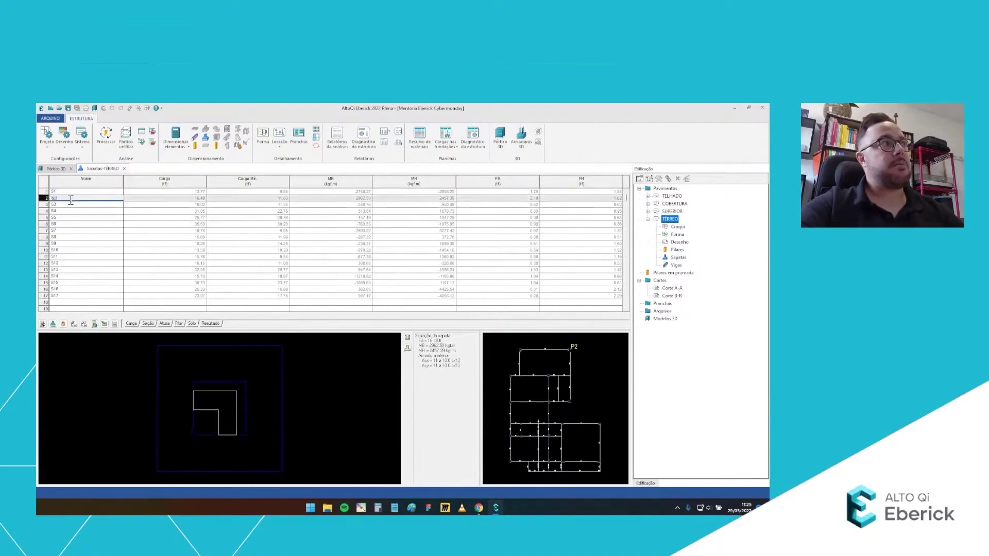
Process the structure with linear static analysis and dimensioning of all elements, and show the footings' reinforcement results
left_click(106, 136)
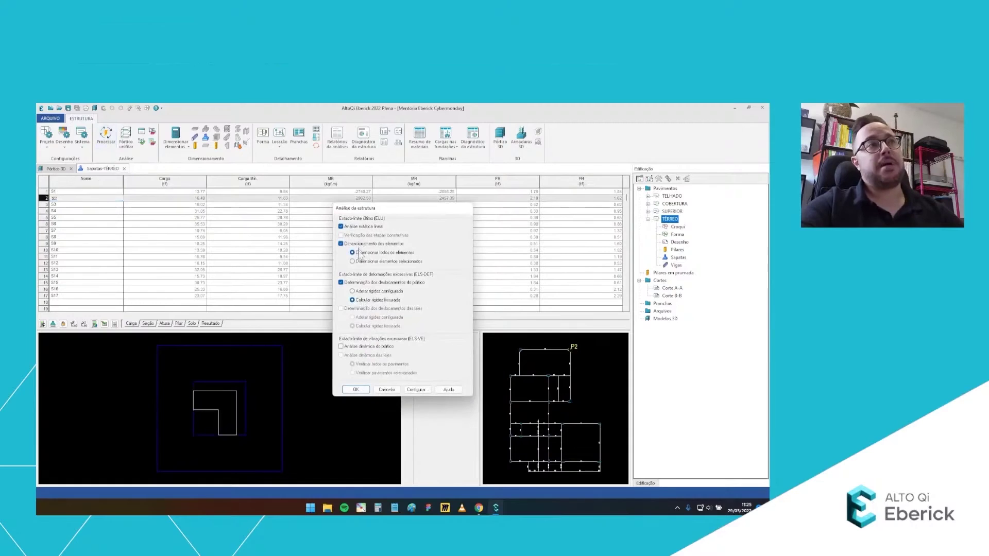
left_click(356, 390)
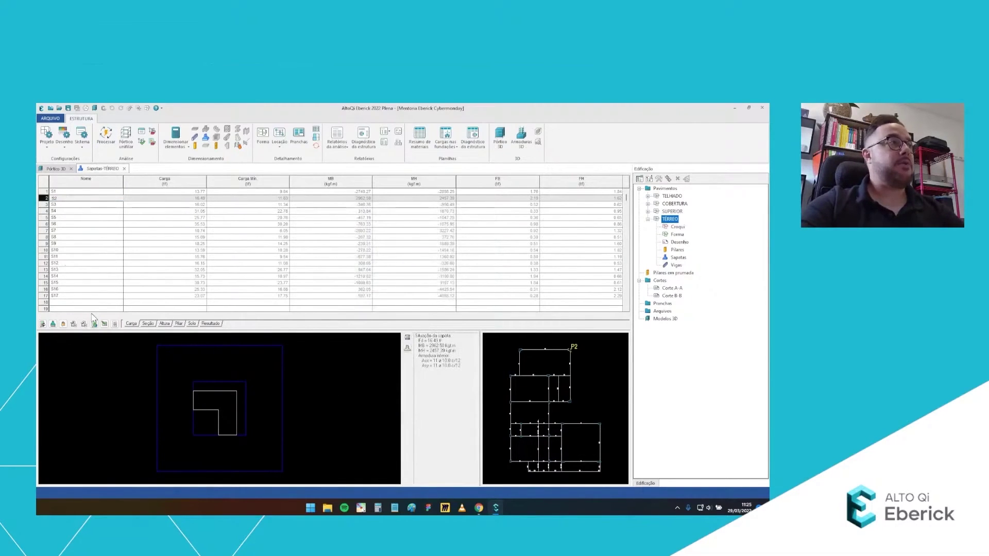
left_click(208, 324)
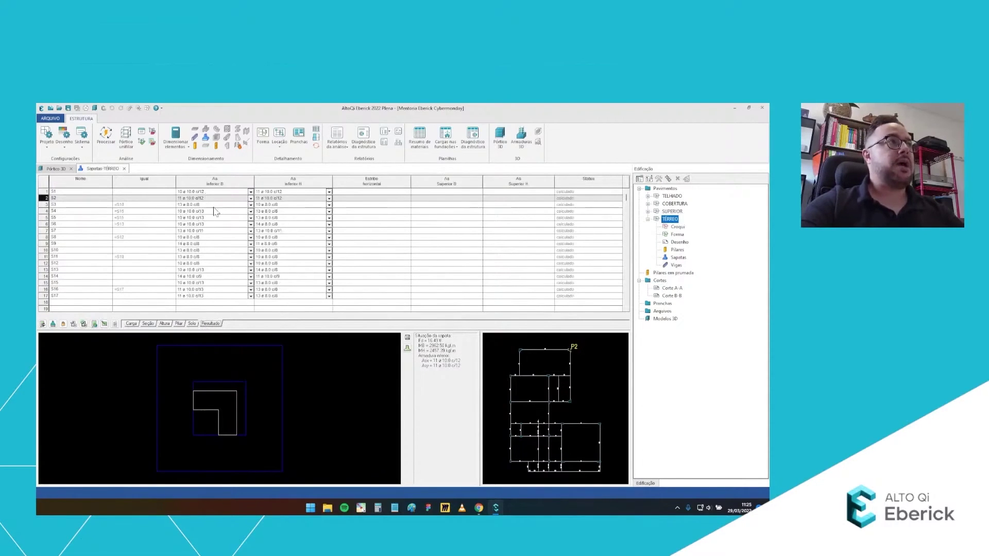
Set the lower reinforcement of footing S3 to ø 10.0 bars at c/13 in both the B and H directions
left_click(214, 205)
left_click(211, 212)
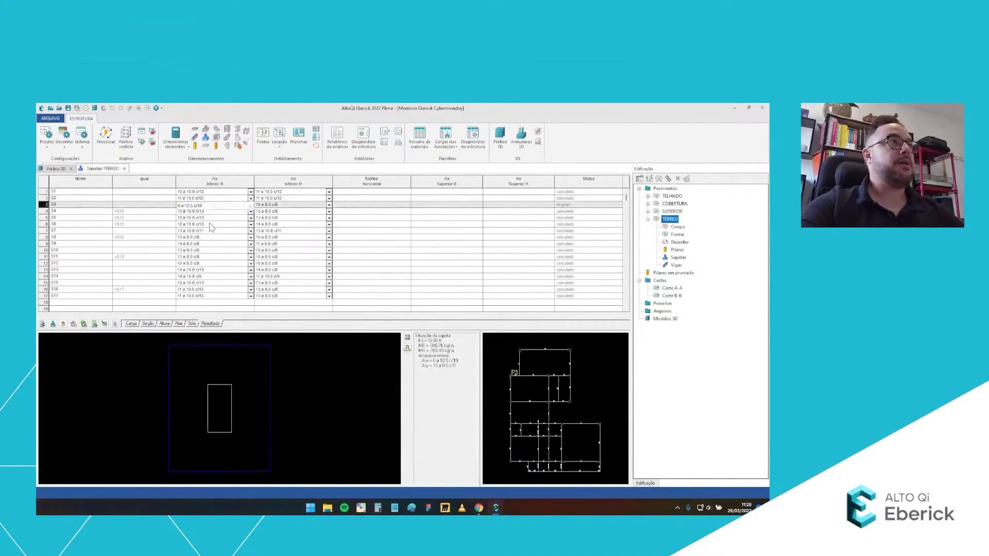
left_click(208, 207)
left_click(209, 218)
left_click(276, 206)
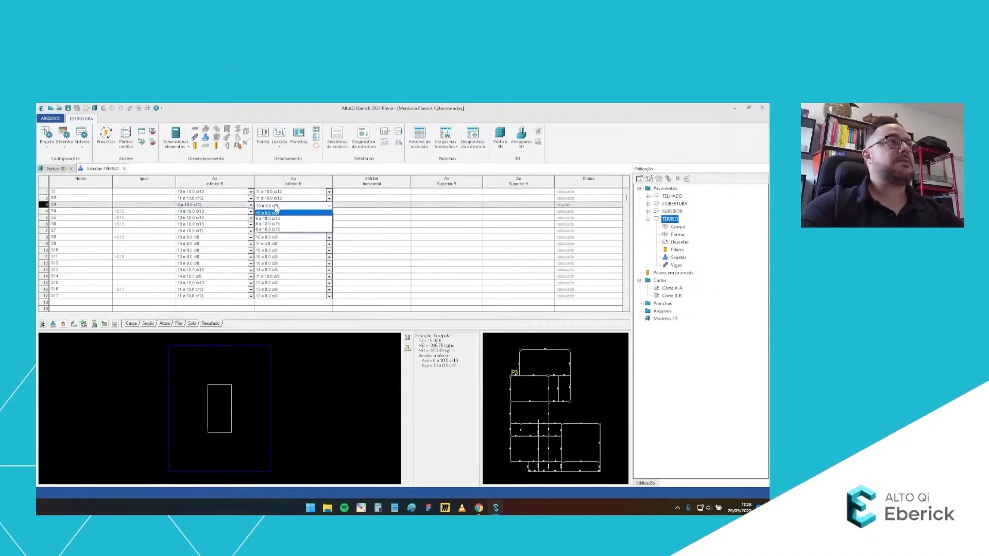
left_click(275, 219)
Set the lower H-direction reinforcement of footings S4, S5 and S6 to ø 10.0 bars at c/13
left_click(277, 213)
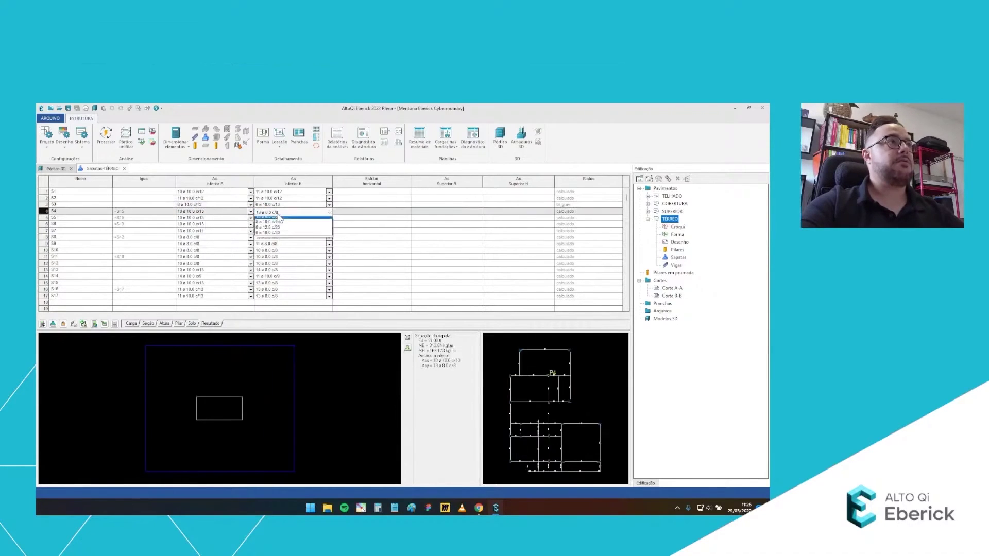
left_click(277, 225)
left_click(277, 219)
left_click(278, 231)
left_click(276, 225)
left_click(276, 239)
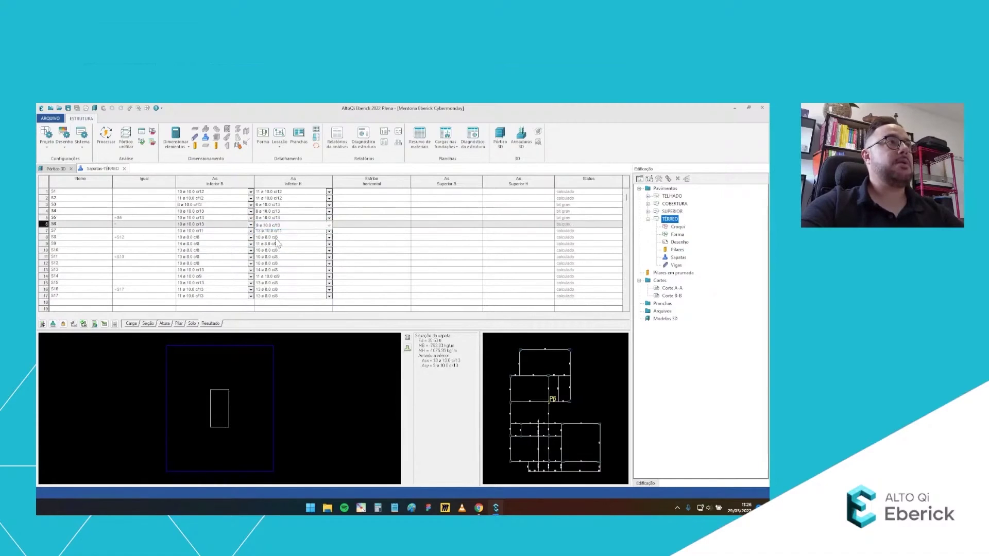
left_click(400, 290)
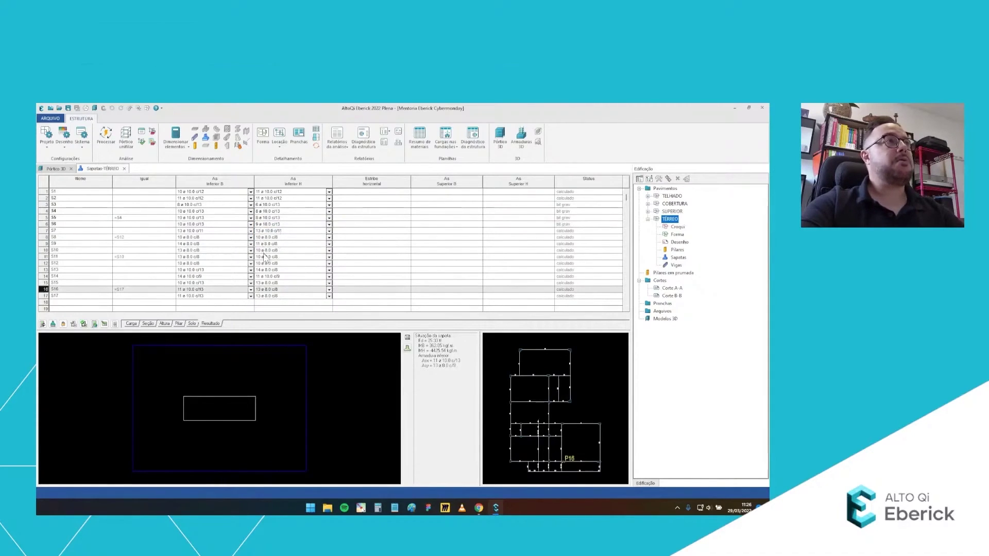
Exclude the 8.0 bar from the footings' rebar diameters in the project's materials and durability settings, and show the footings' results again
left_click(124, 168)
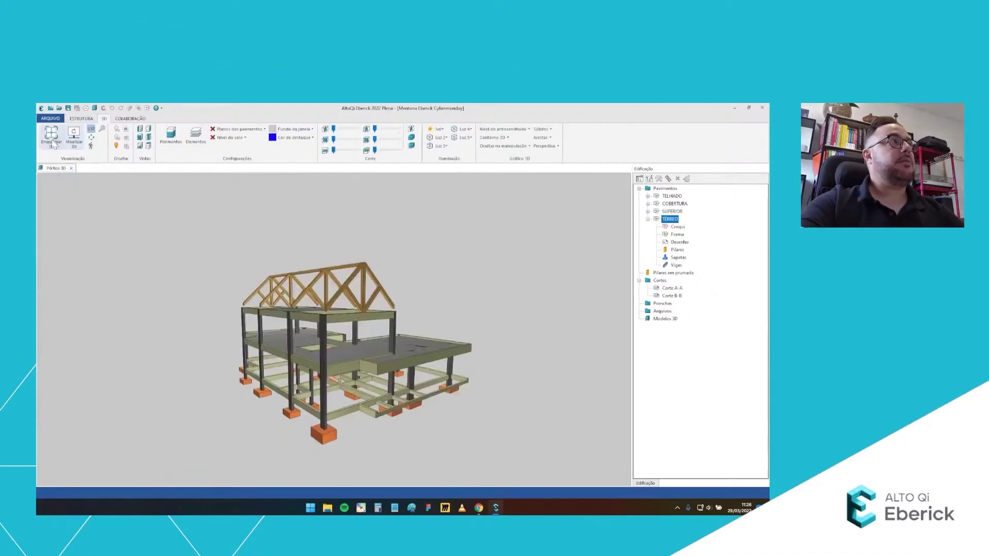
left_click(81, 119)
left_click(47, 142)
left_click(78, 200)
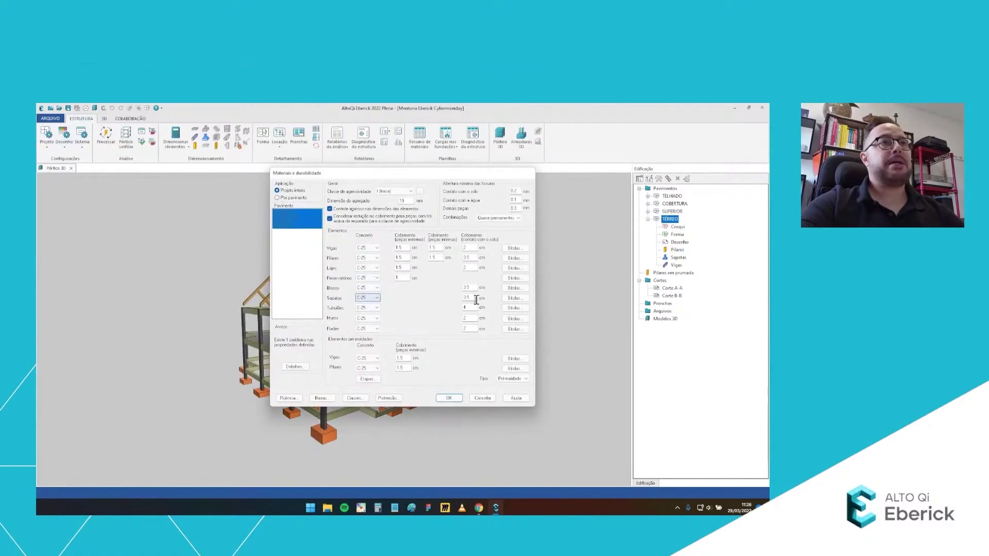
left_click(513, 299)
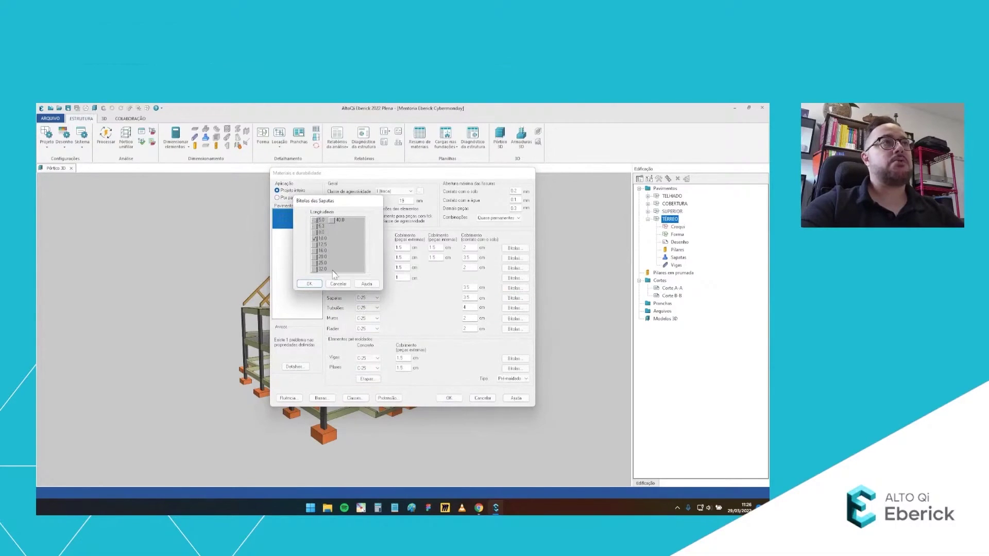
left_click(310, 284)
left_click(448, 399)
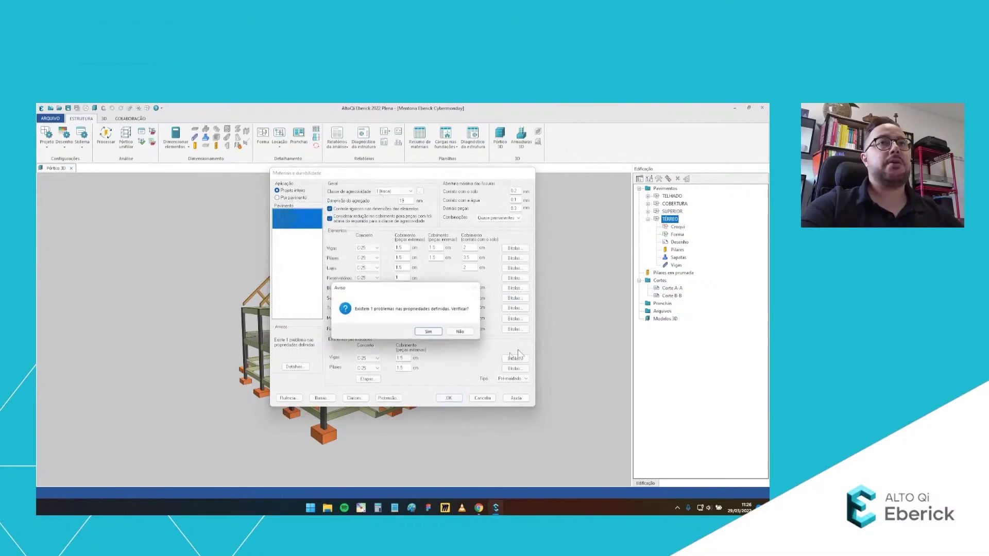
left_click(427, 333)
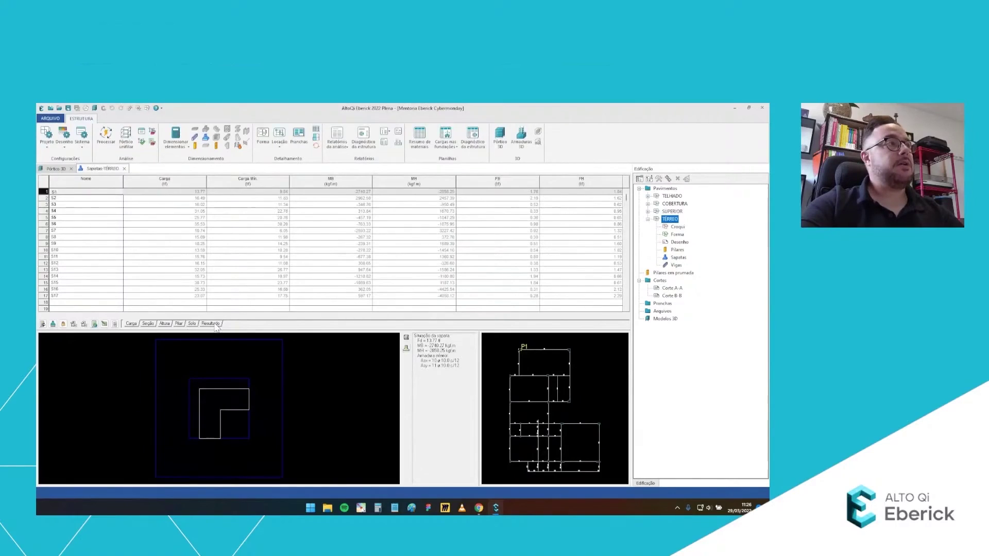
left_click(215, 325)
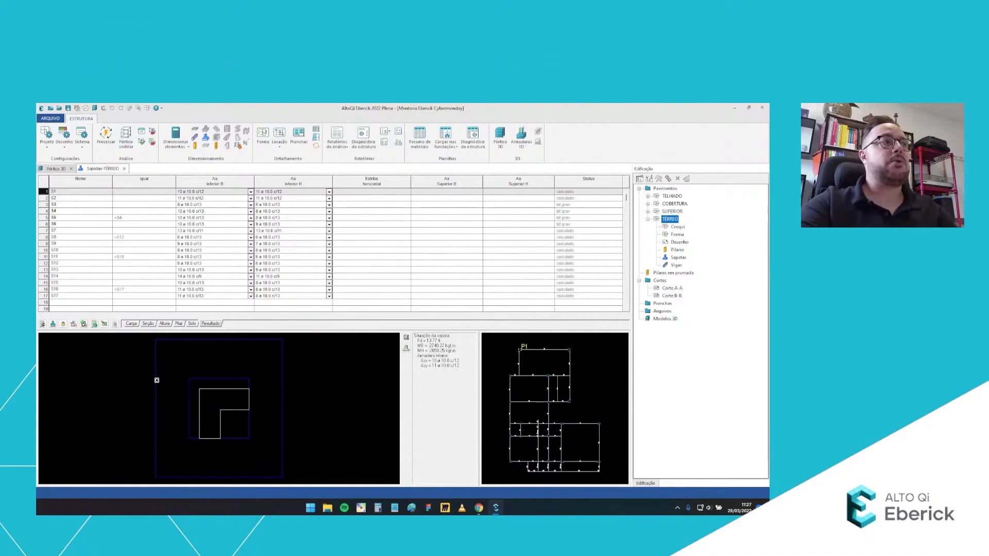
Create a building associated with the current structural project, keeping a copy of its files in the original folder
left_click(55, 118)
mouse_move(92, 194)
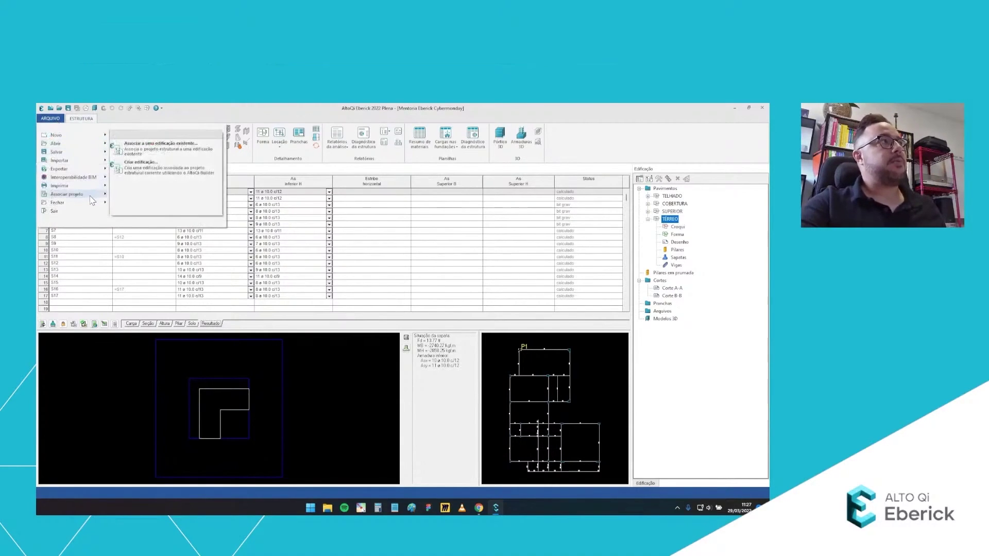
left_click(164, 175)
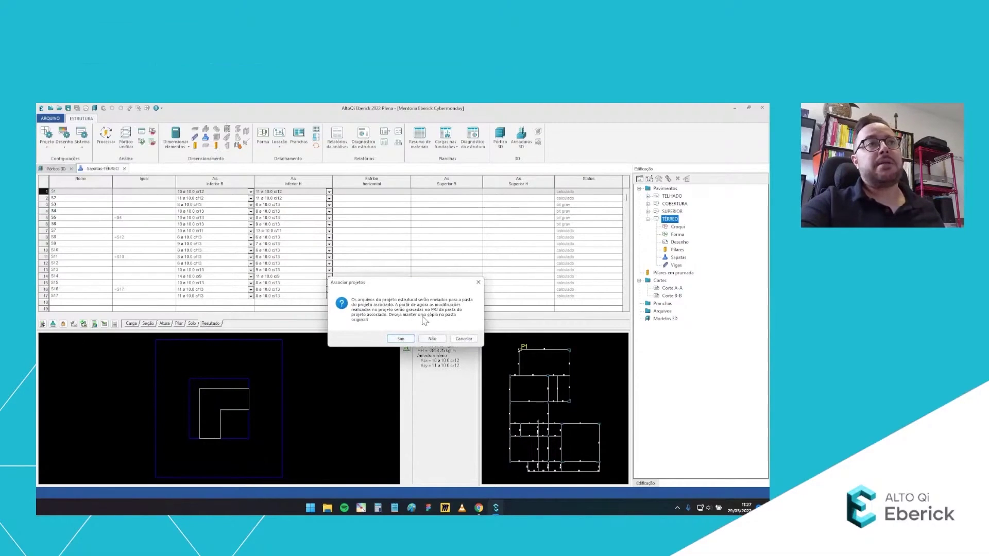
left_click(401, 339)
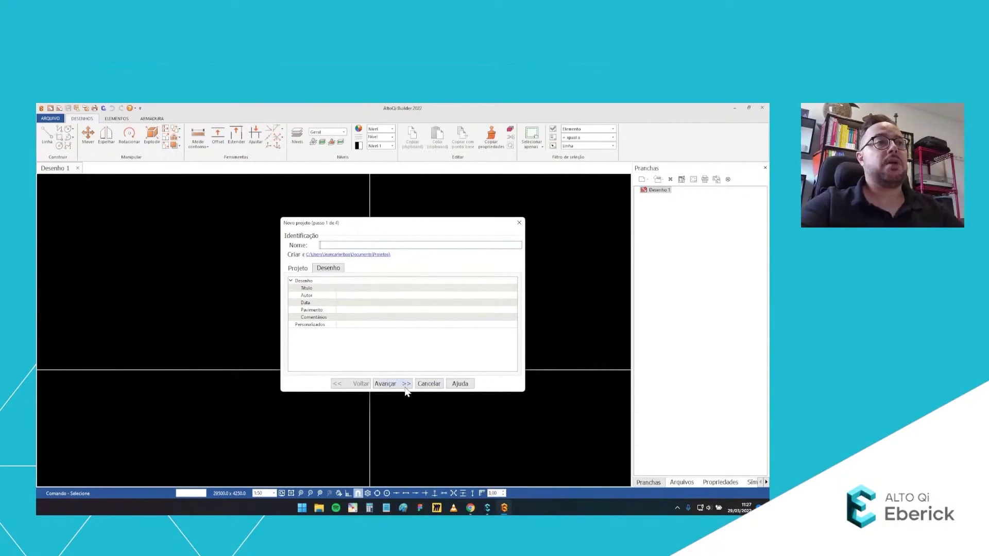
Create the Webinar project in AltoQi Builder with the first organisation model, numbering by project and the TÉRREO, SUPERIOR, COBERTURA and TELHADO floors
left_click(392, 386)
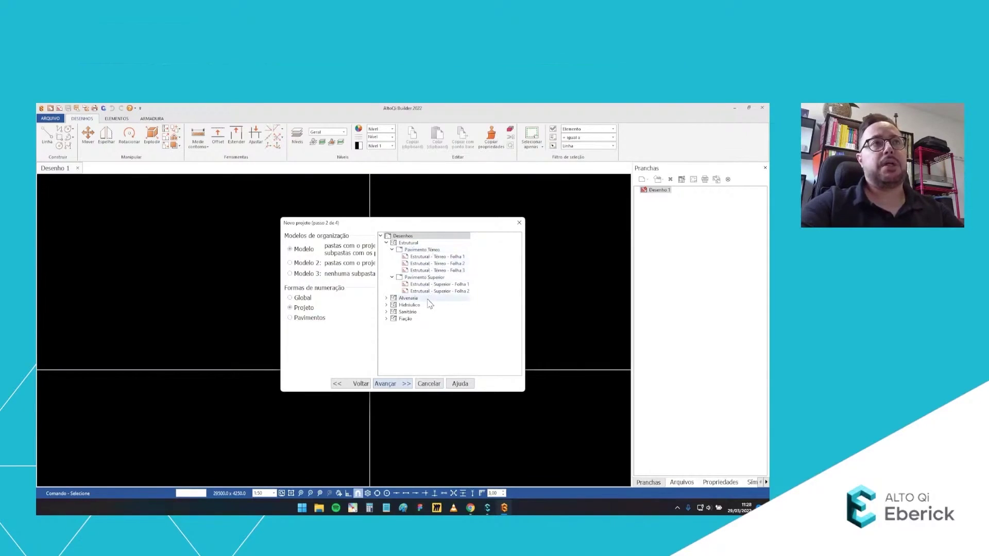
left_click(397, 384)
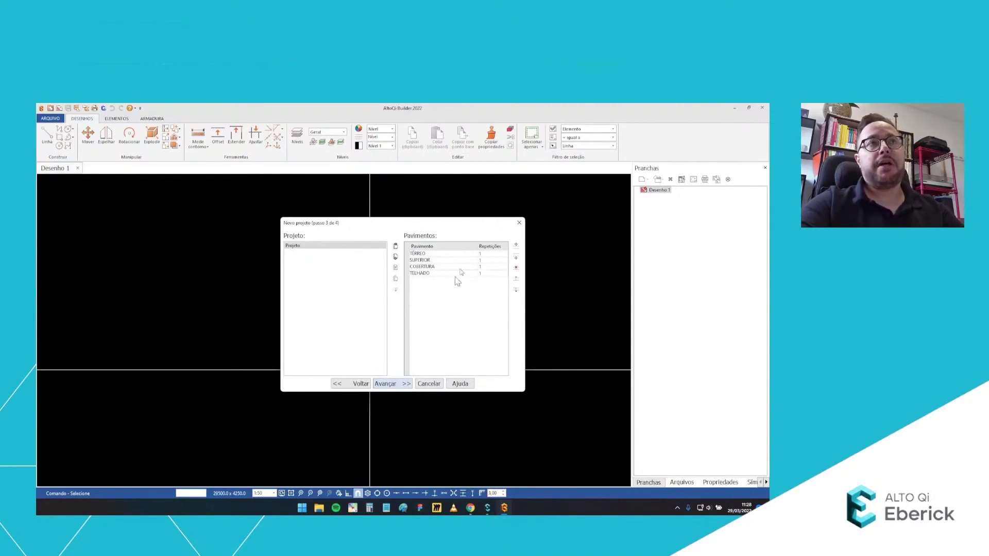
left_click(396, 384)
left_click(394, 383)
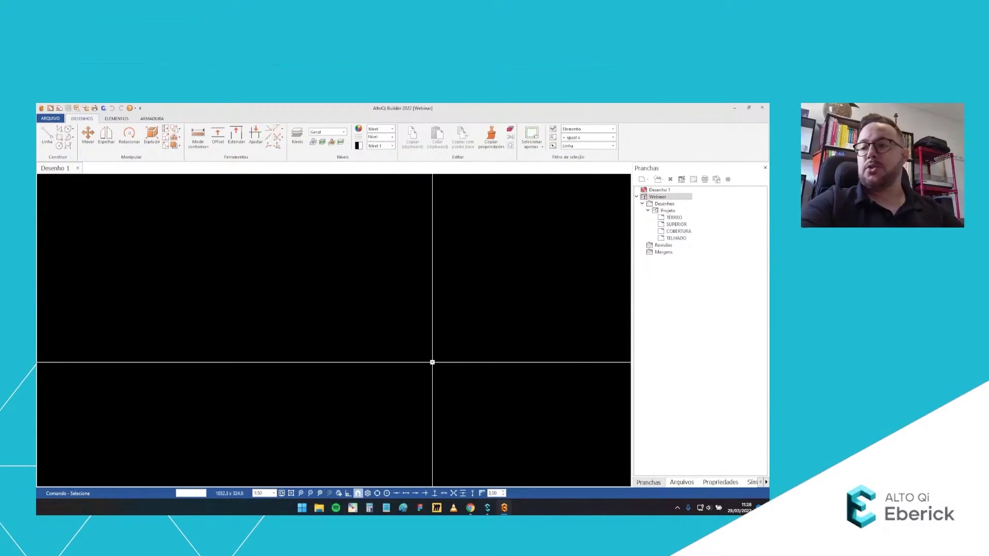
Switch back to Eberick and configure the drawing sheets to A1 size with 20 mm horizontal and vertical spacing between elements
left_click(487, 508)
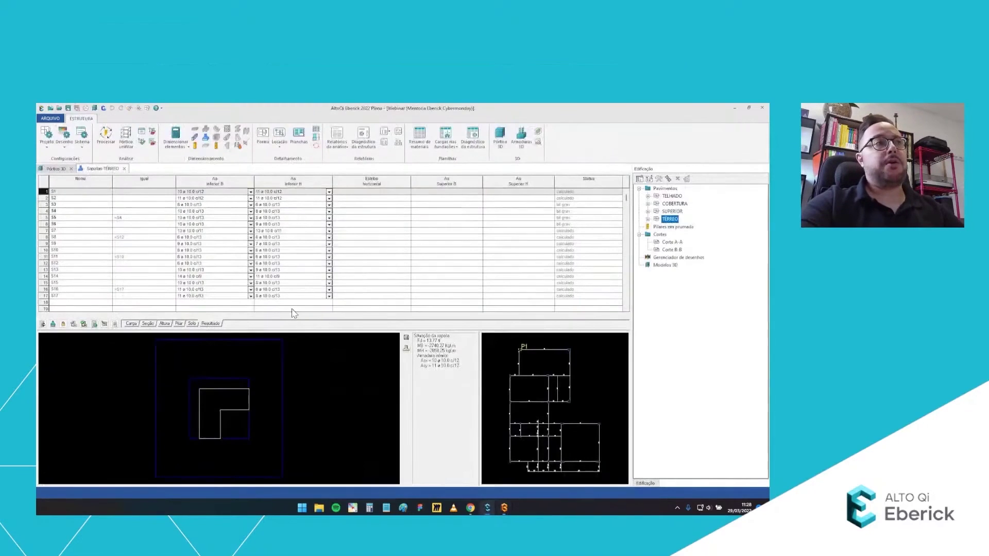
left_click(65, 147)
left_click(82, 256)
left_click(121, 145)
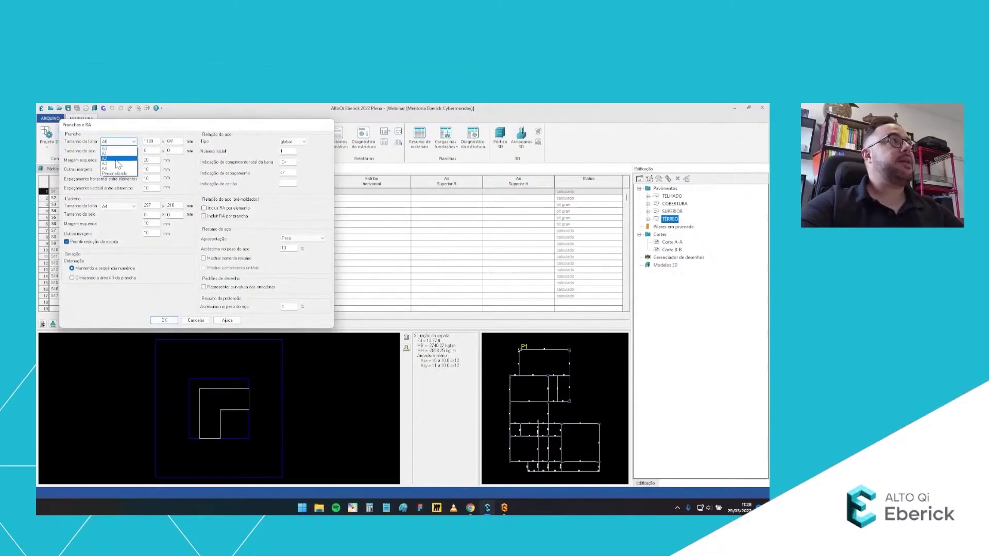
left_click(118, 154)
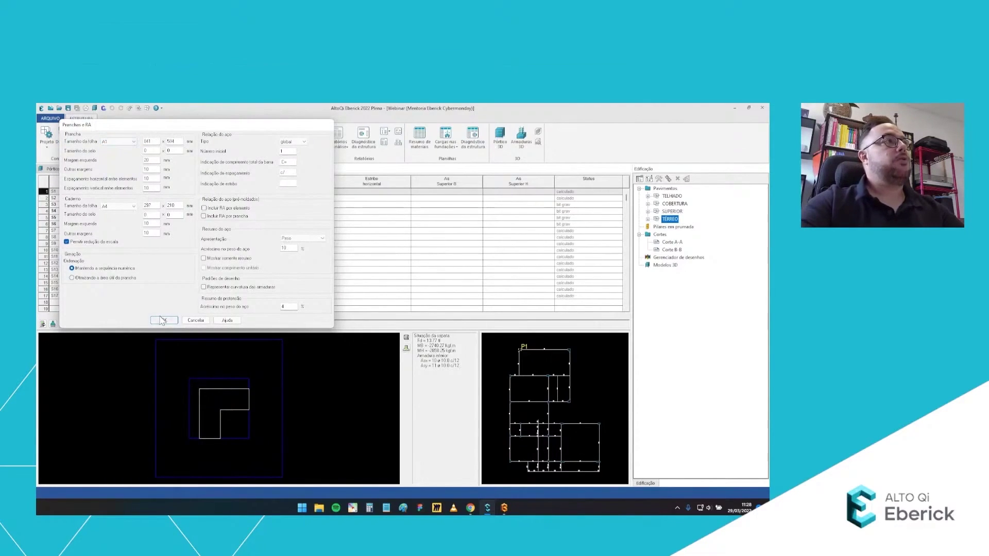
double_click(148, 178)
type("20")
key("Tab")
type("20")
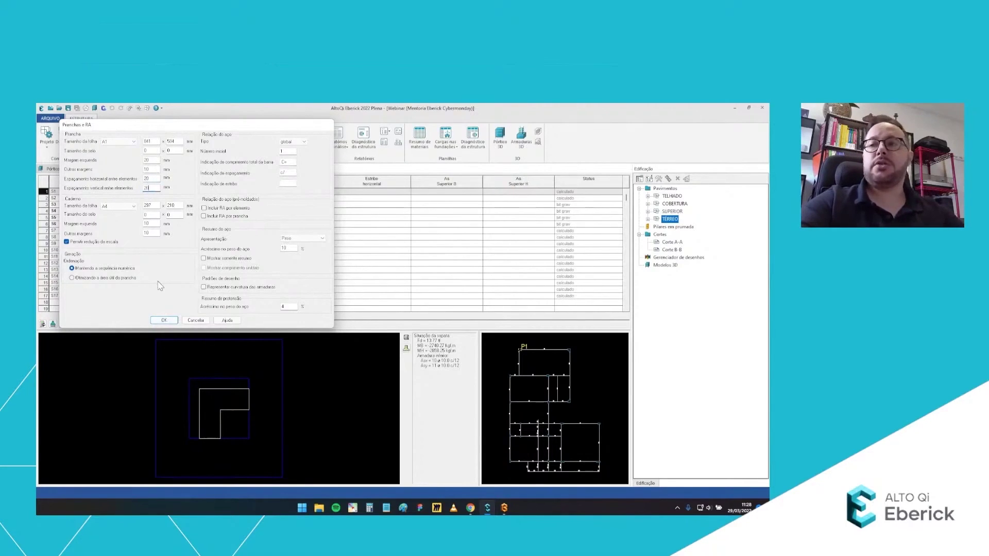
left_click(163, 320)
Generate the detailing sheets for all listed TÉRREO footings in Prancha format and dismiss the warnings list
left_click(104, 323)
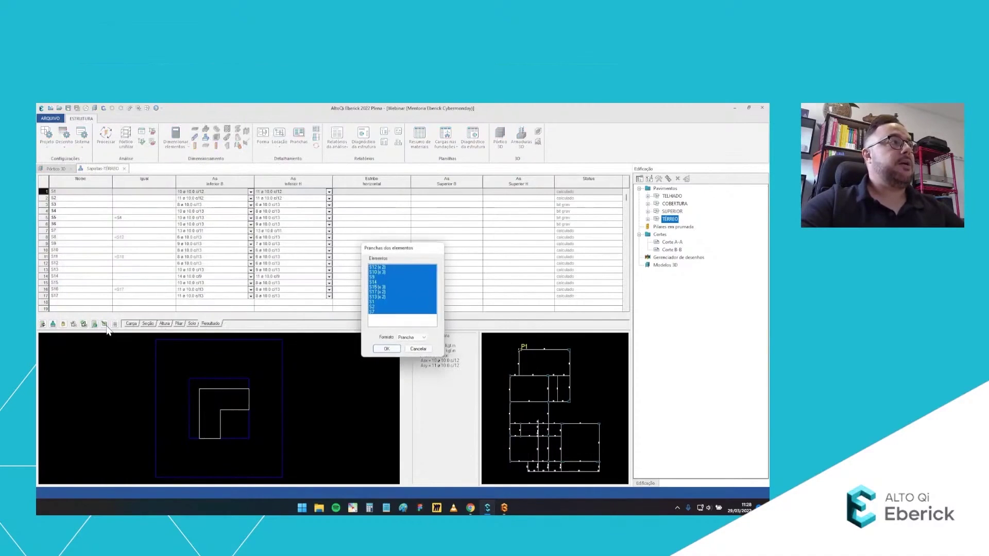
left_click(385, 350)
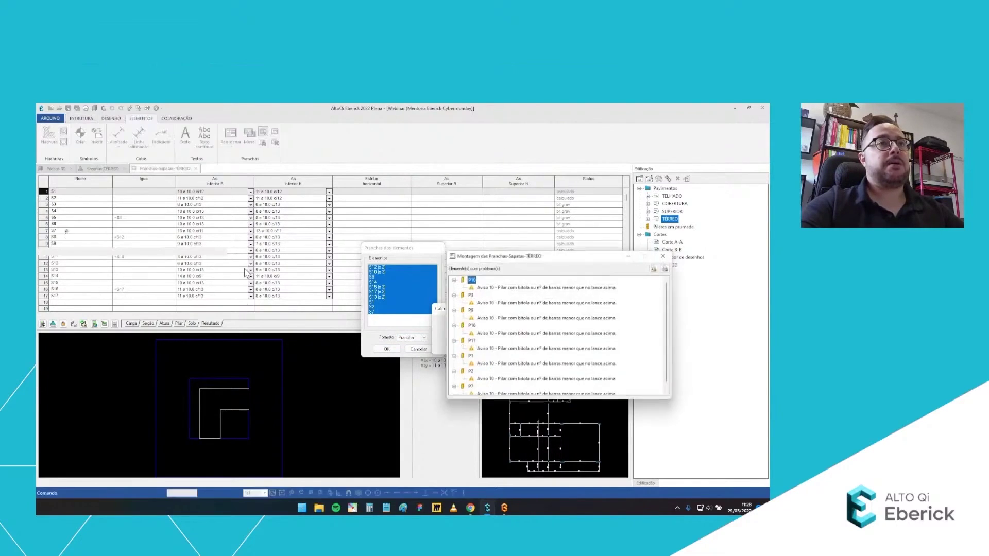
scroll(526, 350, "down", 1)
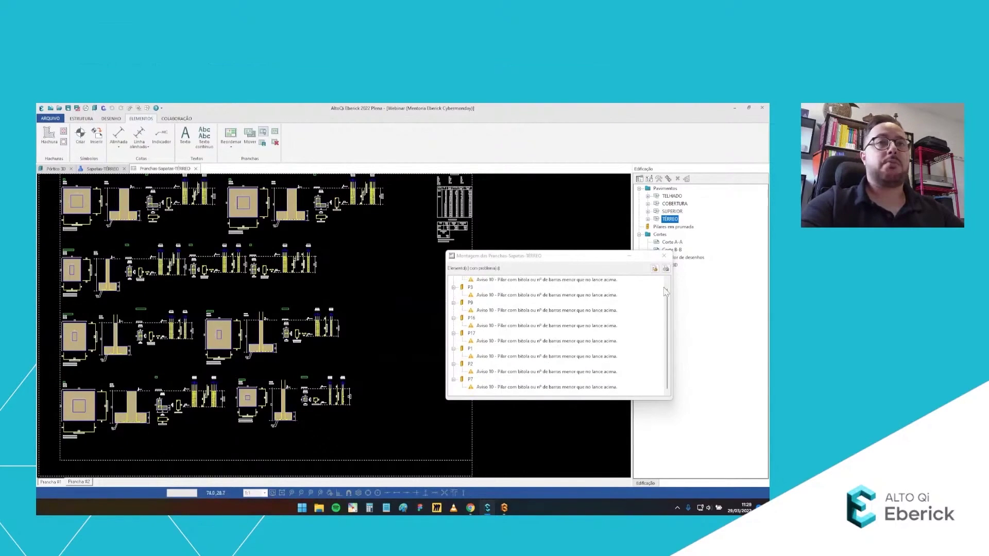
left_click(664, 256)
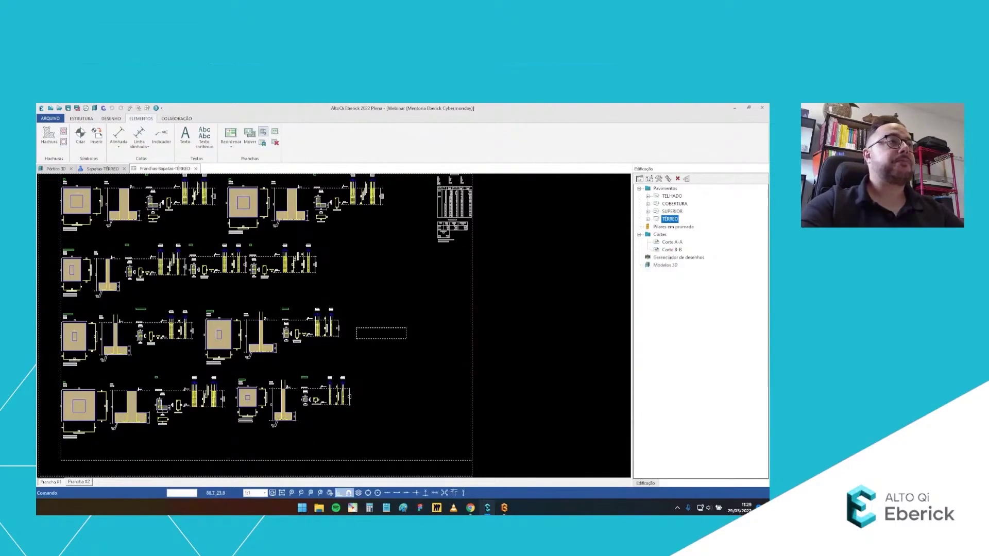
Show the footing sheets in the print visualisation profile
middle_click_drag(159, 295, 288, 284)
scroll(268, 263, "up", 4)
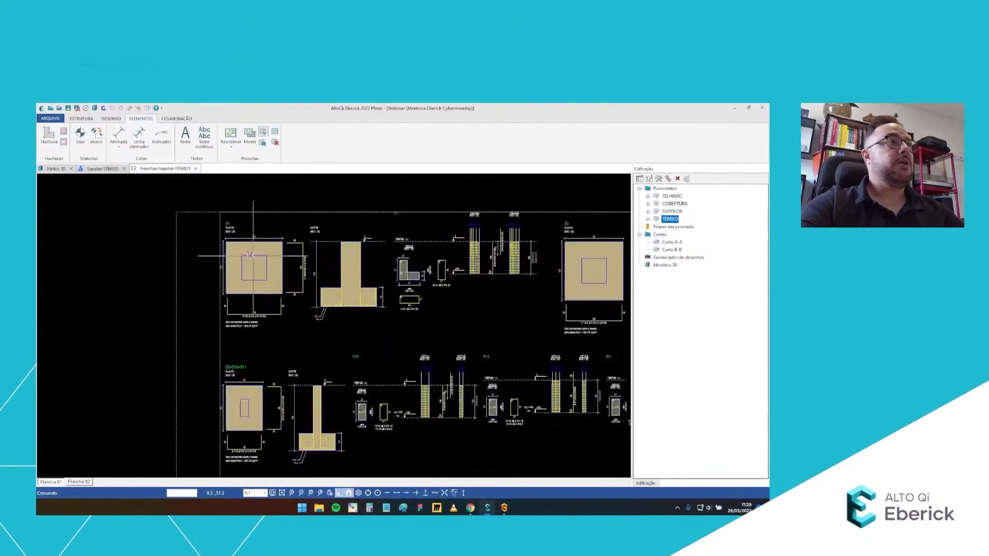
left_click(112, 119)
left_click(410, 135)
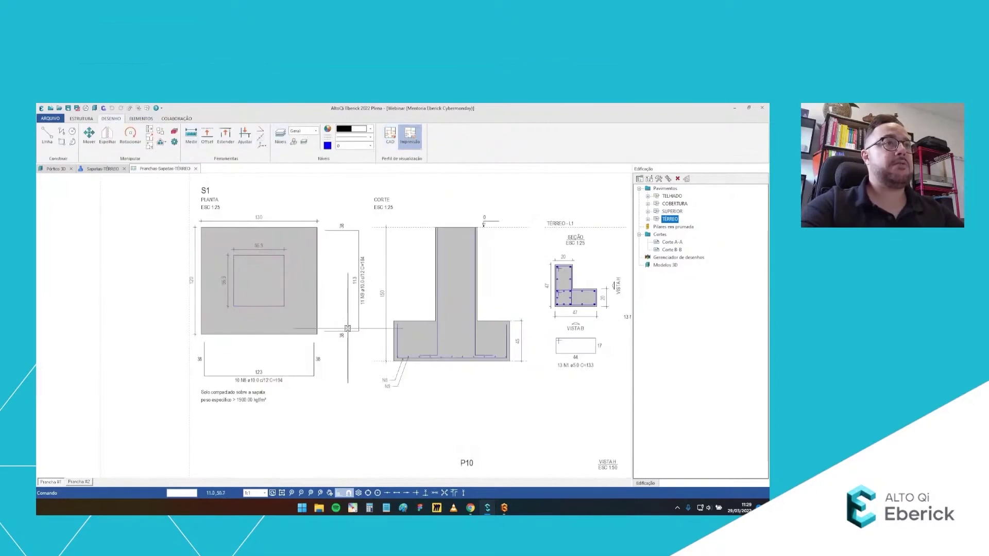
Examine the detailing of footing S1 and the layout of the footings and columns on both sheets
scroll(210, 221, "up", 2)
scroll(233, 217, "down", 1)
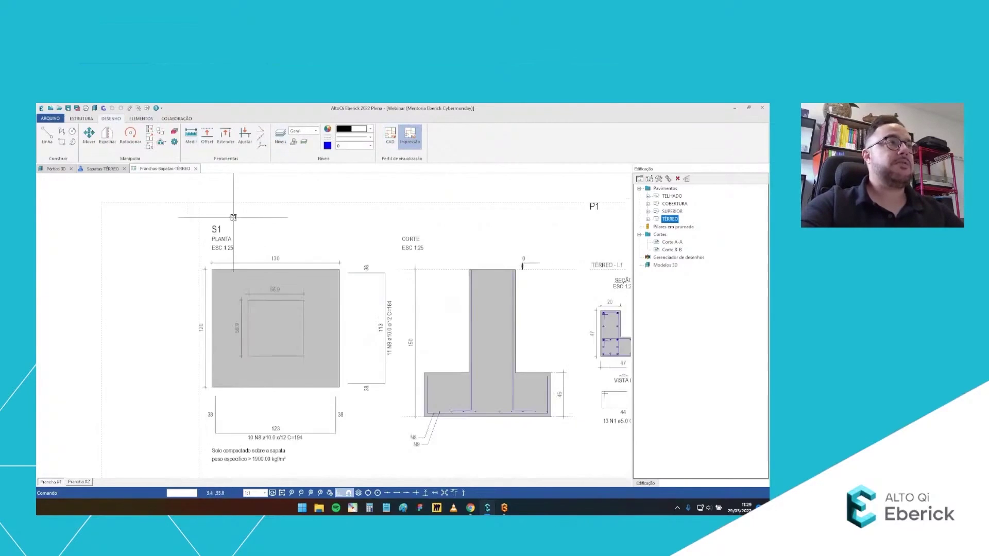
scroll(235, 219, "down", 2)
scroll(307, 254, "up", 2)
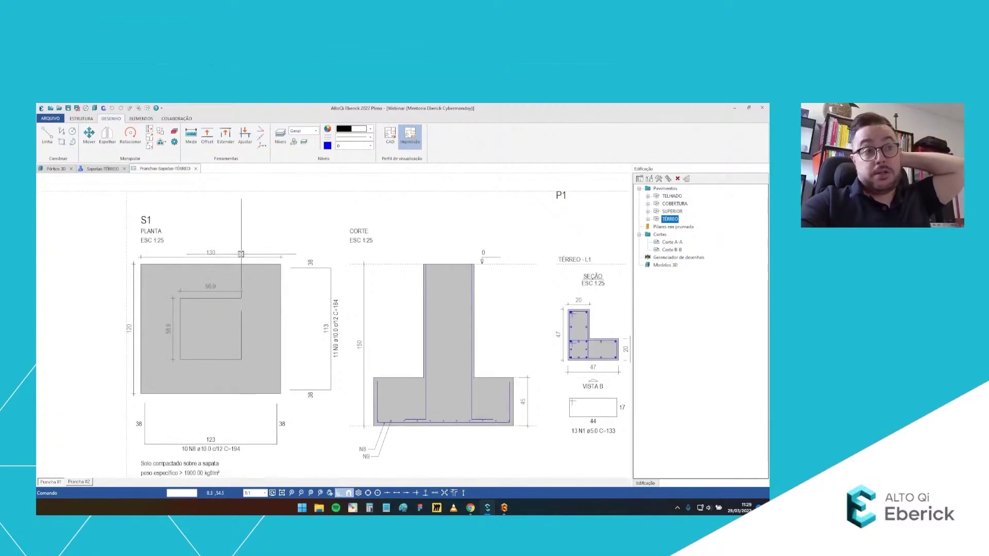
scroll(259, 232, "down", 3)
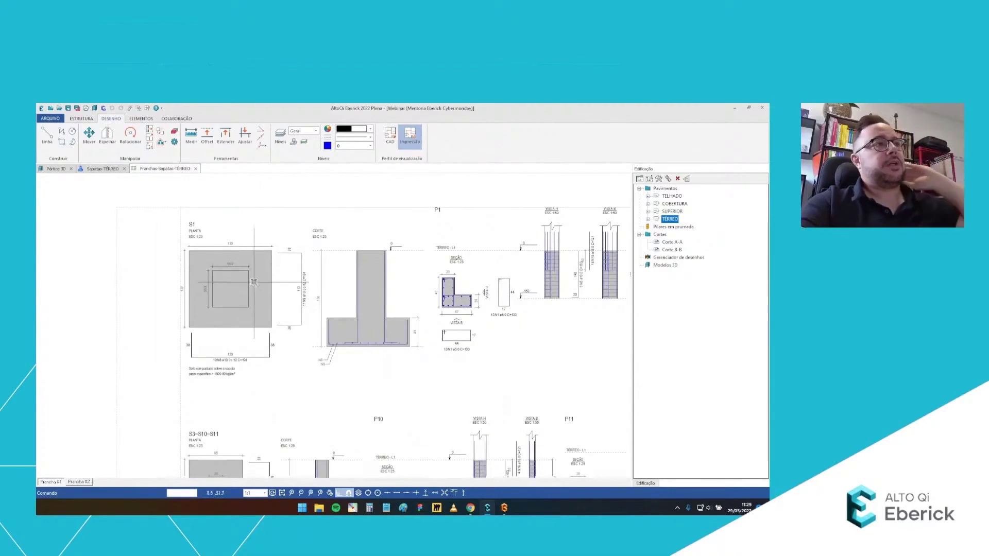
scroll(278, 253, "down", 3)
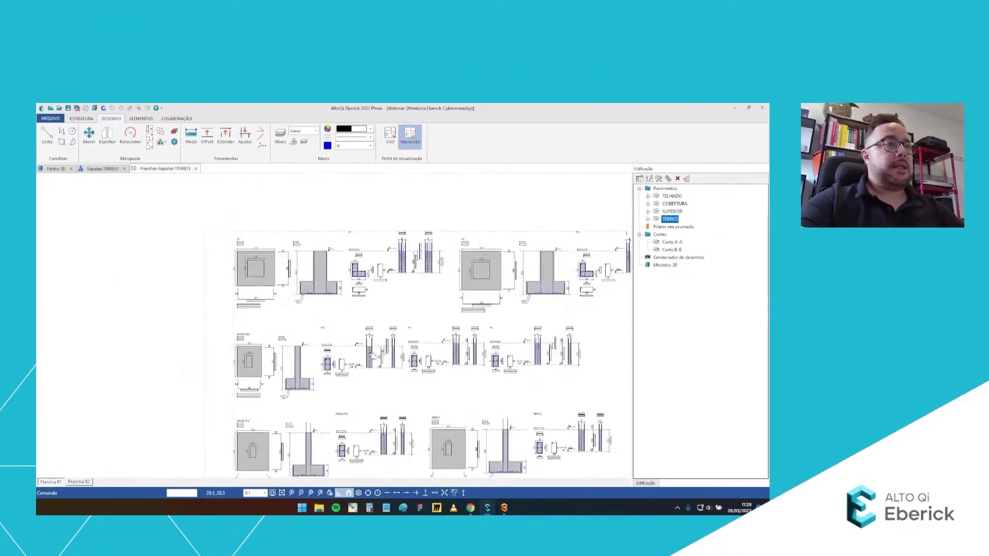
left_click(76, 483)
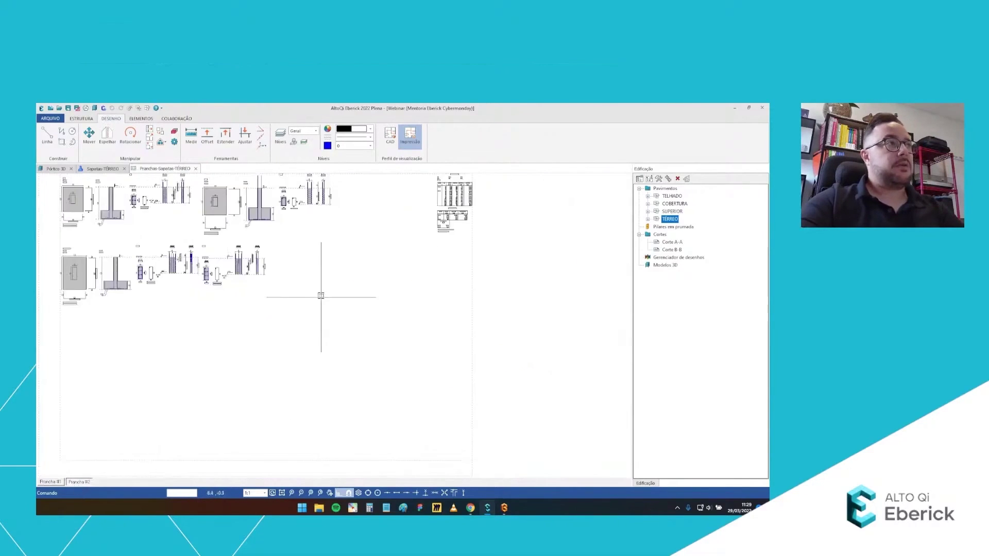
Save the footing sheets to the associated project and open EST-01-TÉR-SAP and EST-02-TÉR-SAP in AltoQi Builder
left_click(77, 109)
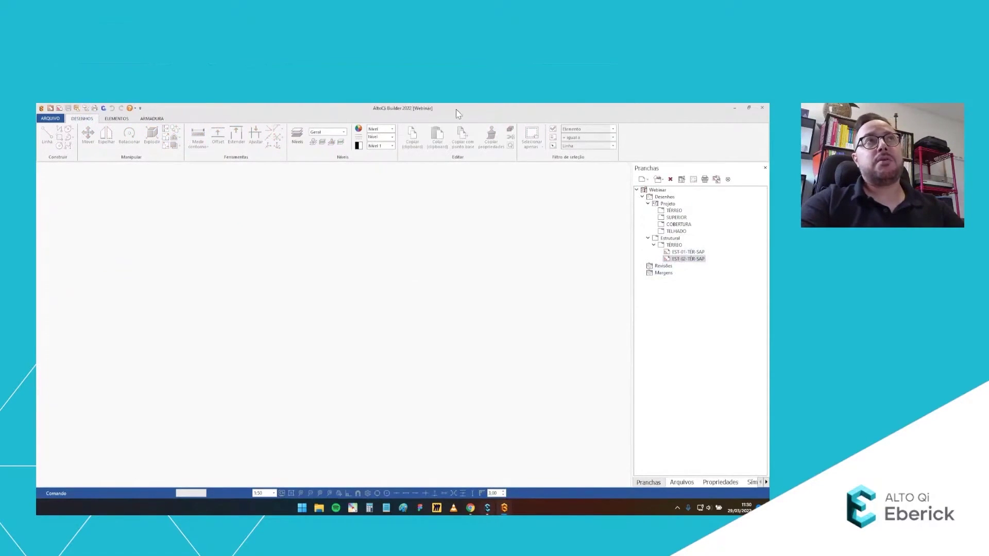
left_click(674, 240)
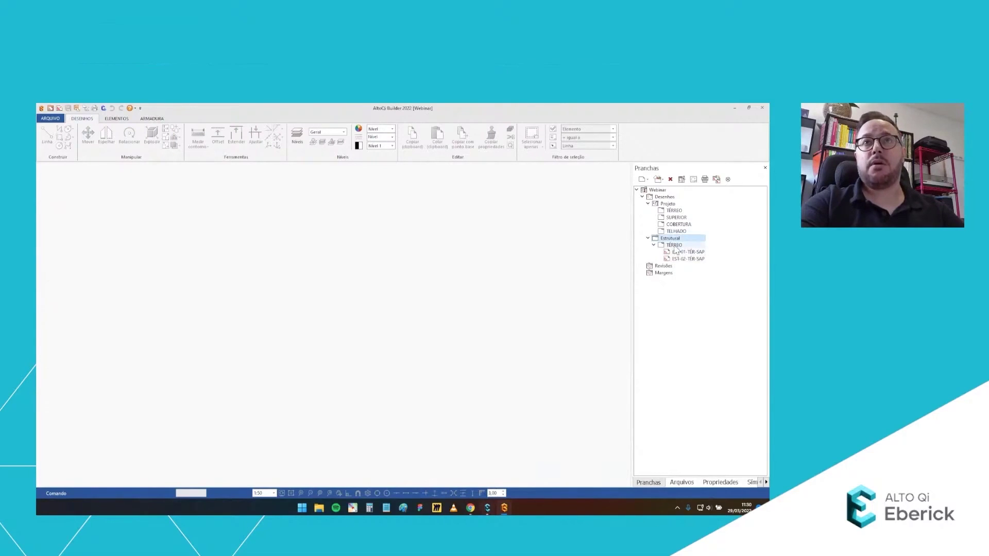
double_click(680, 252)
double_click(688, 258)
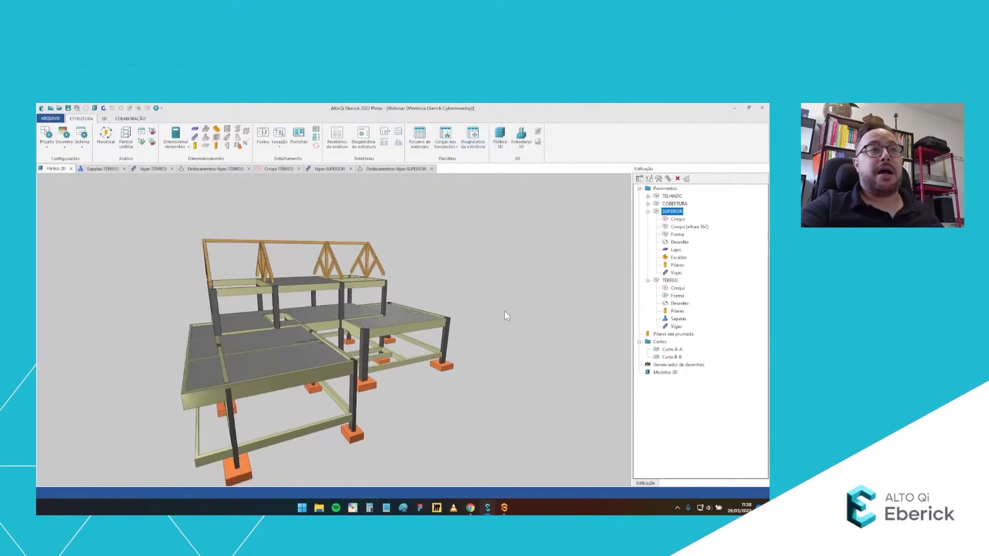
Examine the building's 3D frame from several sides, including the roof trusses, slabs, beams, columns and footings
left_click_drag(505, 311, 310, 308)
scroll(441, 281, "up", 4)
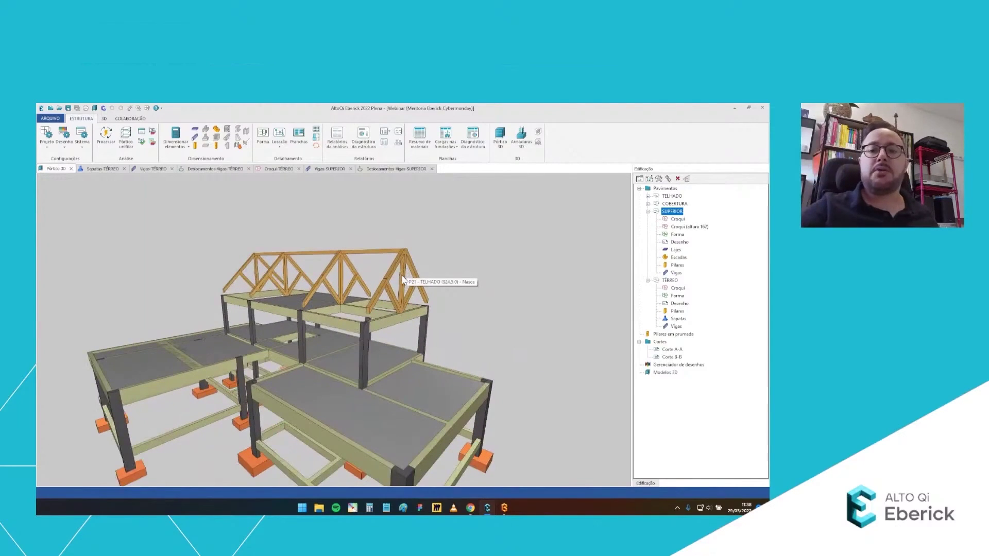
left_click_drag(453, 289, 434, 272)
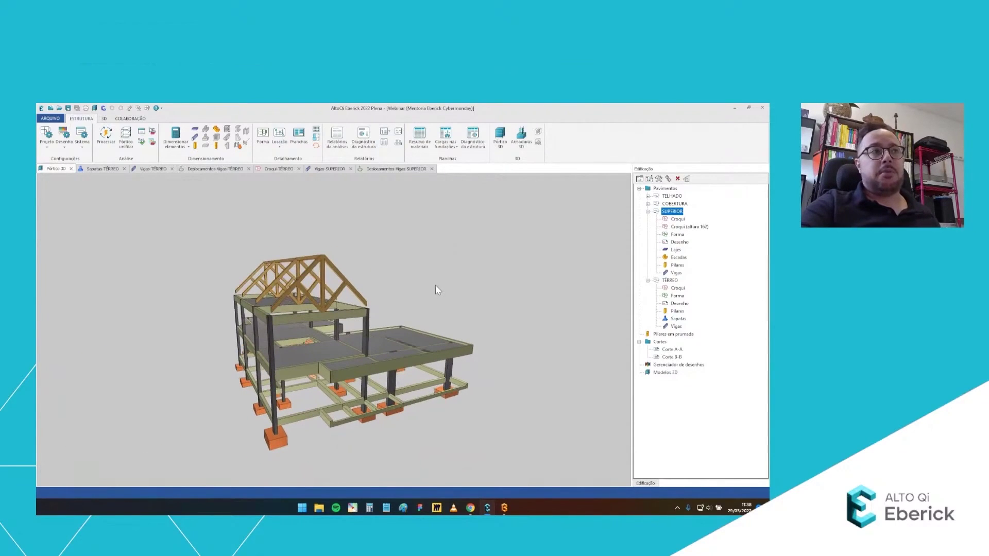
left_click_drag(436, 294, 338, 292)
scroll(340, 285, "up", 2)
middle_click_drag(460, 371, 484, 346)
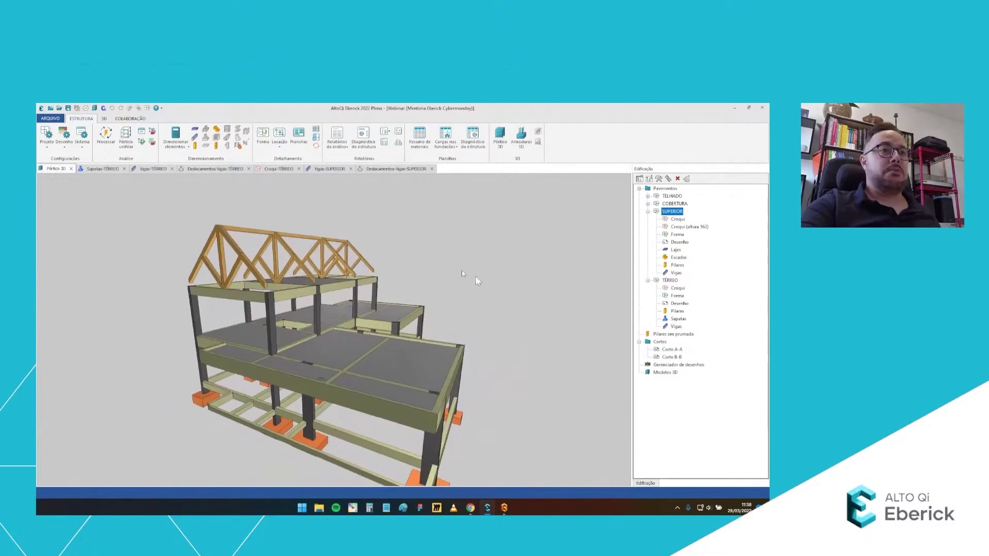
middle_click_drag(500, 309, 484, 296)
scroll(485, 296, "down", 1)
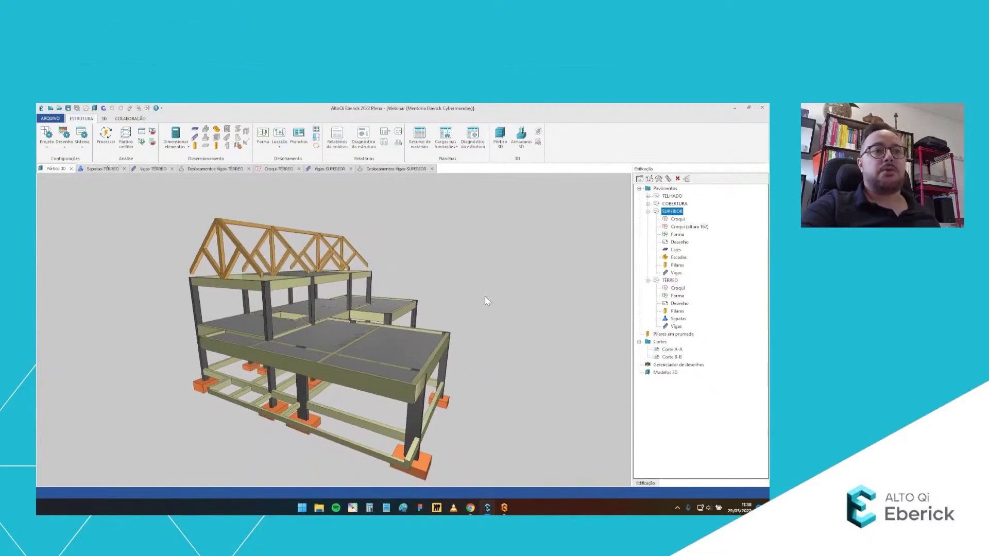
left_click_drag(487, 295, 480, 303)
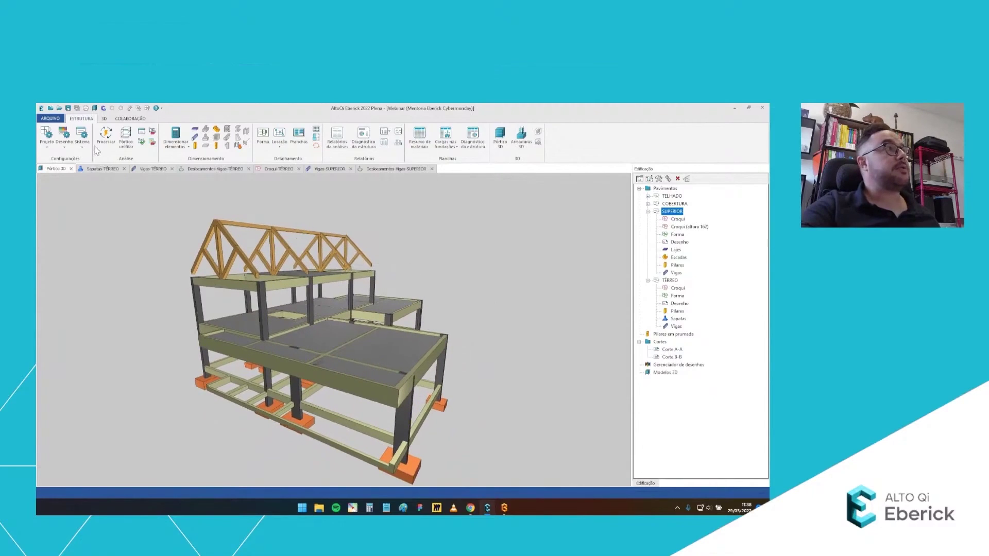
left_click_drag(410, 252, 402, 314)
mouse_move(473, 327)
left_mouse_down()
mouse_move(464, 307)
mouse_move(462, 327)
left_mouse_up()
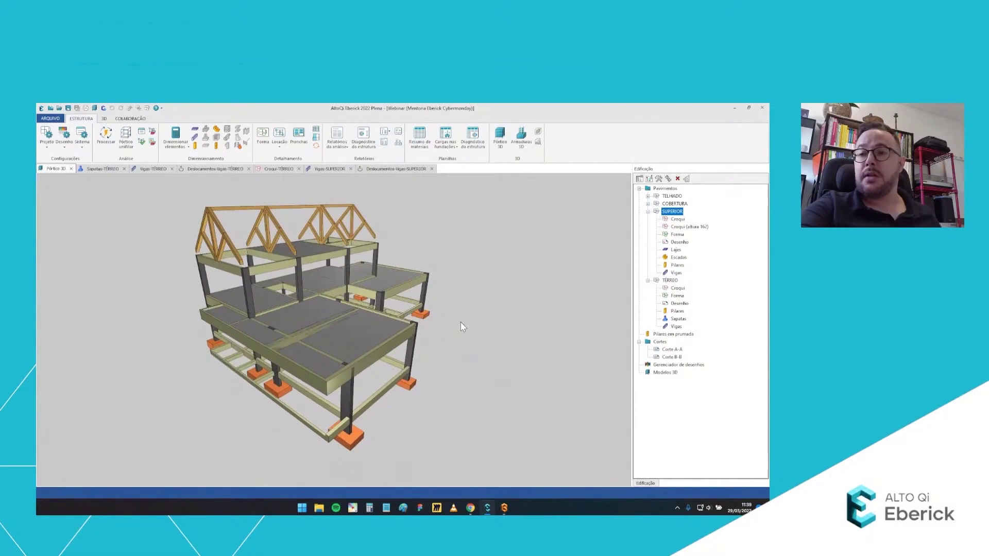
mouse_move(471, 330)
left_mouse_down()
mouse_move(464, 274)
mouse_move(483, 341)
left_mouse_up()
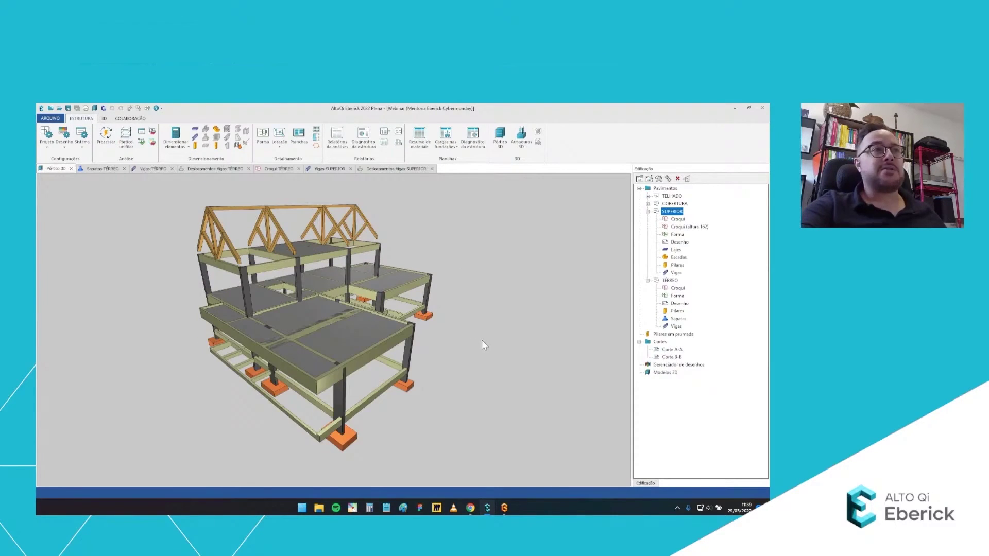